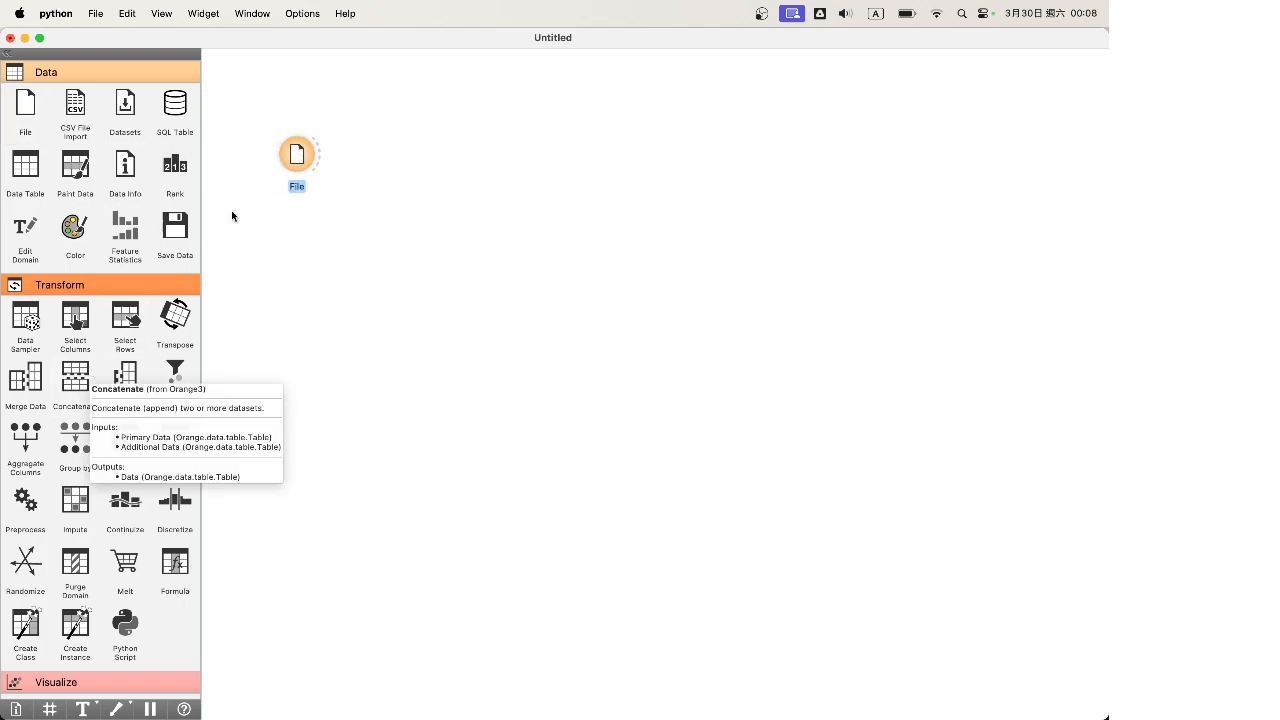
Load the bundled housing.tab dataset into the File widget in place of heart disease
double_click(297, 154)
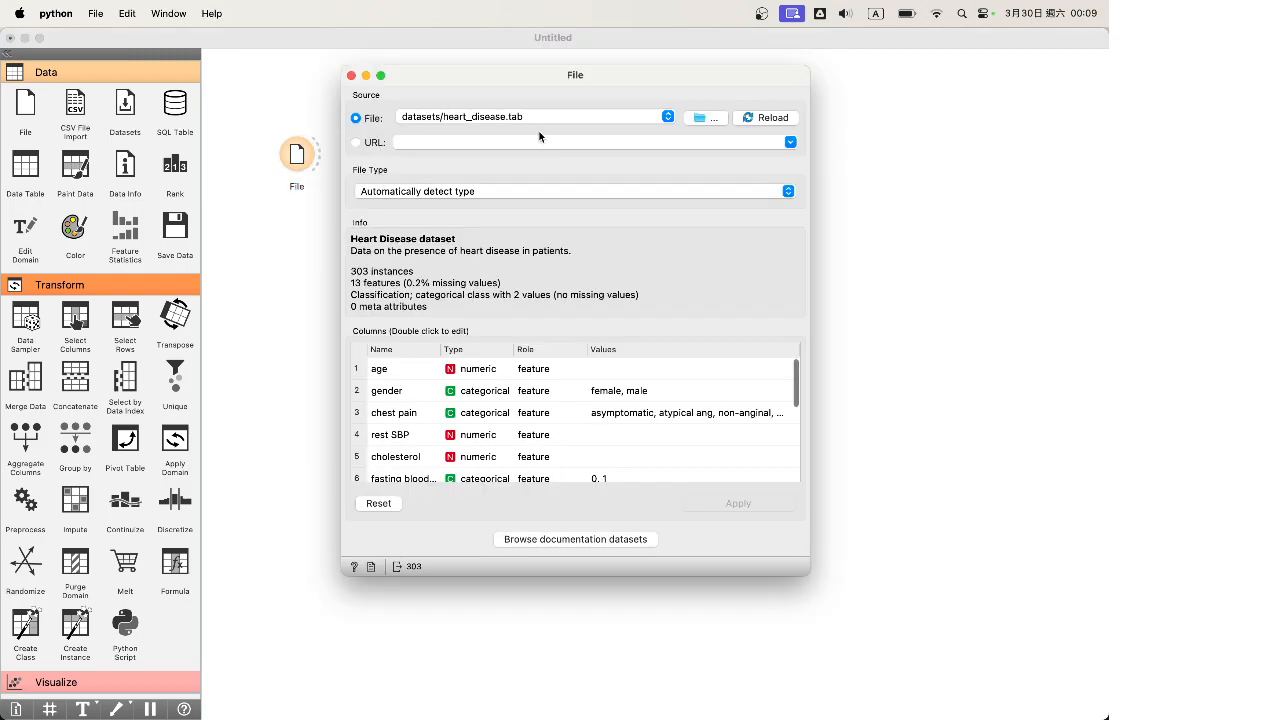
click(531, 540)
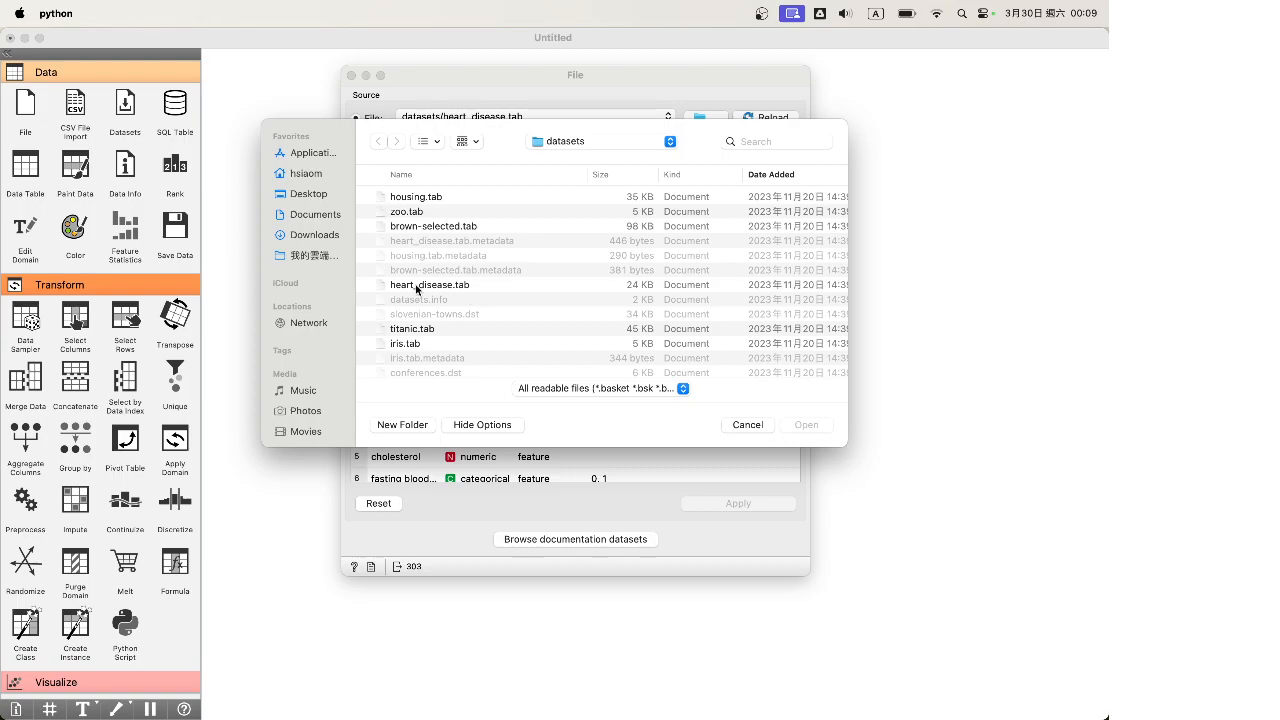
click(424, 197)
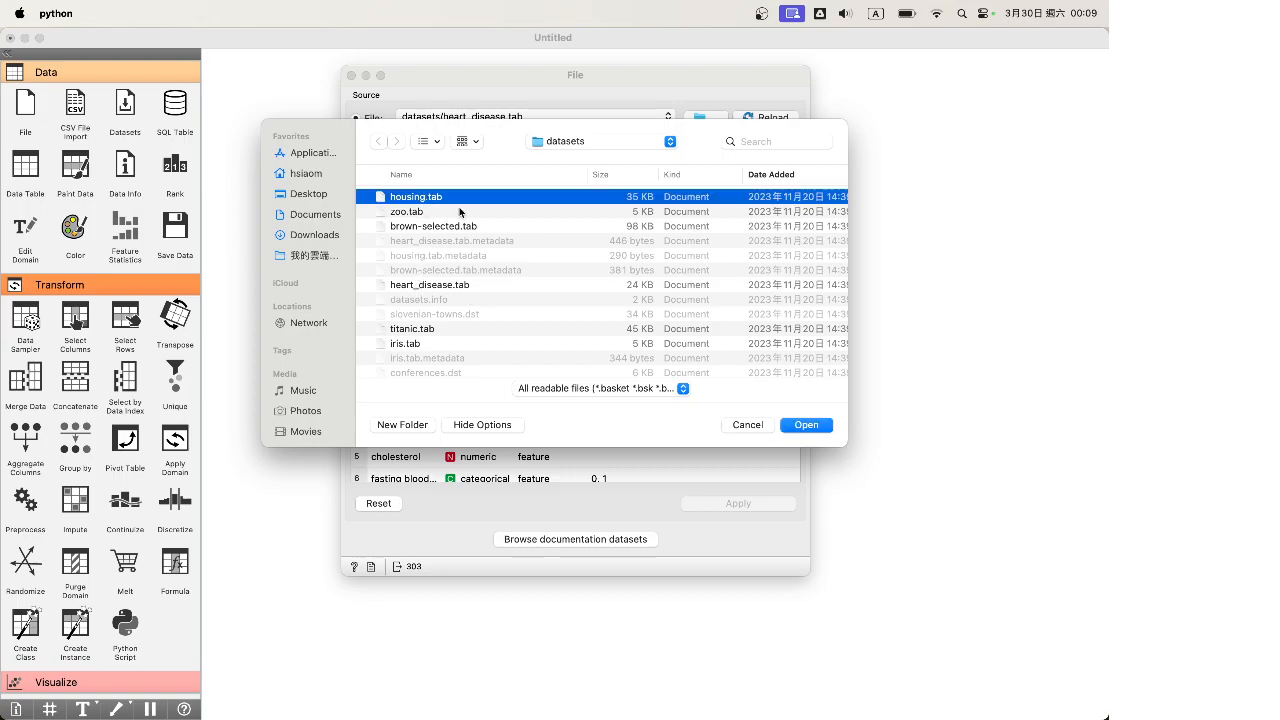
click(806, 425)
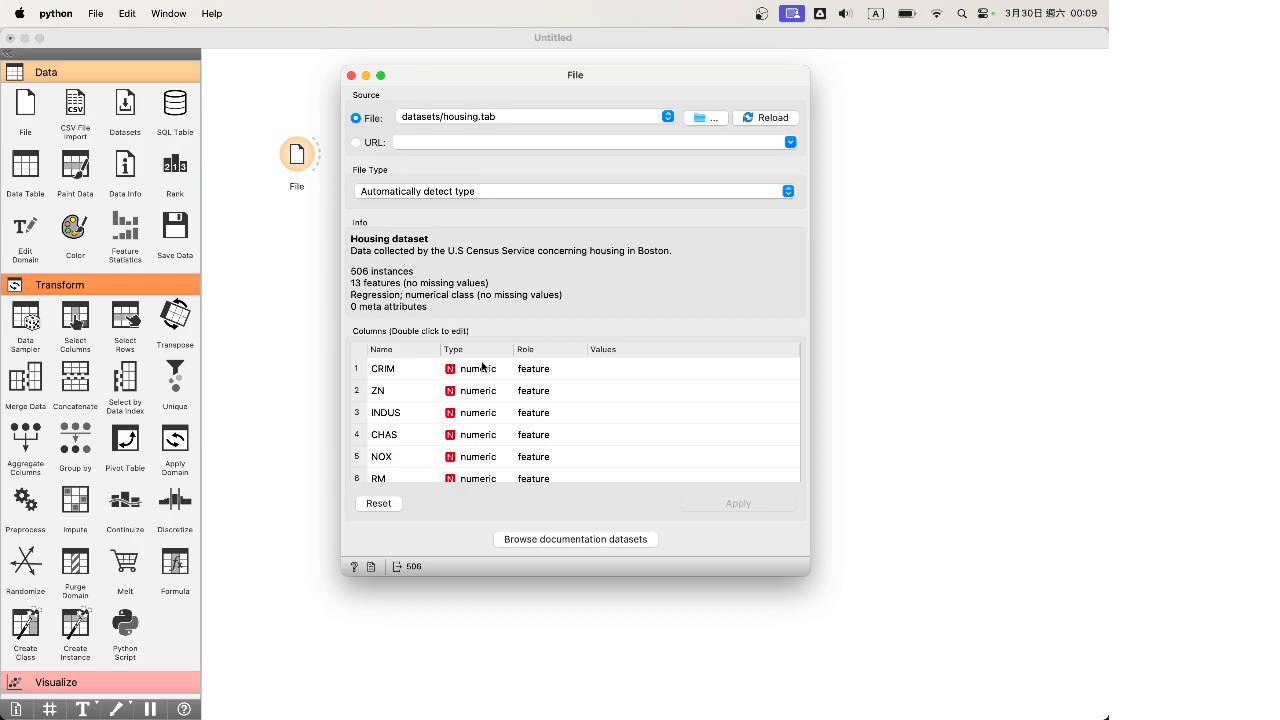
Add a Data Table widget beside the File widget
scroll(482, 380, down, 5)
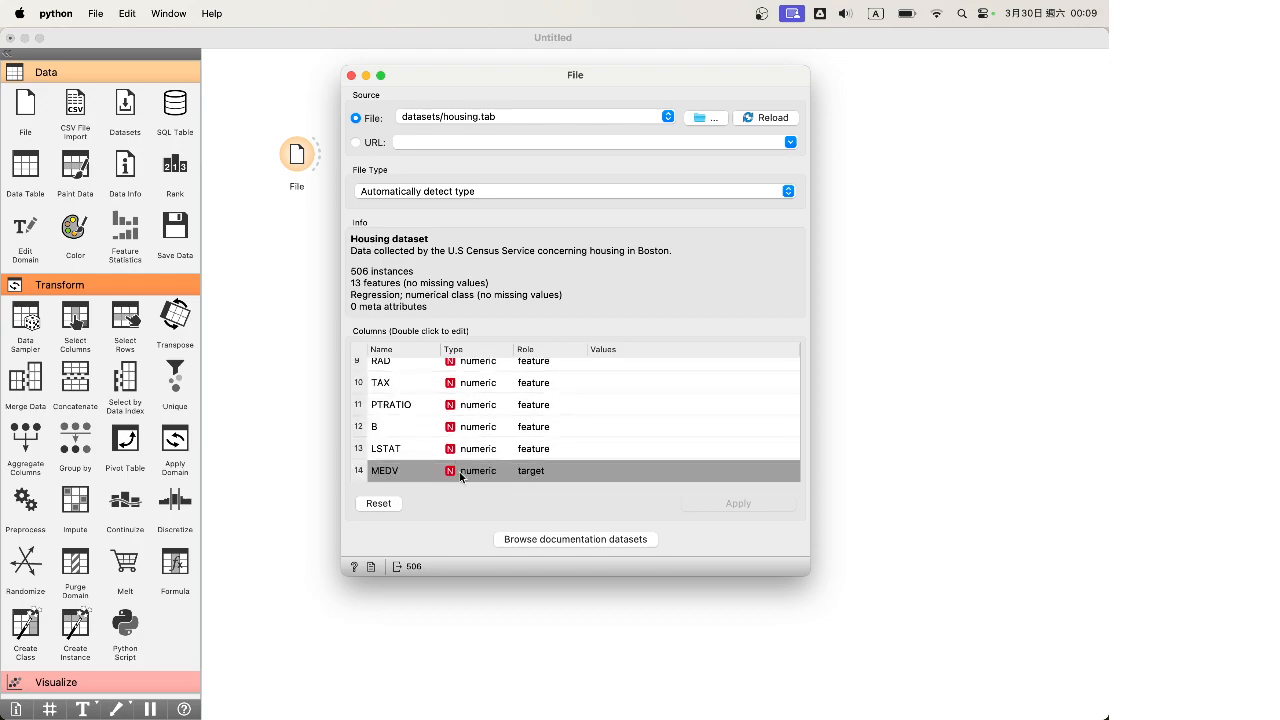
click(351, 77)
drag(25, 165, 416, 142)
Link File to the Data Table and browse the 506-row housing data
drag(305, 155, 400, 145)
double_click(416, 143)
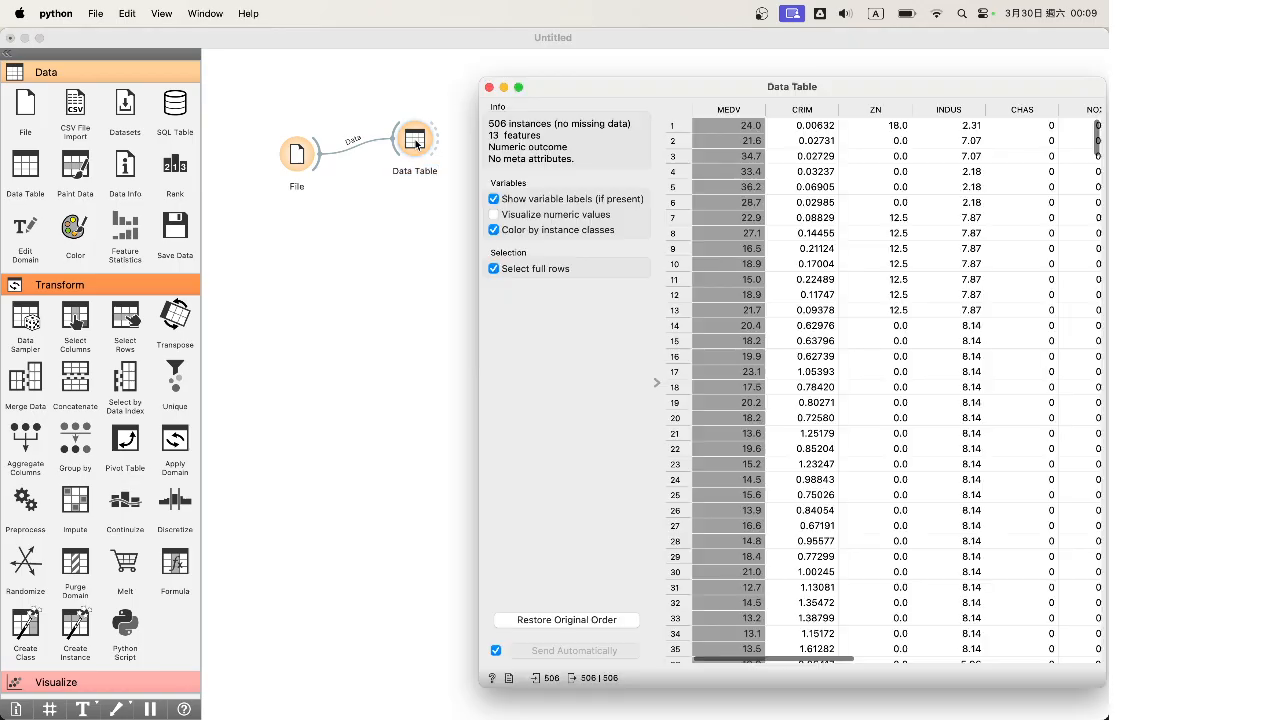
scroll(517, 216, right, 10)
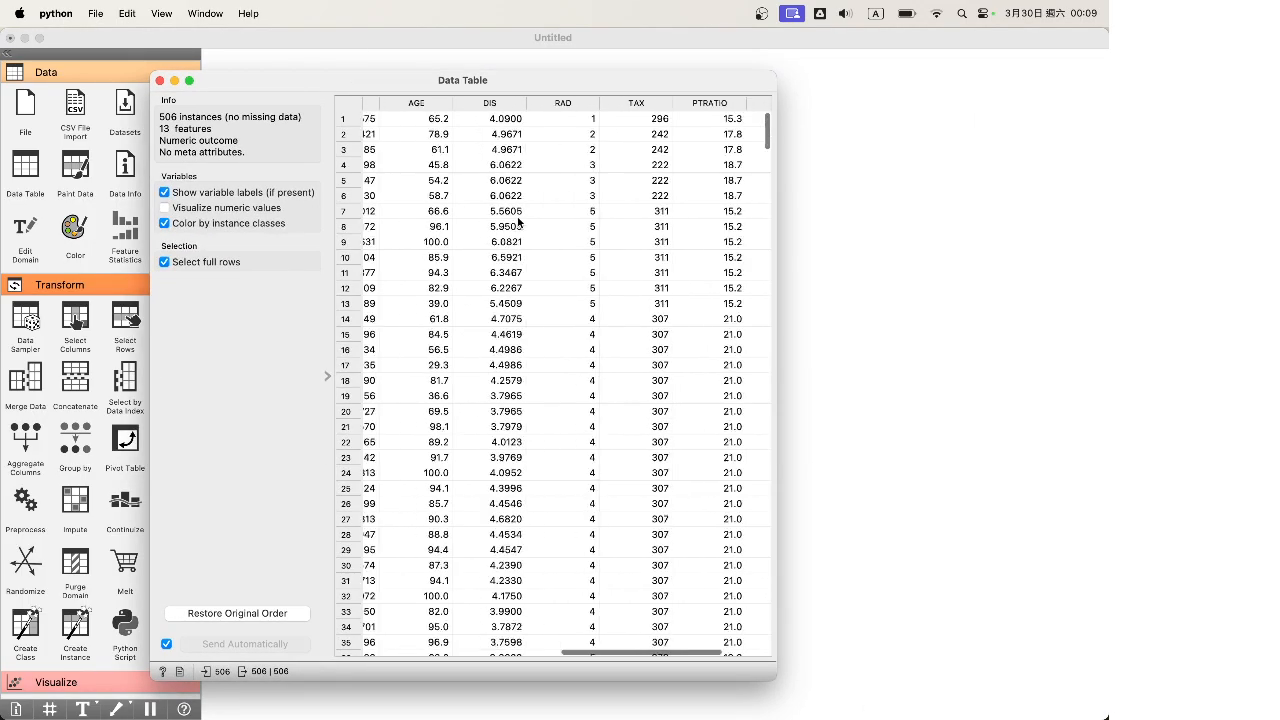
scroll(517, 216, left, 10)
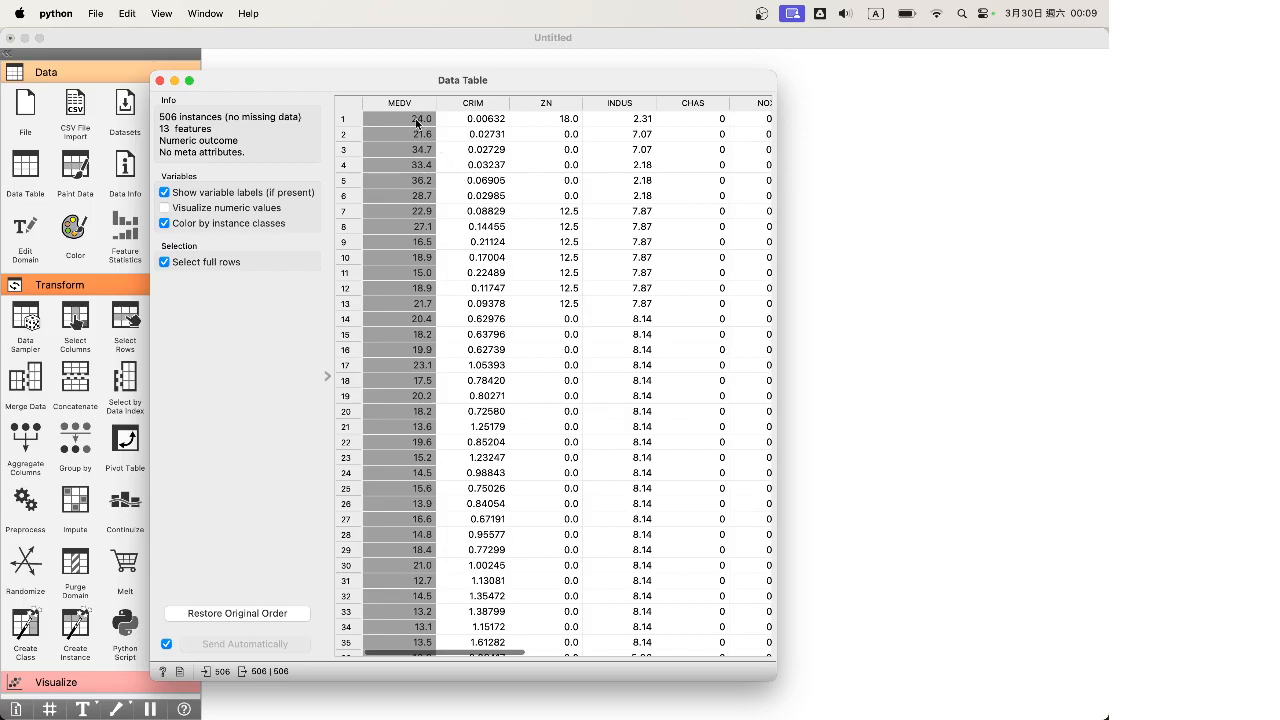
scroll(420, 297, down, 15)
scroll(420, 297, down, 20)
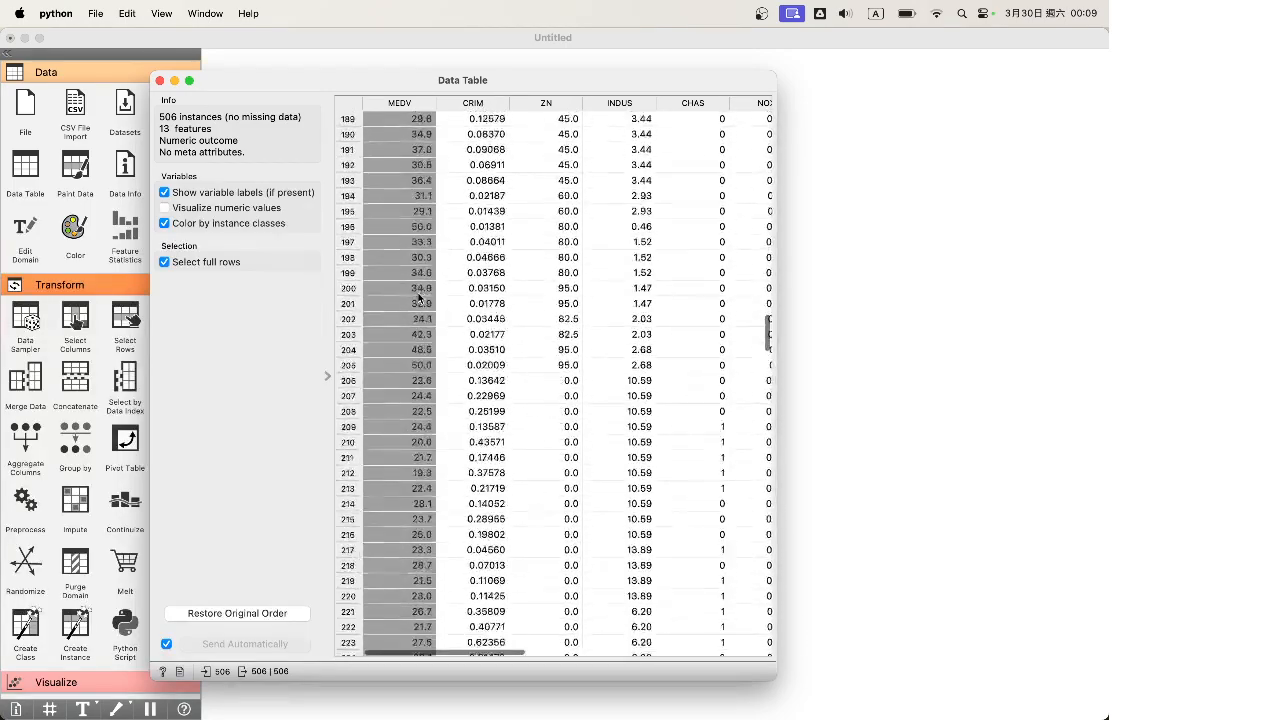
Place an unconnected Test and Score widget on the canvas
click(166, 81)
scroll(112, 444, down, 20)
drag(25, 210, 549, 196)
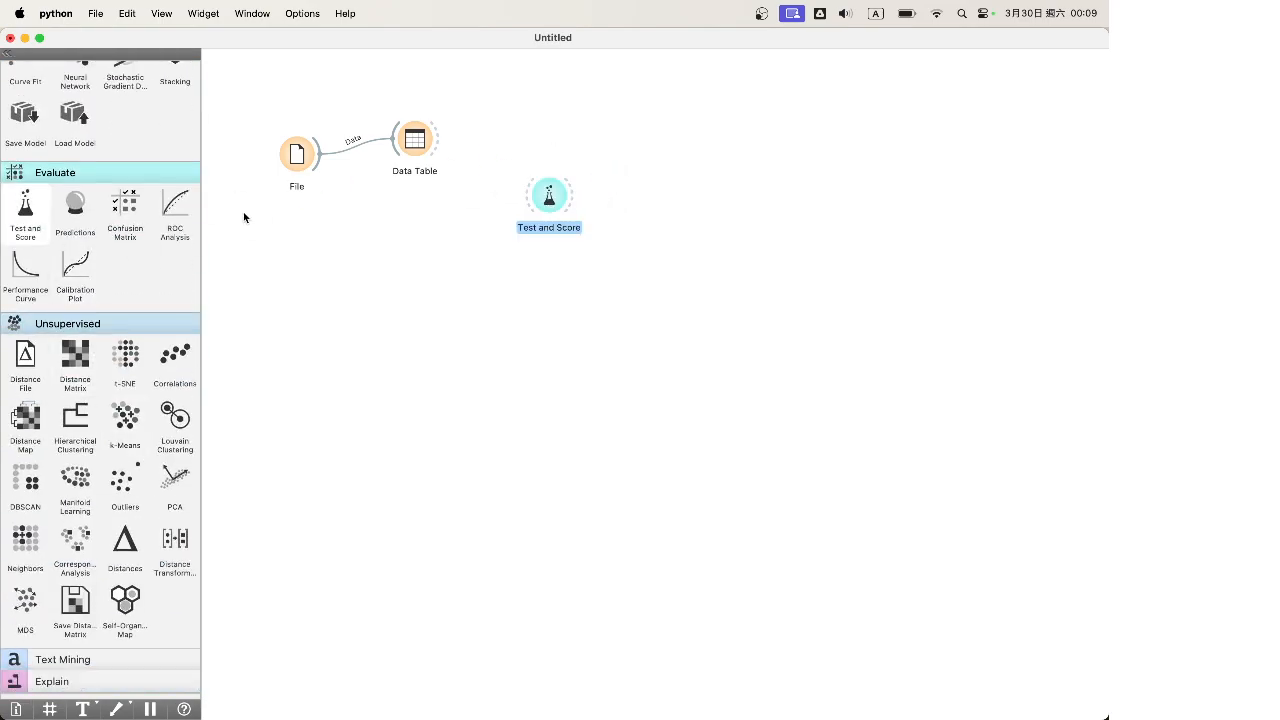
Connect File and a new Linear Regression learner below it to Test and Score
mouse_move(312, 165)
mouse_down()
mouse_move(312, 229)
mouse_move(529, 196)
mouse_up()
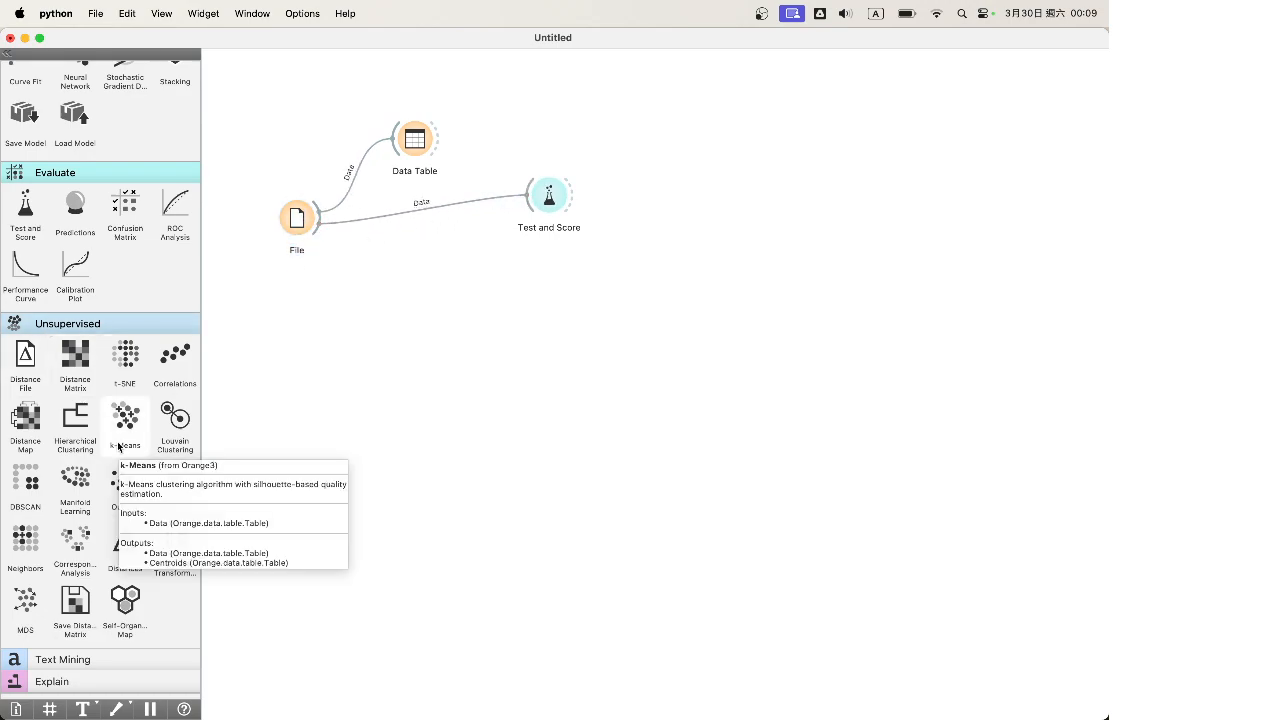
scroll(117, 291, up, 5)
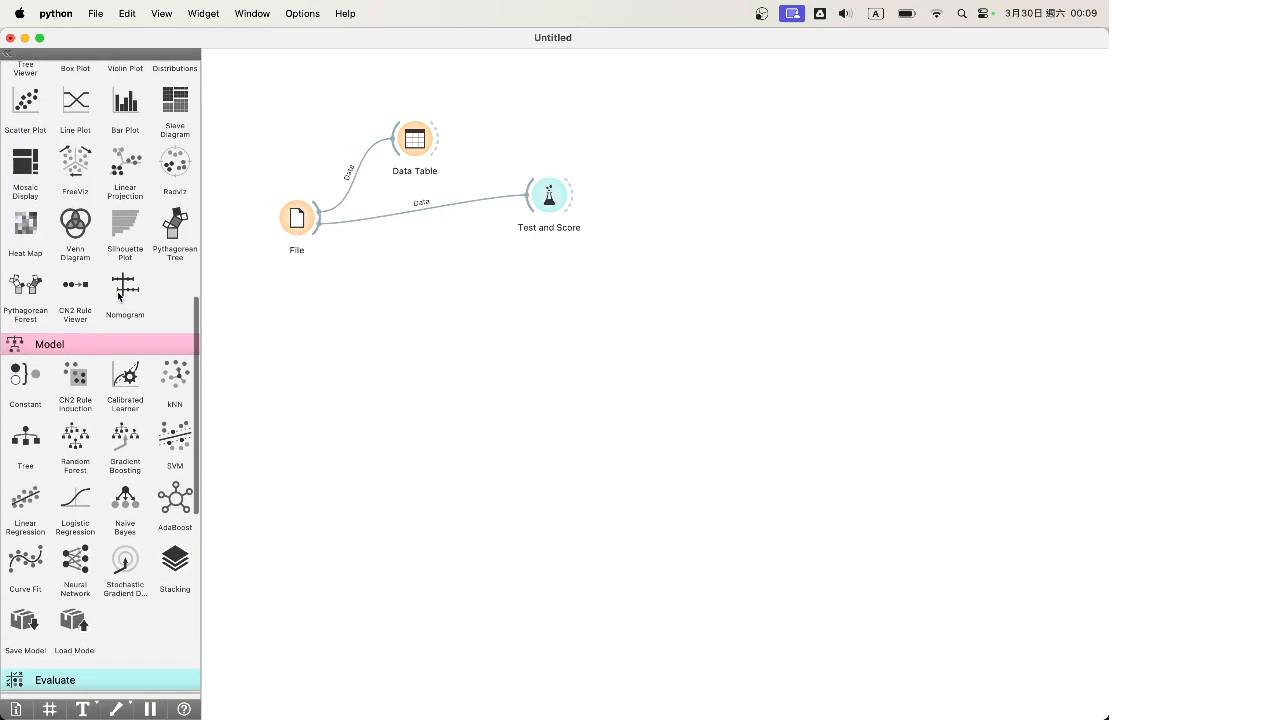
mouse_move(25, 500)
mouse_down()
mouse_move(447, 299)
mouse_move(527, 204)
mouse_up()
drag(432, 306, 418, 304)
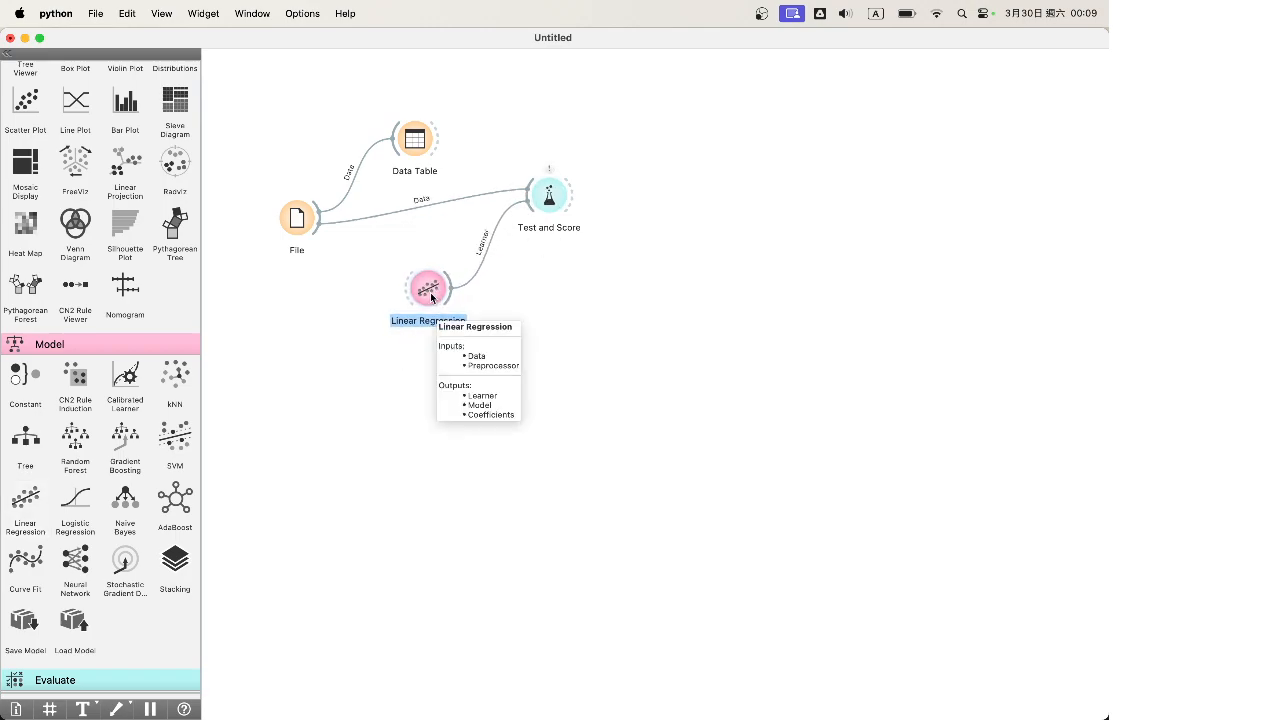
click(498, 278)
double_click(416, 291)
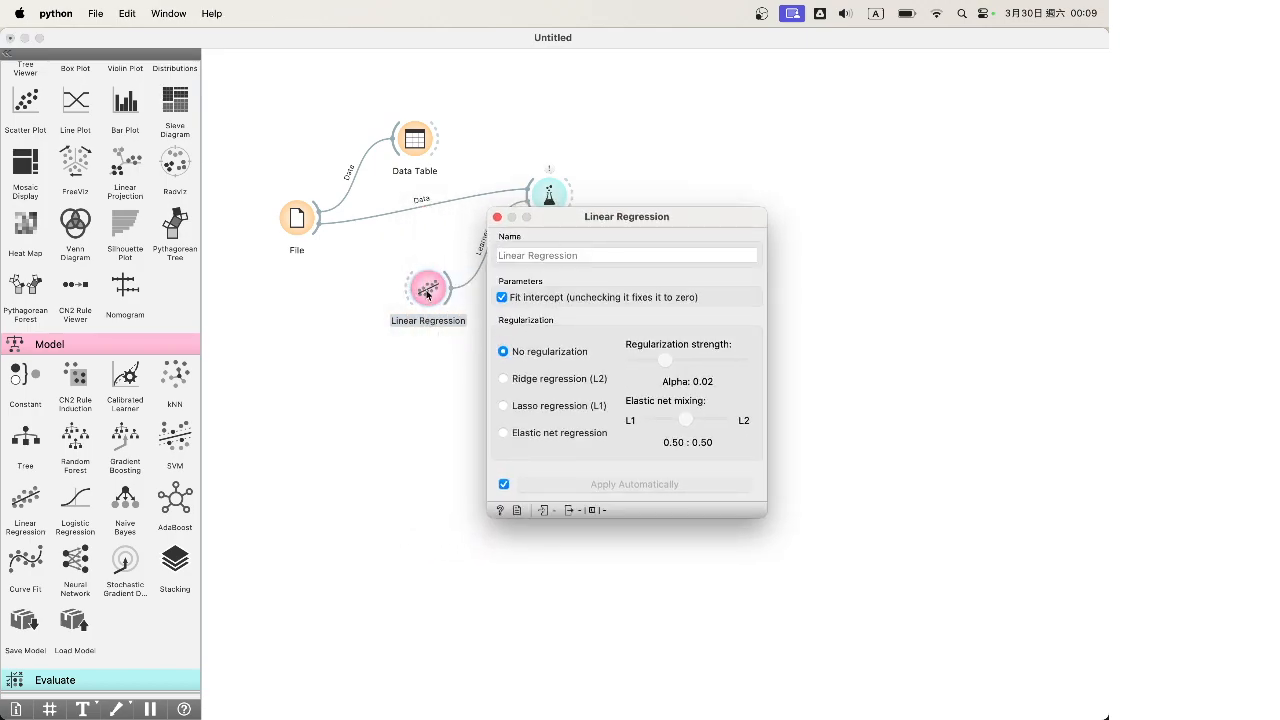
Move the Linear Regression settings aside, showing no regularization with the intercept fitted
drag(645, 220, 635, 251)
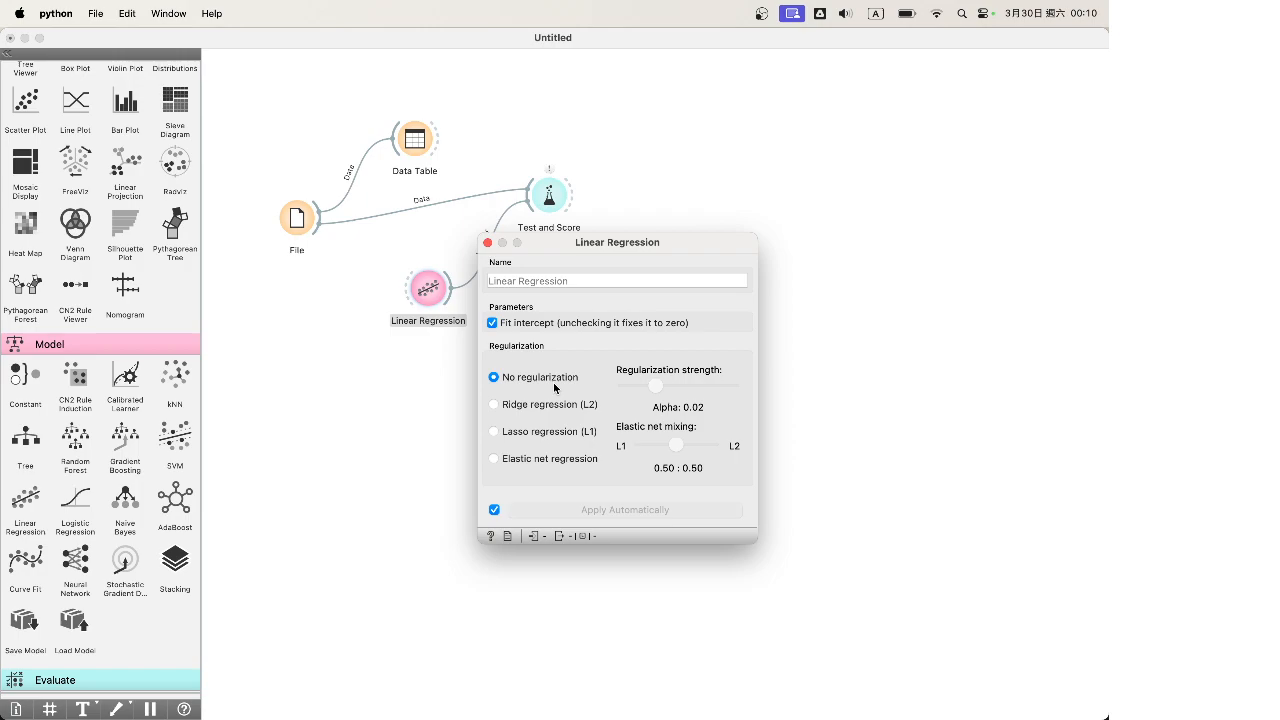
View Linear Regression's 10-fold cross-validation scores in Test and Score: MSE 23.370, RMSE 4.834, R2 0.723
click(487, 243)
double_click(549, 195)
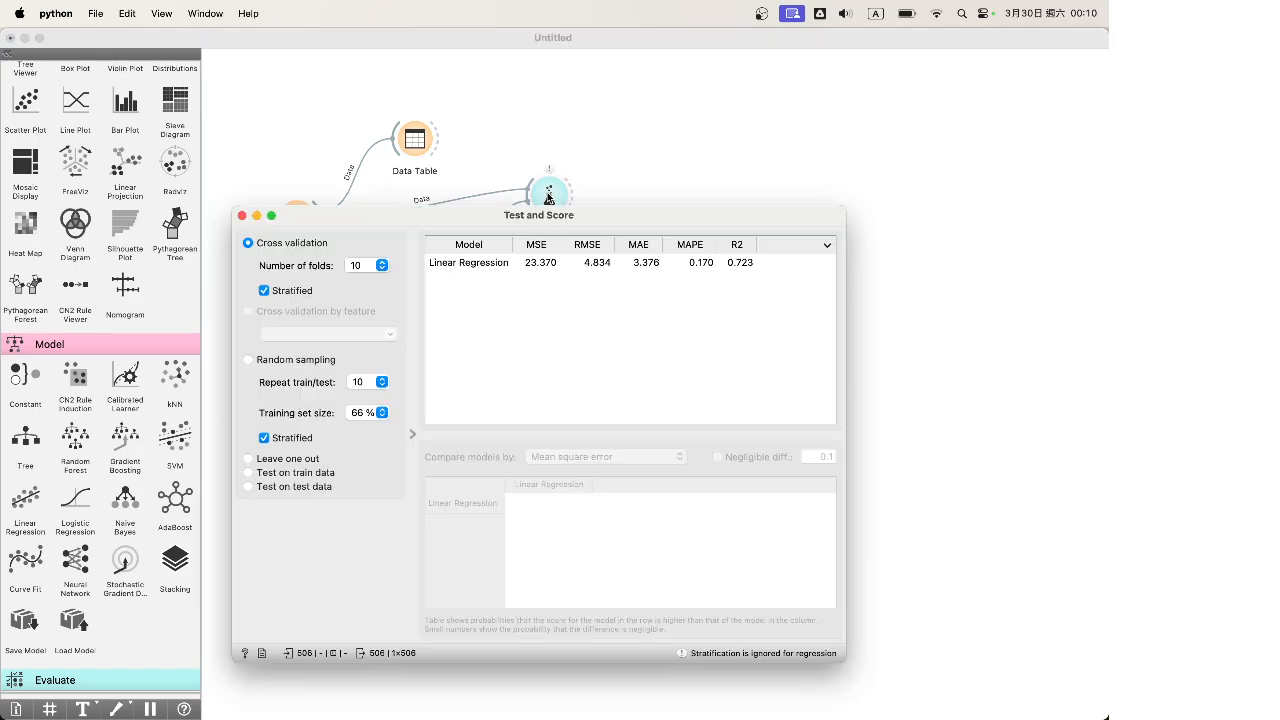
drag(595, 212, 649, 194)
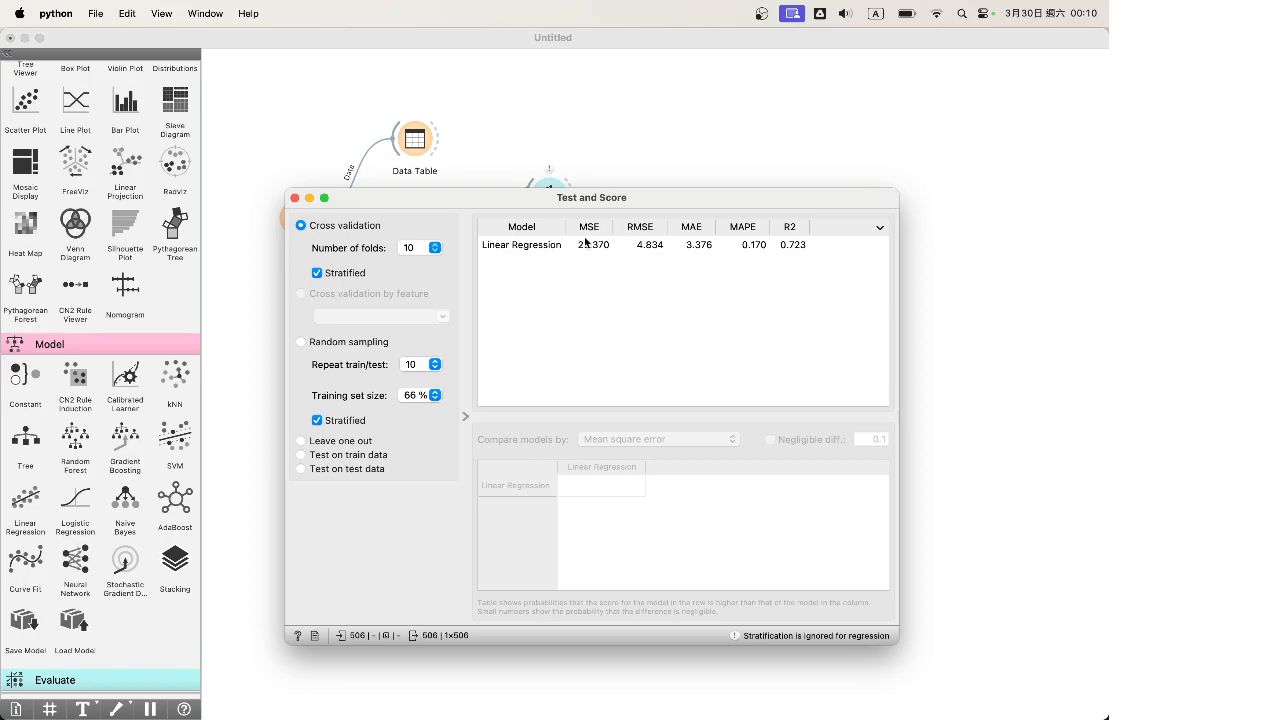
drag(513, 202, 683, 266)
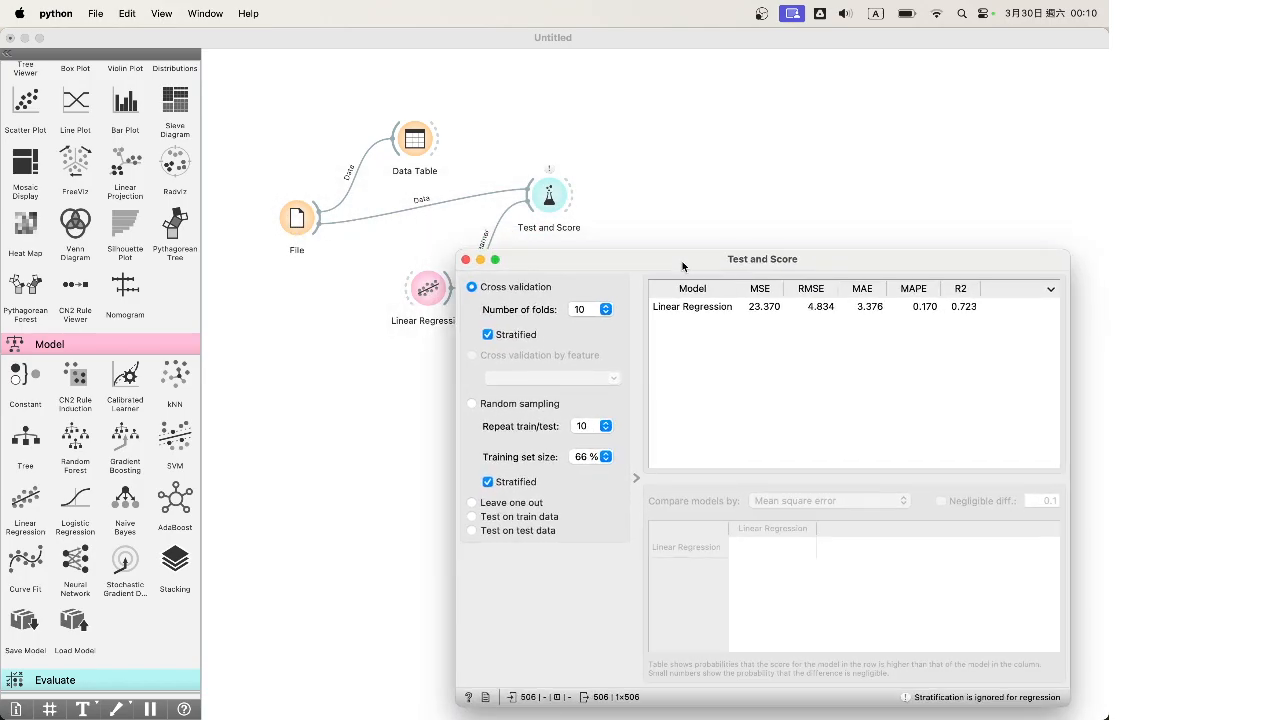
click(372, 291)
mouse_move(1107, 718)
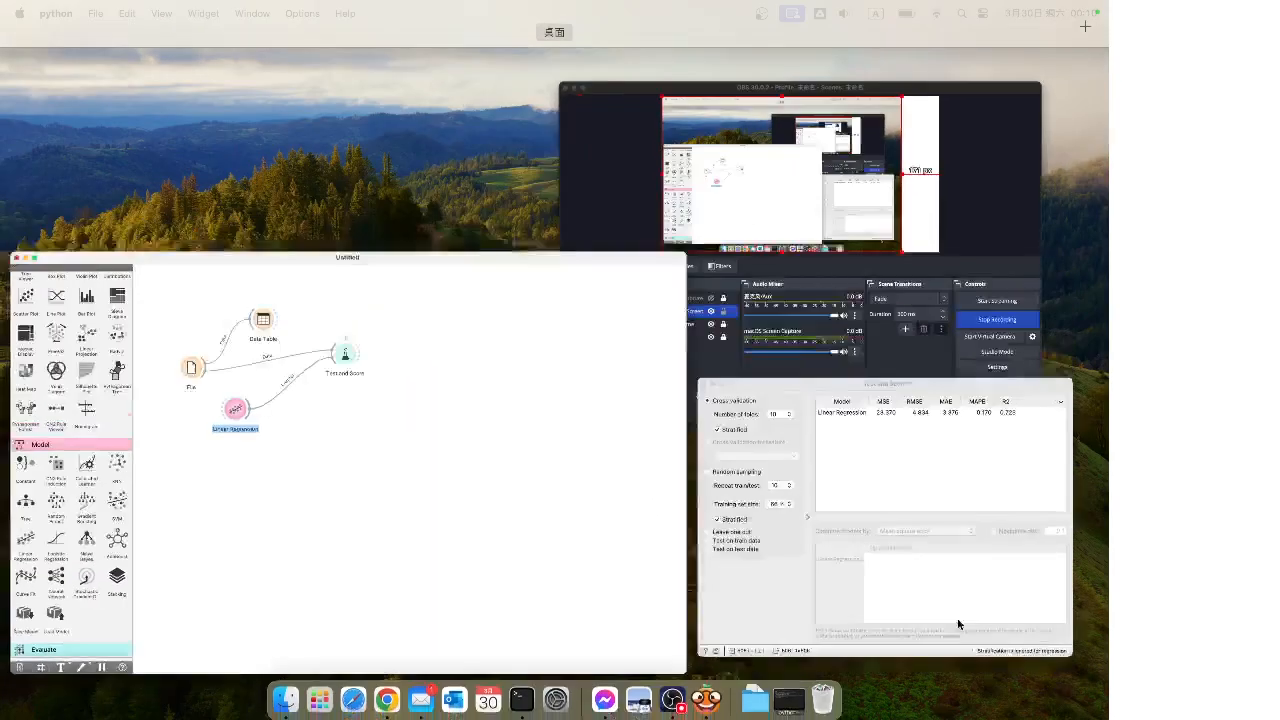
click(790, 489)
drag(562, 268, 530, 260)
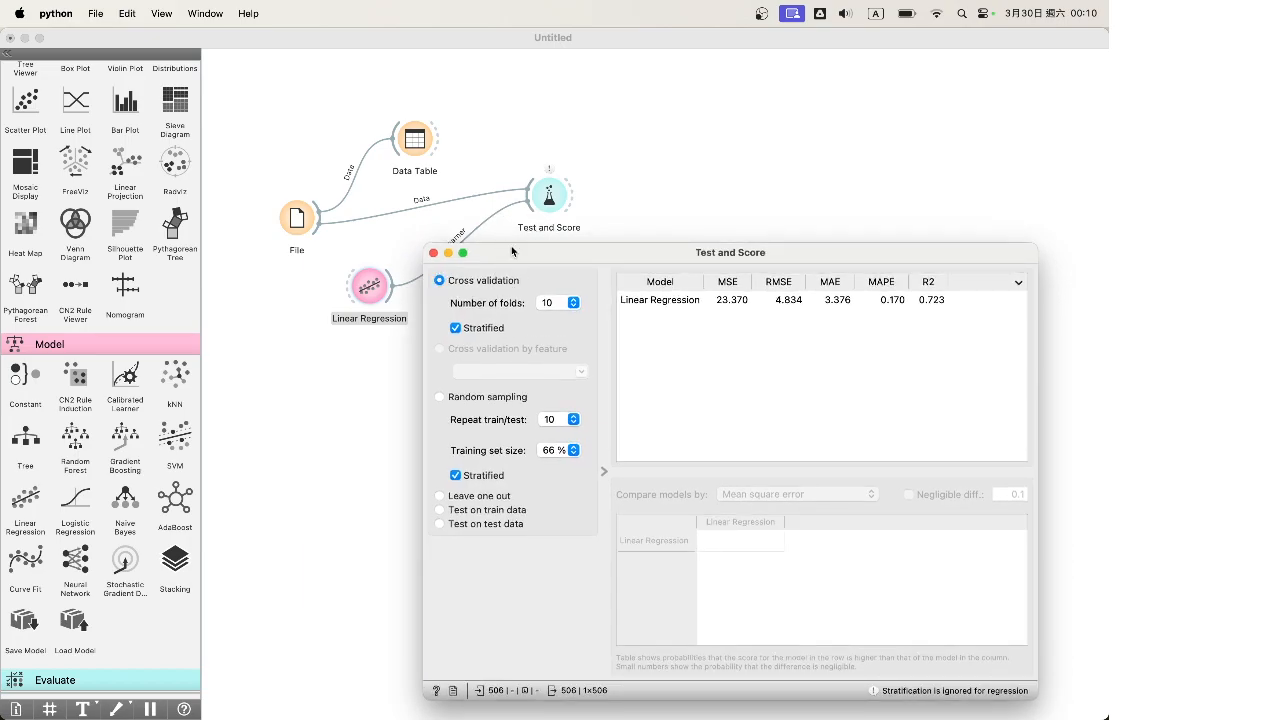
drag(500, 259, 491, 253)
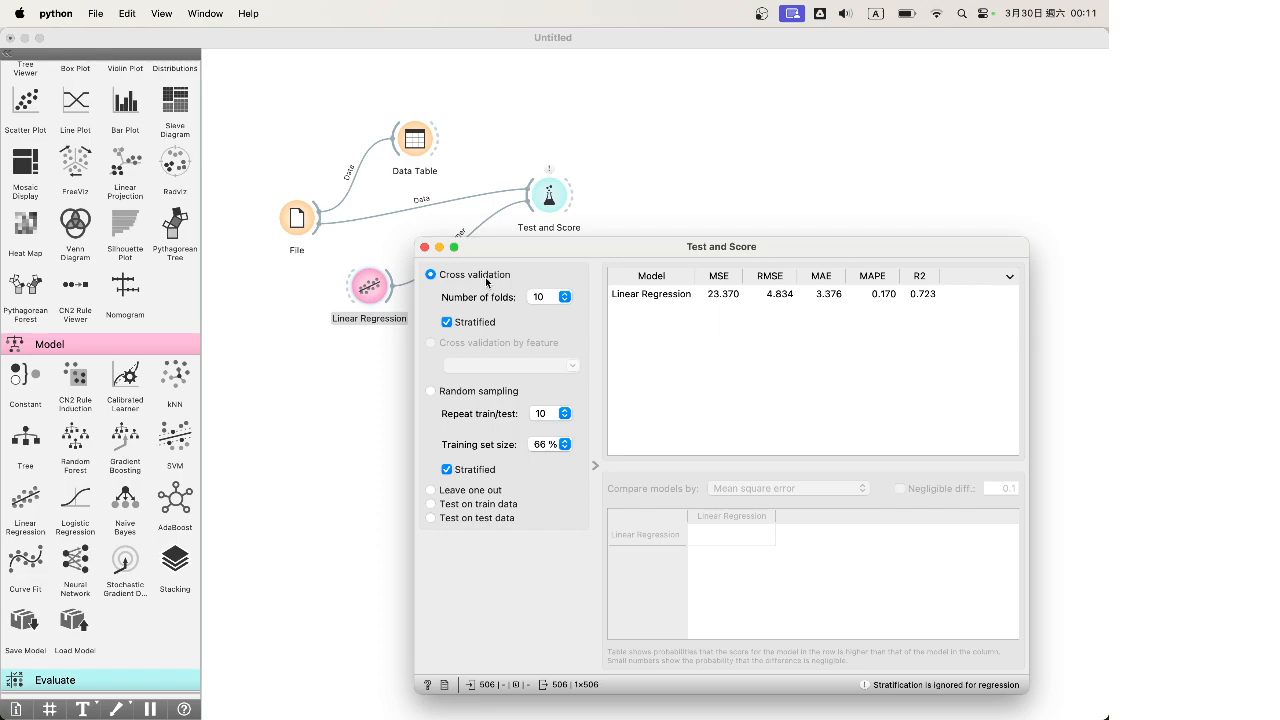
Leave Test and Score at 10 folds and close its results window
click(556, 299)
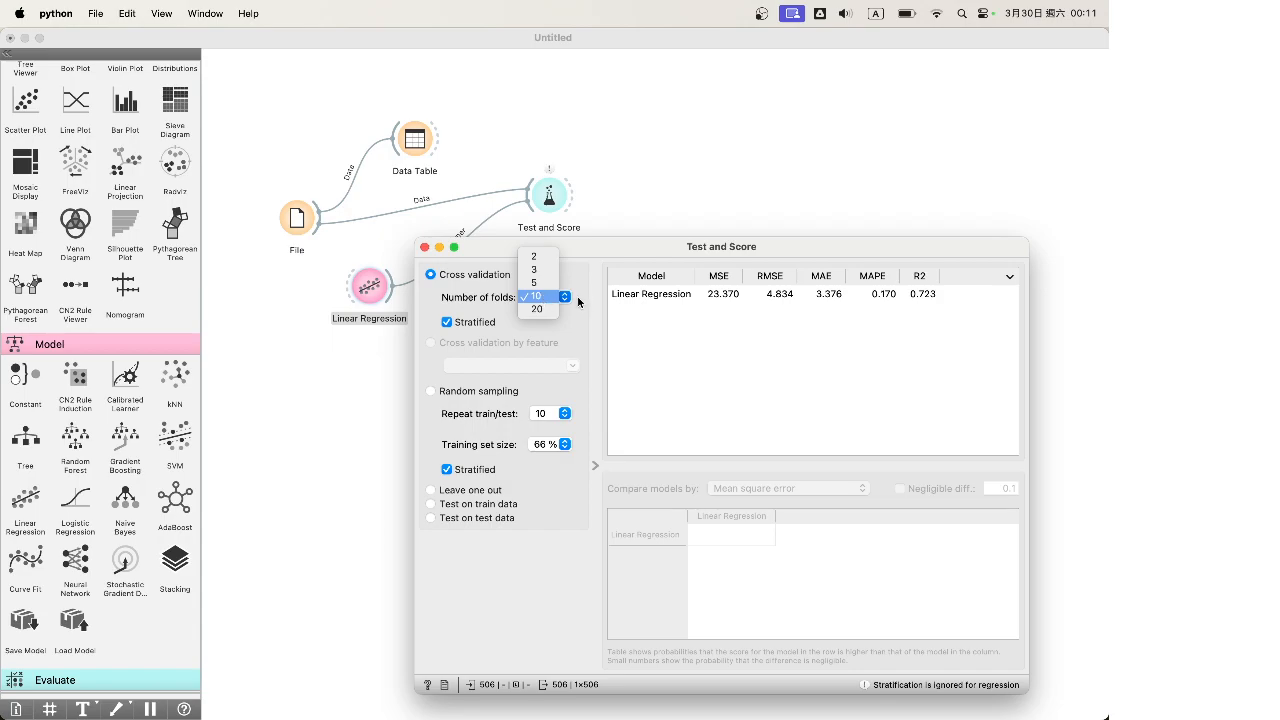
click(579, 302)
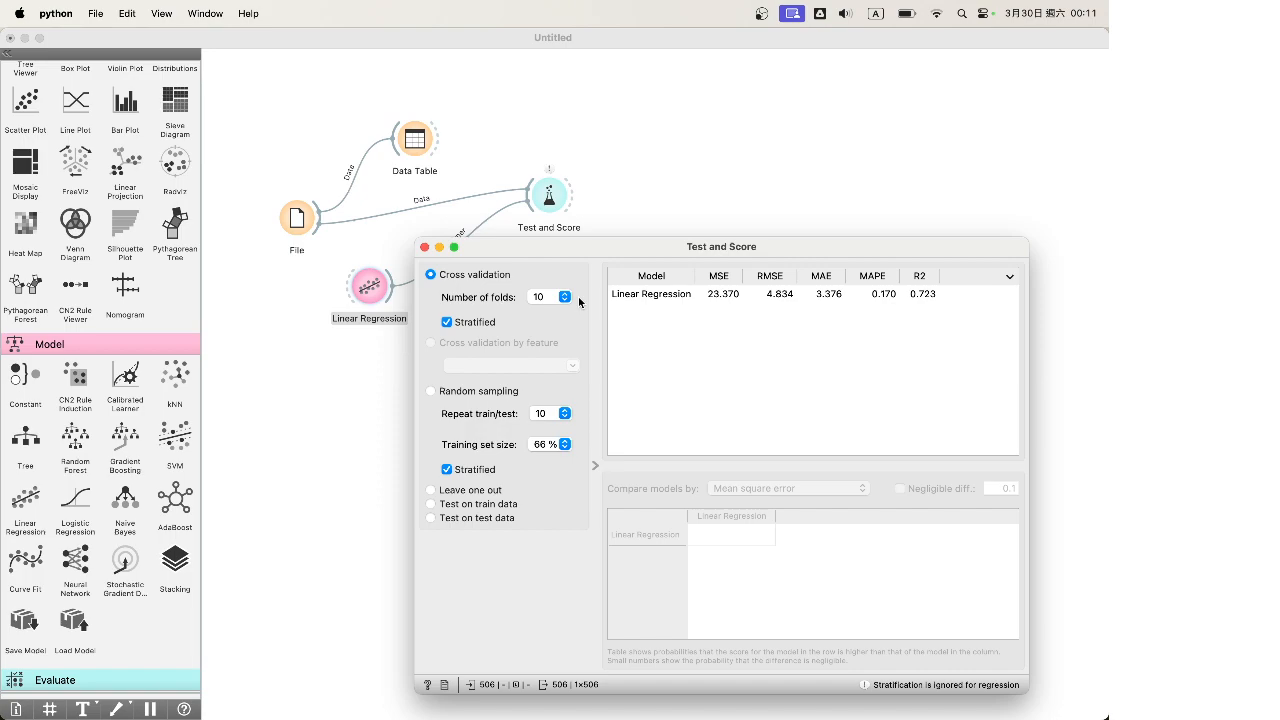
click(550, 298)
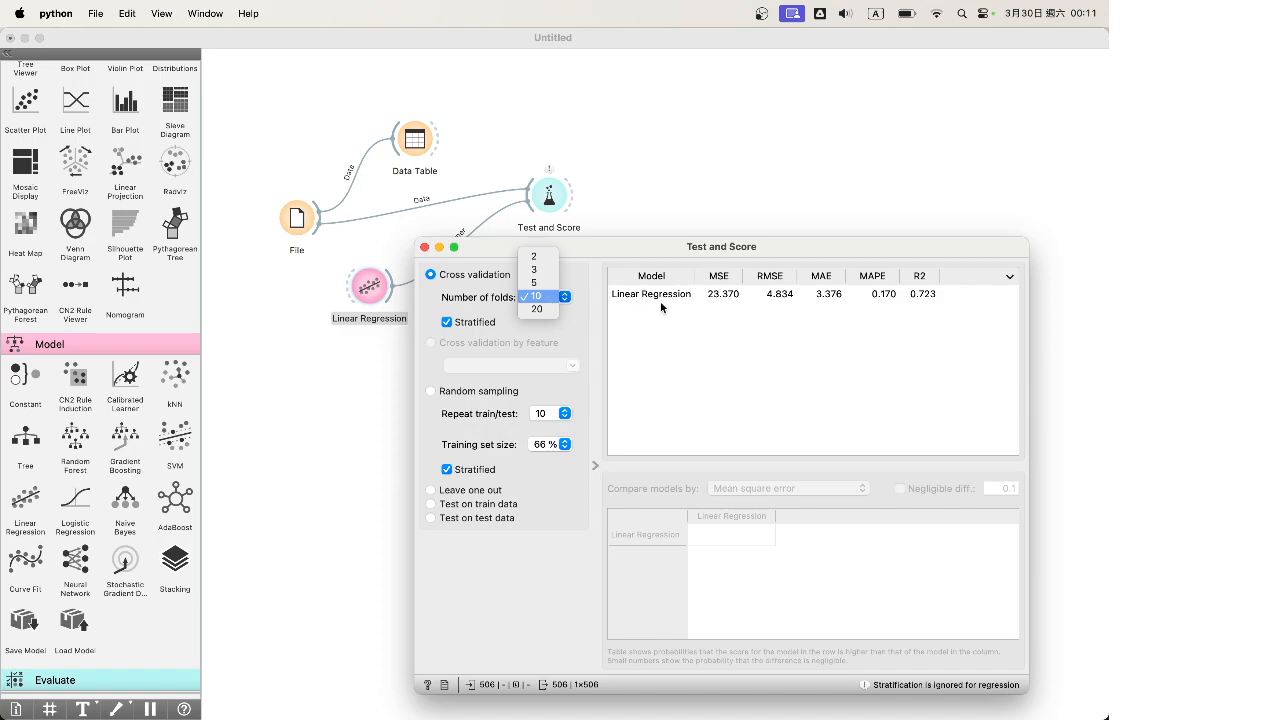
click(742, 296)
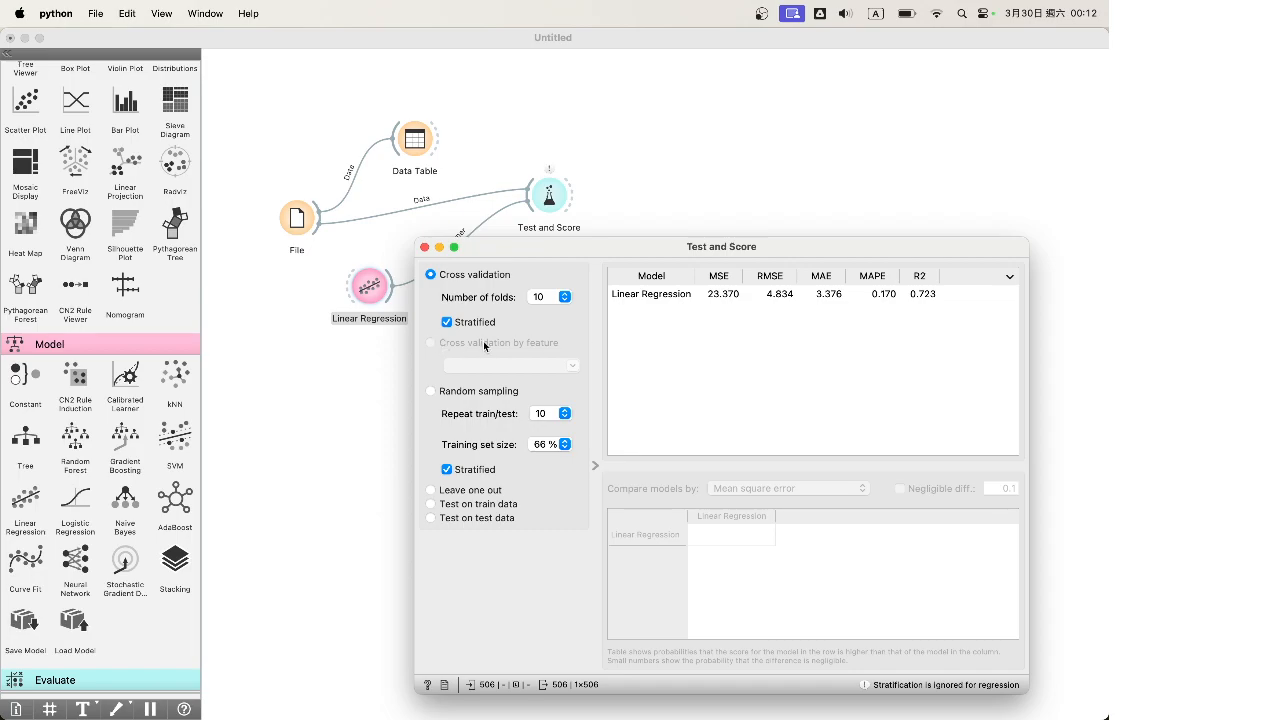
drag(503, 250, 522, 249)
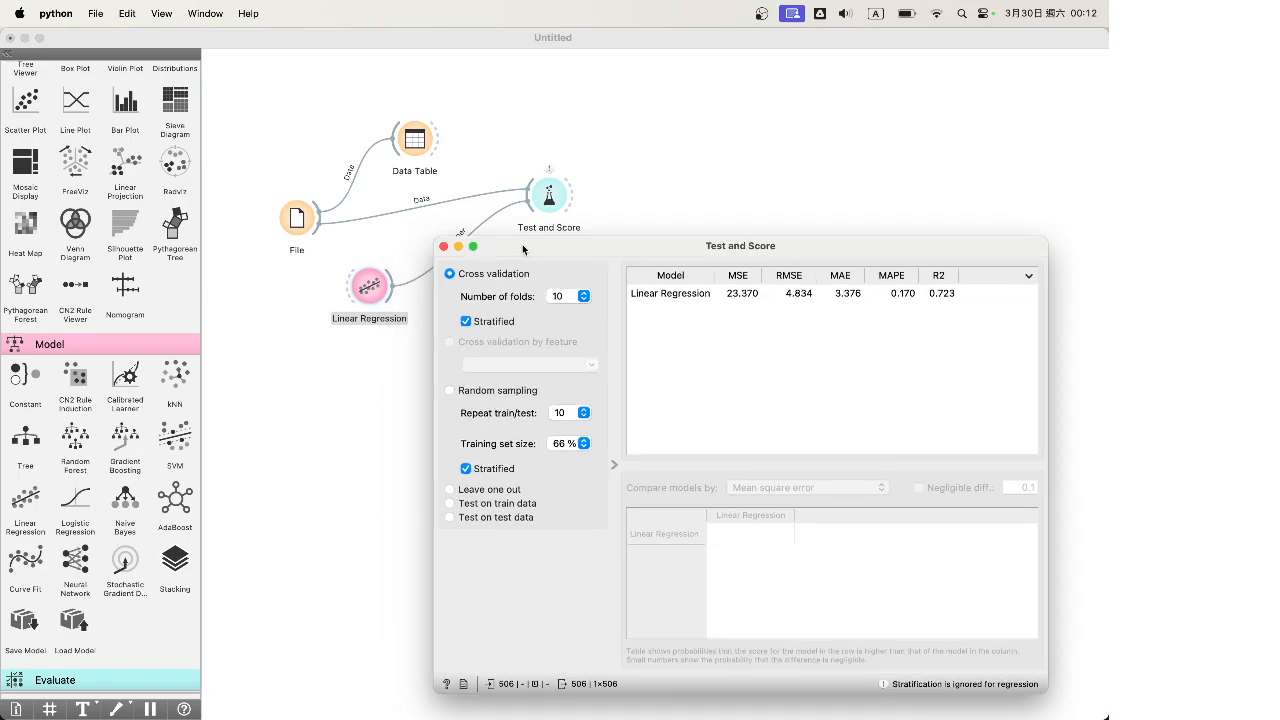
click(444, 247)
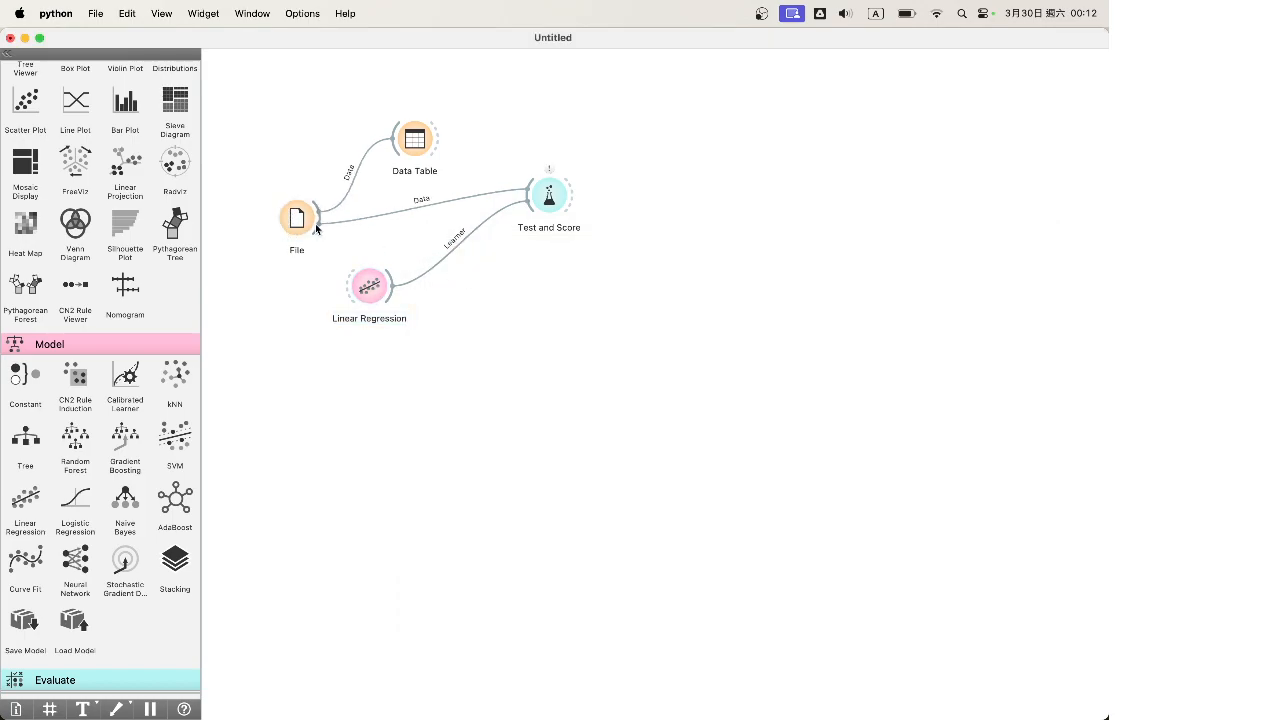
Delete the File-to-Test and Score link and rearrange the nodes to make room
right_click(439, 205)
click(470, 256)
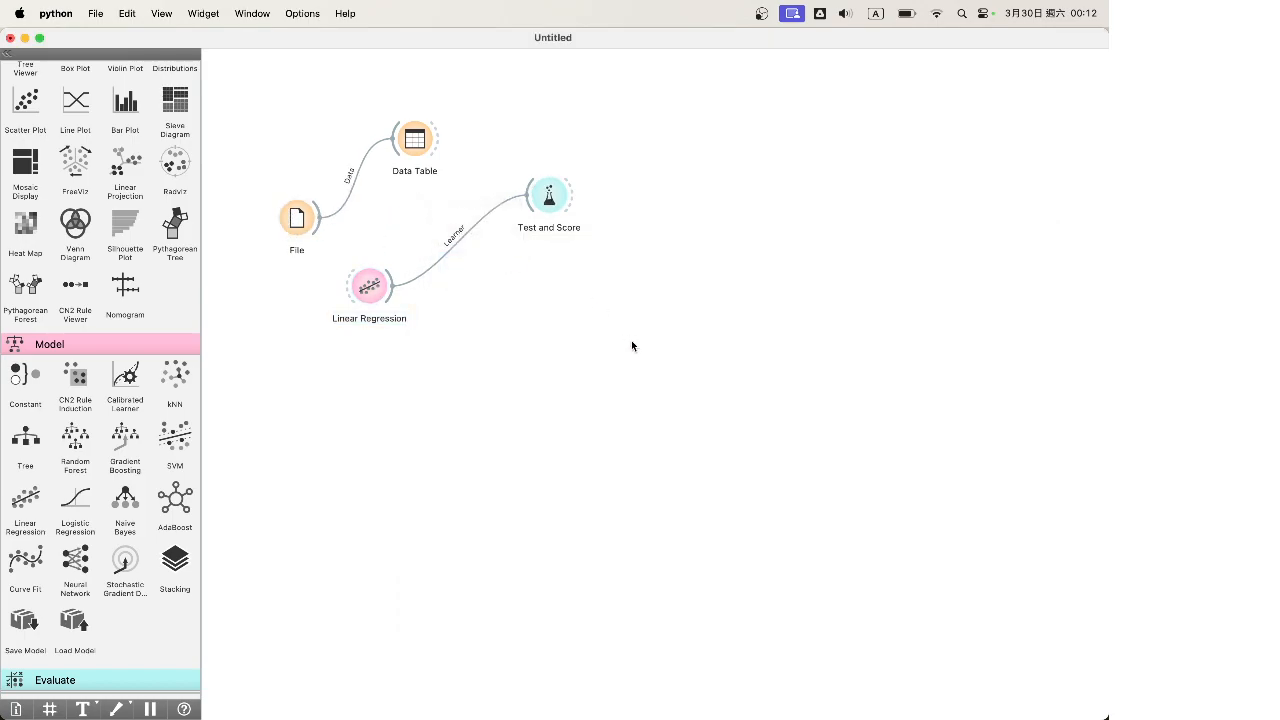
drag(298, 214, 259, 205)
drag(706, 375, 348, 190)
drag(548, 197, 726, 273)
click(614, 200)
drag(257, 206, 256, 222)
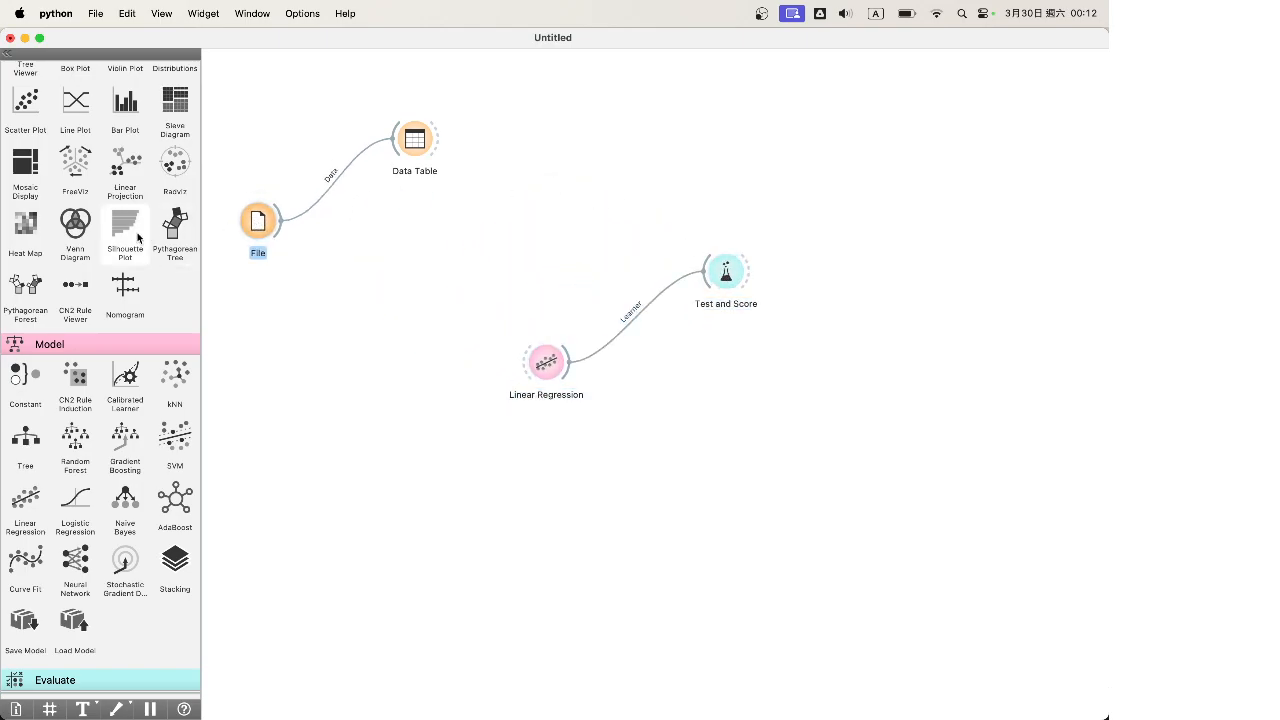
Add a Data Sampler fed by File, set to a fixed 80% proportion (405/101 rows)
scroll(125, 235, up, 10)
drag(26, 348, 393, 253)
drag(282, 221, 406, 259)
double_click(392, 252)
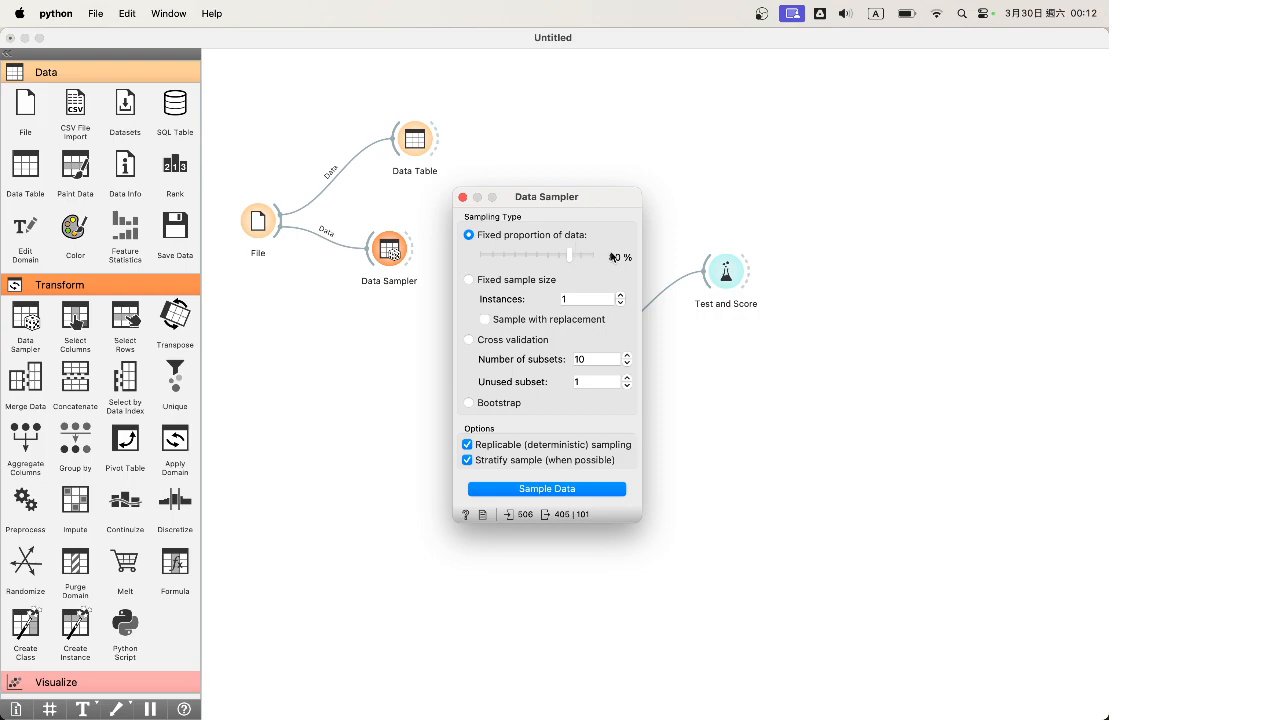
Add two Data Table widgets and send the Data Sampler's sample to Data Table (1)
click(462, 196)
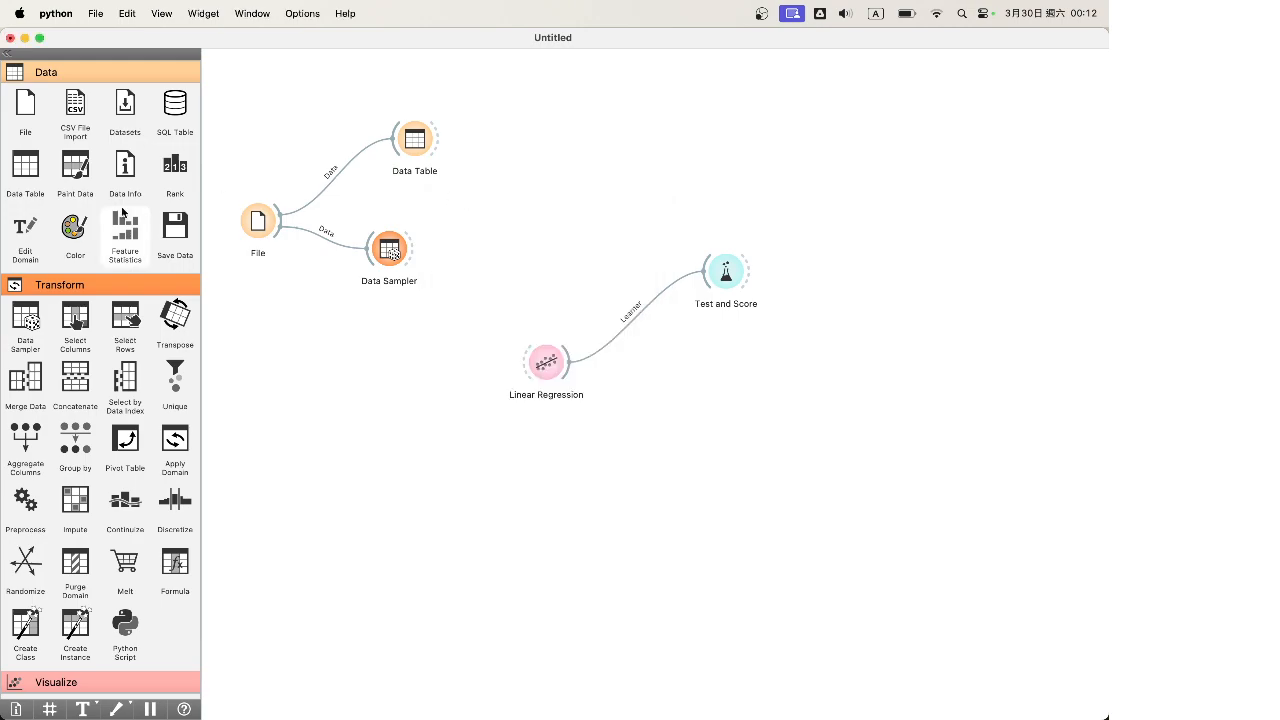
drag(25, 168, 491, 216)
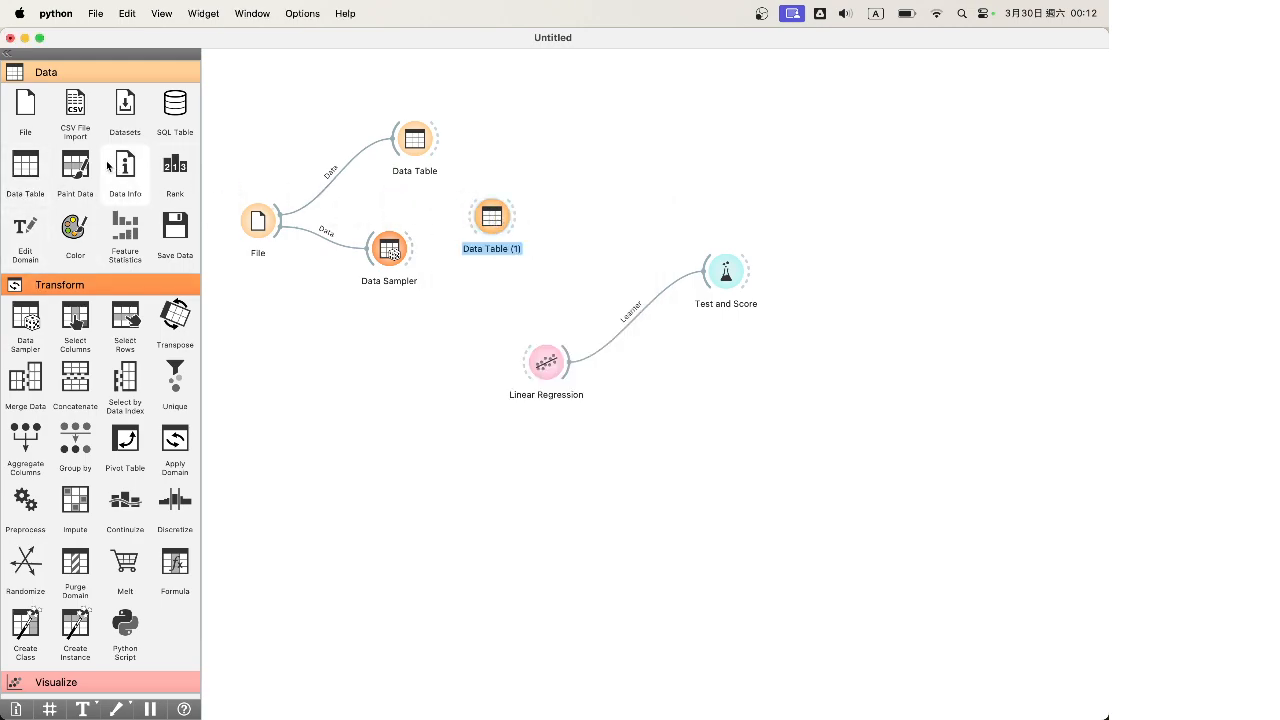
drag(25, 168, 482, 290)
drag(412, 250, 472, 218)
drag(406, 258, 489, 292)
drag(491, 220, 512, 220)
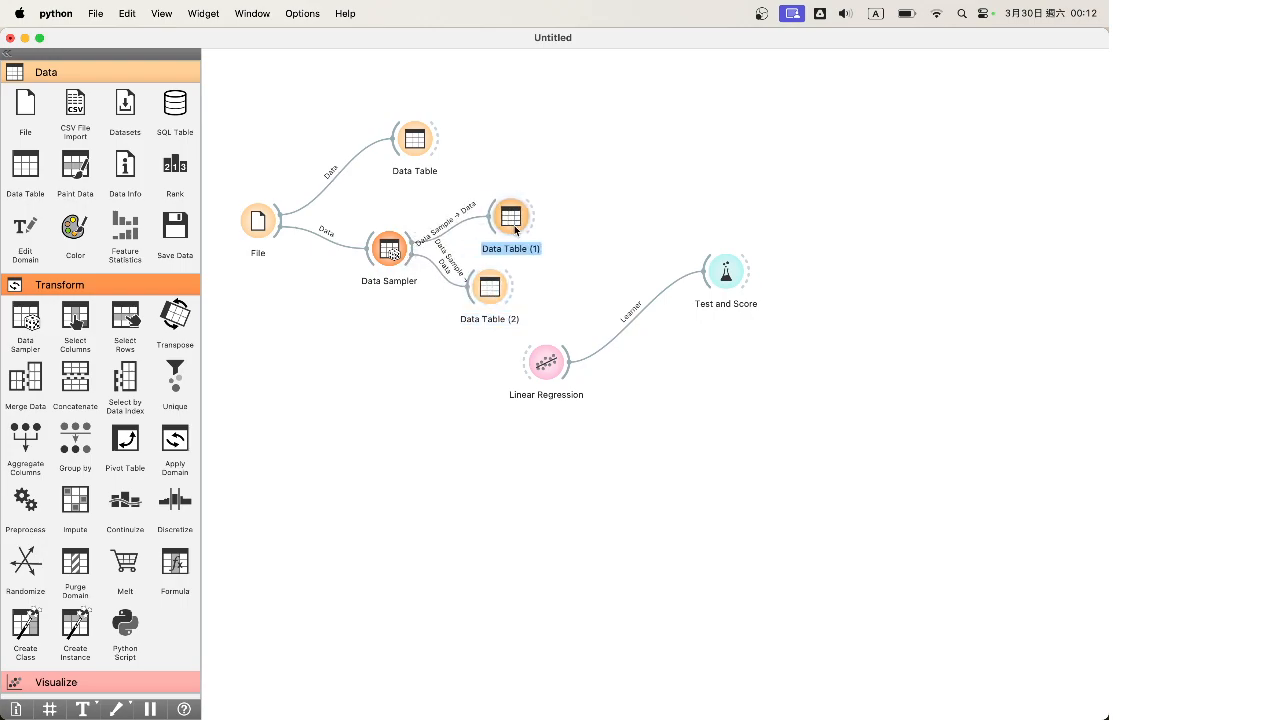
drag(490, 294, 515, 294)
double_click(463, 215)
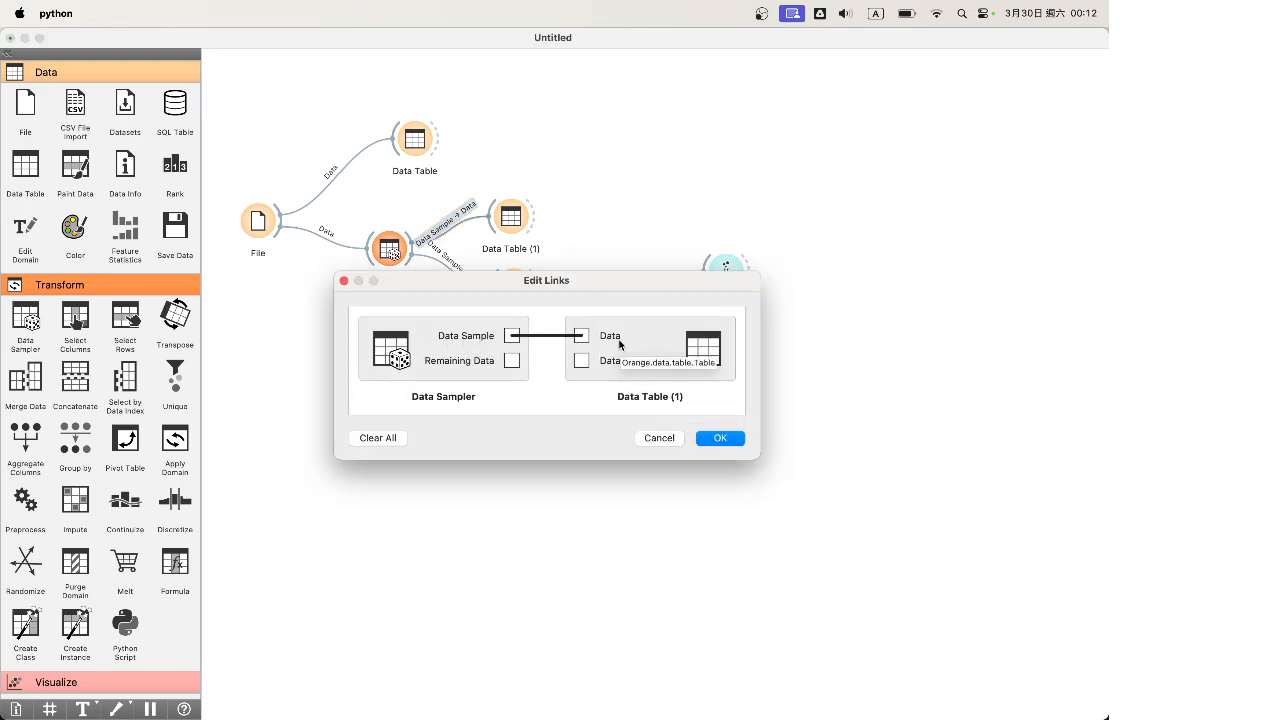
click(719, 439)
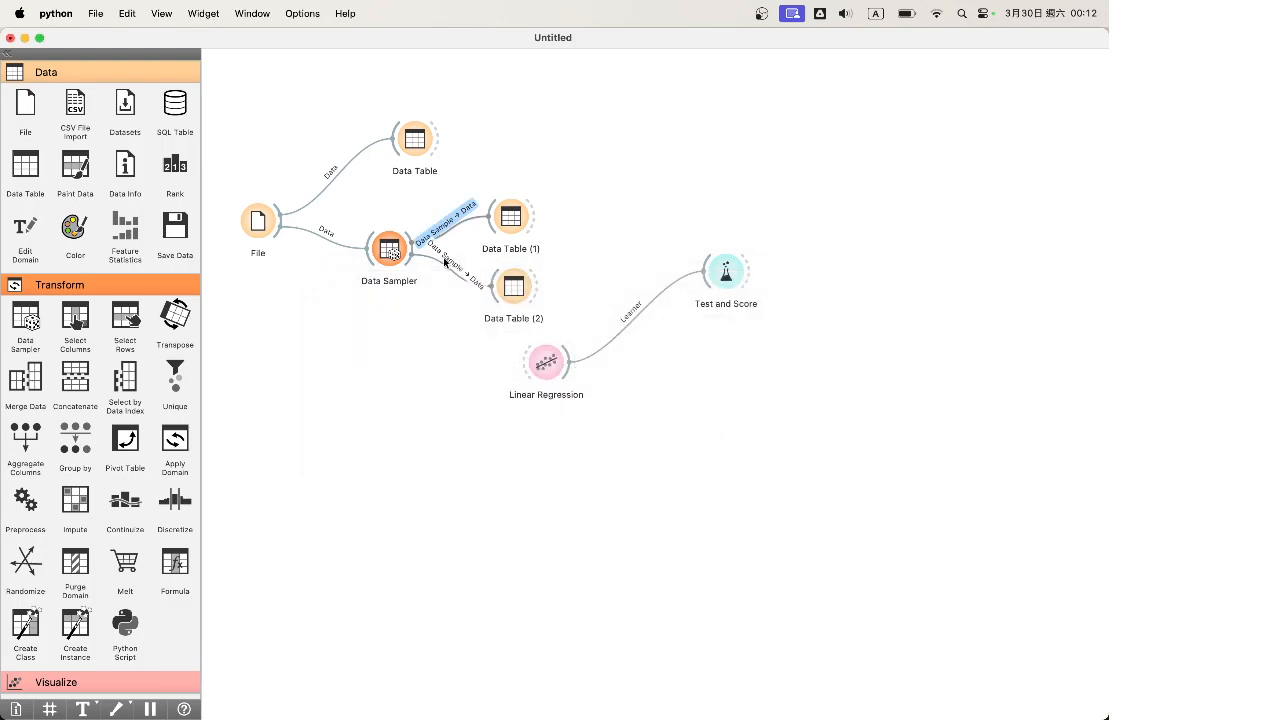
Route the Data Sampler's Remaining Data to Data Table (2)
double_click(389, 249)
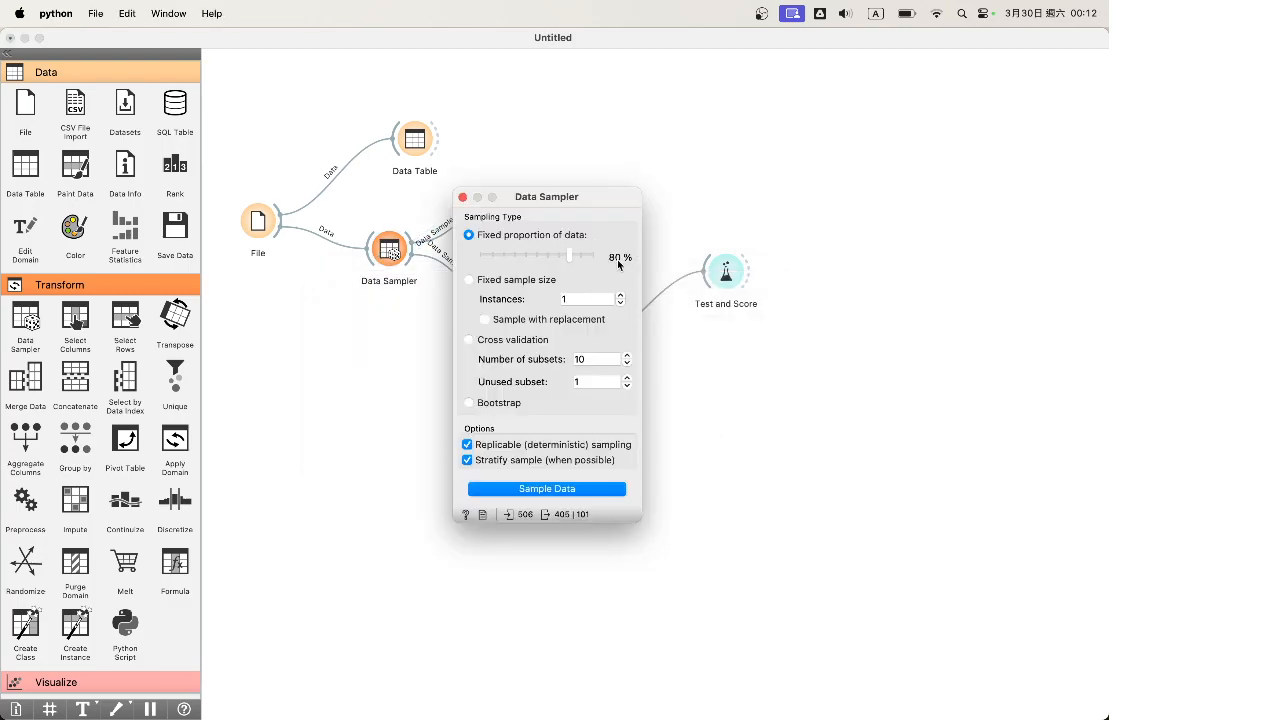
click(461, 198)
double_click(445, 262)
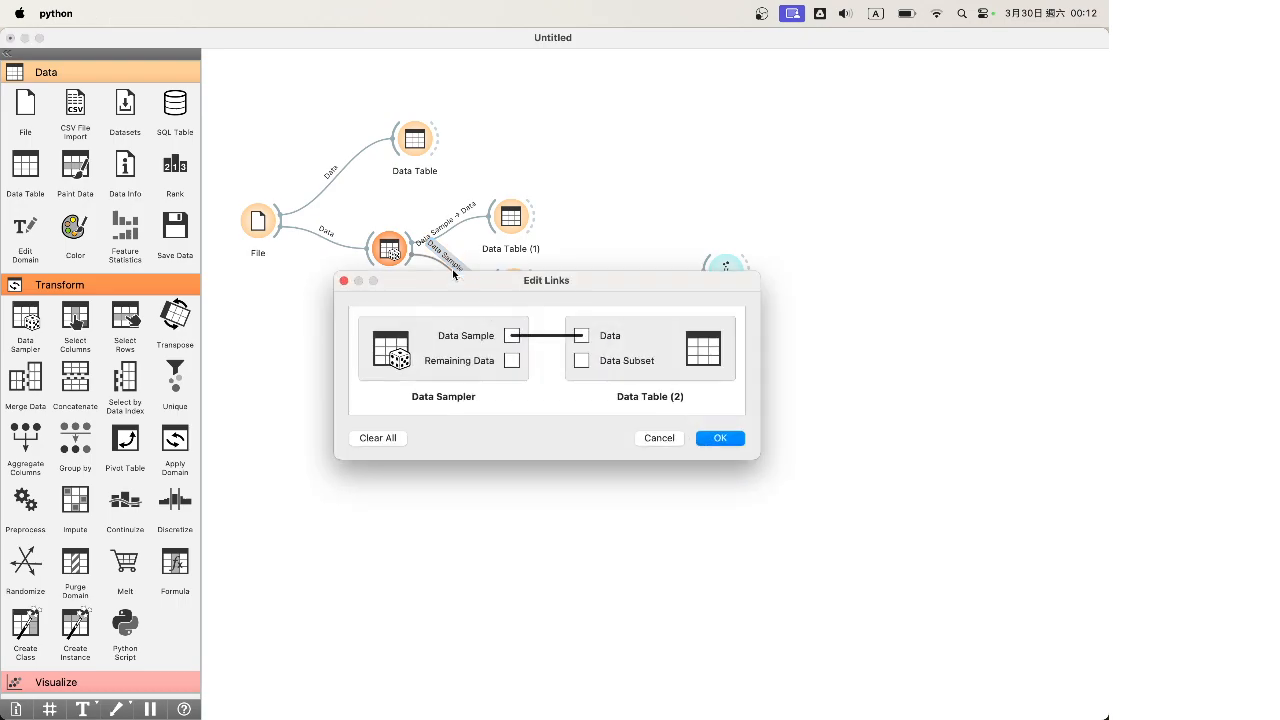
drag(511, 360, 583, 336)
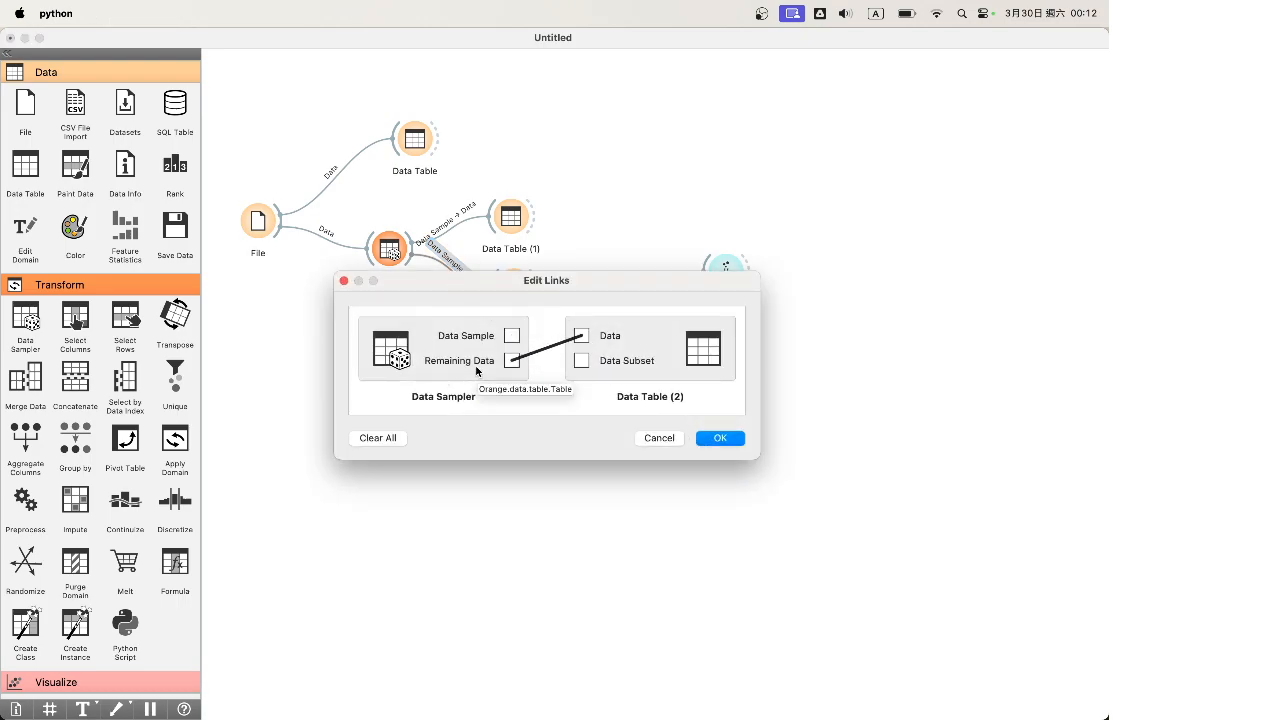
click(726, 440)
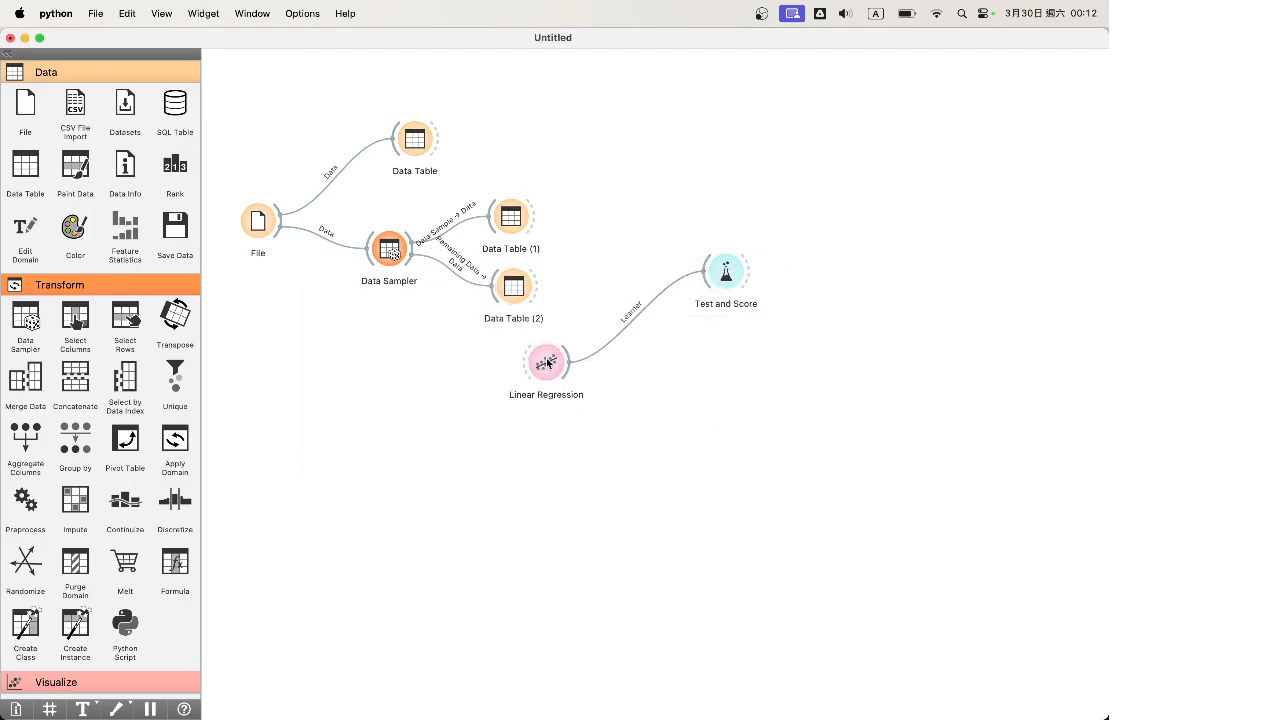
drag(546, 363, 605, 373)
drag(725, 273, 728, 260)
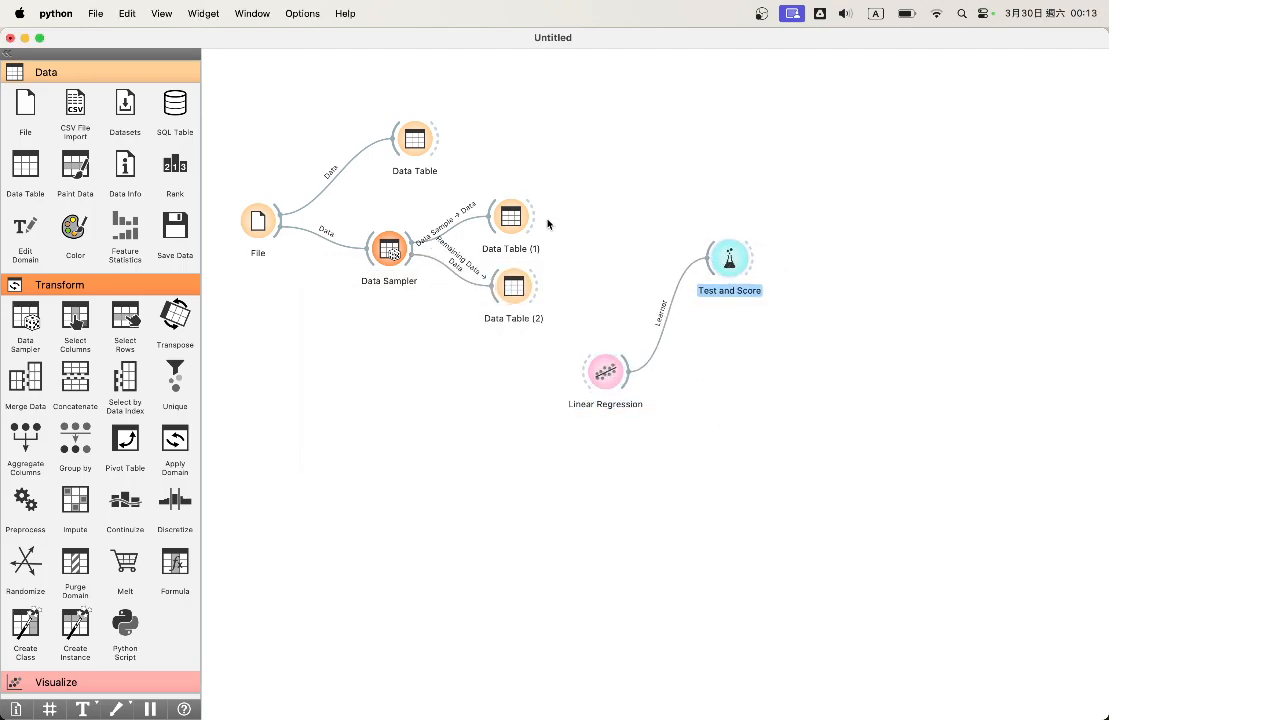
Set Test and Score to Test on test data, with Data Table (1) as training Data
double_click(729, 259)
click(456, 518)
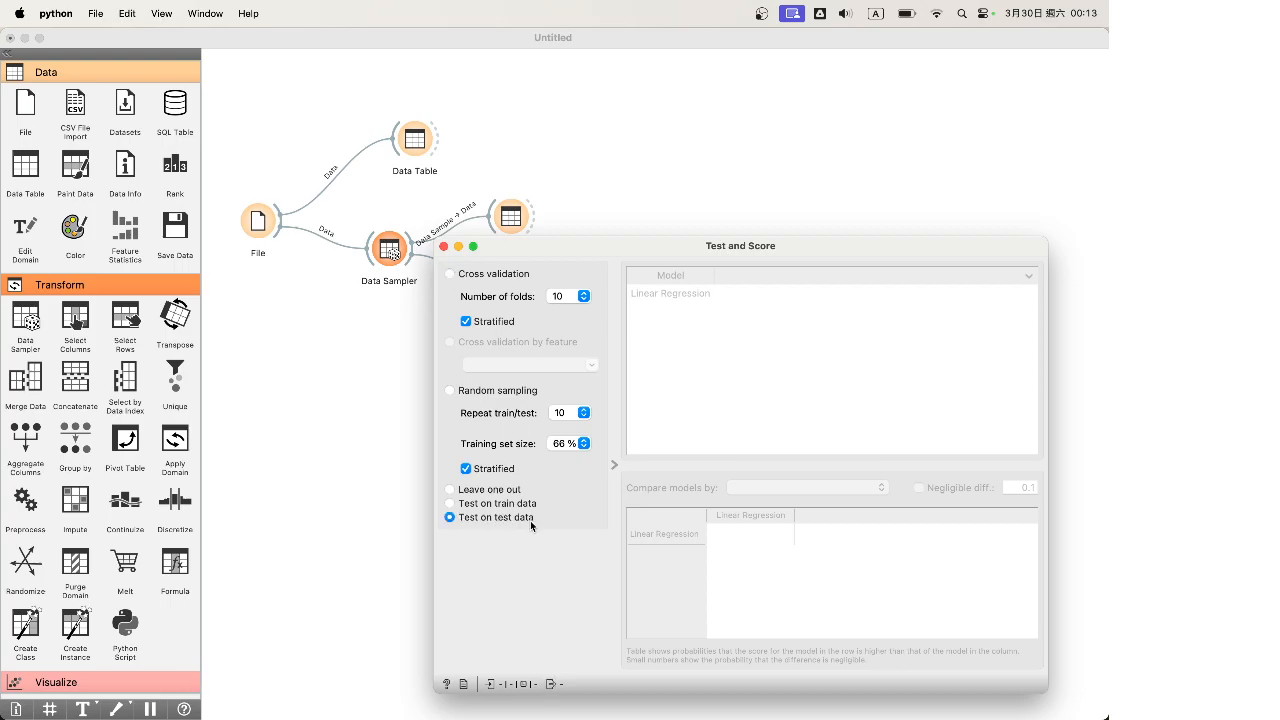
click(443, 246)
drag(534, 216, 710, 257)
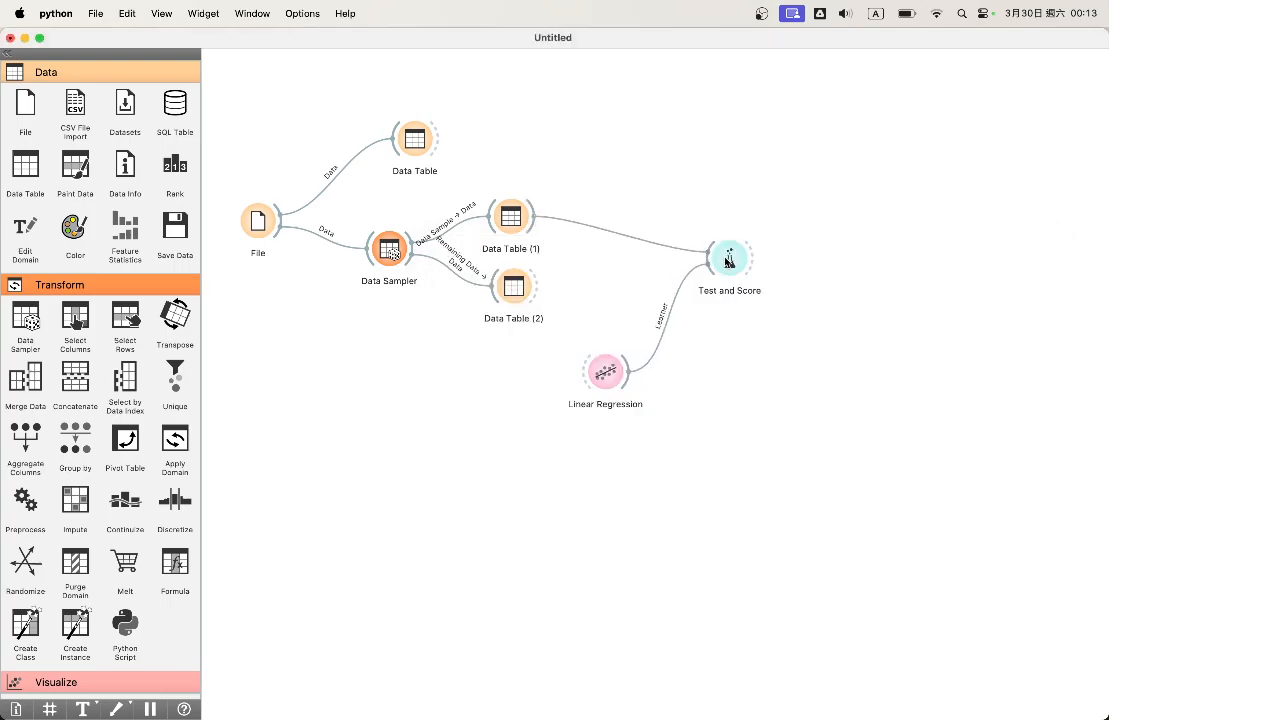
double_click(600, 220)
drag(581, 311, 512, 360)
click(737, 463)
Feed Data Table (2) in as Test Data, giving MSE 22.487 and R2 0.687
drag(535, 286, 749, 268)
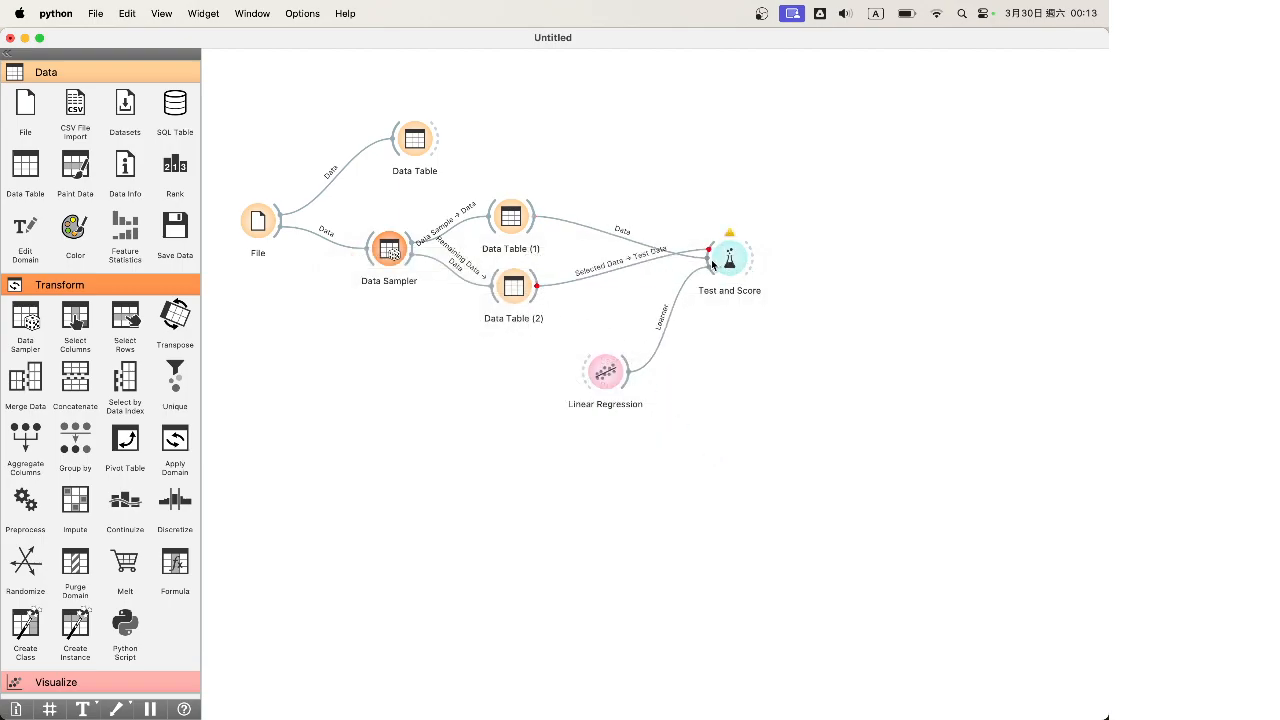
double_click(615, 272)
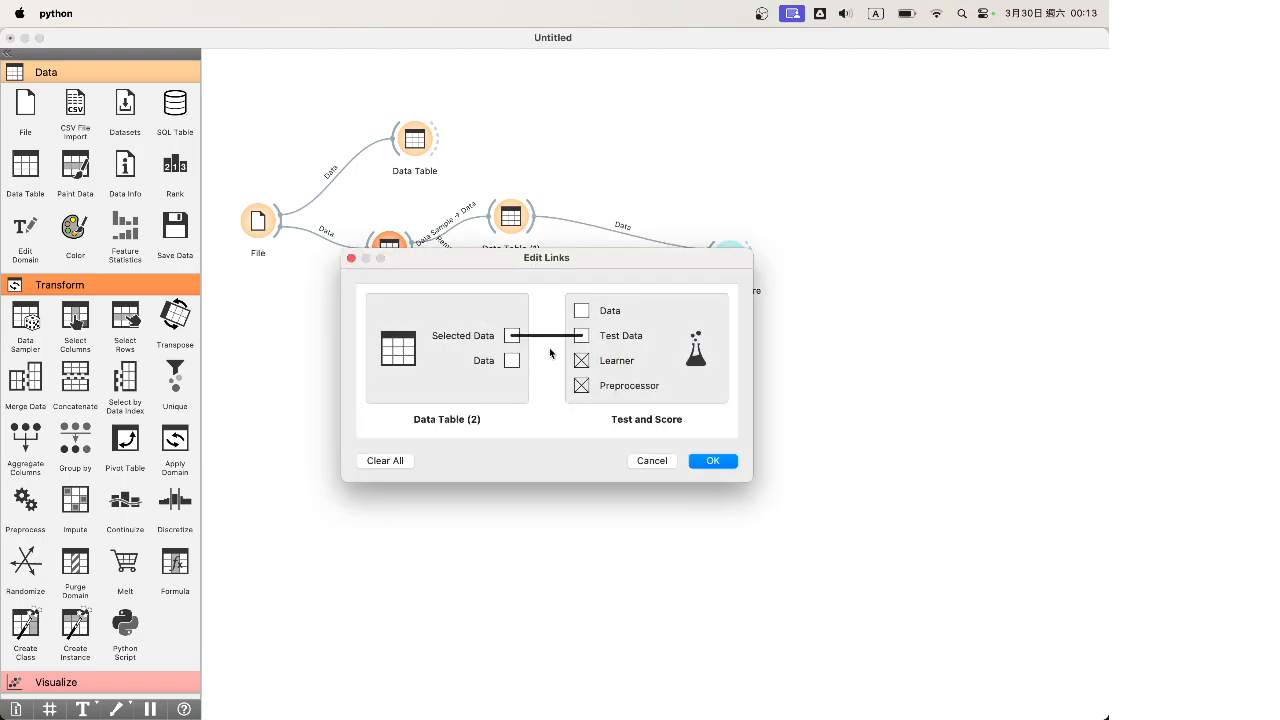
drag(581, 337, 512, 363)
click(713, 460)
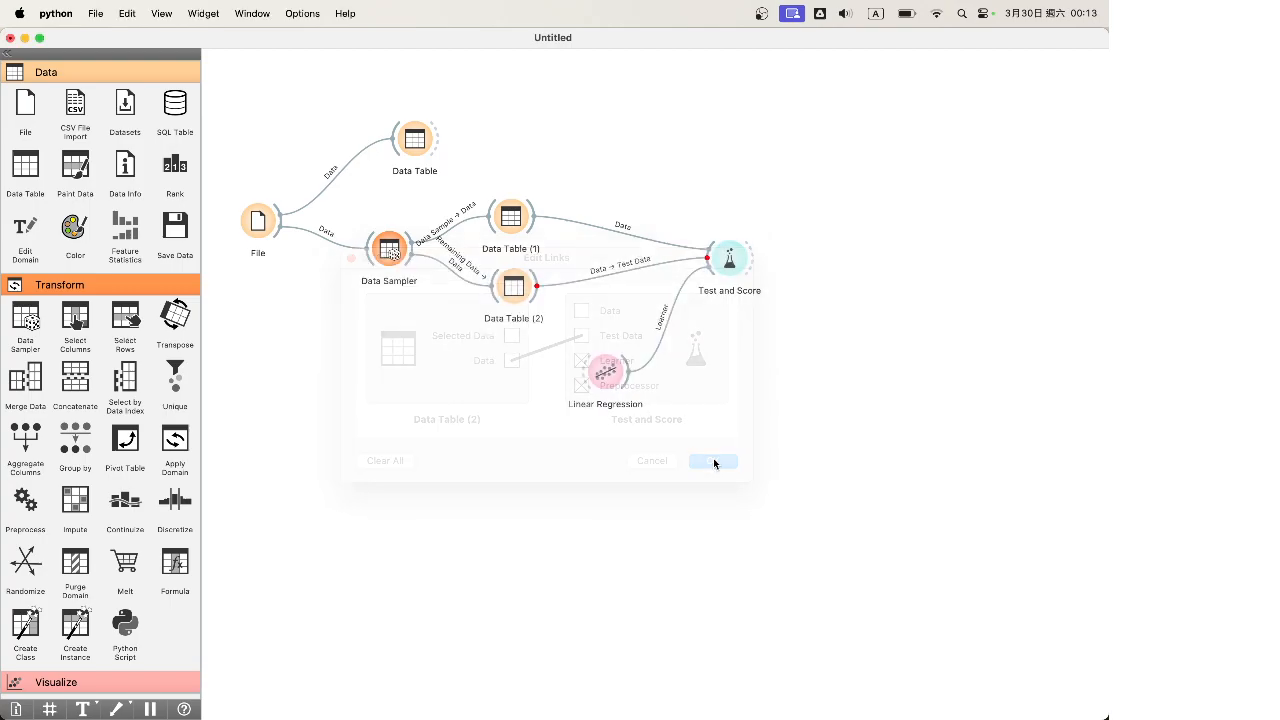
double_click(729, 256)
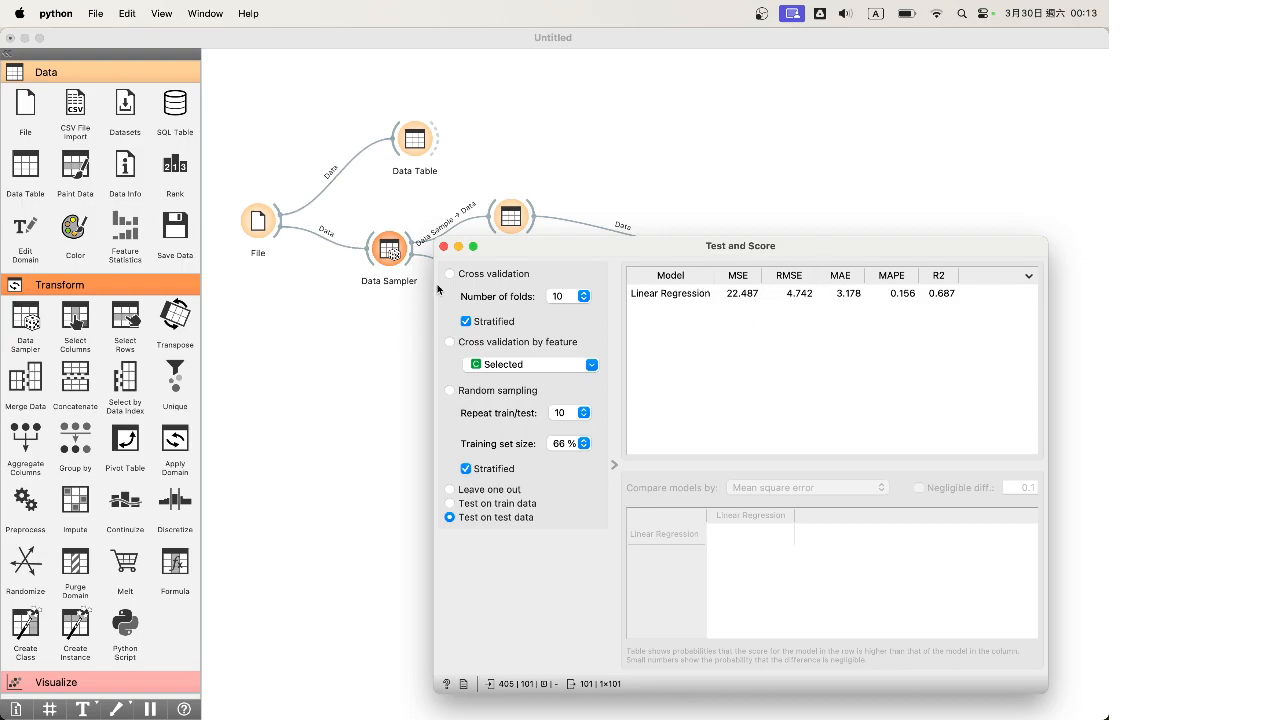
click(444, 246)
Check the Data Sampler's 80% proportion, tidy the Data Table nodes, and recheck the scores
double_click(389, 250)
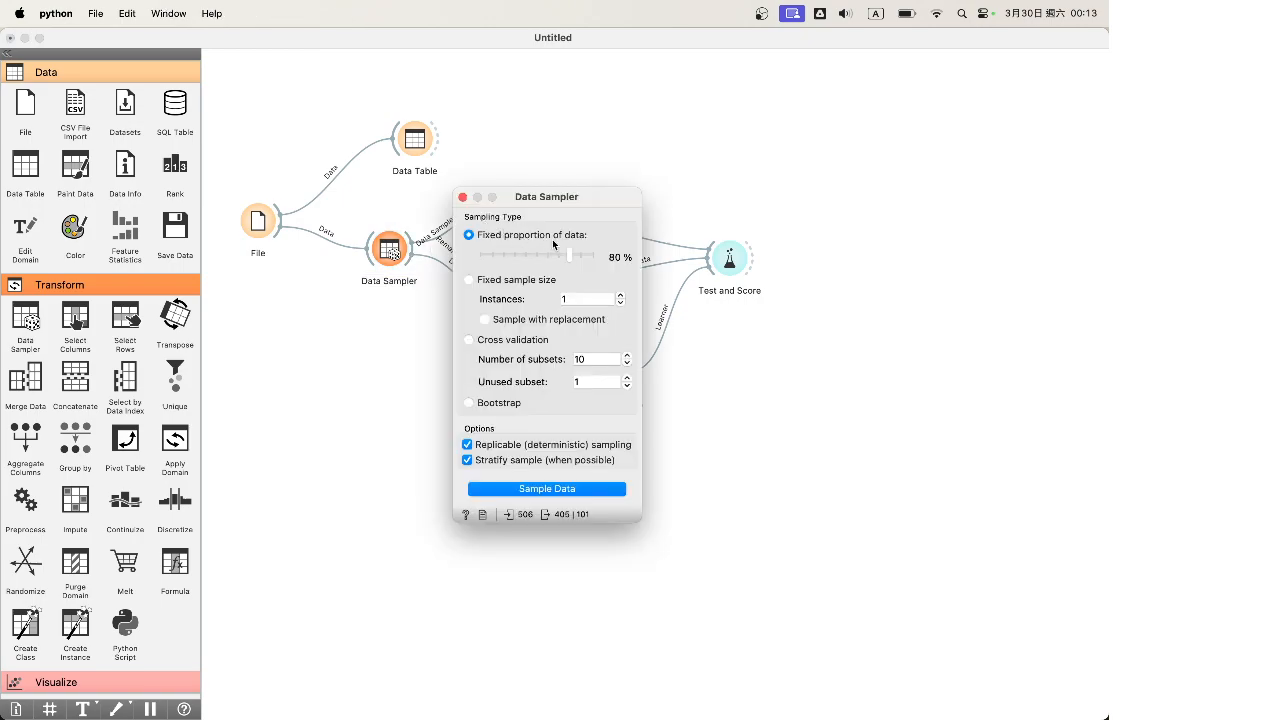
click(463, 197)
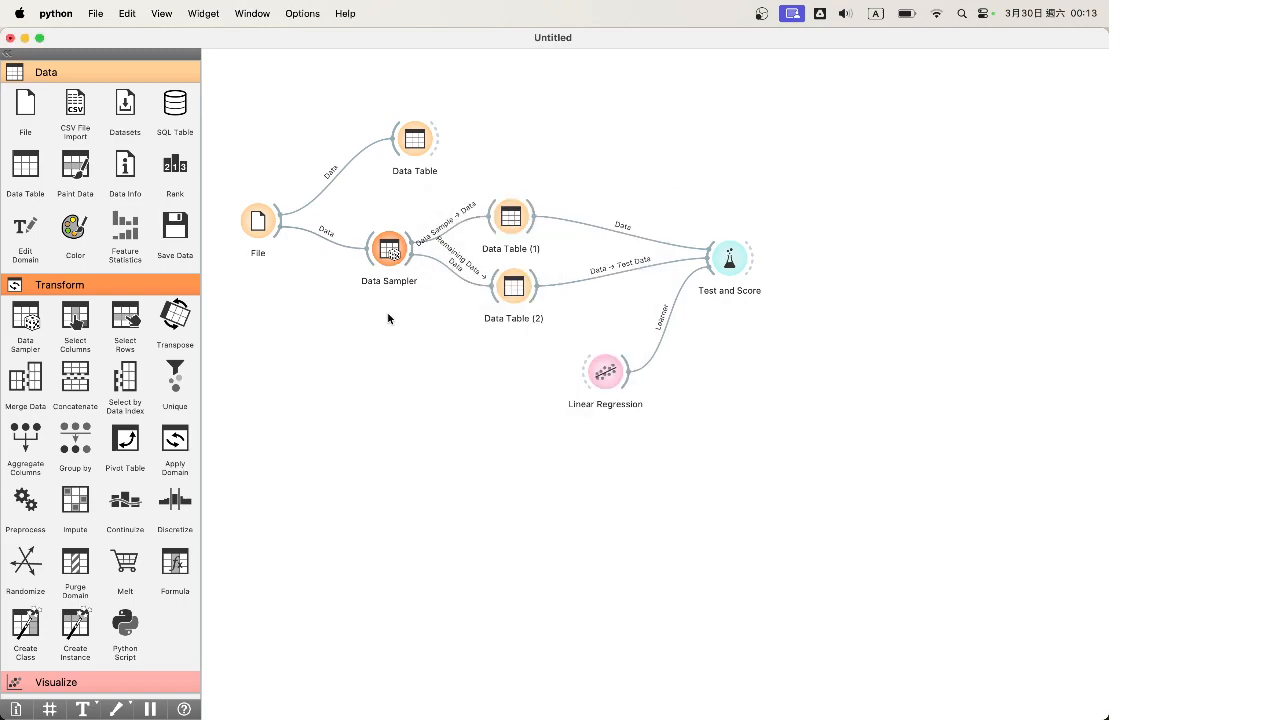
click(516, 211)
drag(516, 211, 514, 202)
click(518, 288)
click(514, 212)
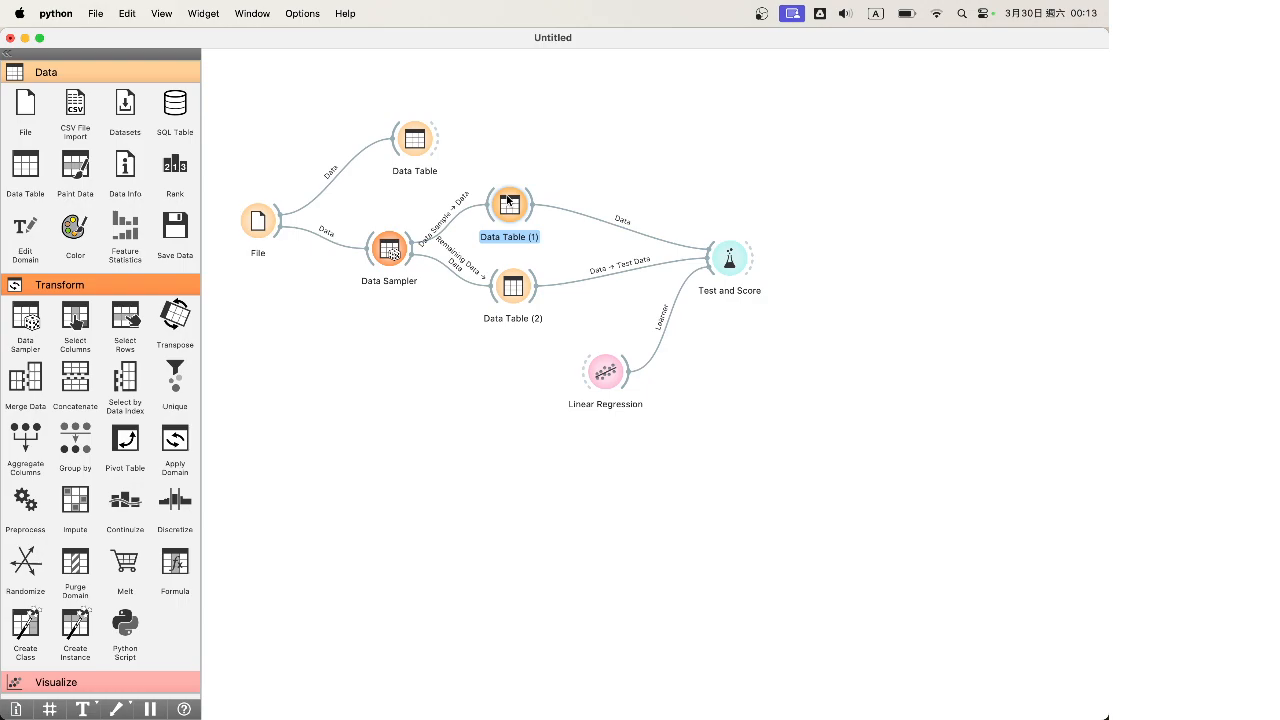
click(501, 301)
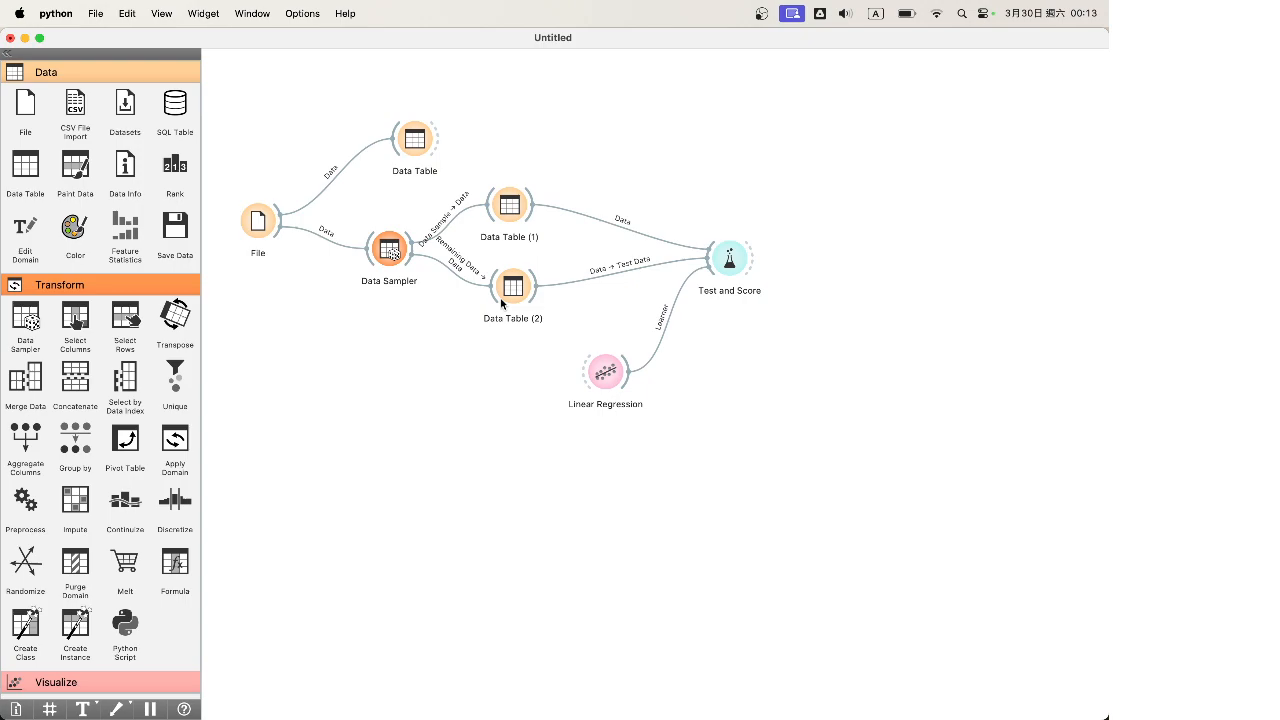
click(500, 297)
double_click(720, 258)
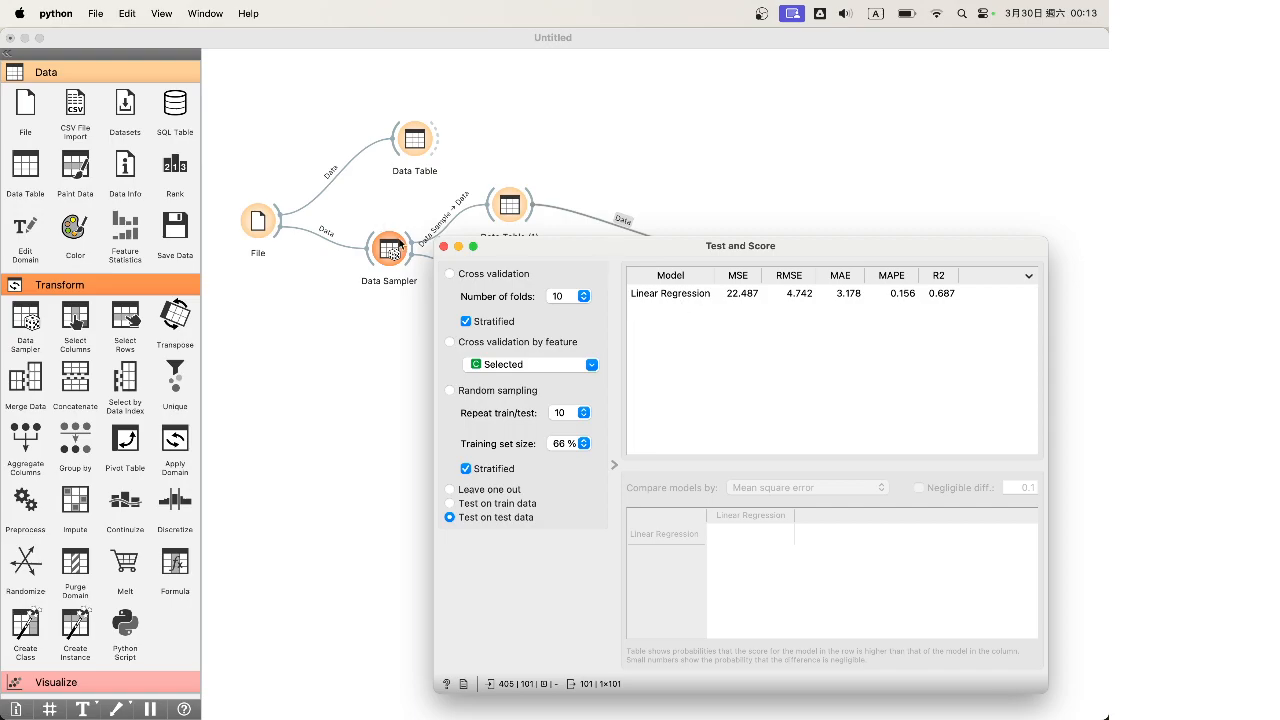
Add a second Linear Regression learner to Test and Score, set to Ridge (L2)
click(443, 246)
drag(605, 372, 517, 375)
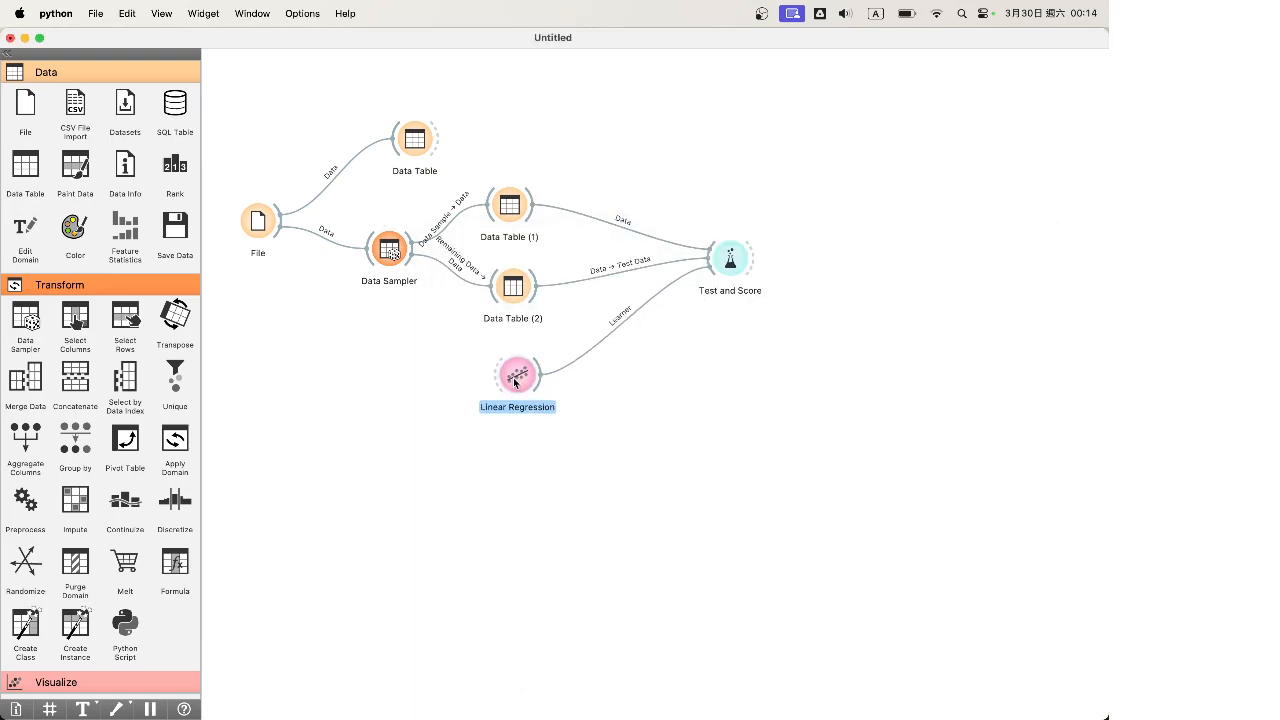
scroll(40, 456, down, 15)
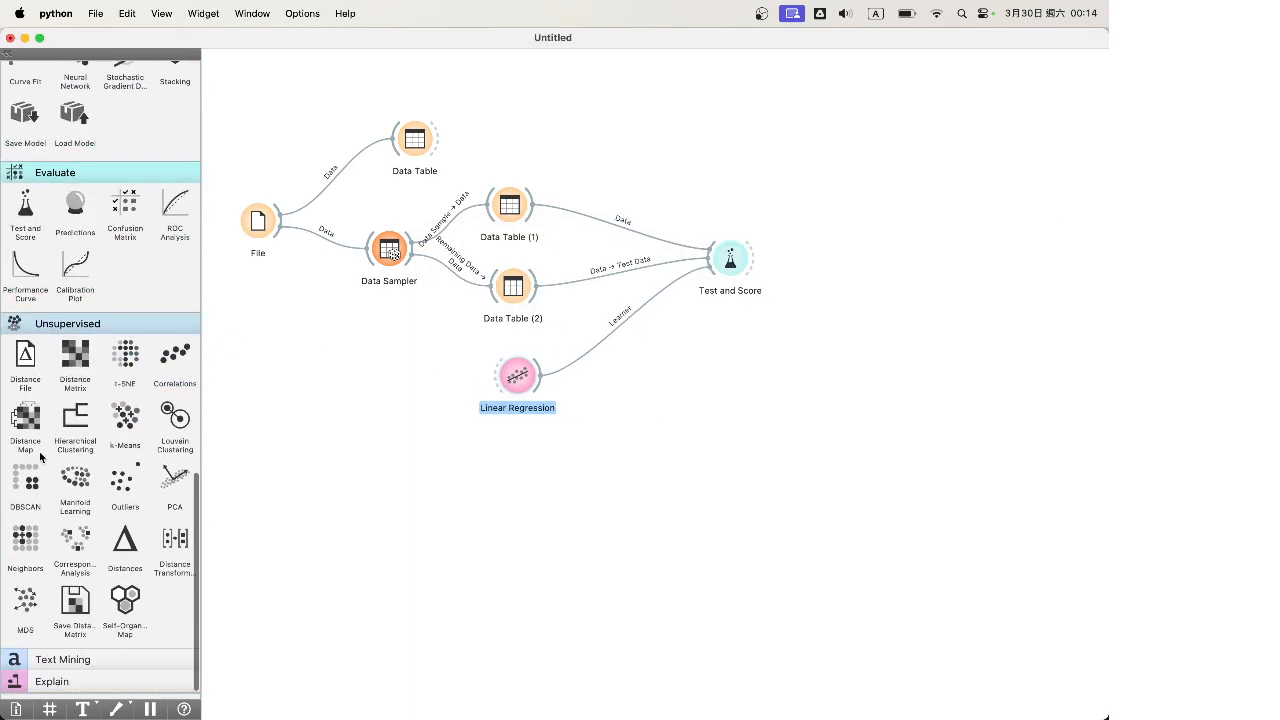
scroll(105, 296, up, 10)
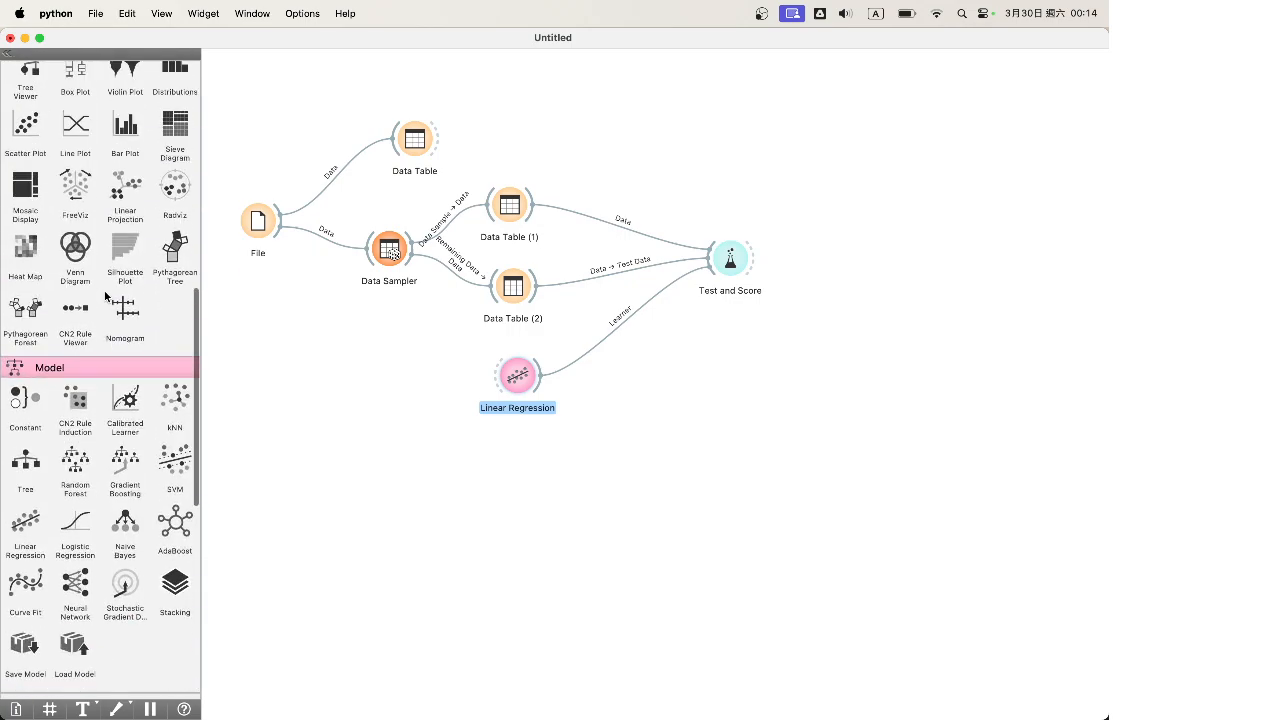
scroll(105, 296, down, 8)
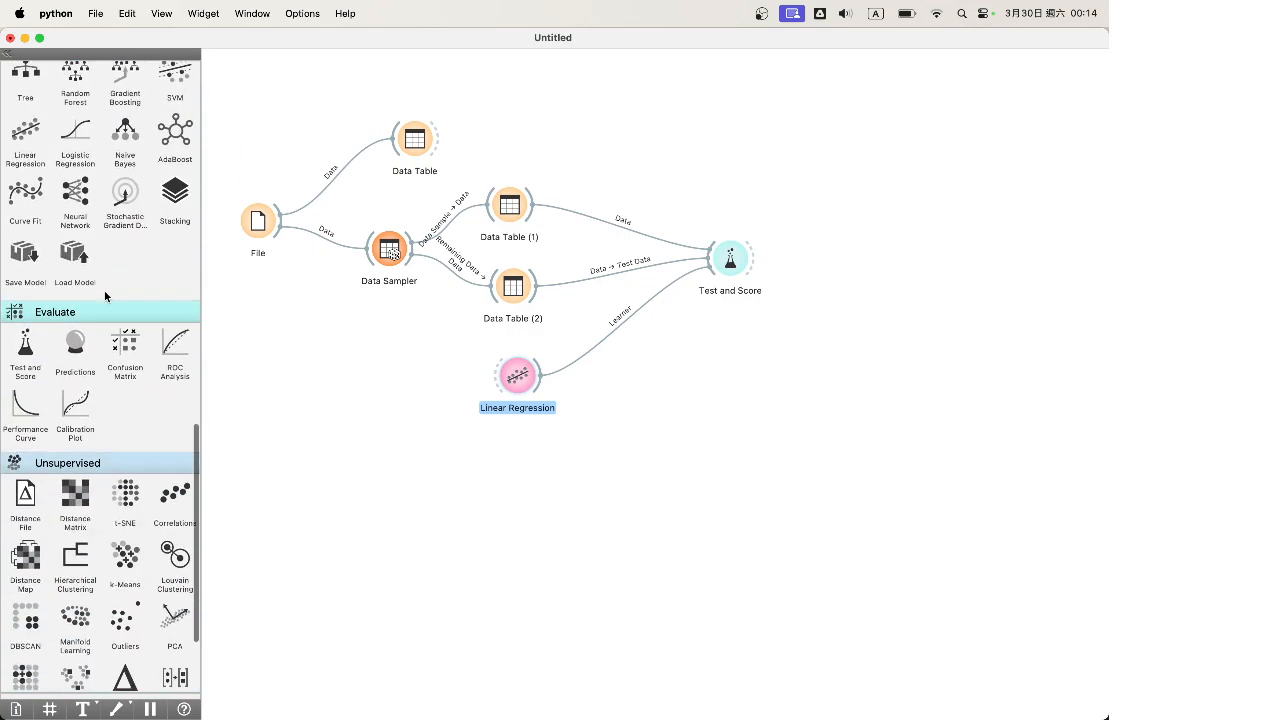
scroll(104, 290, up, 5)
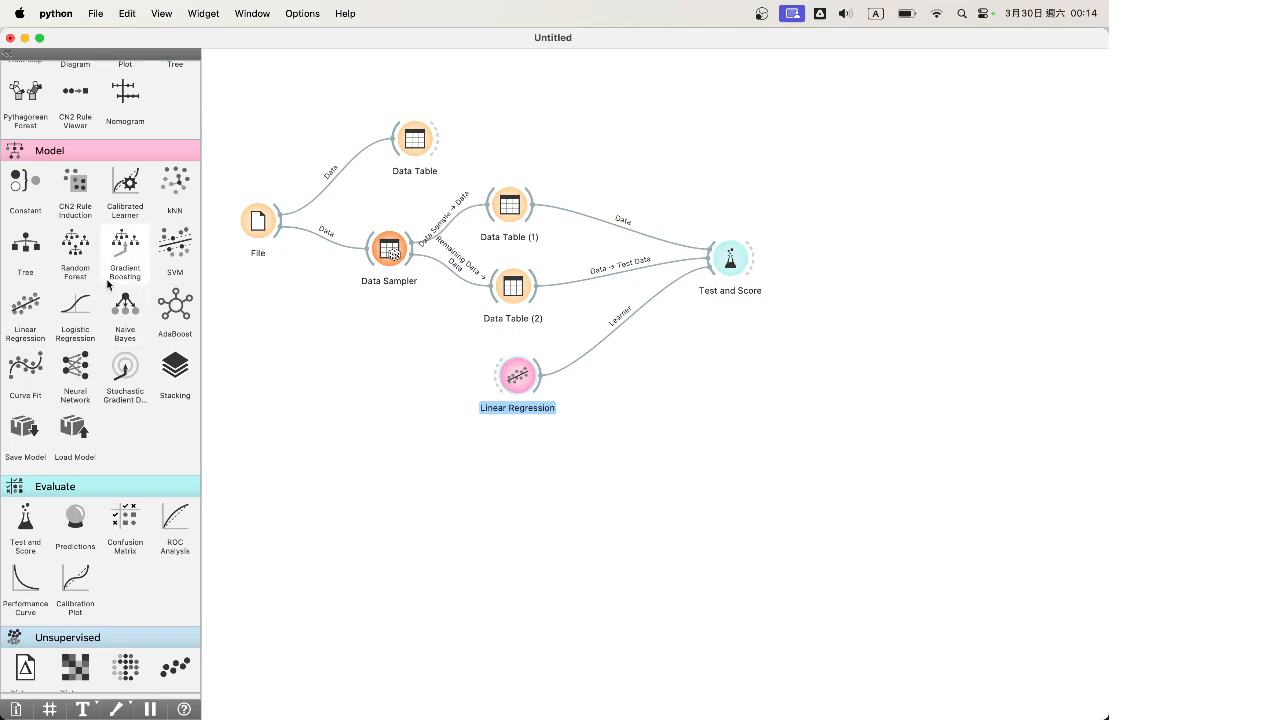
drag(25, 305, 716, 262)
double_click(520, 462)
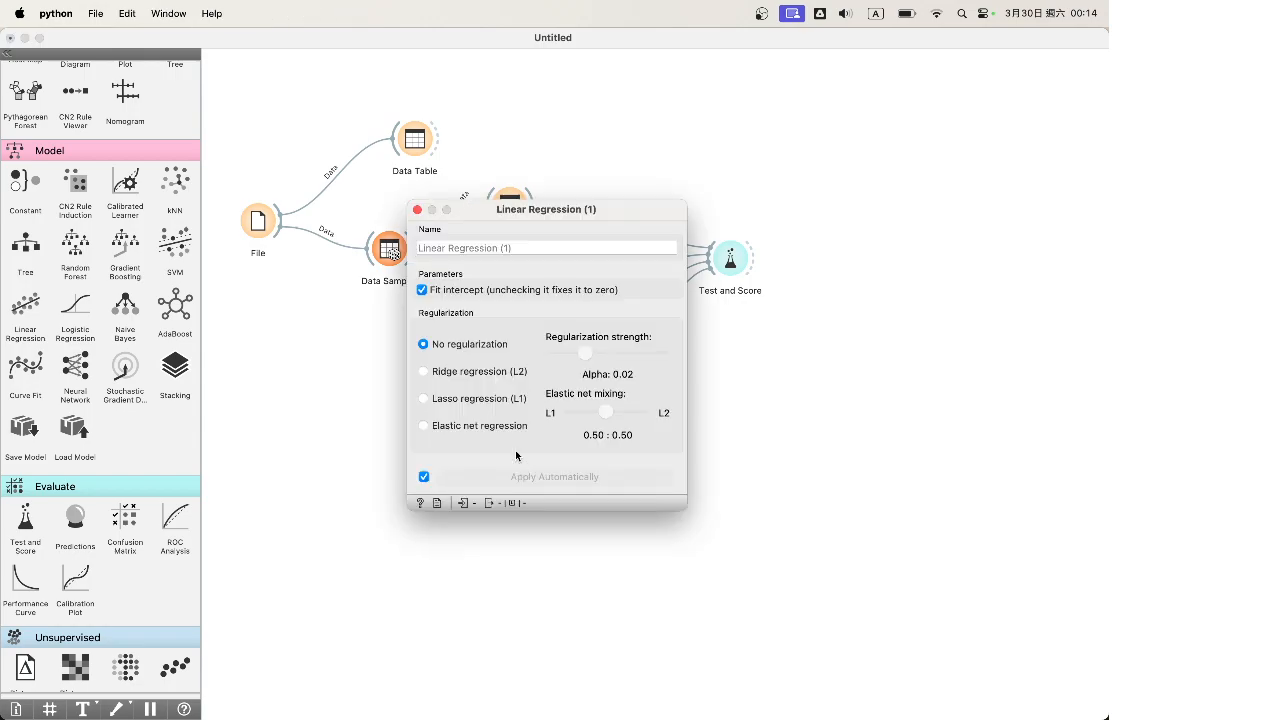
click(423, 371)
click(474, 242)
text(LG-L2)
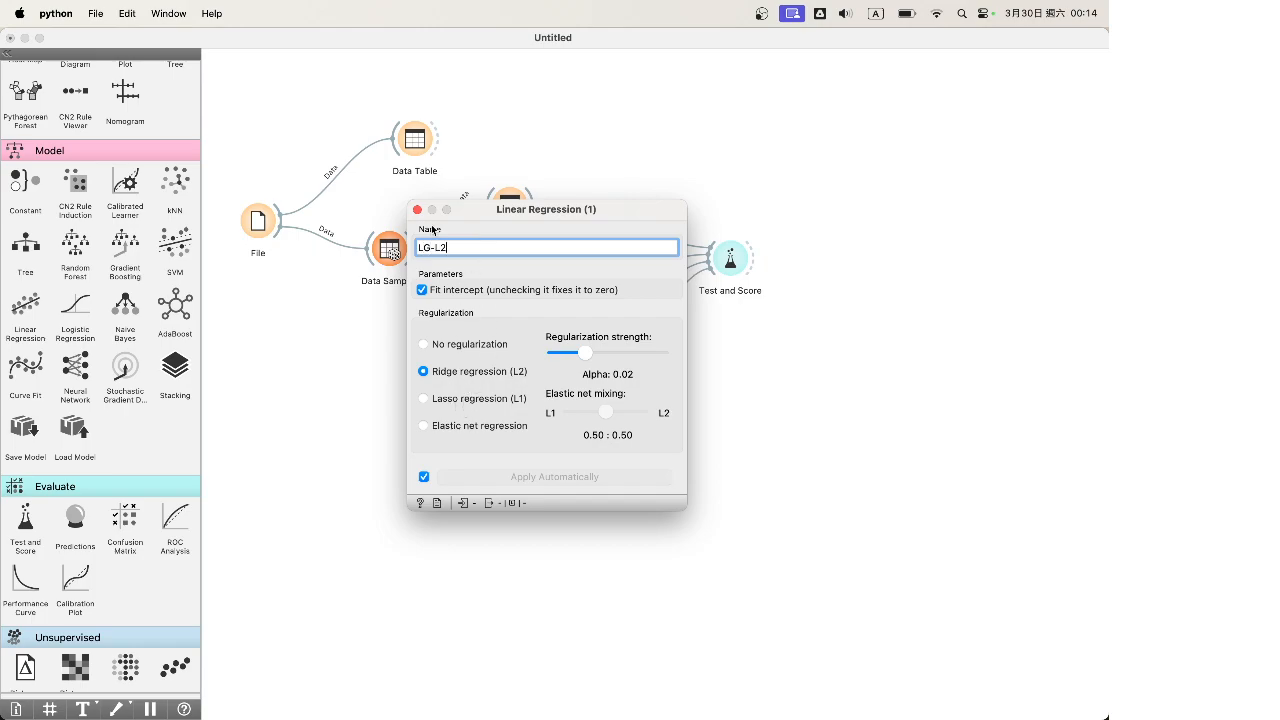
click(417, 209)
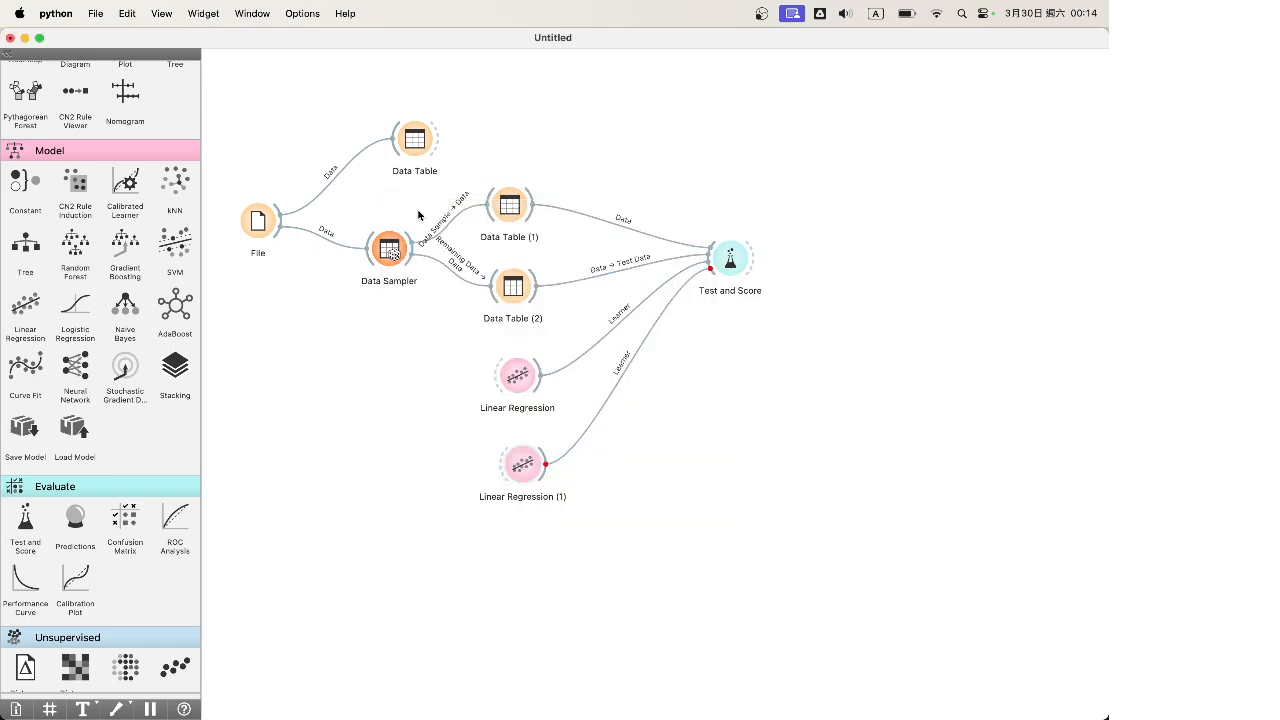
Add a third Linear Regression learner named LG L1 with Lasso (L1) regularization
drag(25, 308, 514, 413)
drag(529, 473, 529, 516)
mouse_move(522, 426)
mouse_down()
mouse_move(526, 449)
mouse_move(726, 262)
mouse_up()
click(545, 442)
double_click(522, 440)
click(515, 241)
text(LG L1)
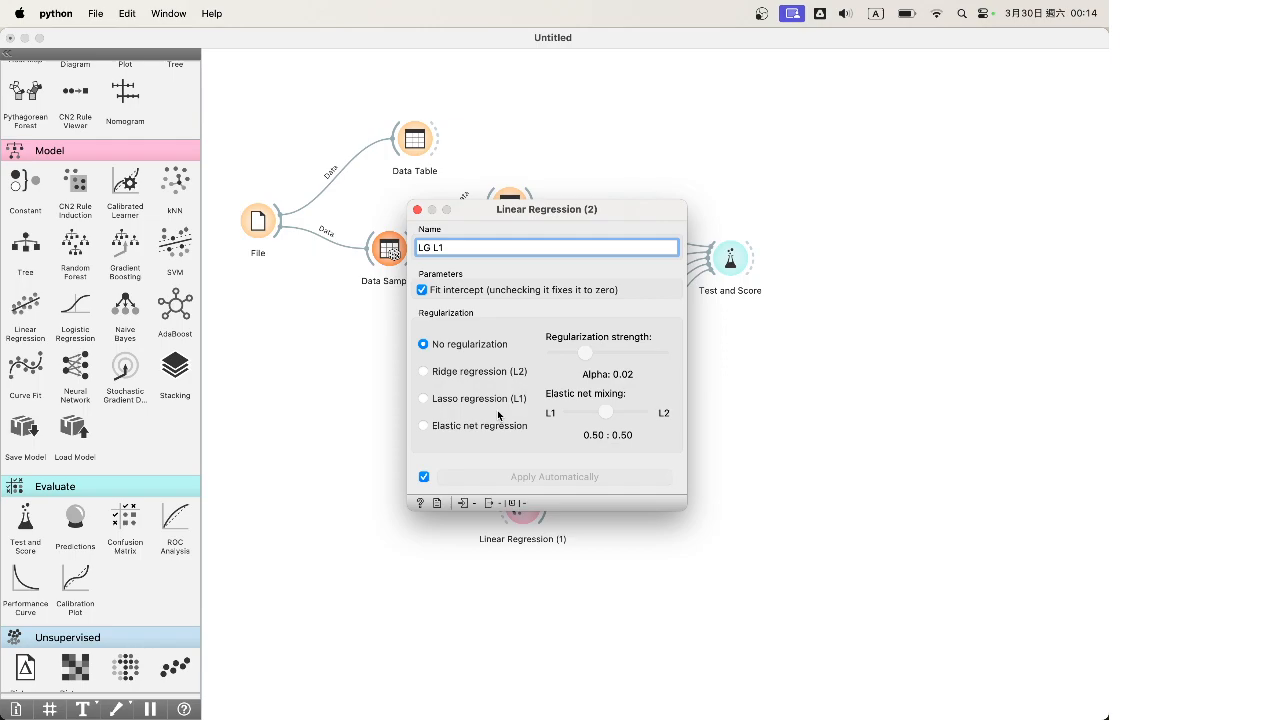
key(Return)
click(474, 399)
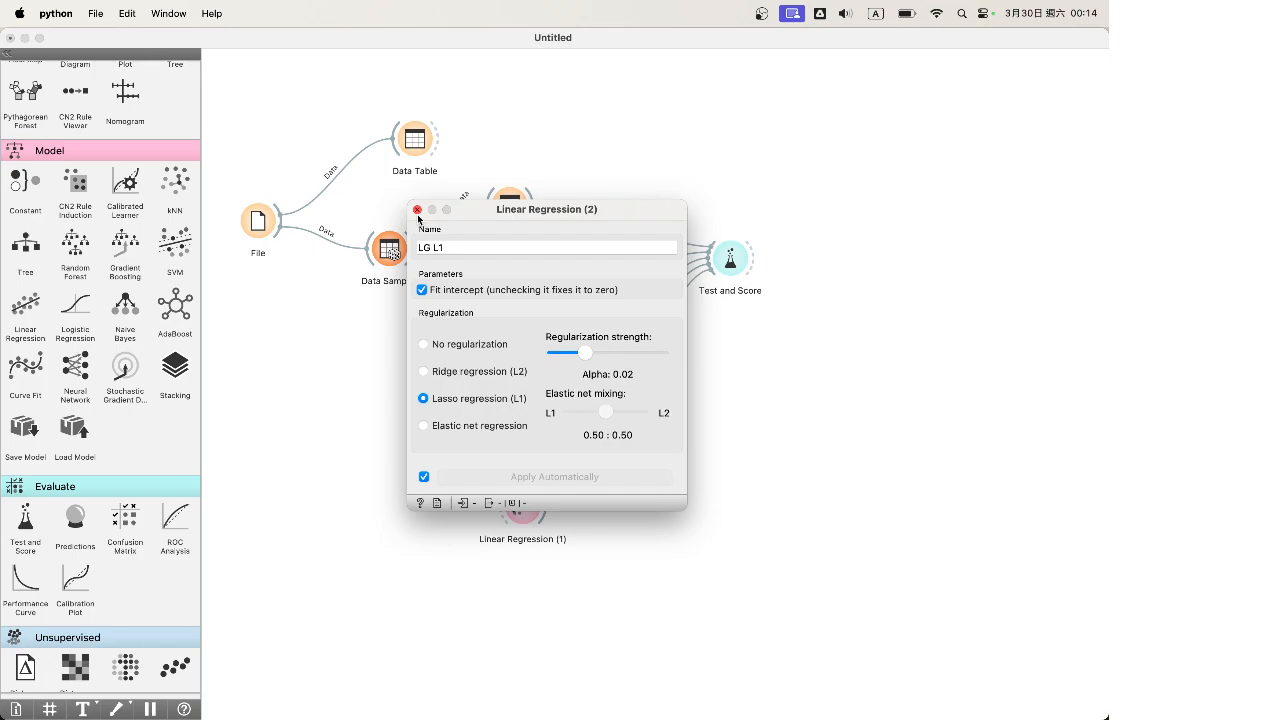
click(417, 210)
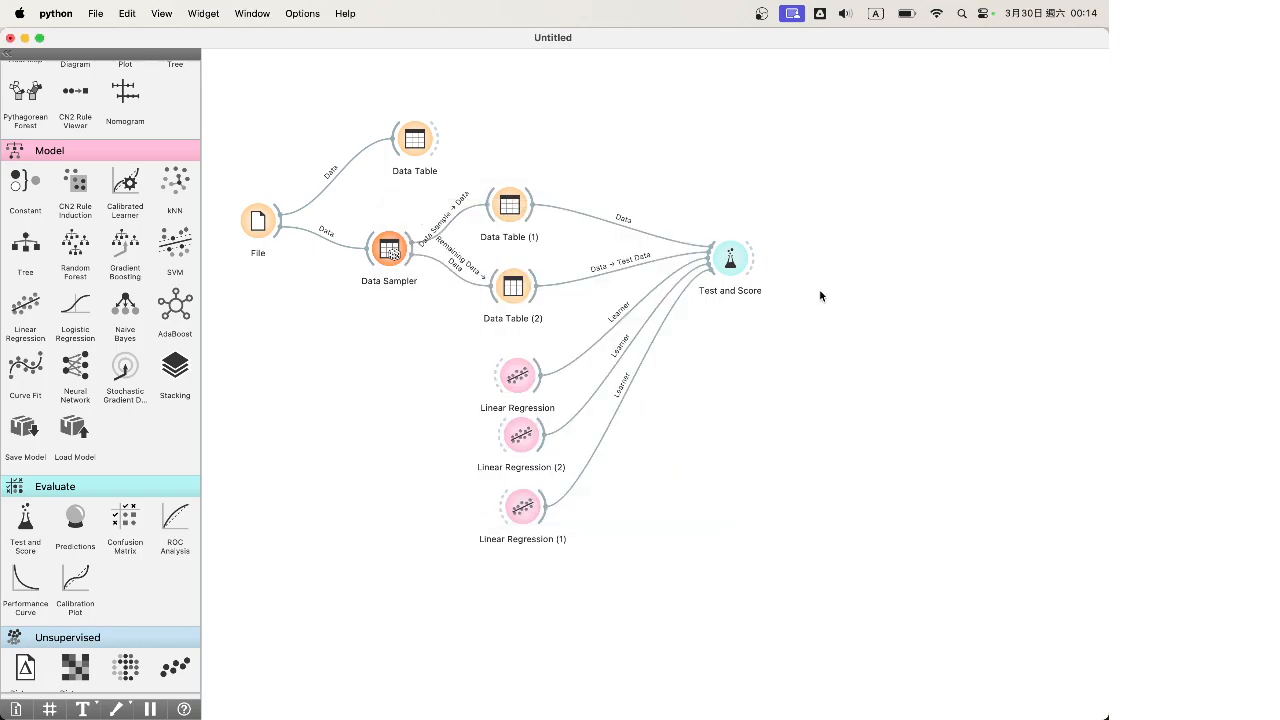
double_click(745, 268)
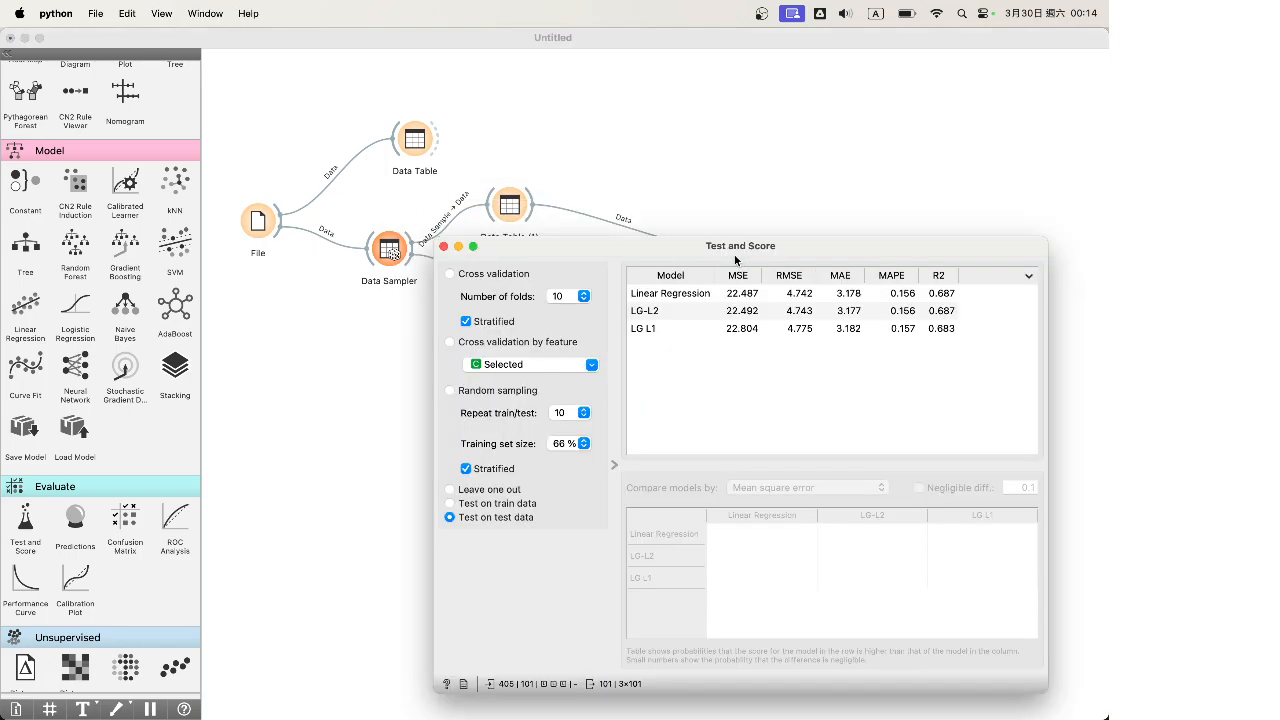
drag(757, 256, 673, 236)
click(663, 259)
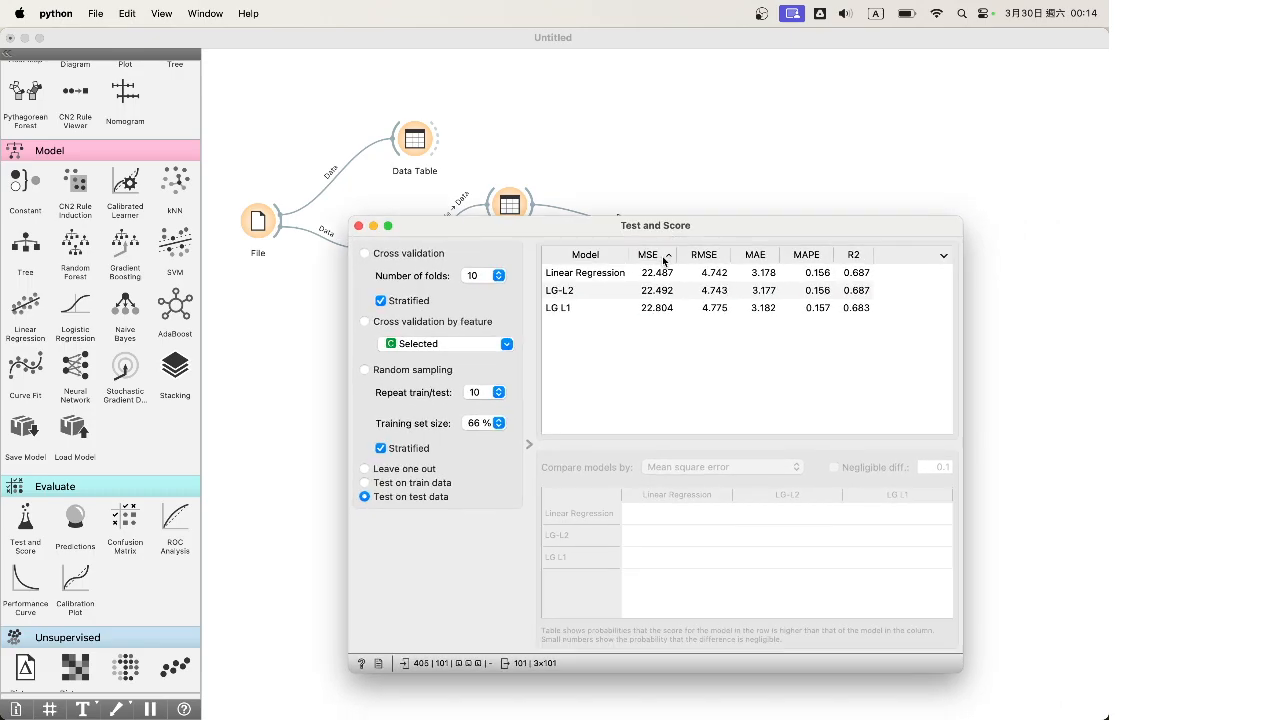
click(658, 258)
click(600, 310)
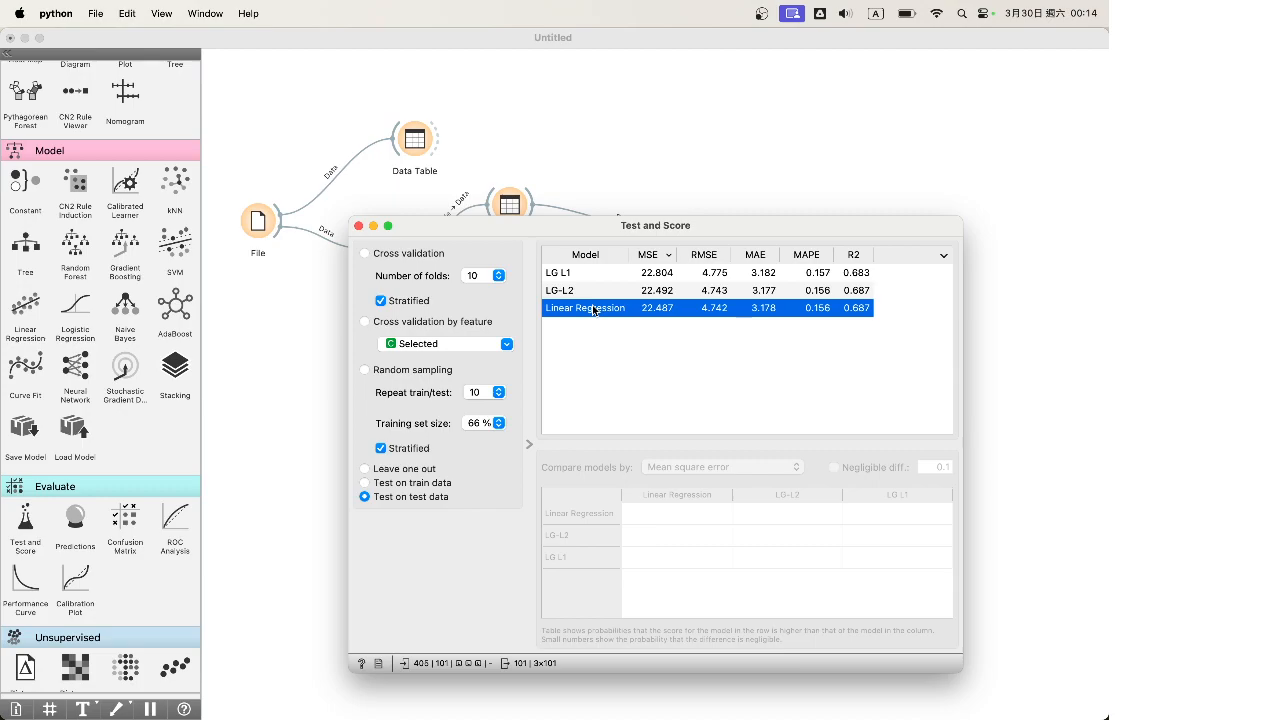
click(652, 256)
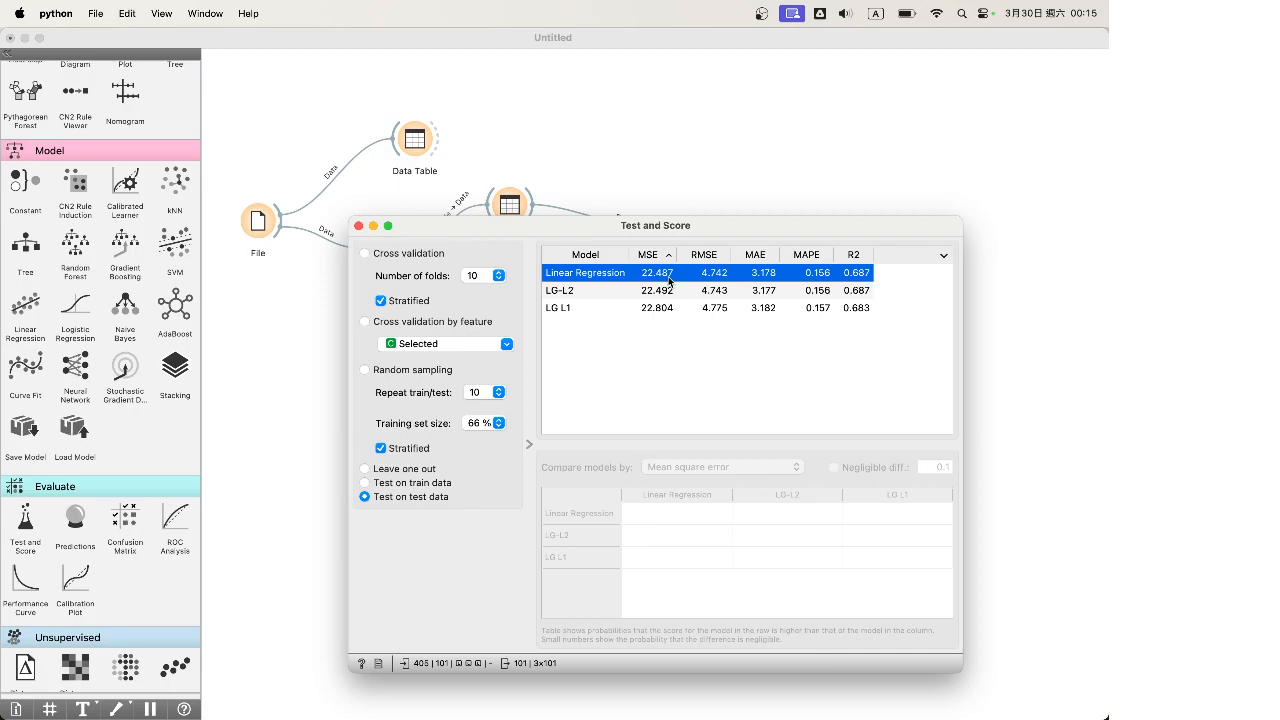
click(592, 294)
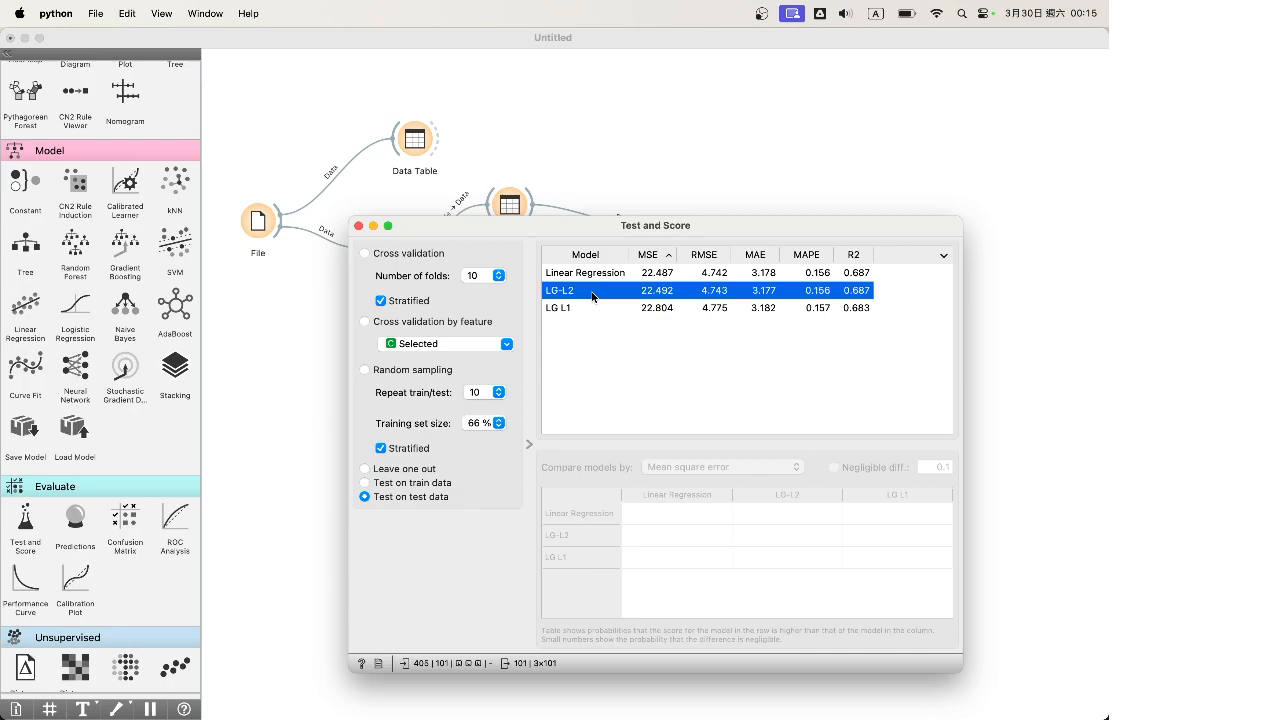
click(590, 307)
click(668, 294)
click(663, 308)
click(665, 292)
click(665, 308)
click(665, 296)
click(665, 308)
drag(665, 308, 665, 293)
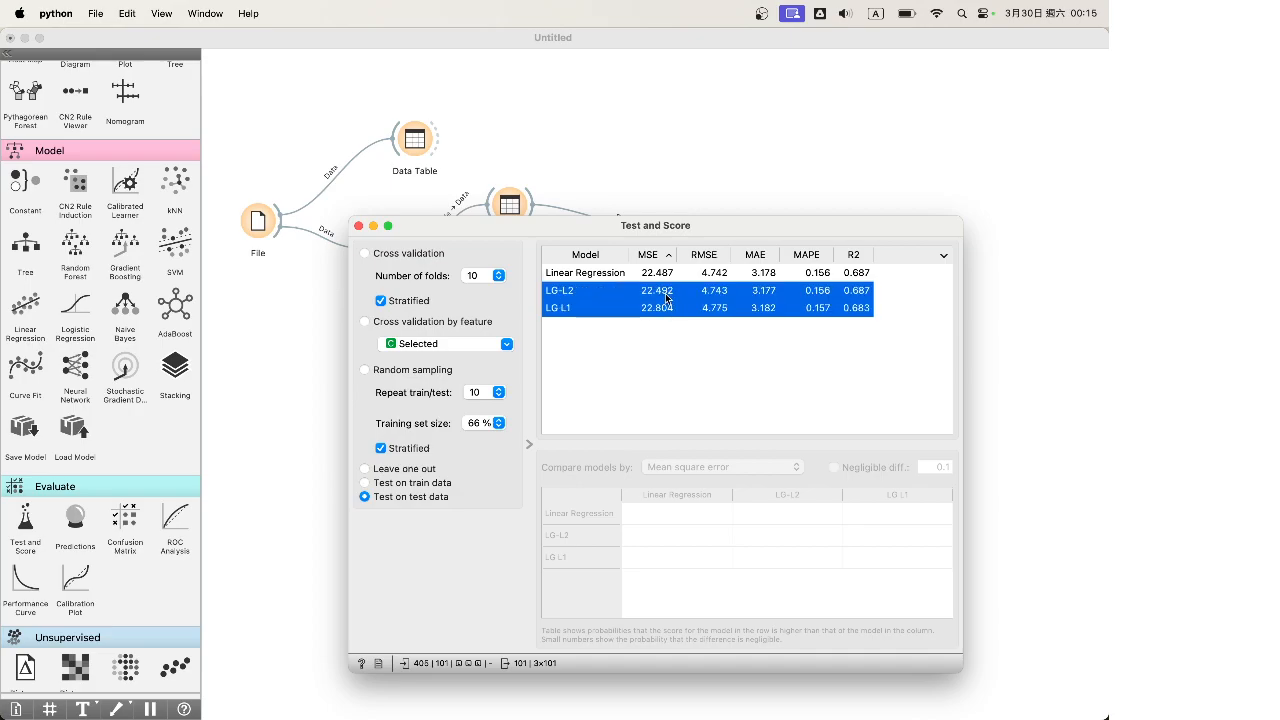
click(665, 293)
click(663, 308)
click(664, 292)
click(660, 310)
click(661, 291)
click(663, 309)
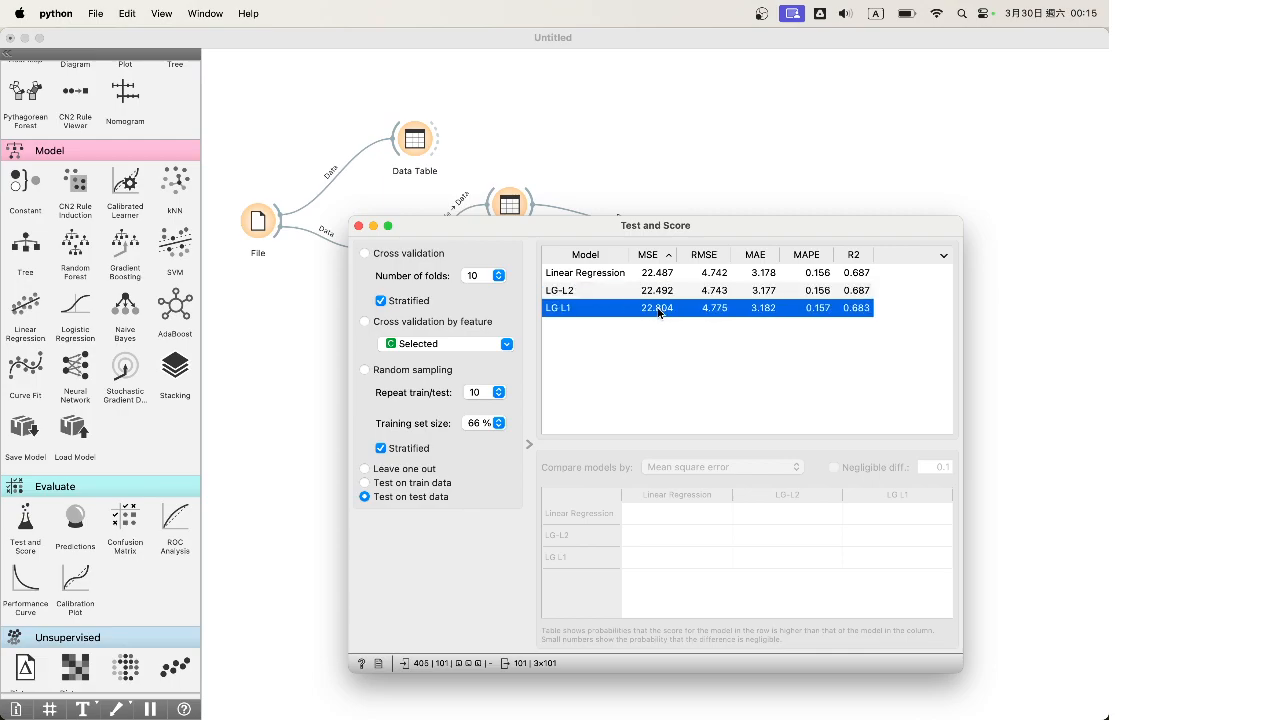
click(655, 295)
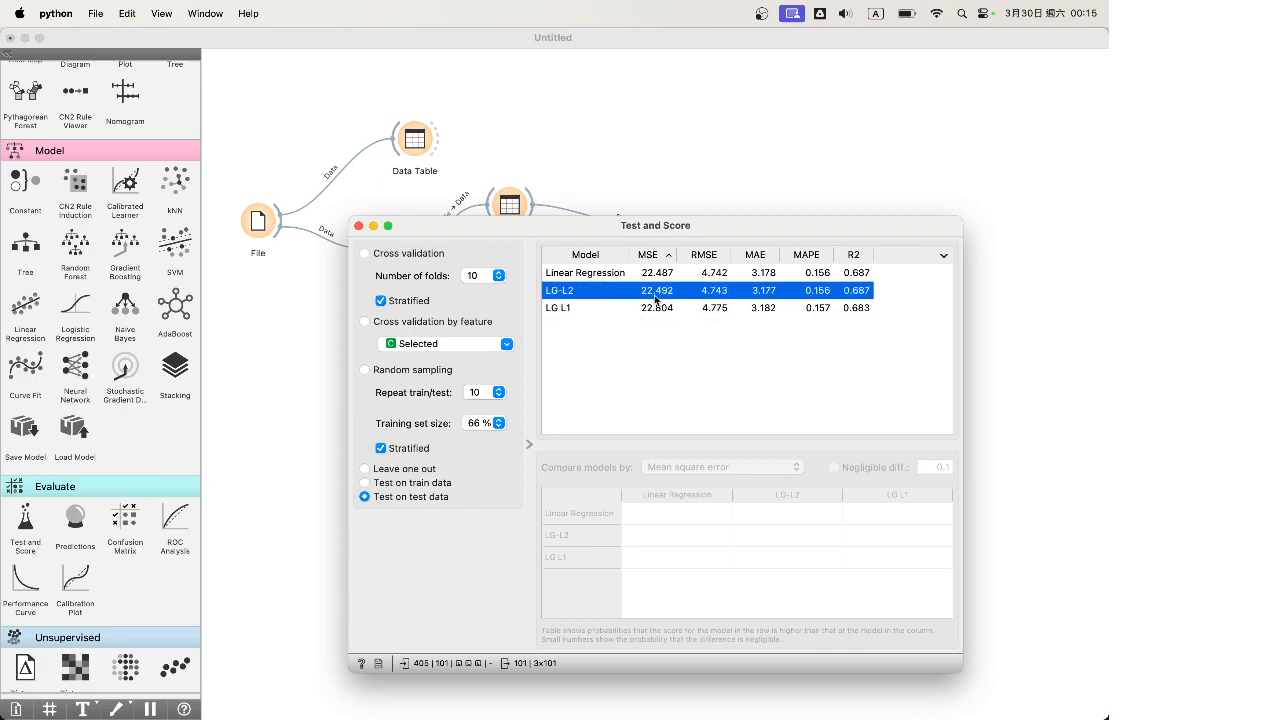
click(358, 227)
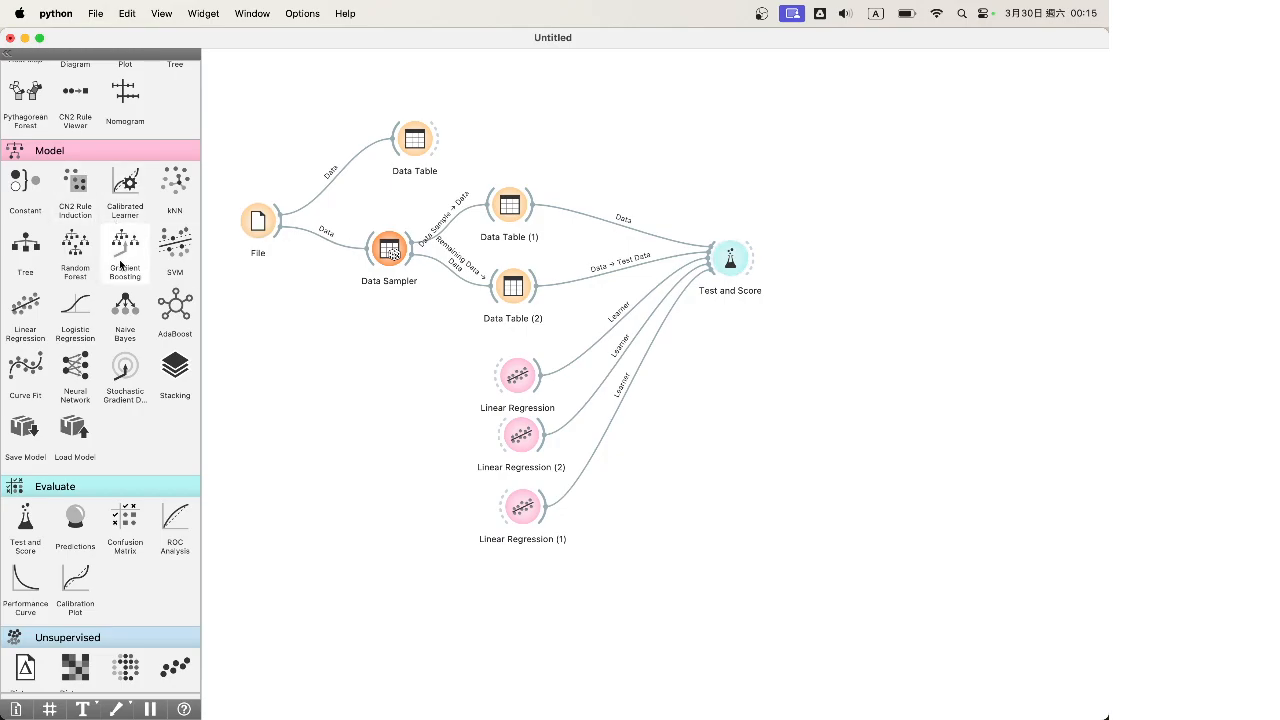
Add Data Table (3) and link Linear Regression's Coefficients output to its Data input
scroll(120, 265, up, 10)
drag(25, 172, 711, 357)
drag(537, 375, 710, 357)
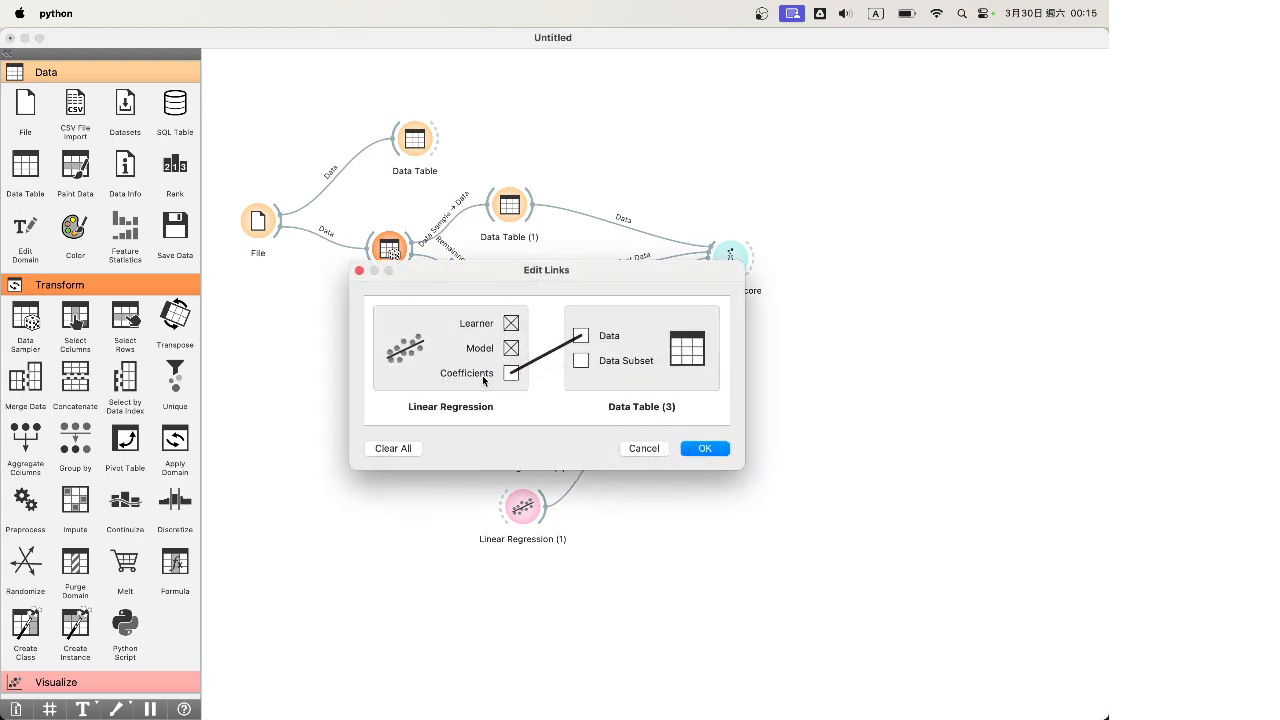
click(692, 449)
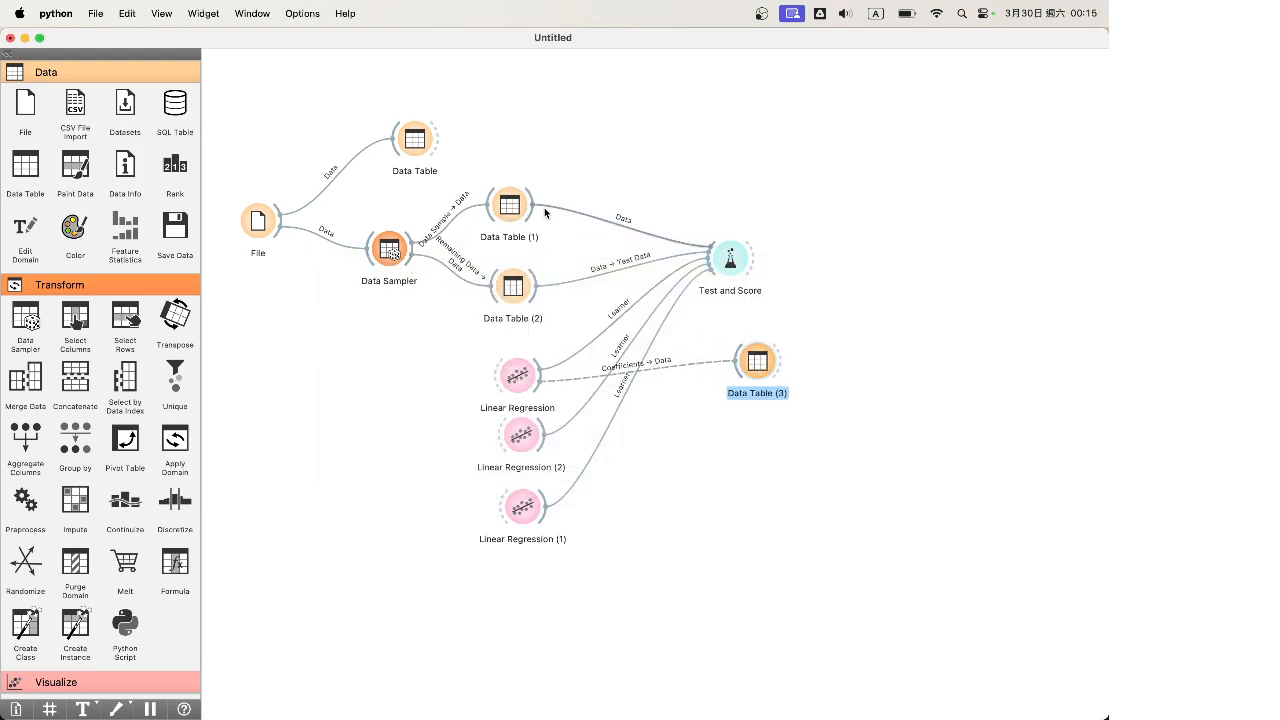
Shift Data Sampler, Data Table (1), Data Table (2) and Data Table (3) leftward on the canvas
drag(390, 250, 330, 252)
click(505, 290)
drag(505, 290, 430, 290)
drag(504, 209, 518, 377)
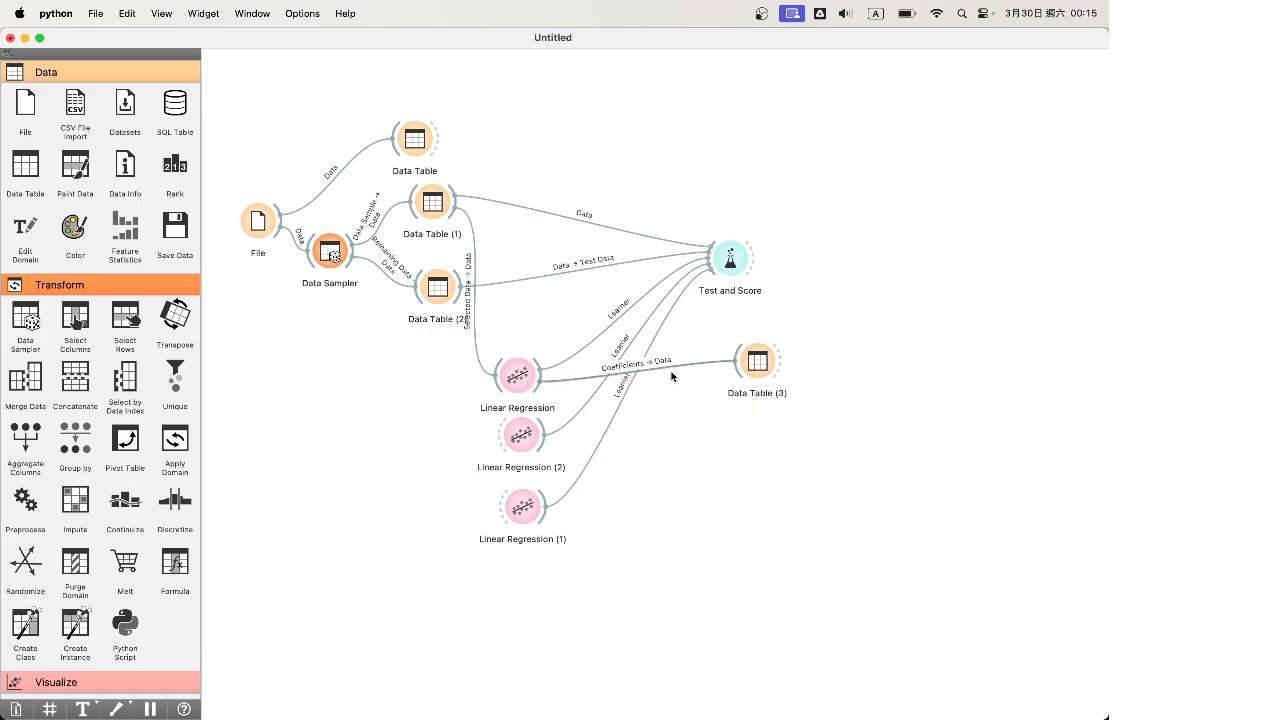
drag(763, 361, 719, 377)
Inspect the 14 coefficients in Data Table (3), checking the NOX, CHAS and DIS rows
double_click(719, 377)
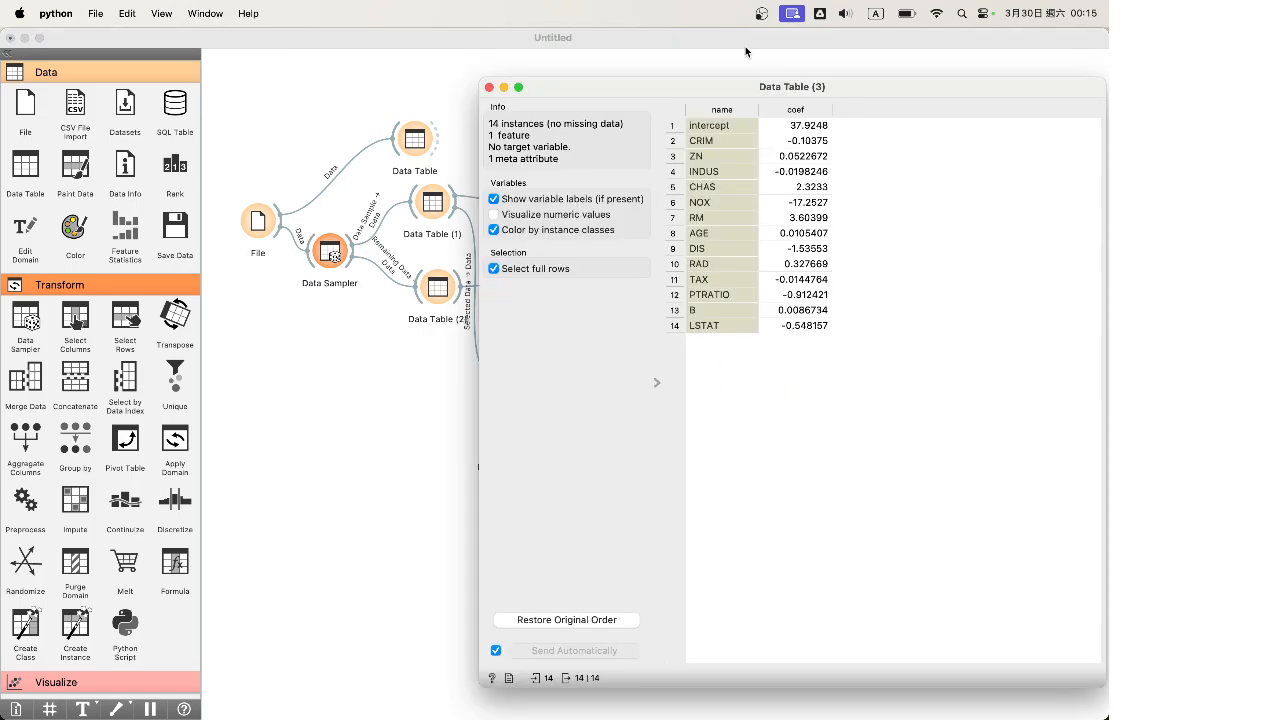
drag(760, 93, 478, 157)
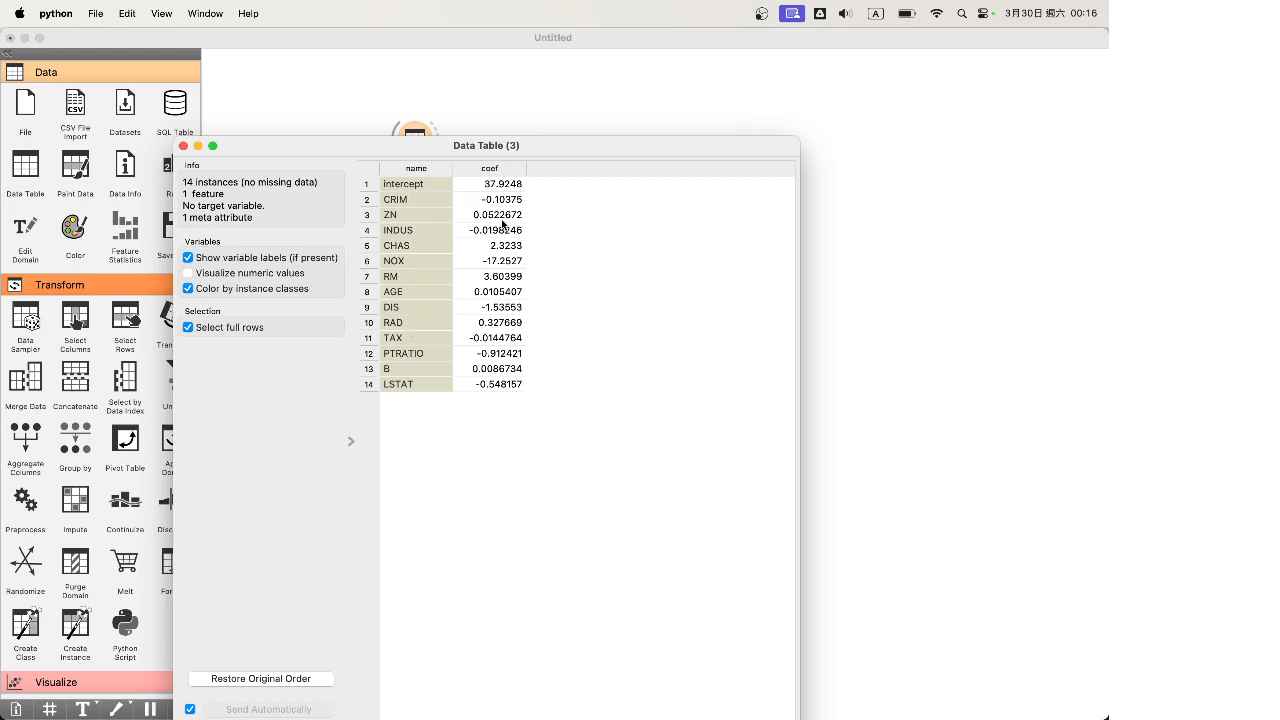
click(495, 261)
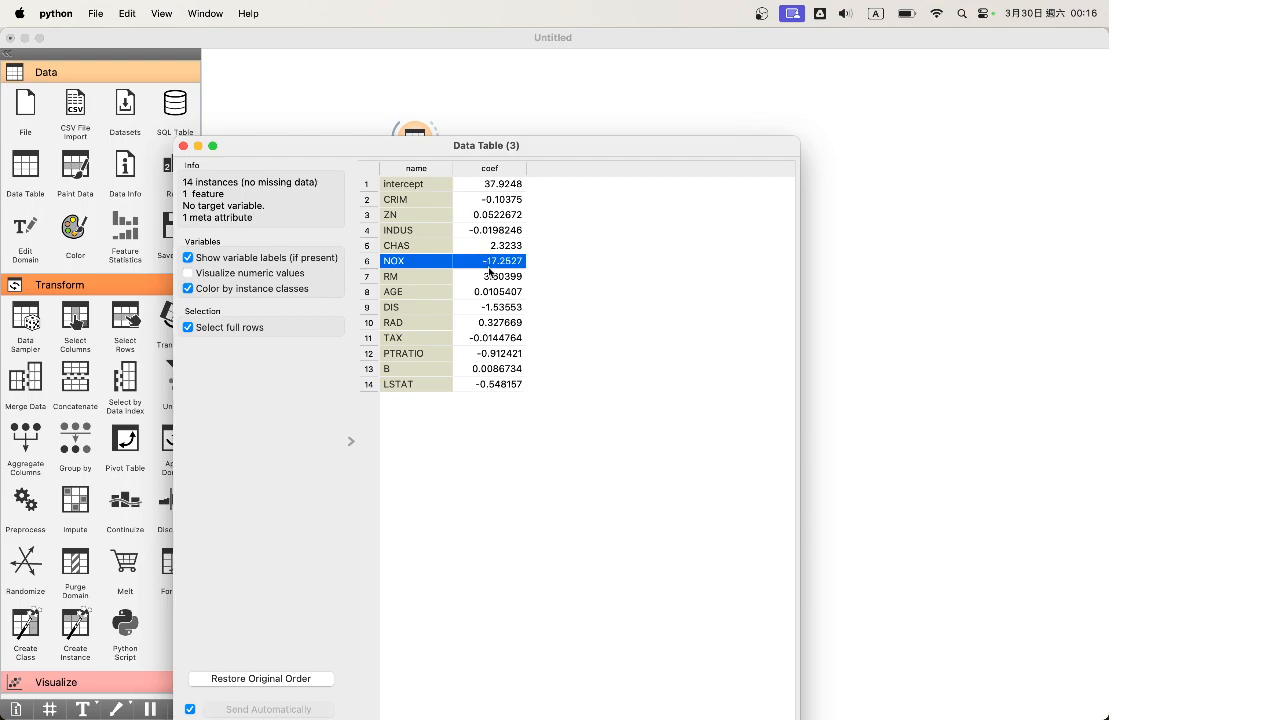
click(489, 245)
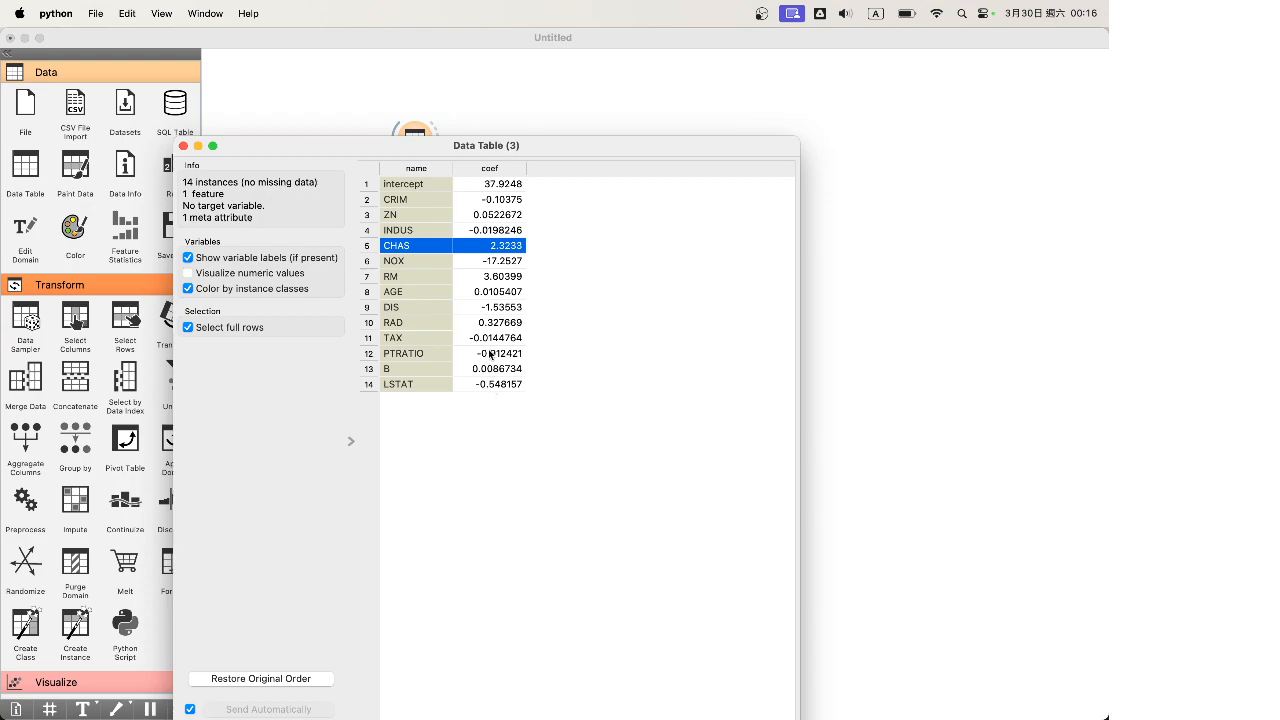
click(491, 308)
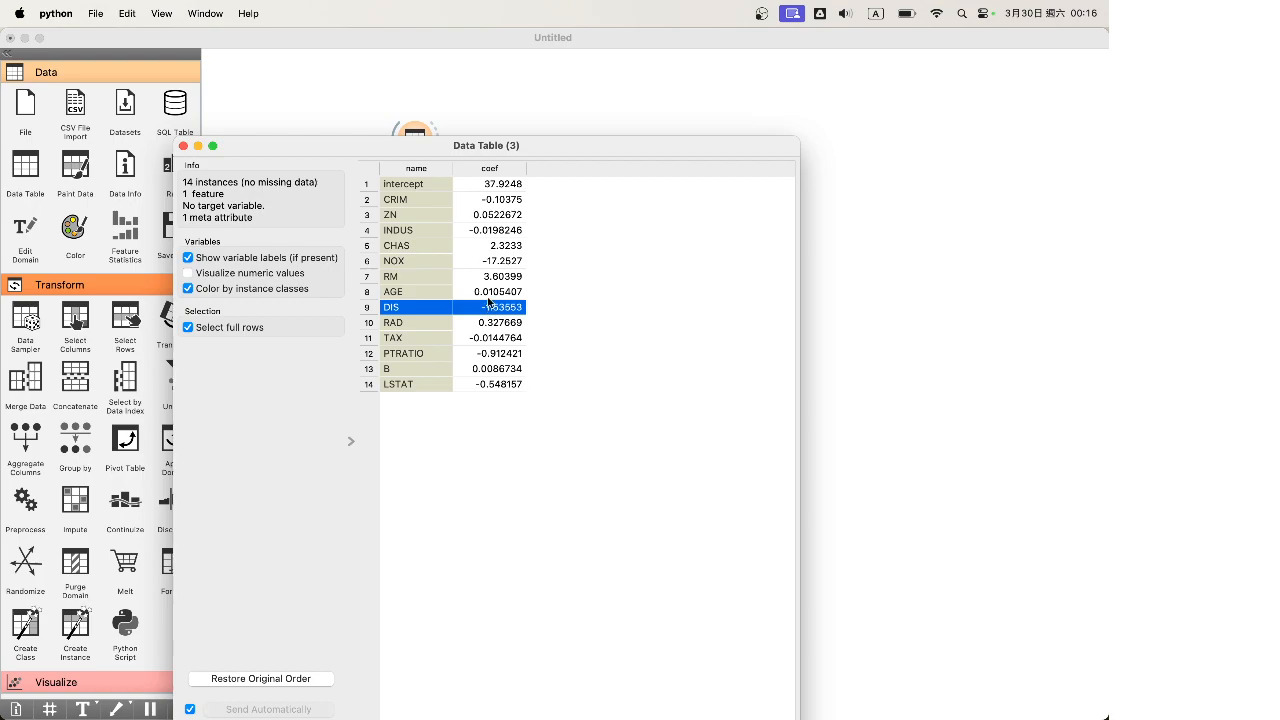
click(183, 146)
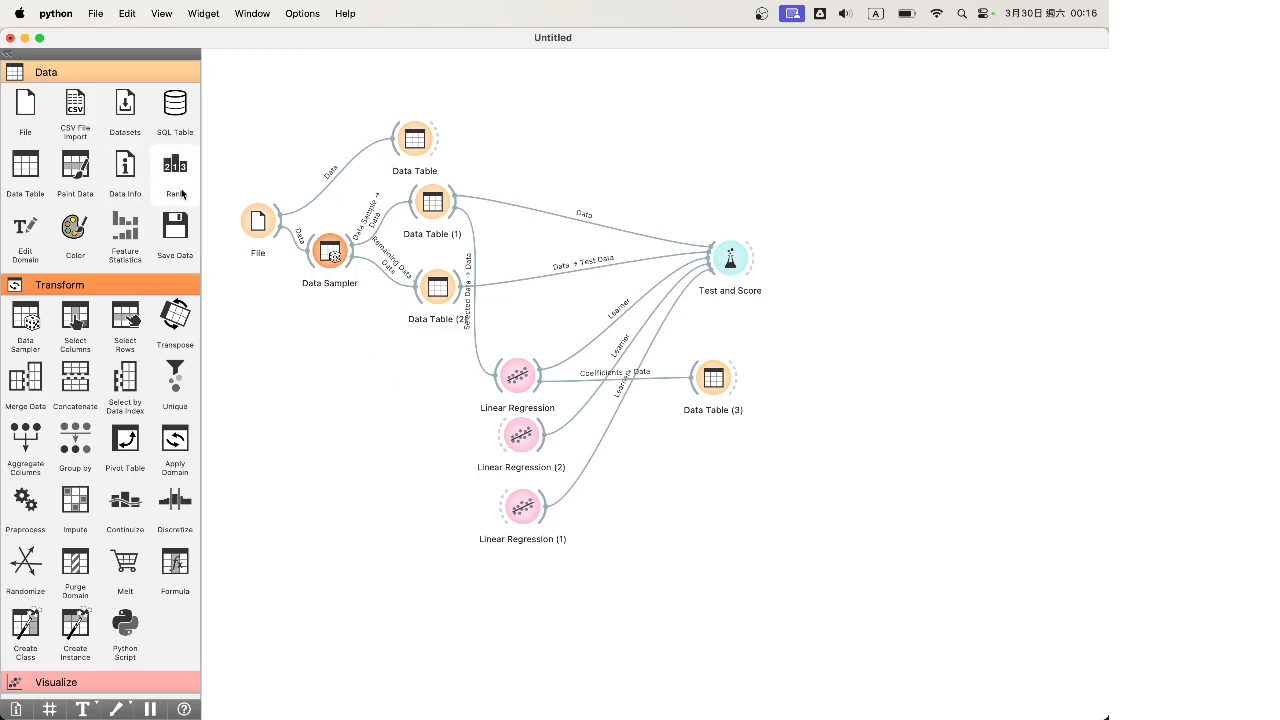
Add a Rank widget fed with Data Table (1)'s full data through a Data→Data link
drag(153, 181, 568, 160)
drag(457, 196, 598, 133)
double_click(515, 161)
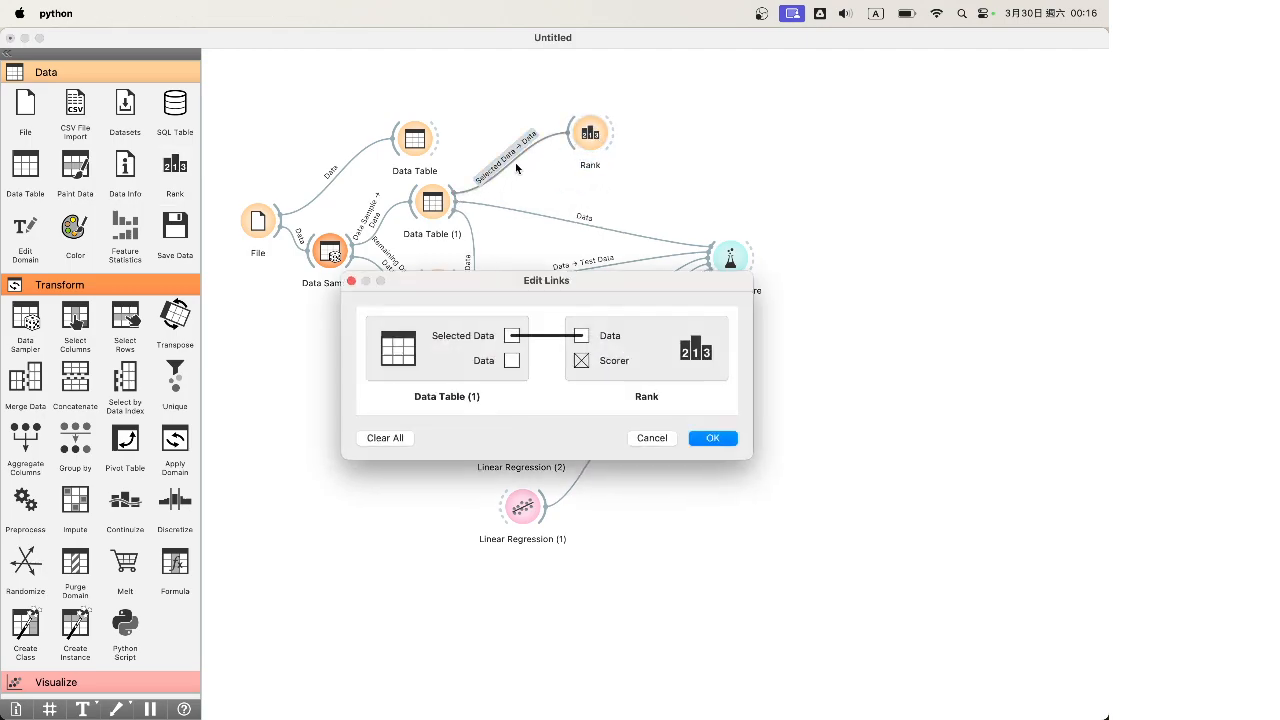
drag(512, 361, 581, 336)
click(713, 438)
Sort the 13 features in Rank by Univariate Regression and RReliefF scores
click(591, 131)
double_click(591, 131)
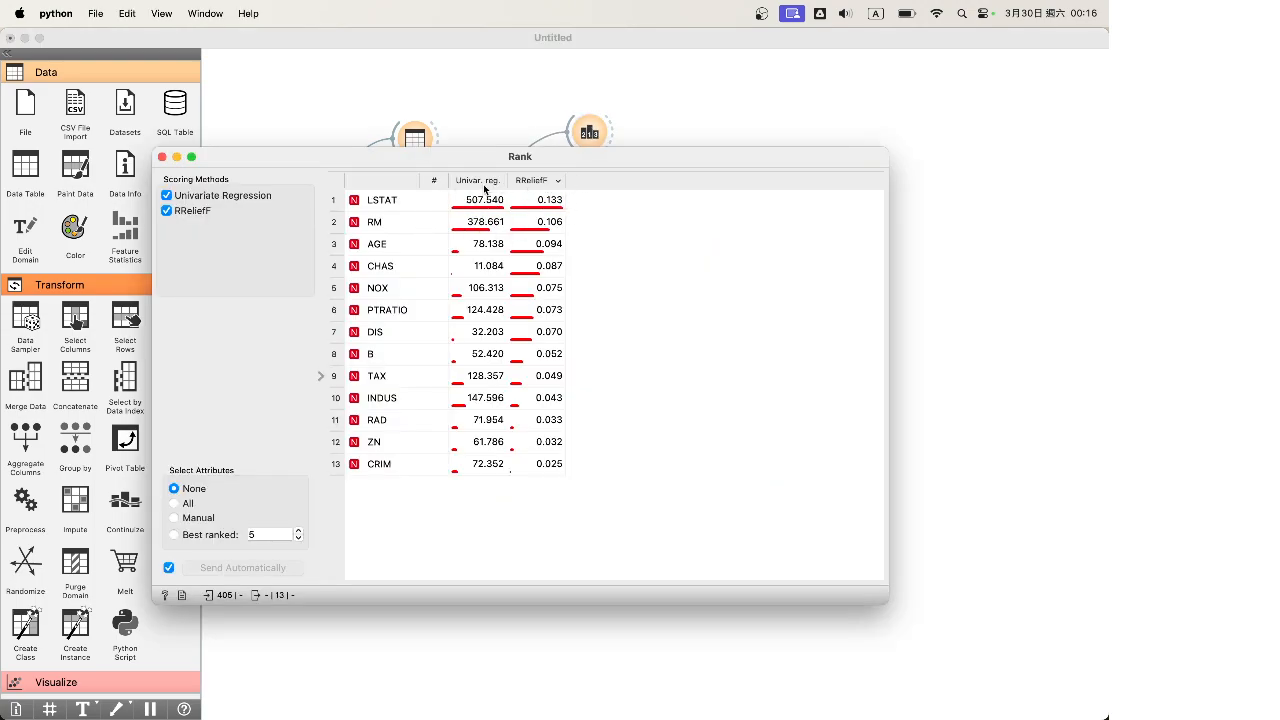
click(484, 186)
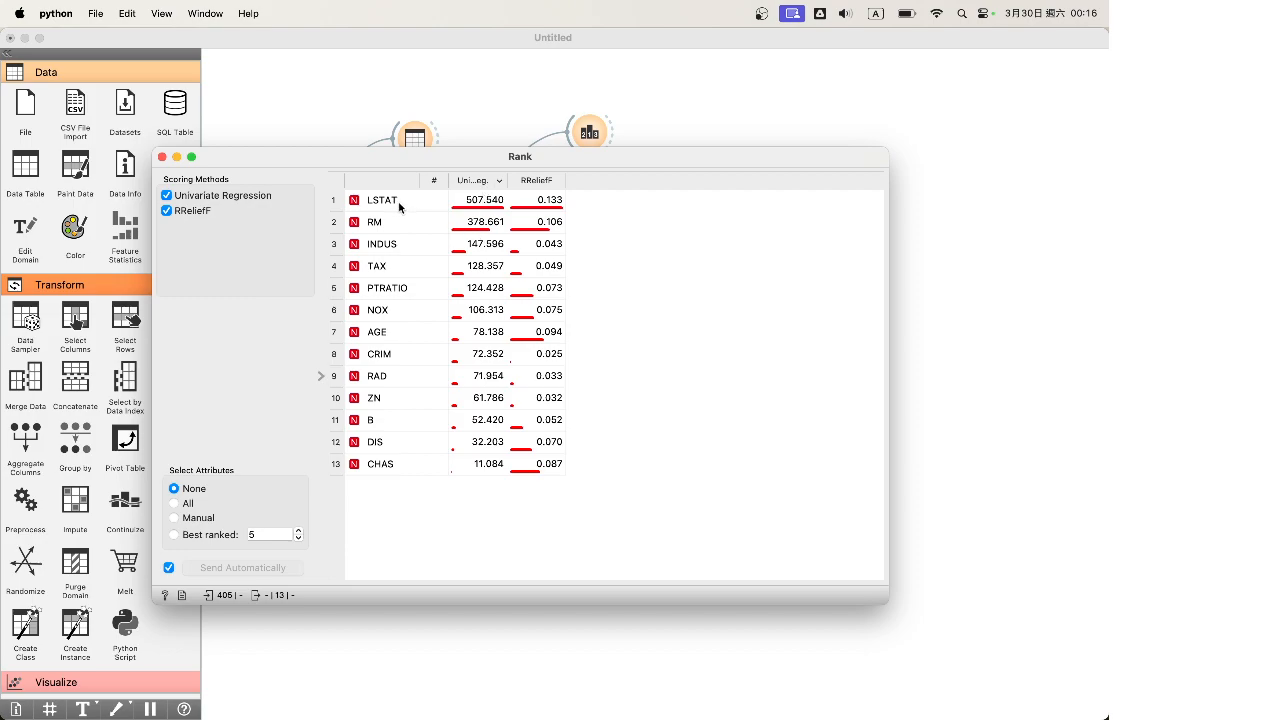
click(536, 181)
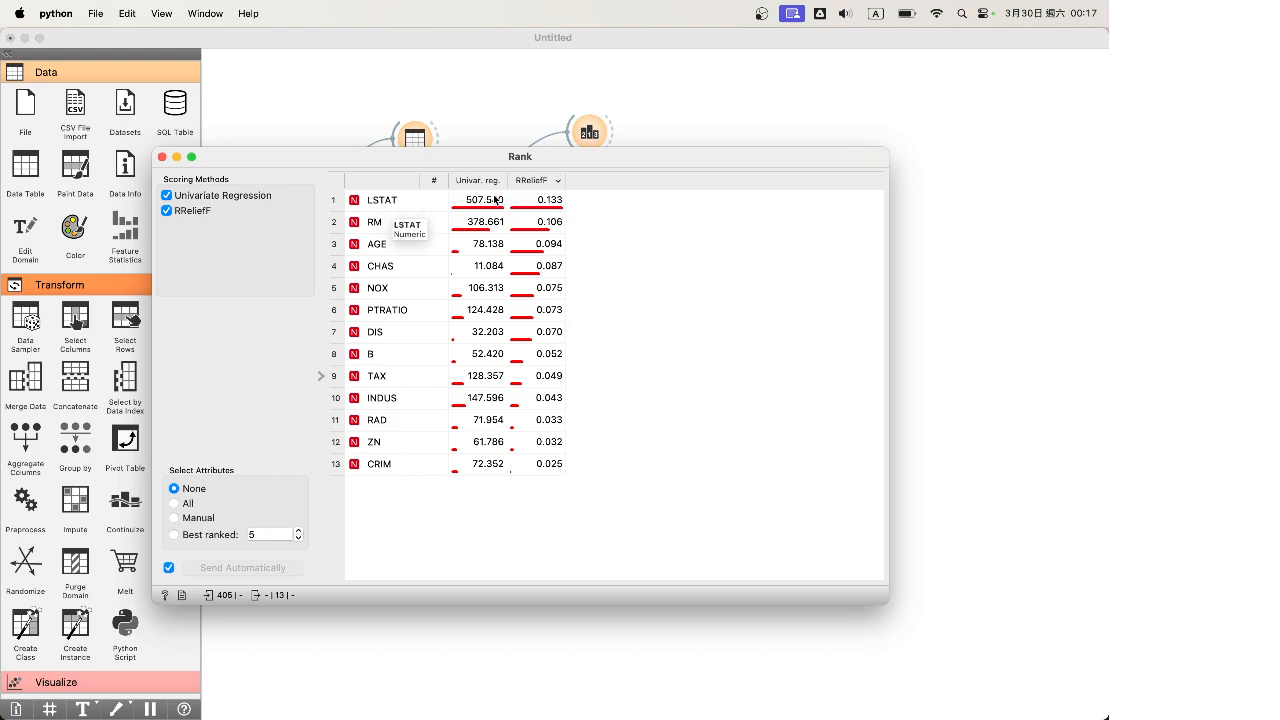
Recheck Data Table (3), then feed Data Table (1)'s selected data into Linear Regression (2)
click(161, 157)
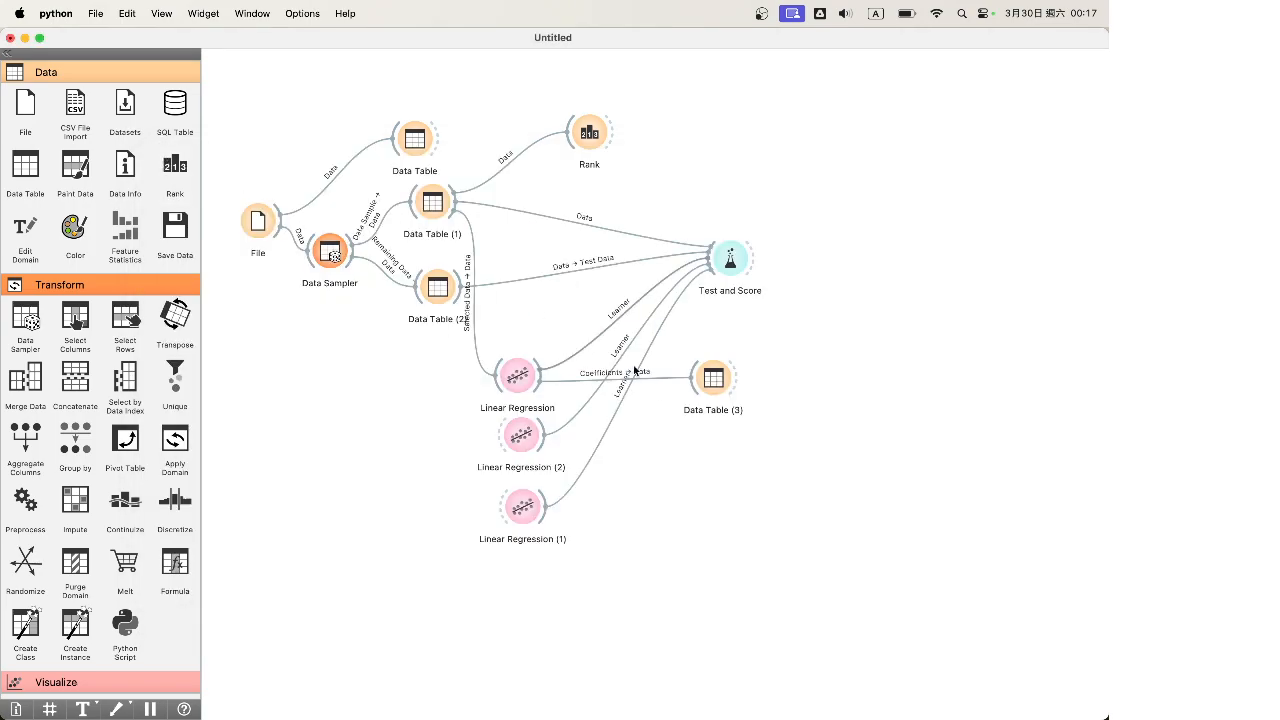
double_click(714, 378)
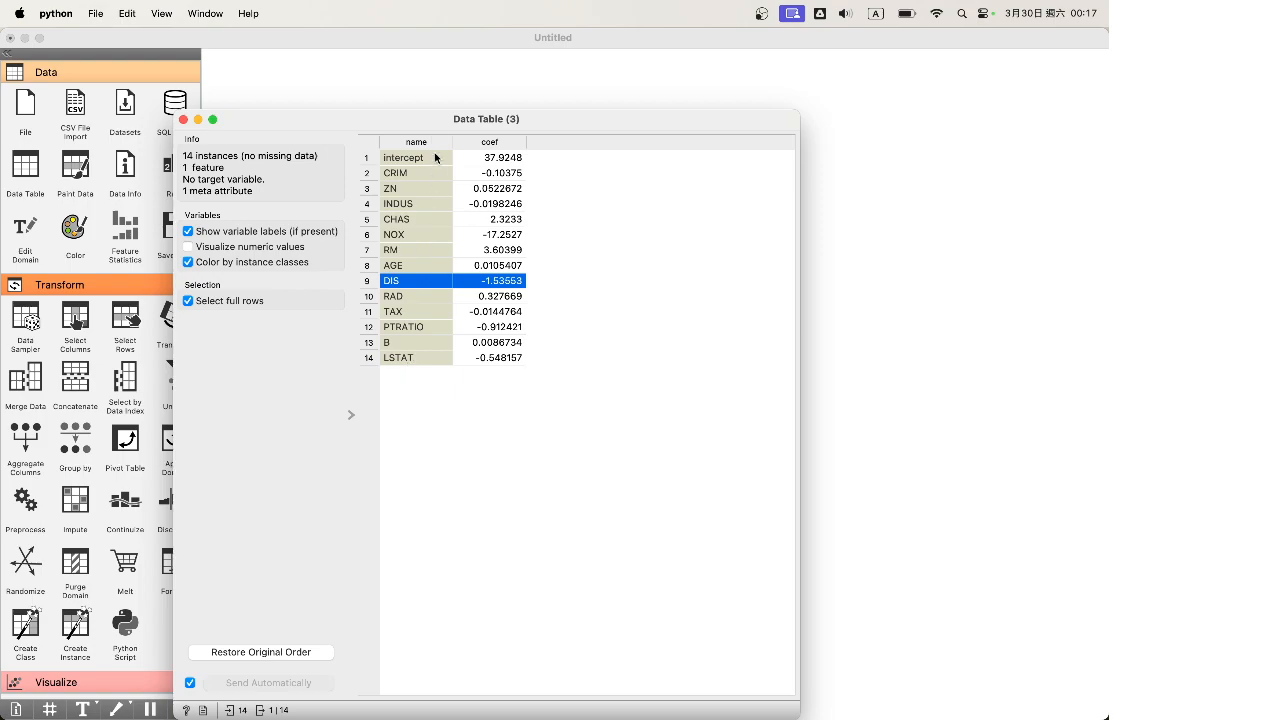
click(183, 119)
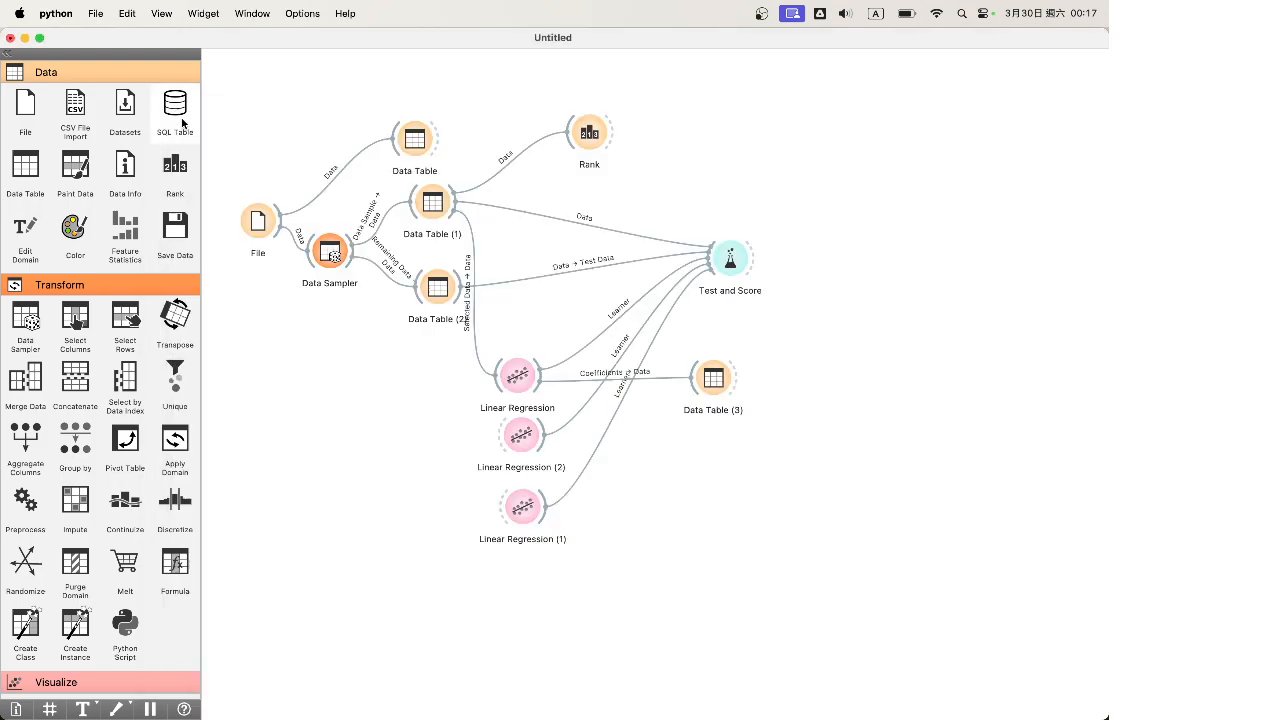
double_click(522, 437)
click(417, 209)
drag(457, 211, 505, 437)
Add Data Table (4) on Linear Regression (2)'s Coefficients and view the 14 Lasso coefficients
drag(25, 163, 702, 430)
drag(542, 444, 699, 434)
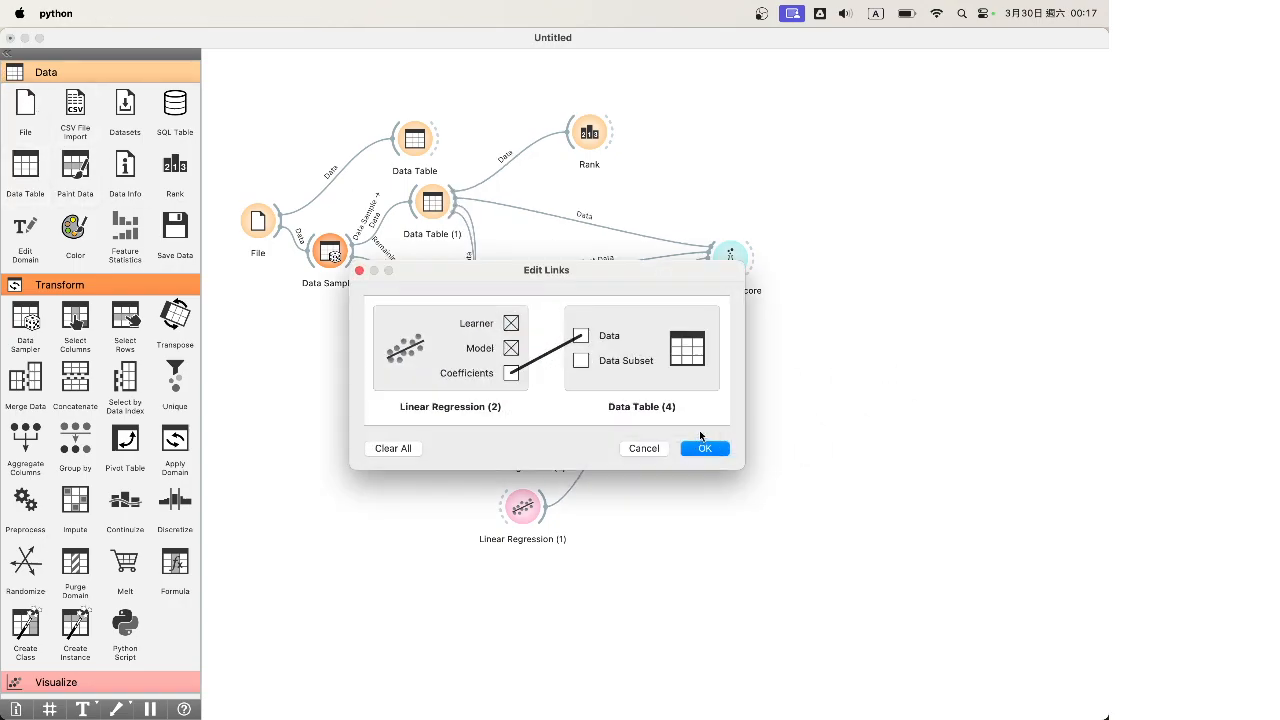
click(710, 450)
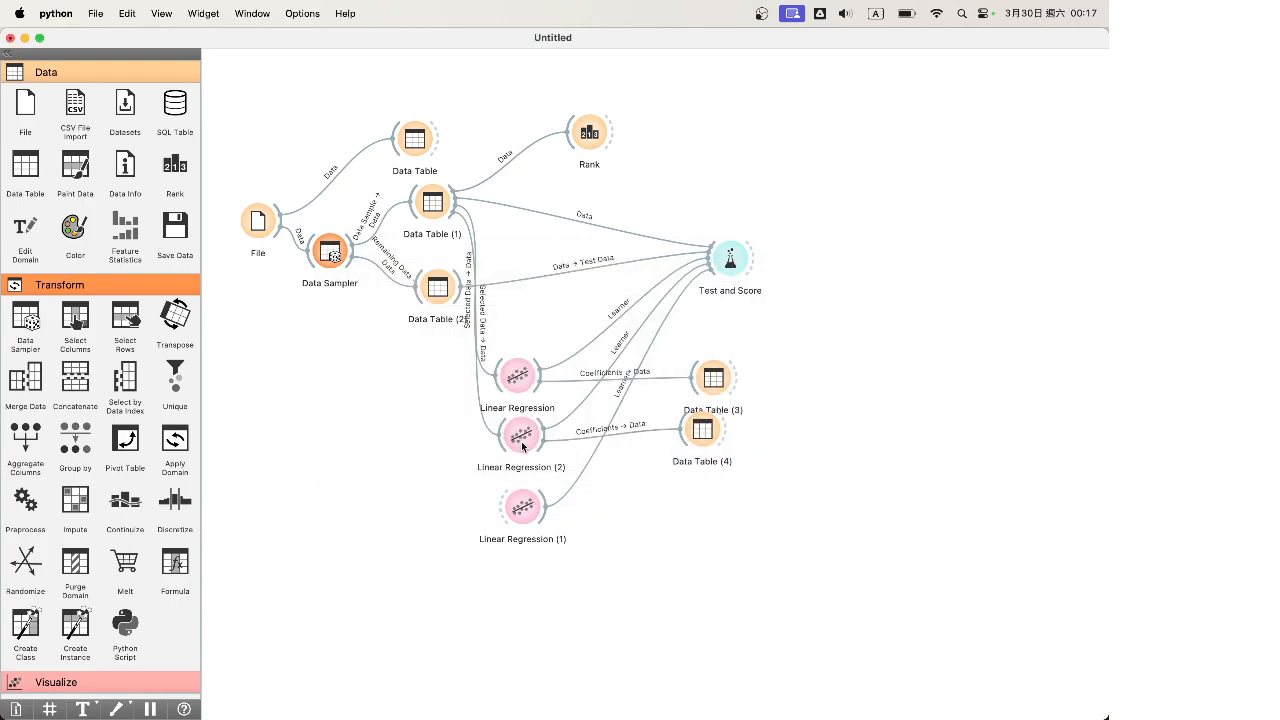
double_click(520, 440)
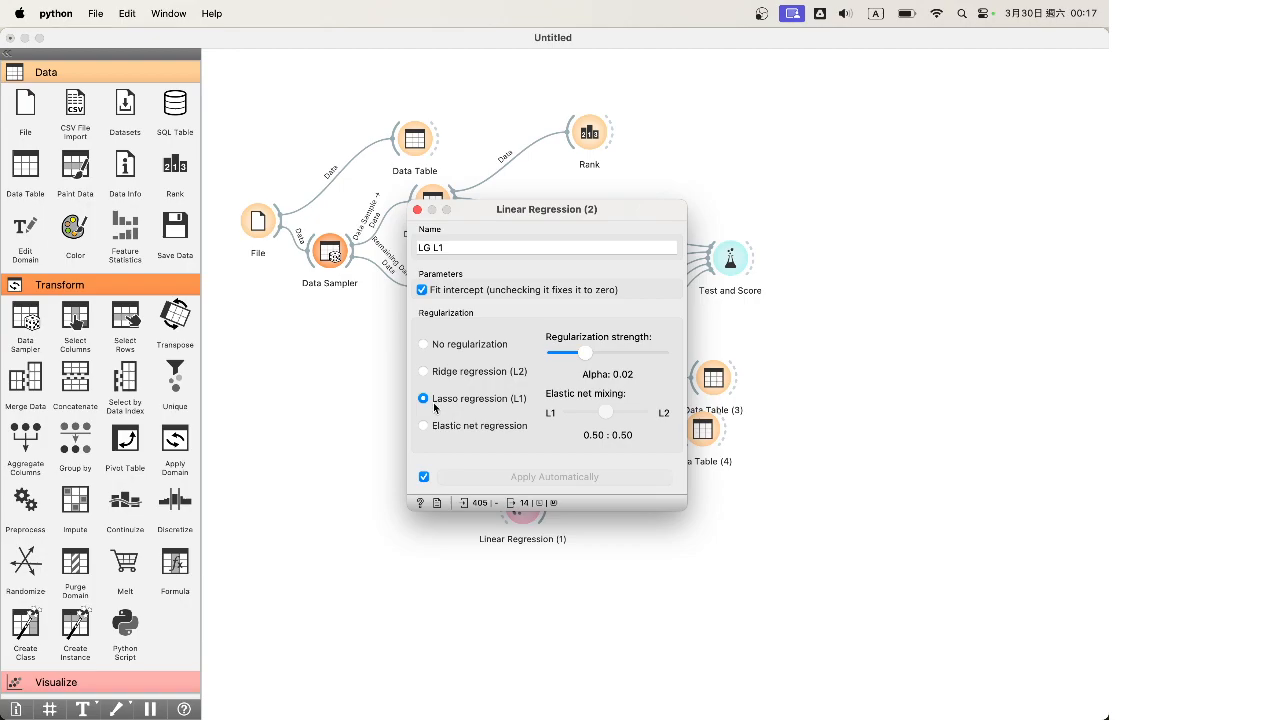
click(417, 209)
double_click(702, 428)
drag(869, 97, 495, 203)
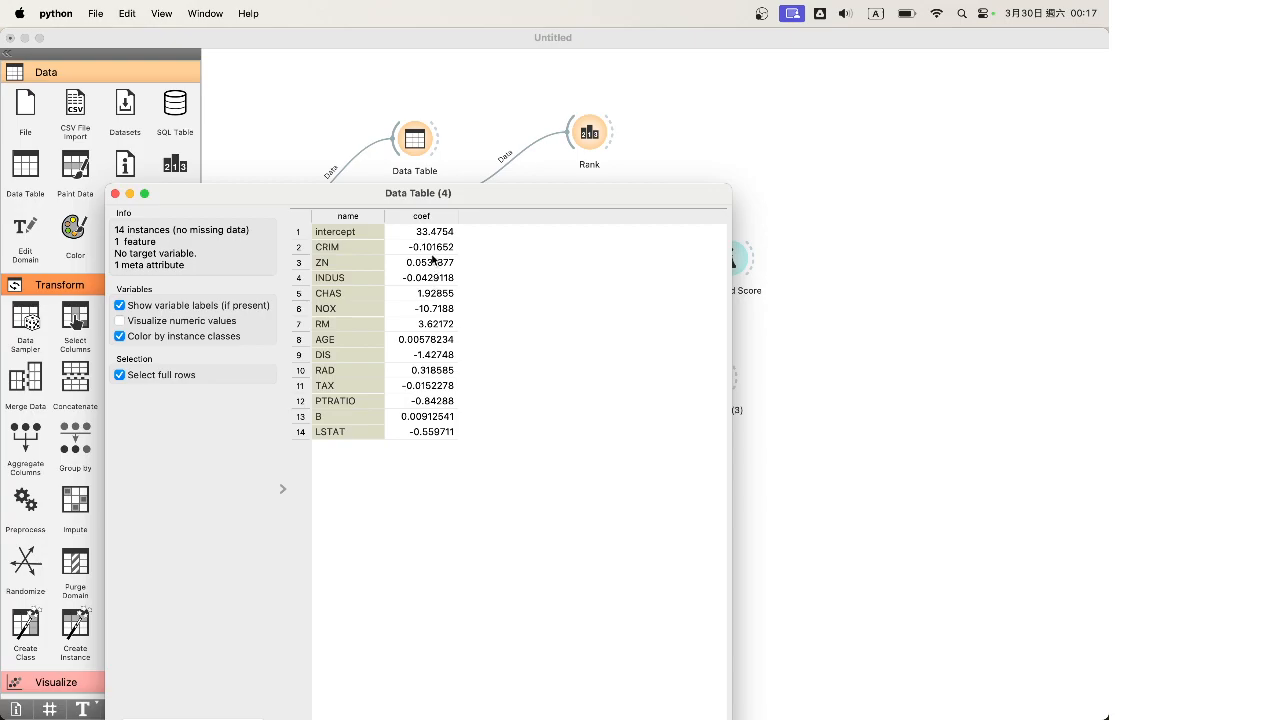
drag(472, 206, 427, 180)
Arrange Linear Regression (2)'s settings beside the Data Table (4) coefficient window
drag(570, 176, 358, 186)
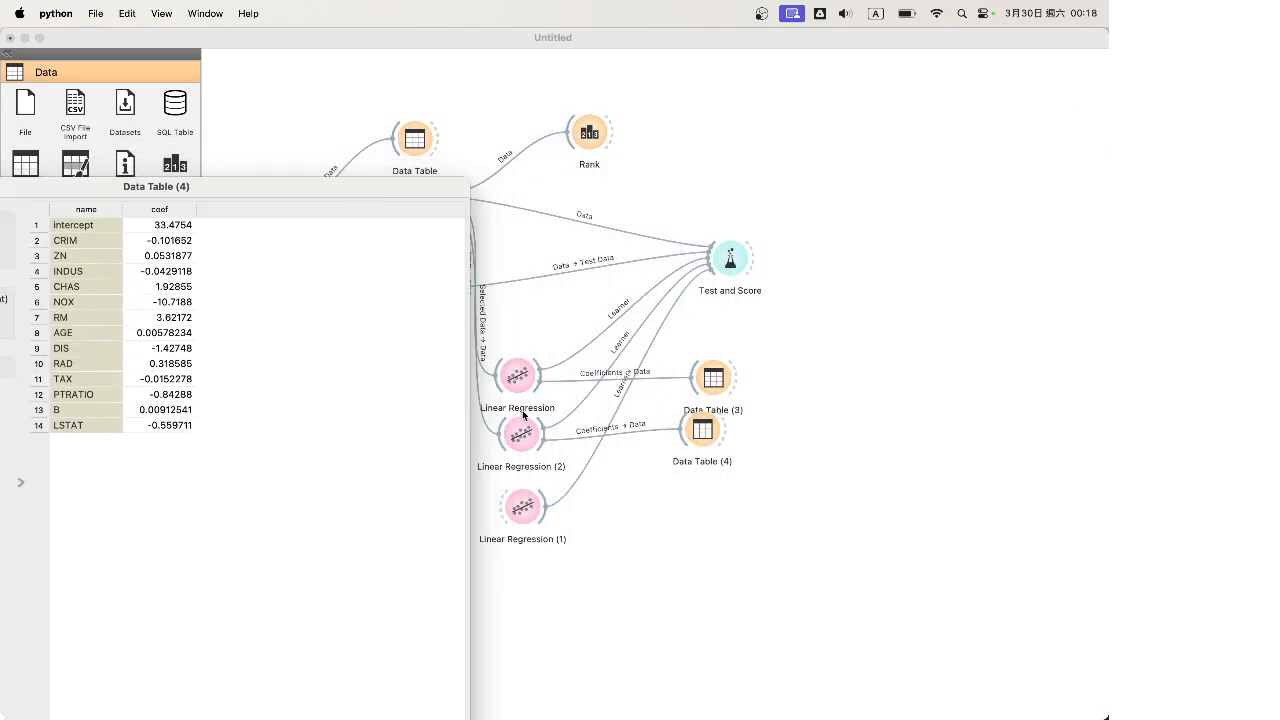
double_click(519, 429)
drag(530, 216, 580, 230)
key(ctrl+Up)
click(127, 314)
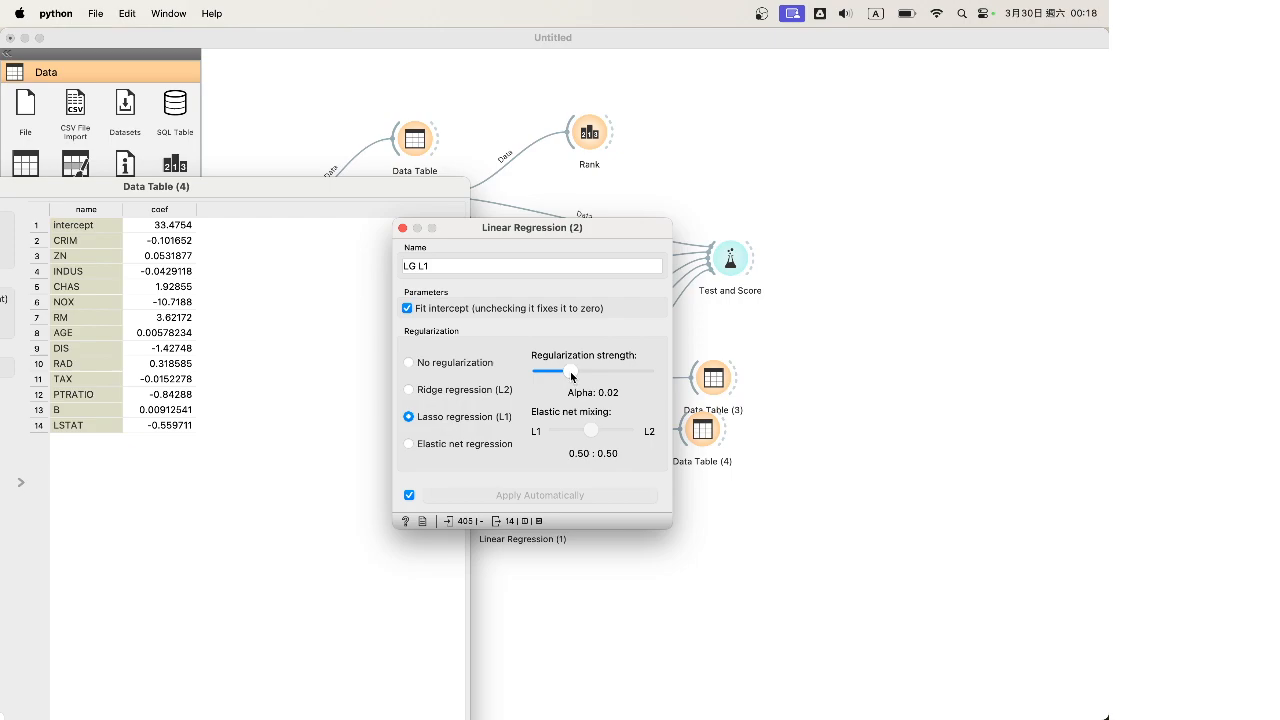
Step the Lasso alpha through 0.0001, 0.0006 and 0.013 while watching the coefficients change
drag(572, 376, 531, 373)
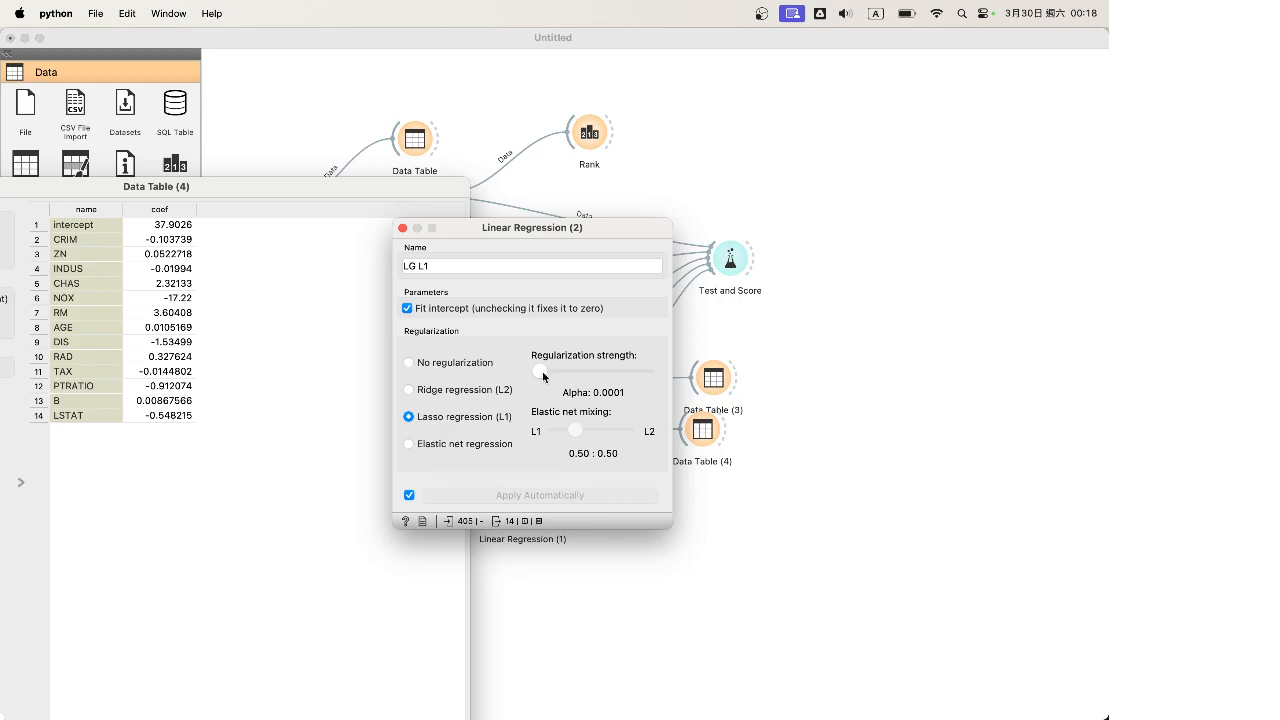
drag(542, 374, 553, 374)
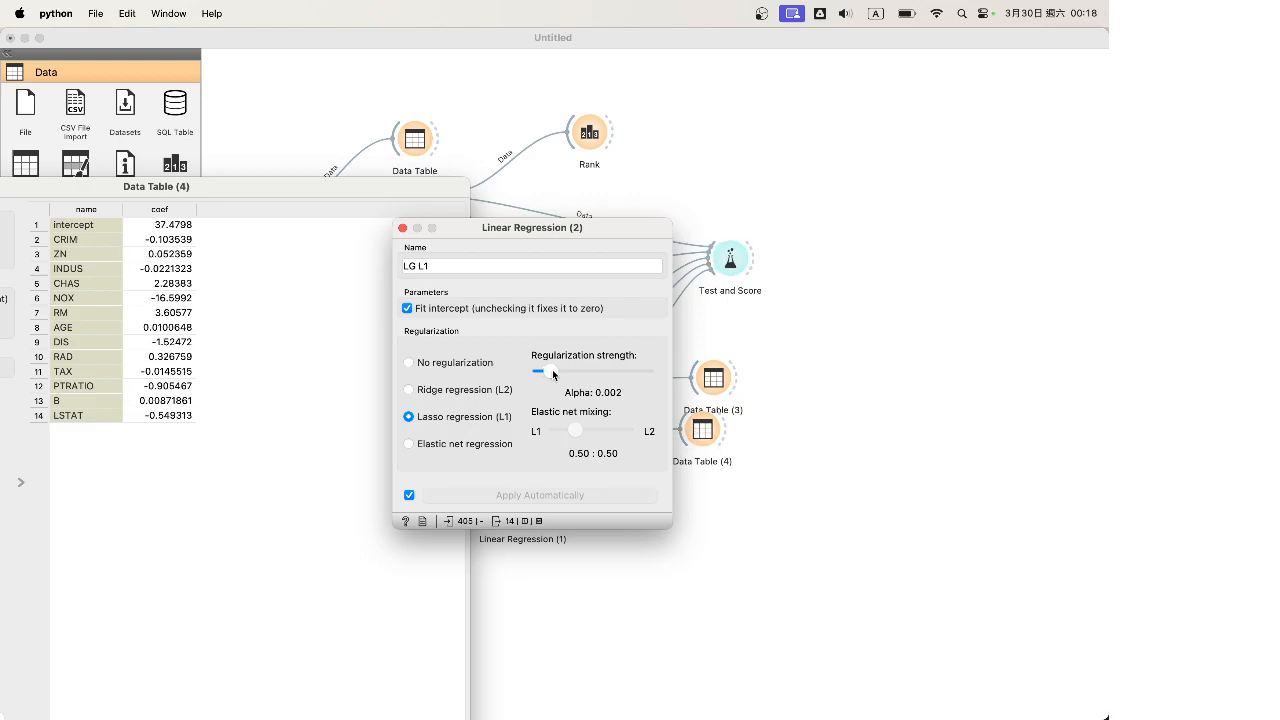
drag(221, 190, 414, 191)
click(668, 229)
drag(616, 231, 658, 201)
drag(588, 345, 613, 346)
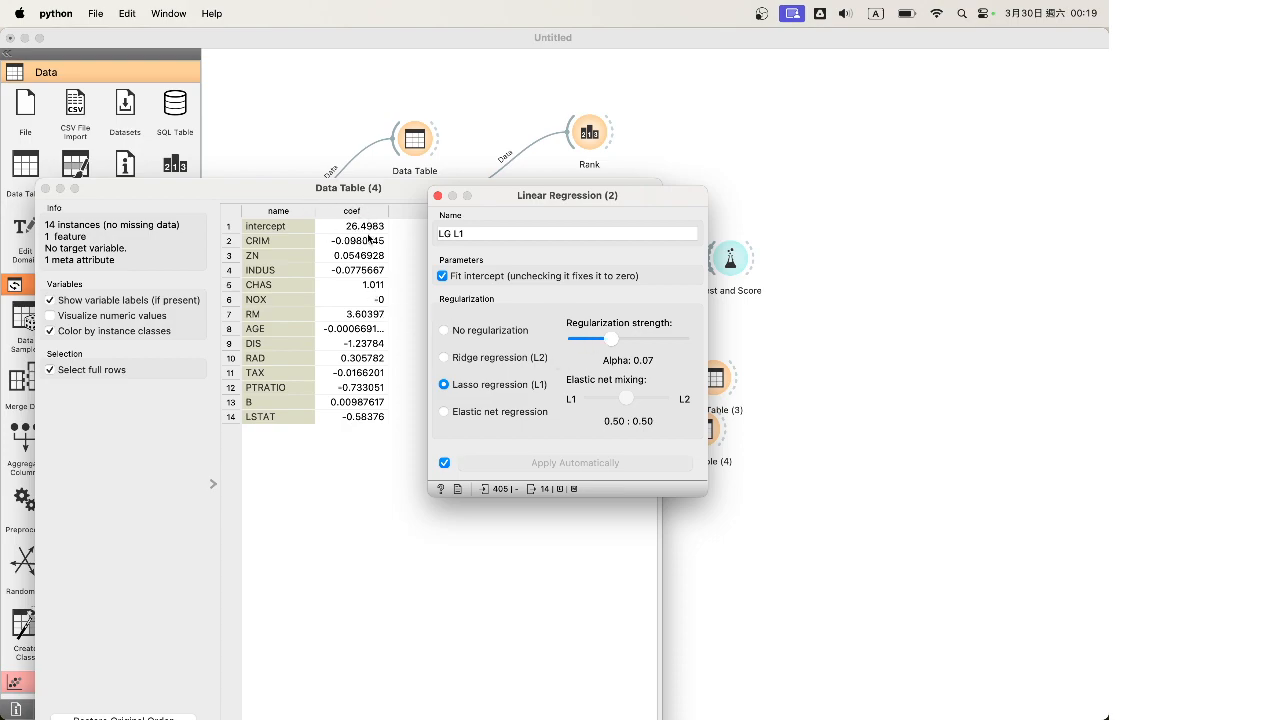
Try Lasso alphas 0.5, 13, 1 and 14, settle near 0.02, and close both windows
drag(611, 339, 645, 344)
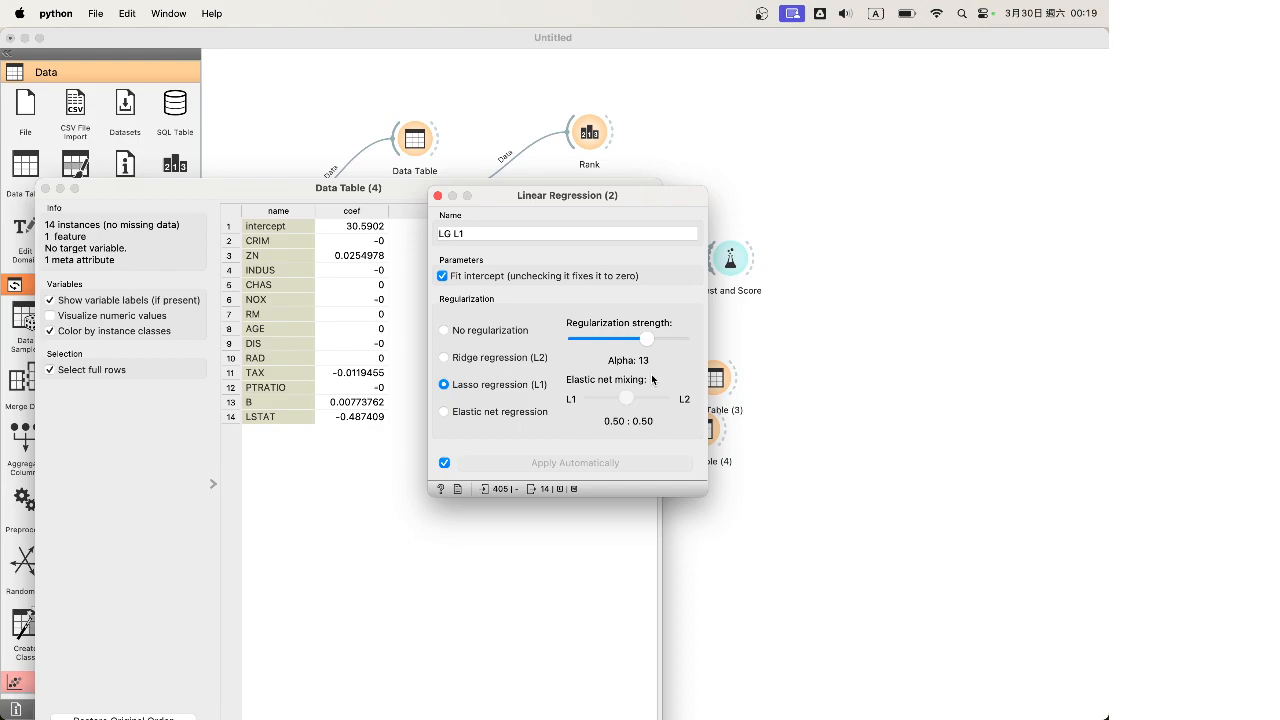
drag(647, 339, 621, 345)
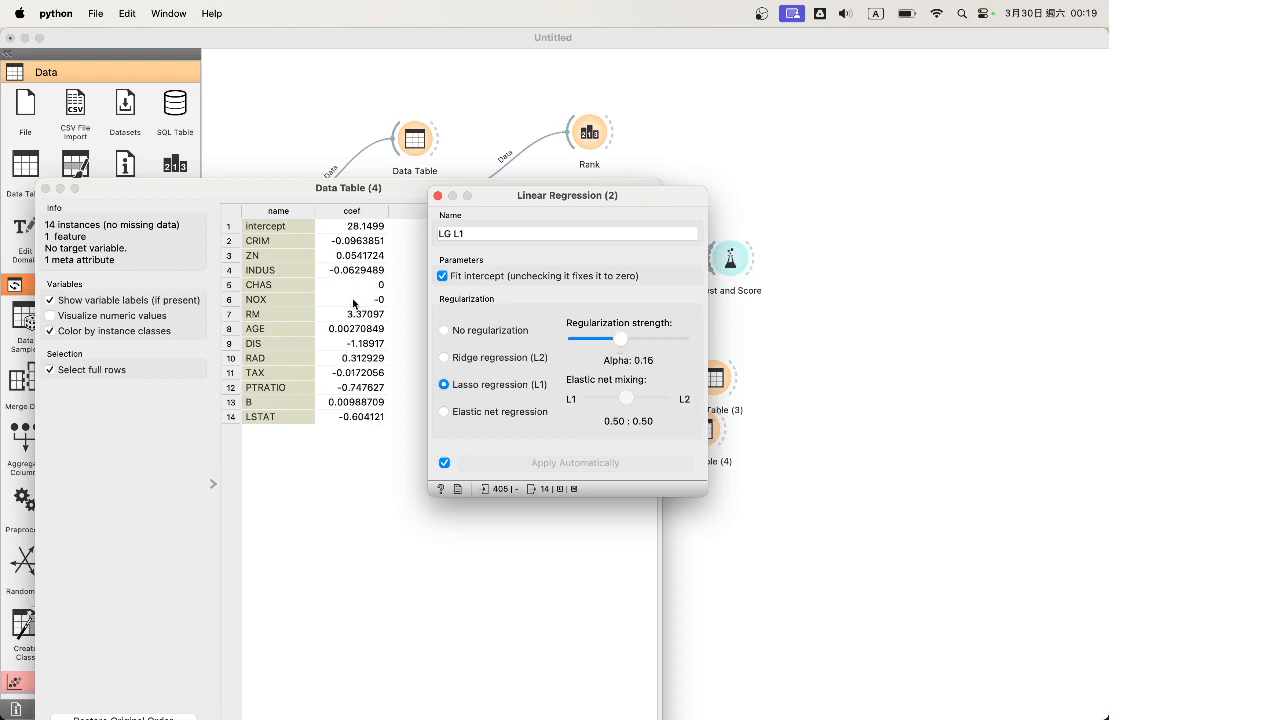
drag(621, 345, 633, 346)
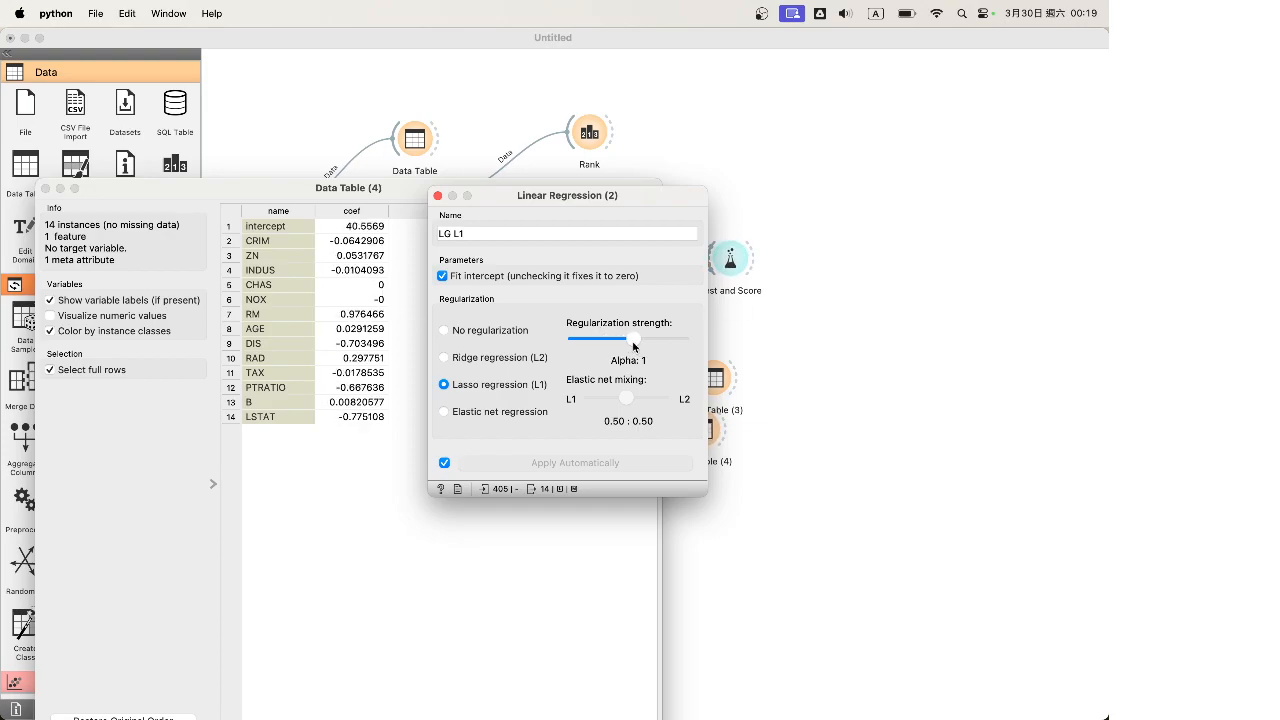
drag(633, 346, 647, 346)
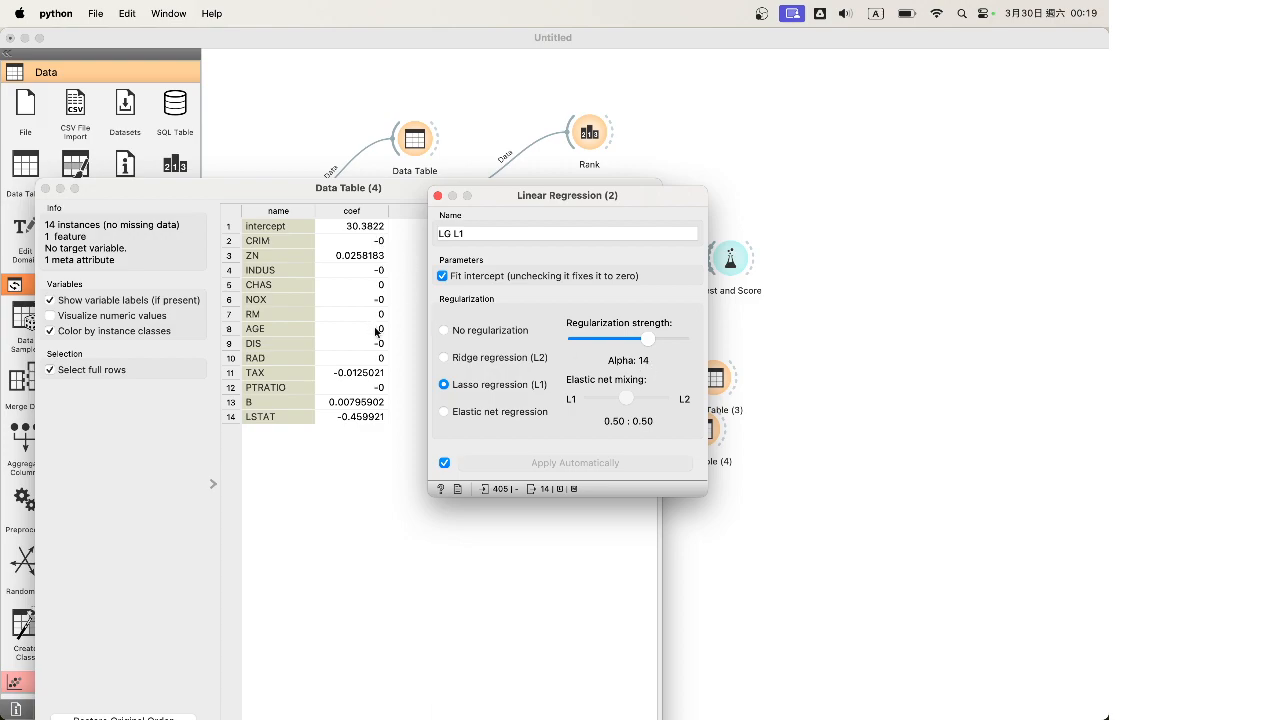
drag(648, 339, 607, 343)
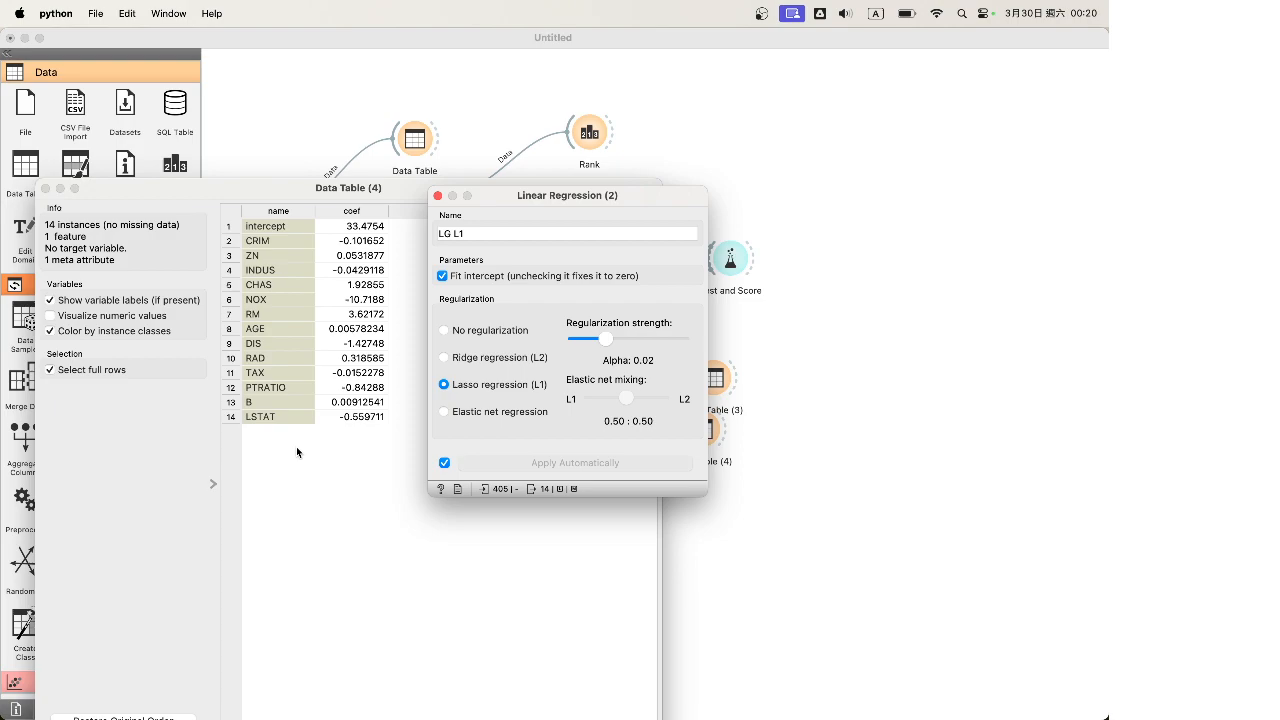
click(437, 197)
click(45, 189)
Raise the LG-L2 Ridge alpha to 16 and drag a new output link from Linear Regression (1)
double_click(517, 503)
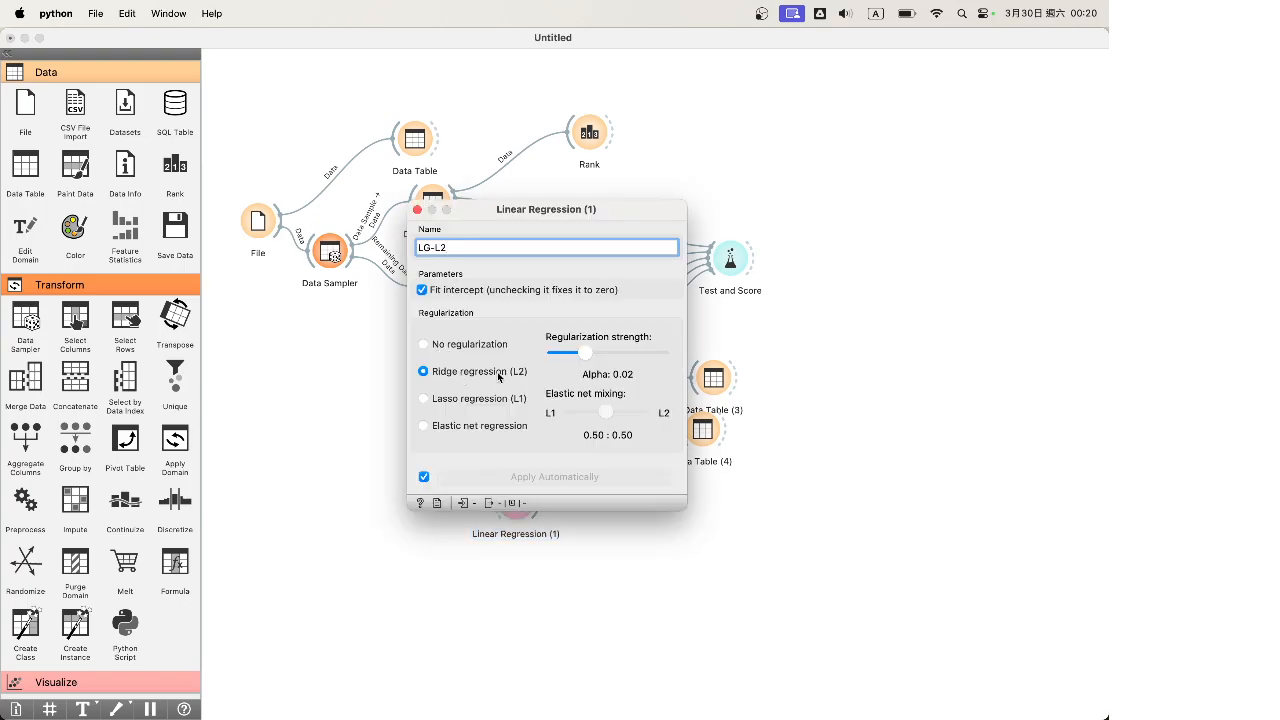
double_click(708, 435)
key(ctrl+Up)
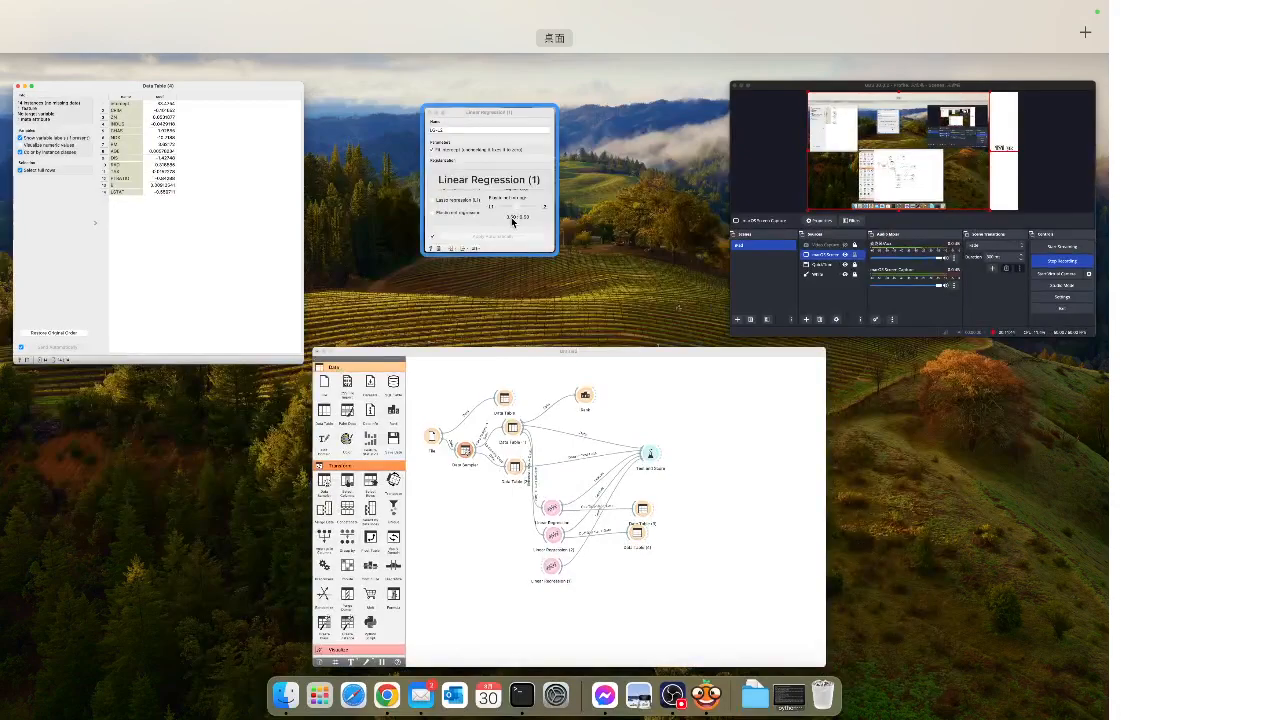
click(512, 219)
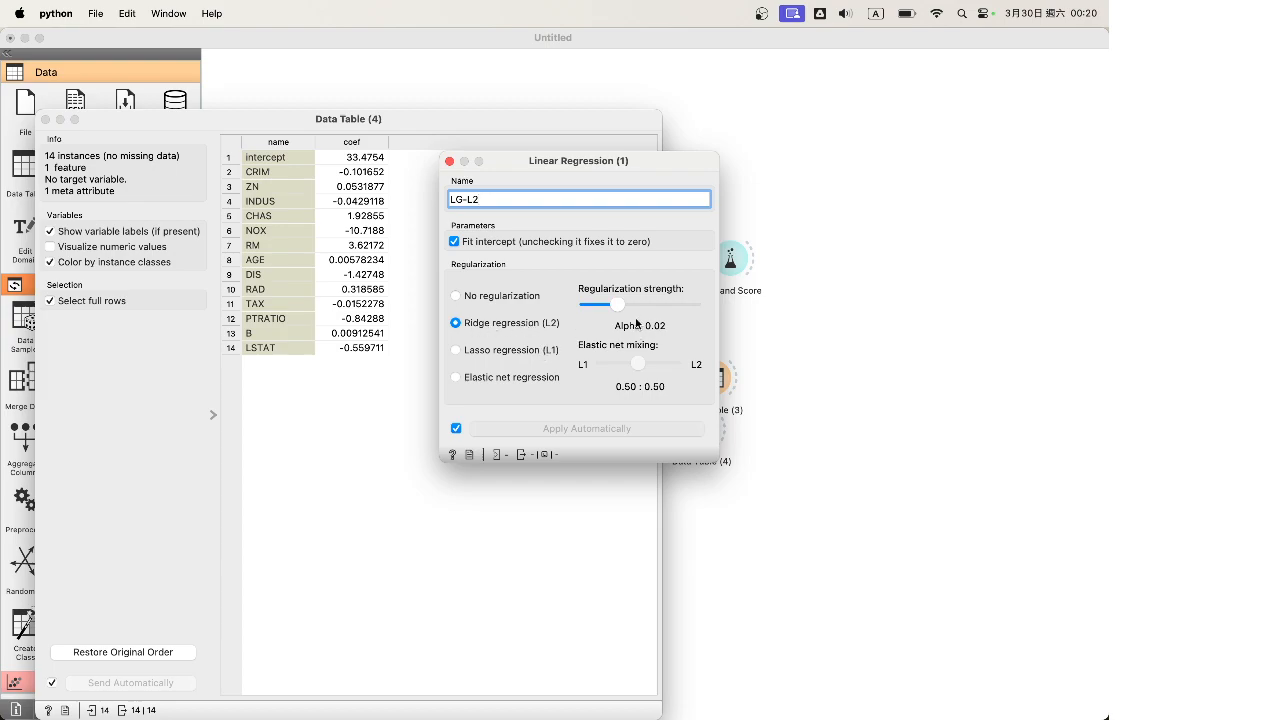
drag(617, 304, 662, 310)
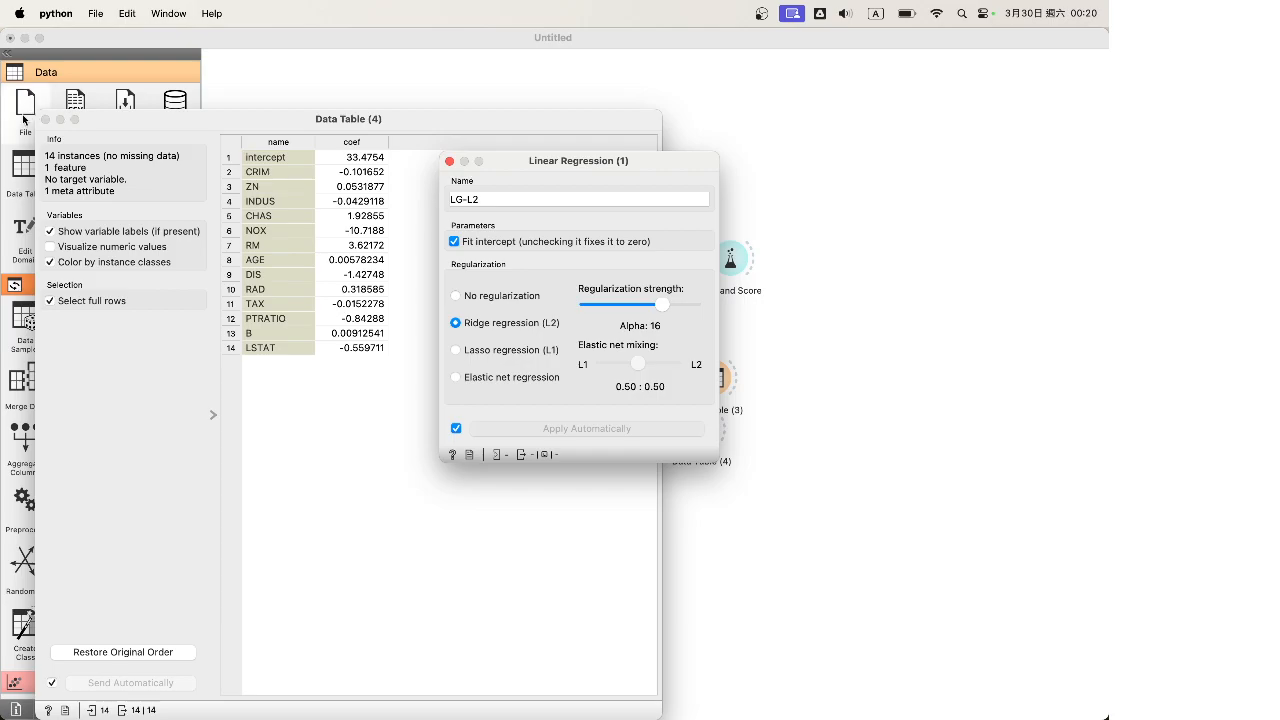
click(45, 119)
drag(613, 164, 776, 60)
drag(541, 500, 640, 507)
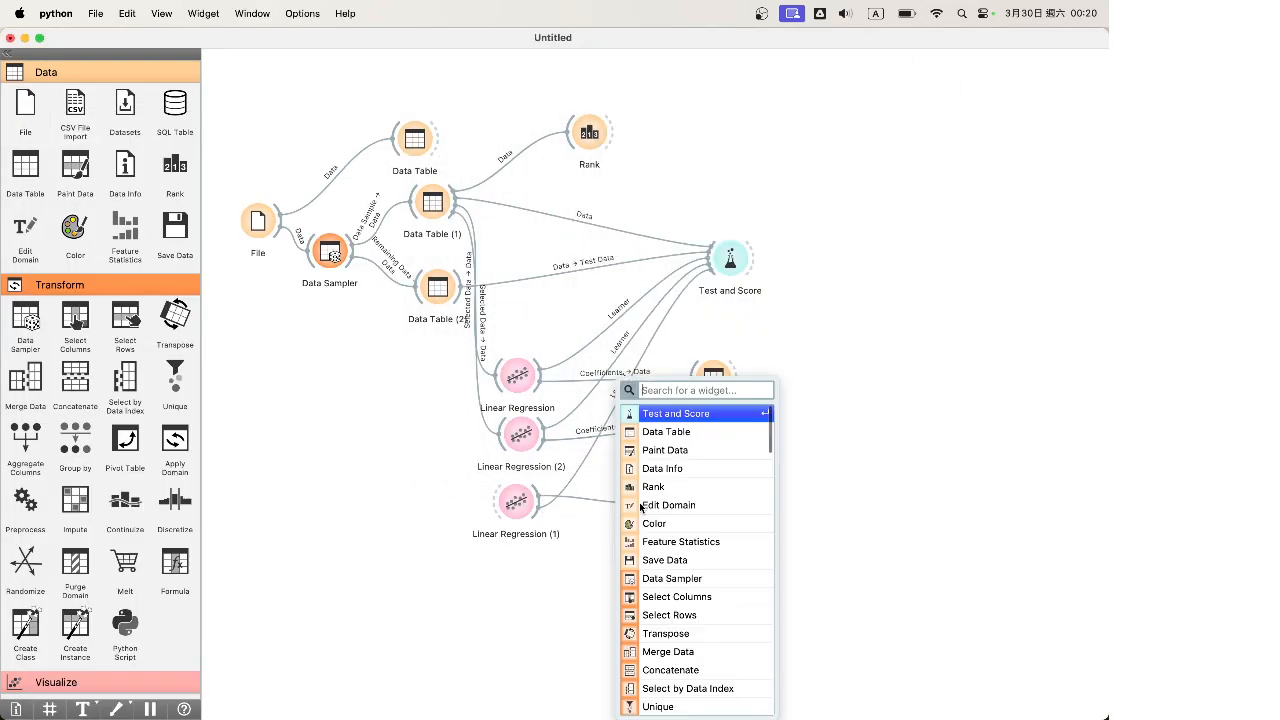
Add Data Table (5) on Linear Regression (1)'s Coefficients and move the six regression nodes up-right
click(665, 431)
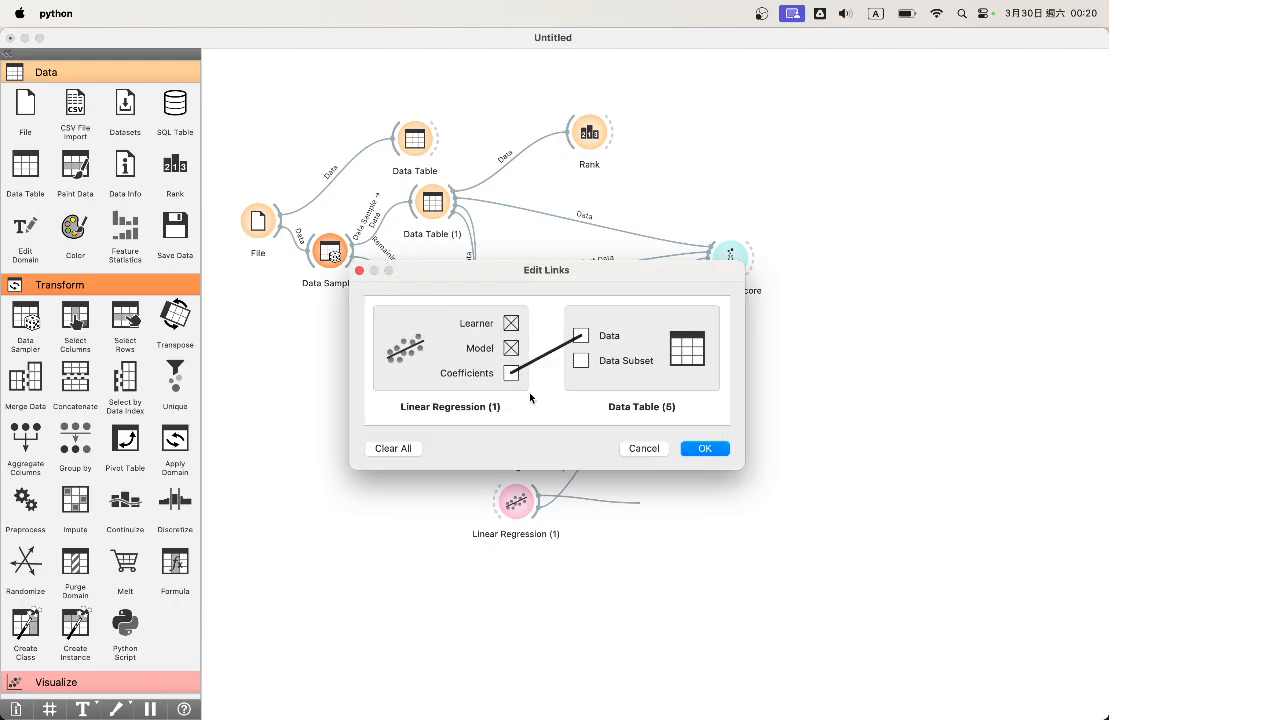
click(704, 449)
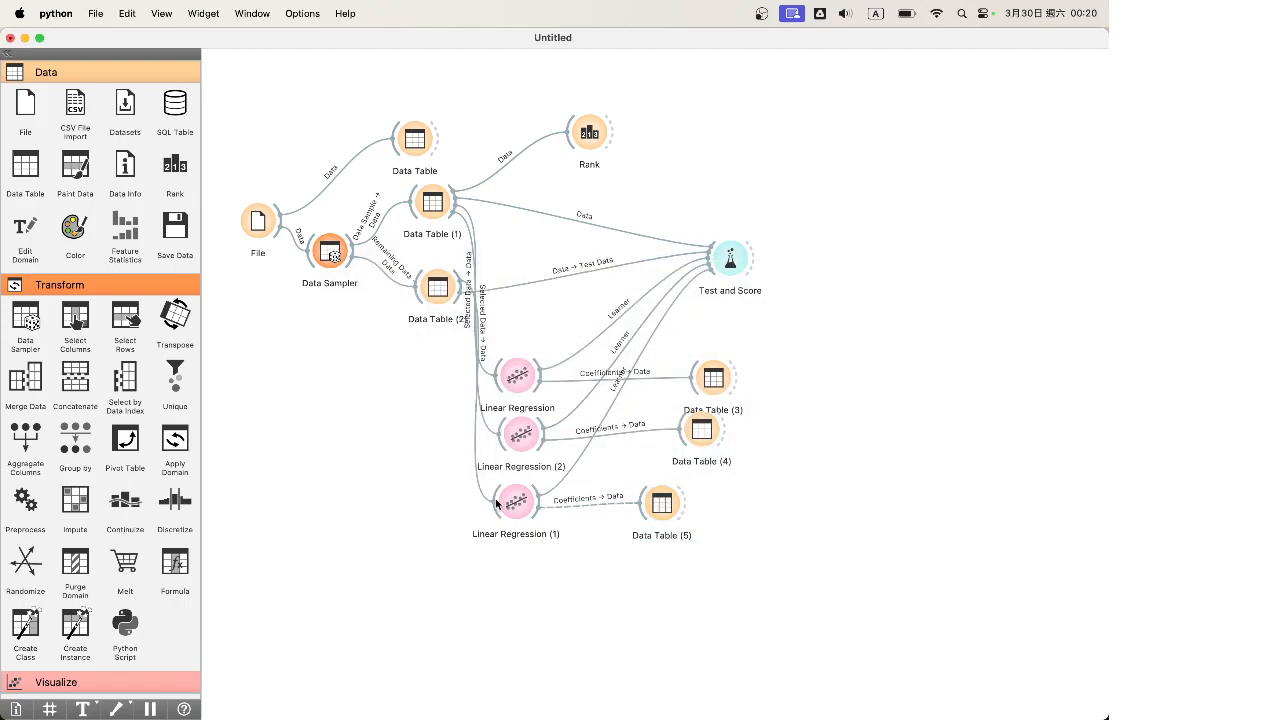
drag(782, 584, 766, 549)
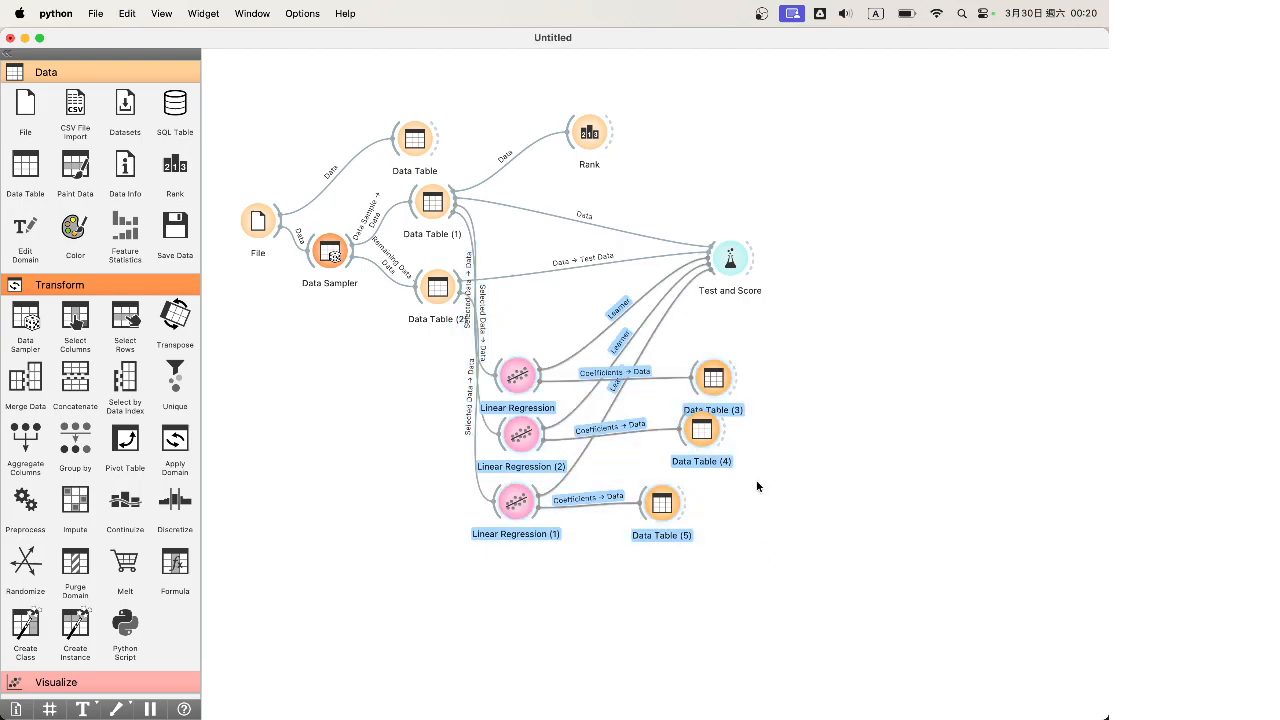
drag(716, 395, 772, 384)
click(817, 575)
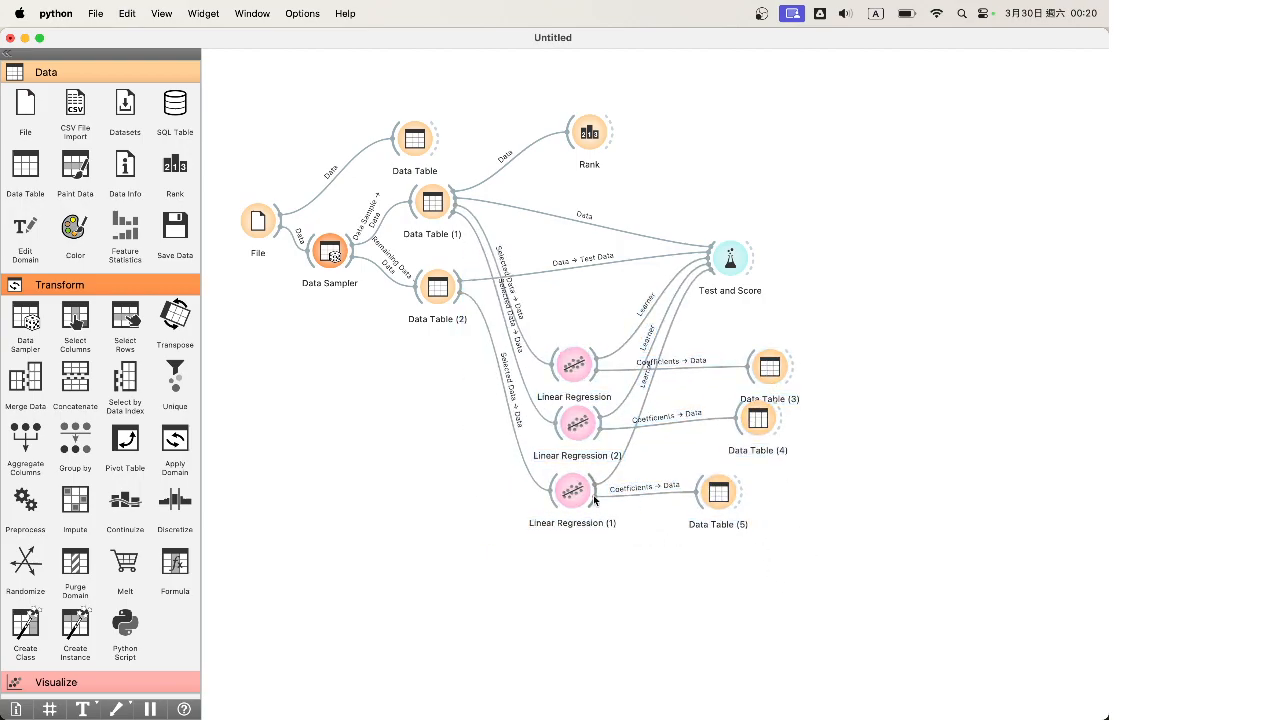
Sweep the Ridge alpha from 0.0001 up to 1000 and back to 0.014, comparing coefficients
double_click(580, 490)
double_click(717, 493)
key(ctrl+Up)
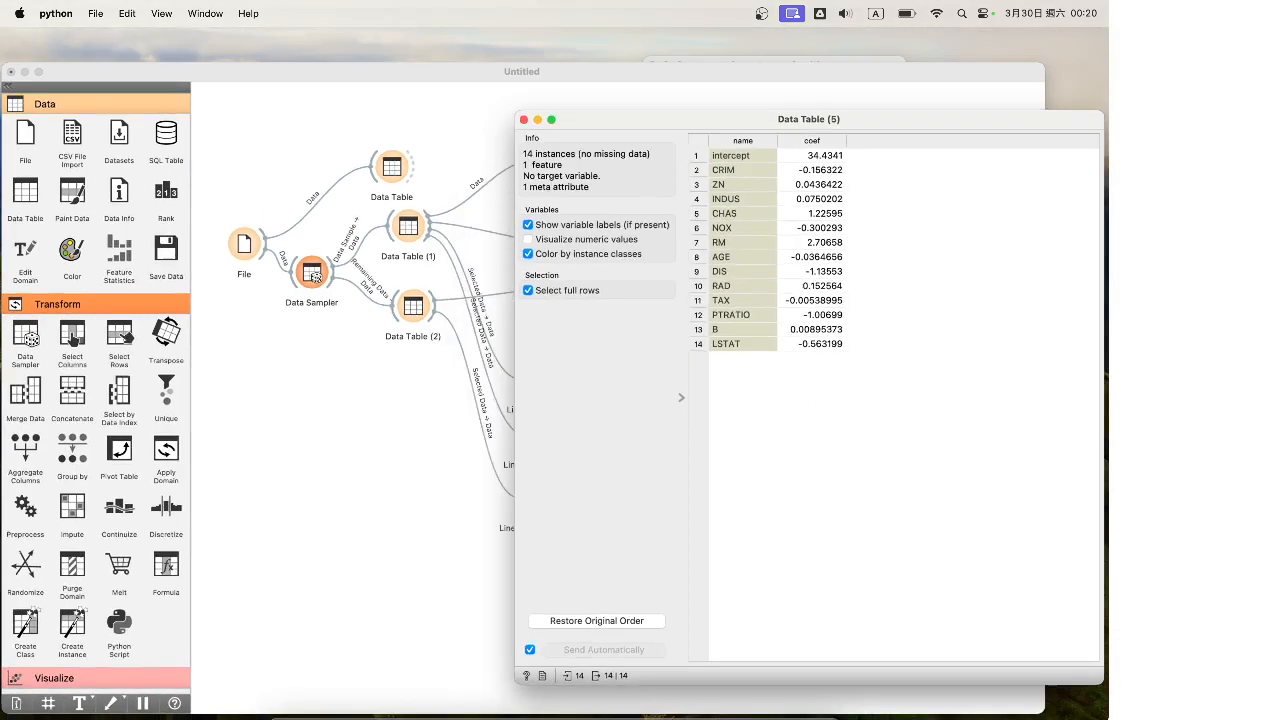
click(989, 173)
drag(845, 63, 679, 327)
drag(660, 472, 714, 472)
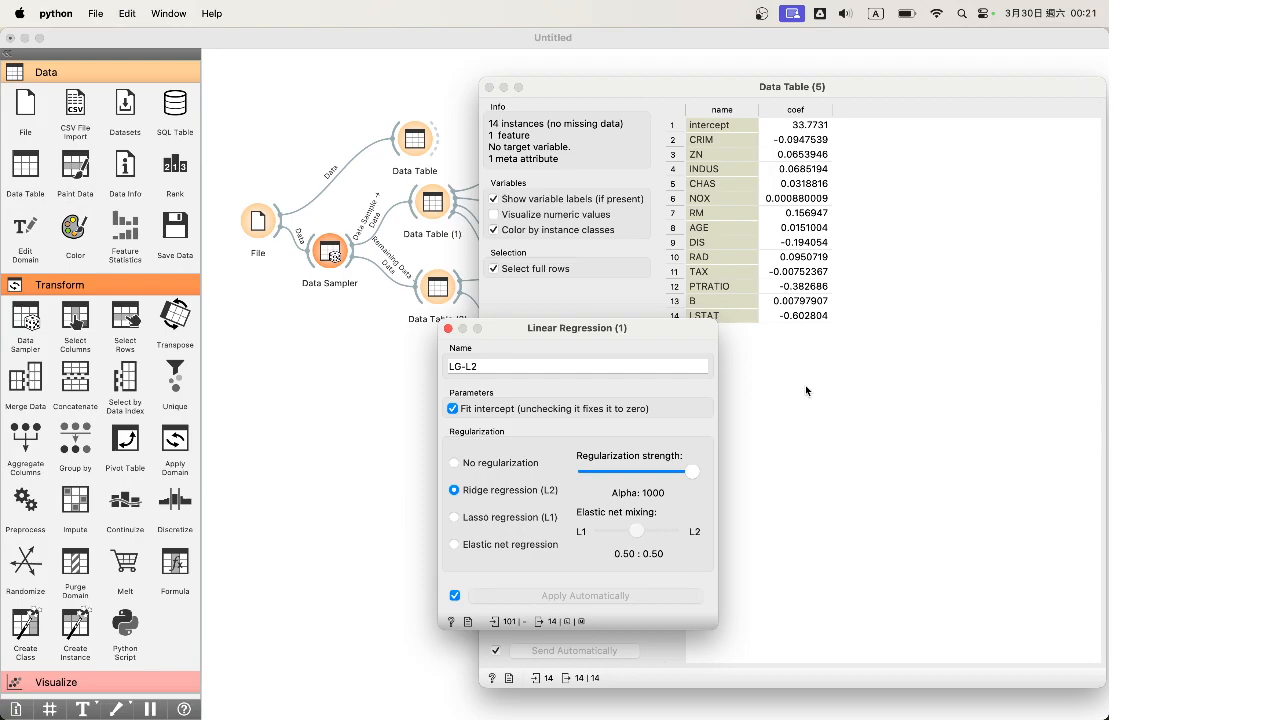
drag(692, 471, 614, 479)
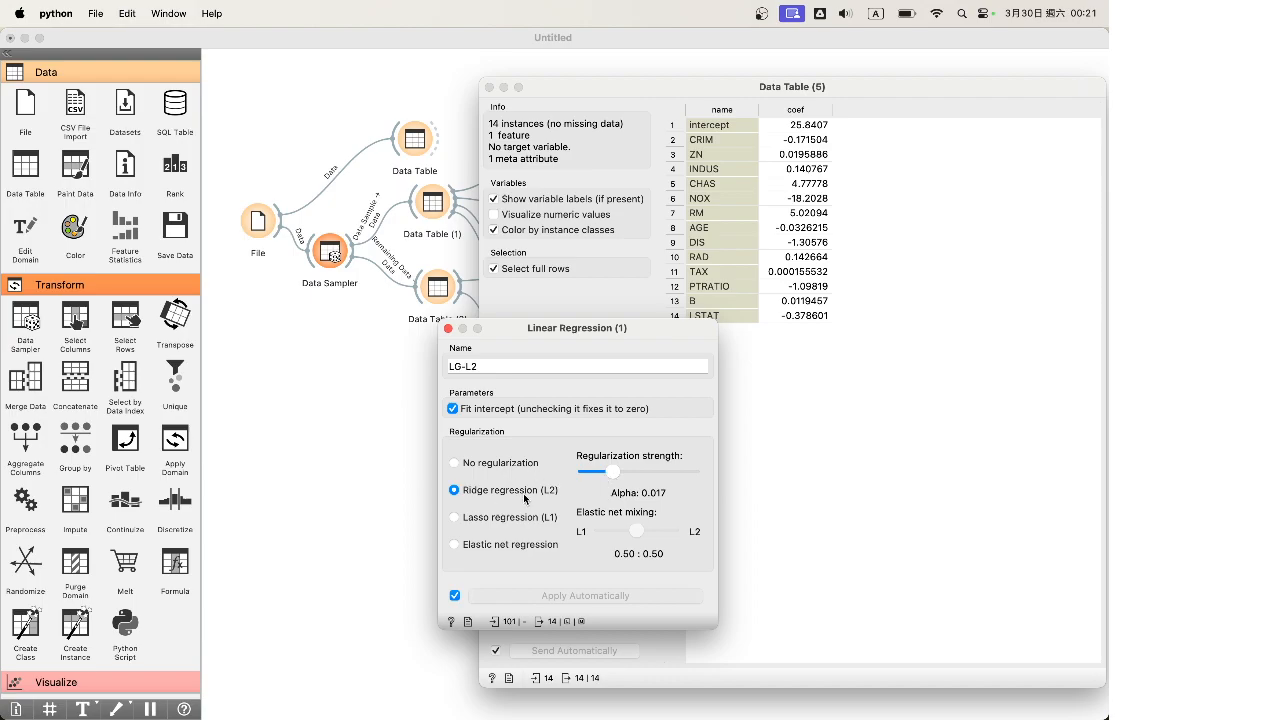
Try Elastic net and Lasso, then return to Ridge at alpha 0.02 and close both windows
click(469, 548)
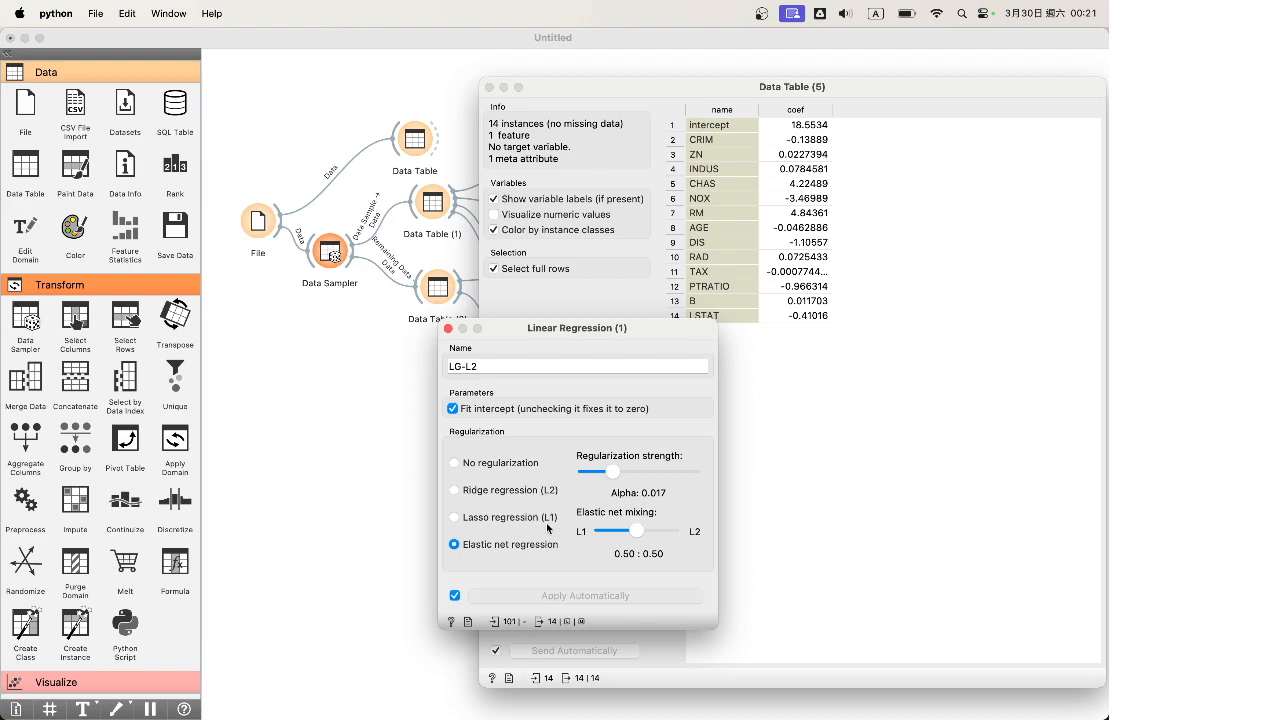
mouse_move(636, 531)
mouse_down()
mouse_move(670, 535)
mouse_move(606, 531)
mouse_move(634, 547)
mouse_move(616, 550)
mouse_move(647, 551)
mouse_move(632, 543)
mouse_up()
click(456, 519)
click(455, 490)
drag(611, 476, 619, 477)
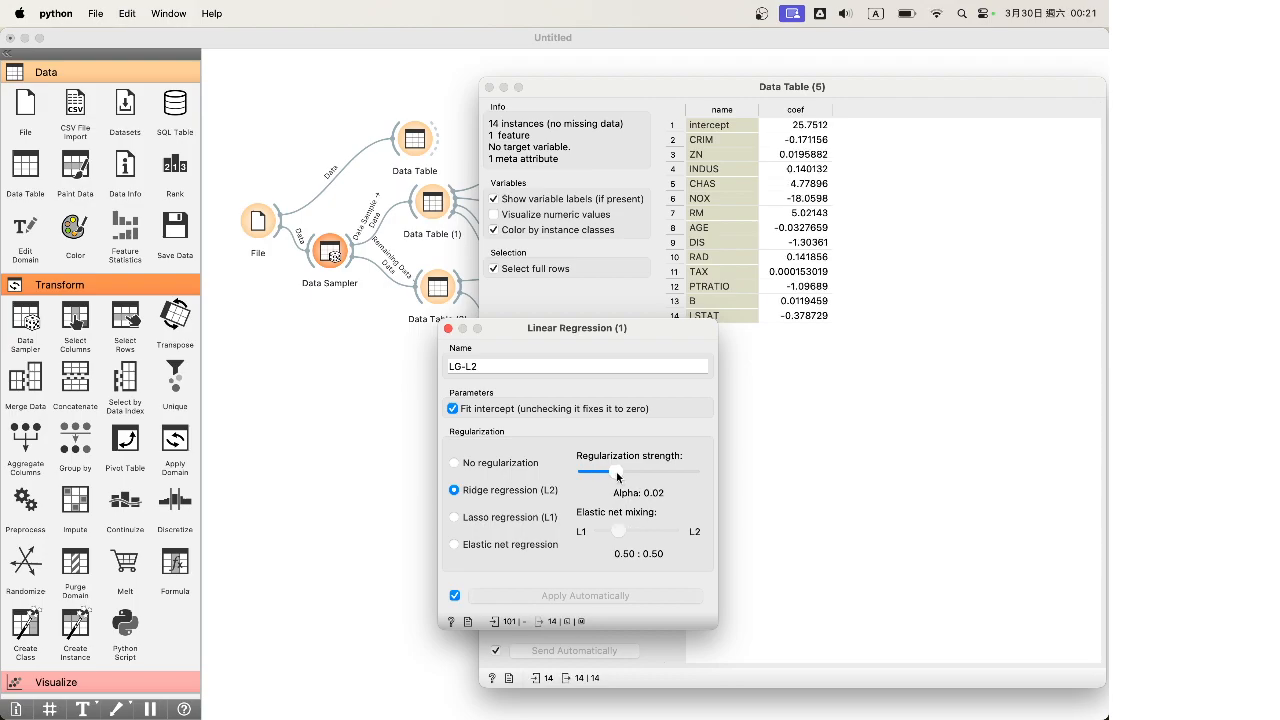
click(449, 330)
click(489, 87)
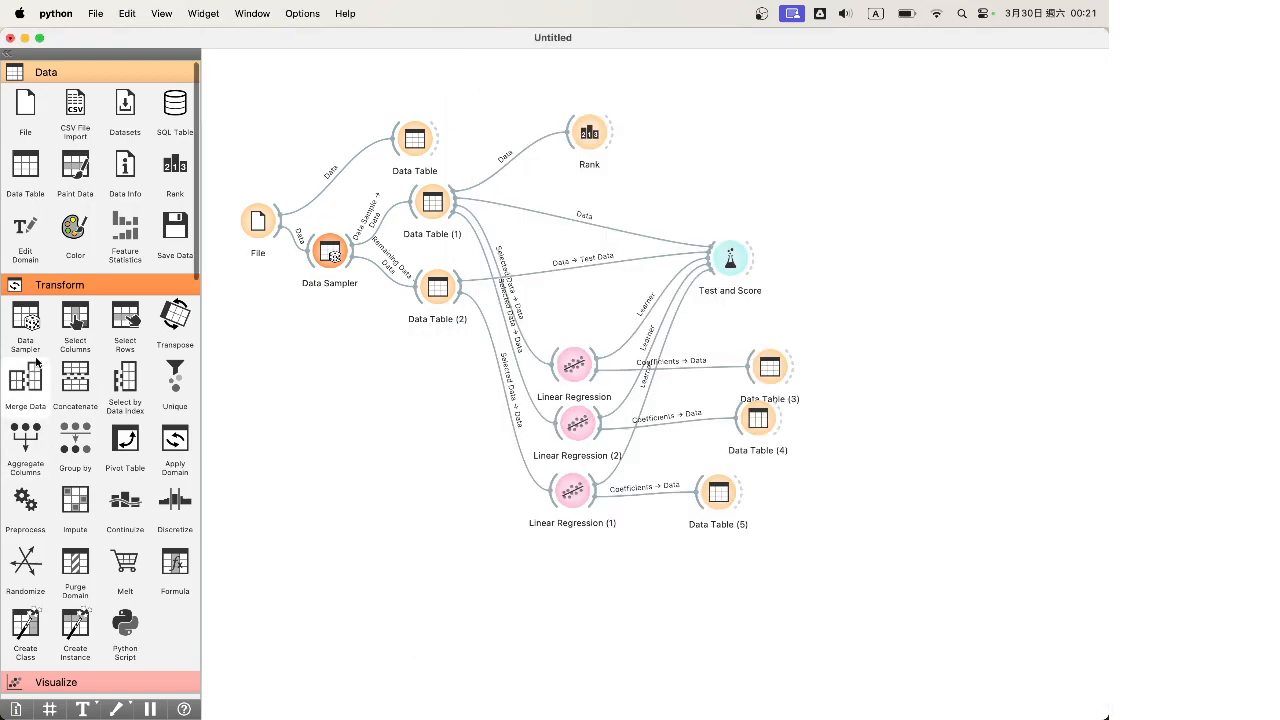
Place a Logistic Regression widget on the canvas and glance at its settings
scroll(36, 365, down, 10)
scroll(36, 362, up, 8)
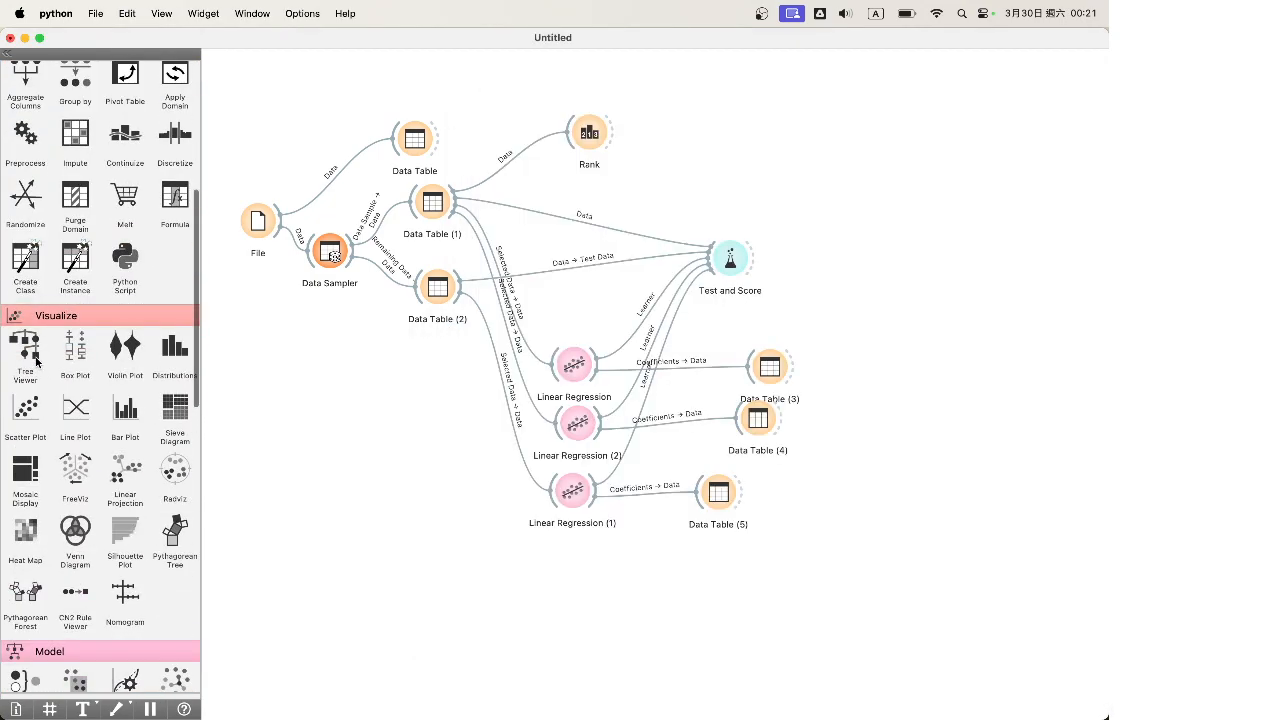
scroll(36, 362, up, 5)
scroll(137, 363, up, 2)
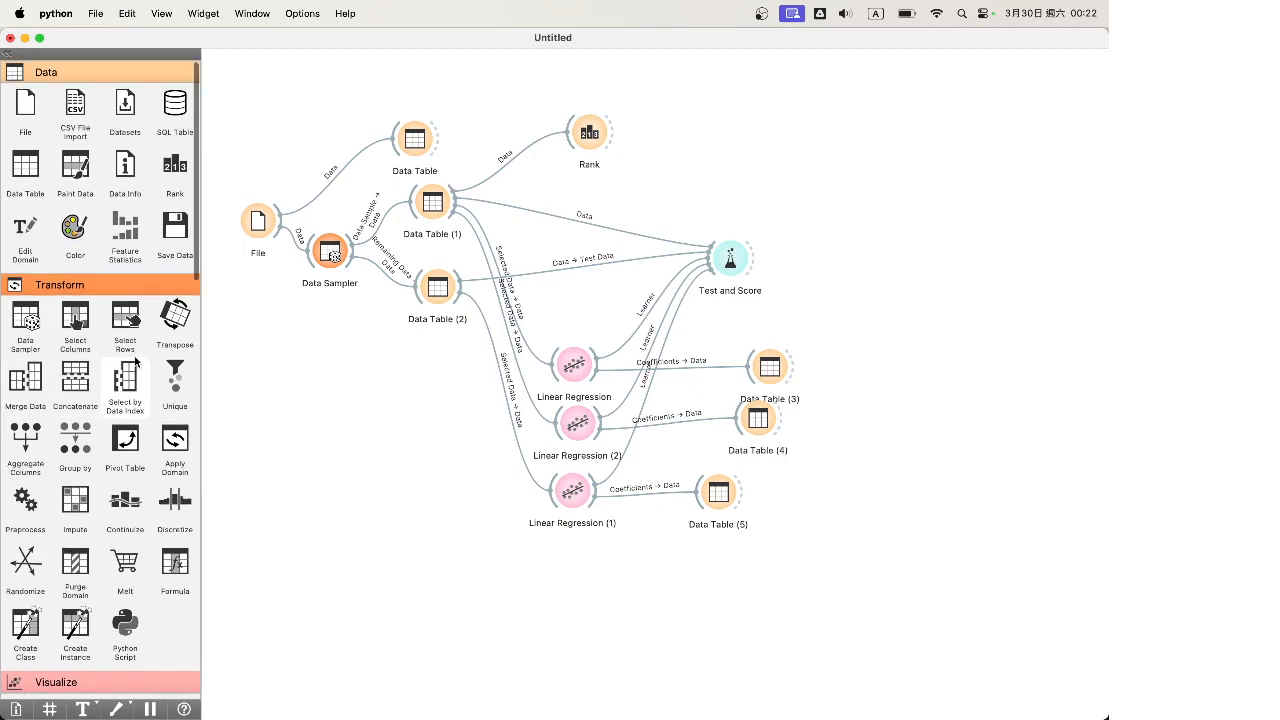
scroll(137, 363, down, 8)
scroll(137, 363, down, 5)
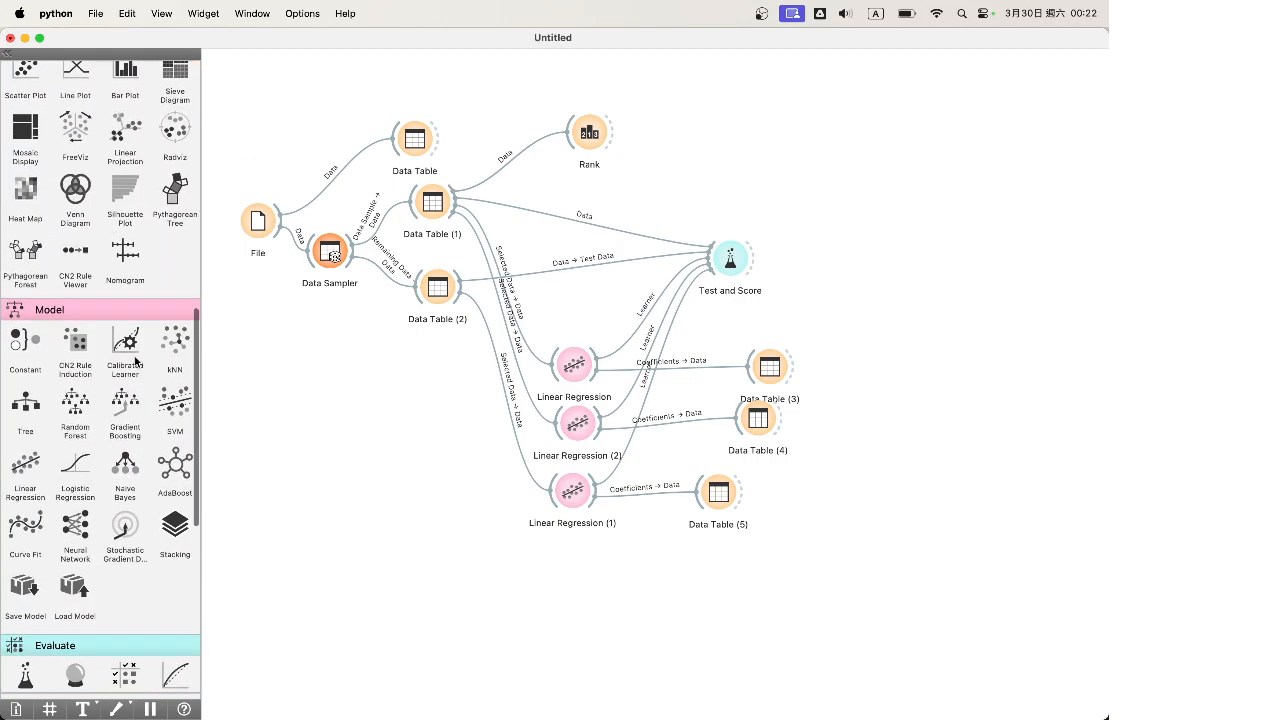
scroll(137, 362, down, 2)
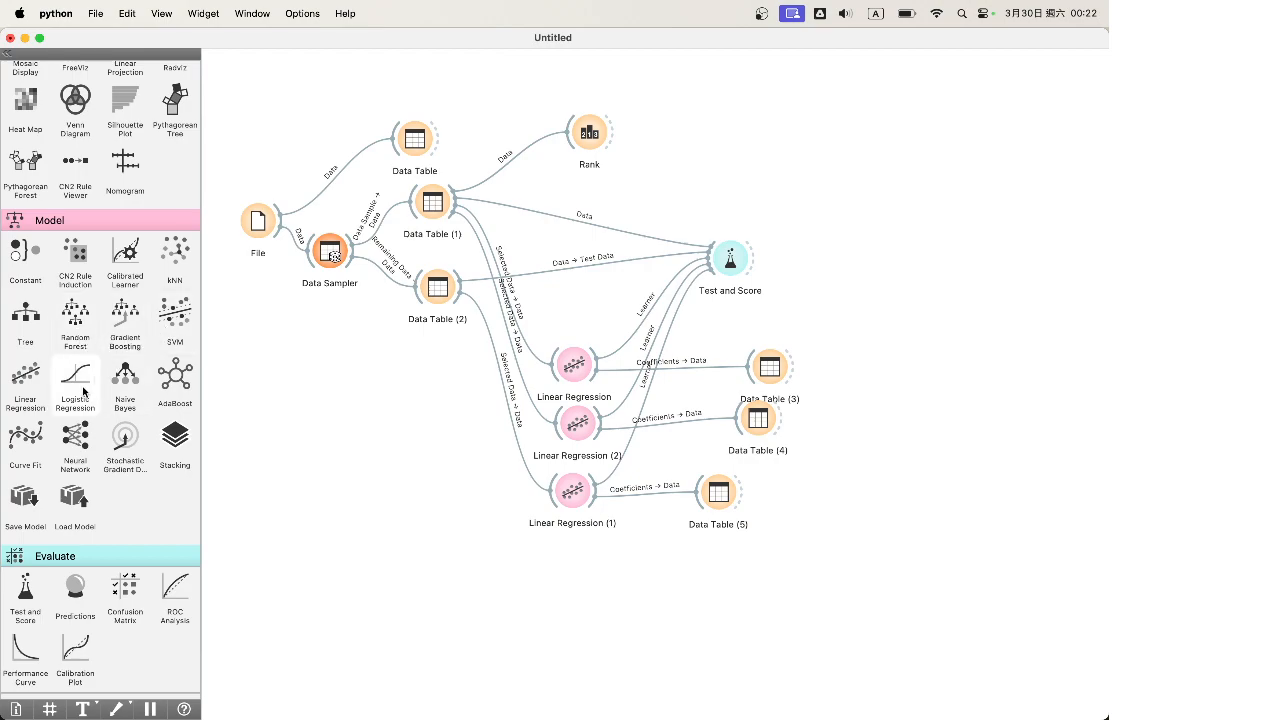
mouse_move(84, 390)
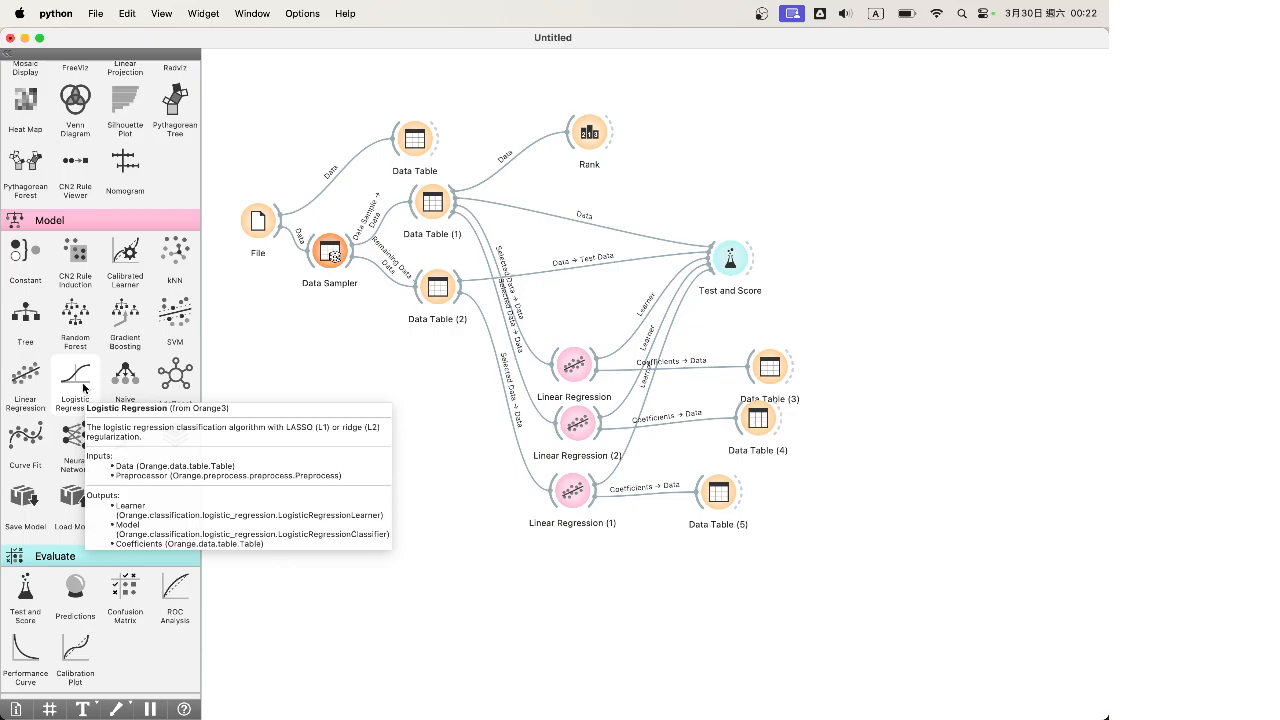
drag(84, 389, 357, 394)
double_click(357, 394)
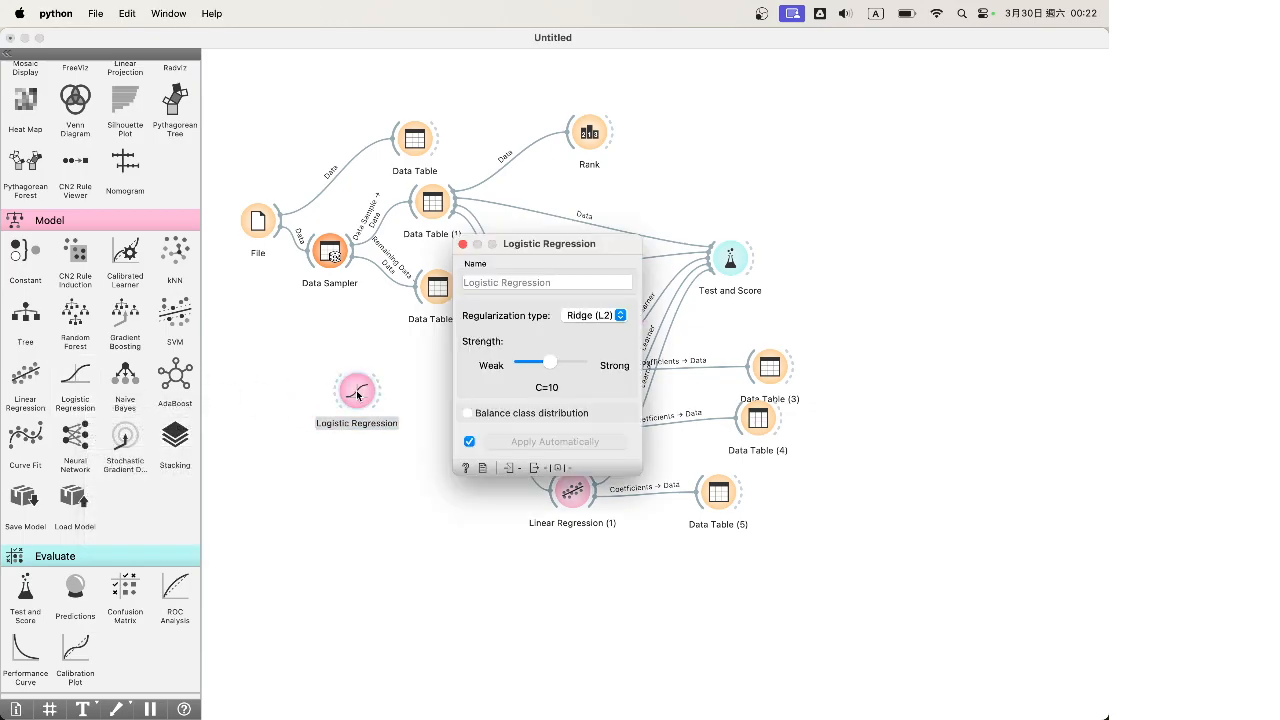
click(462, 244)
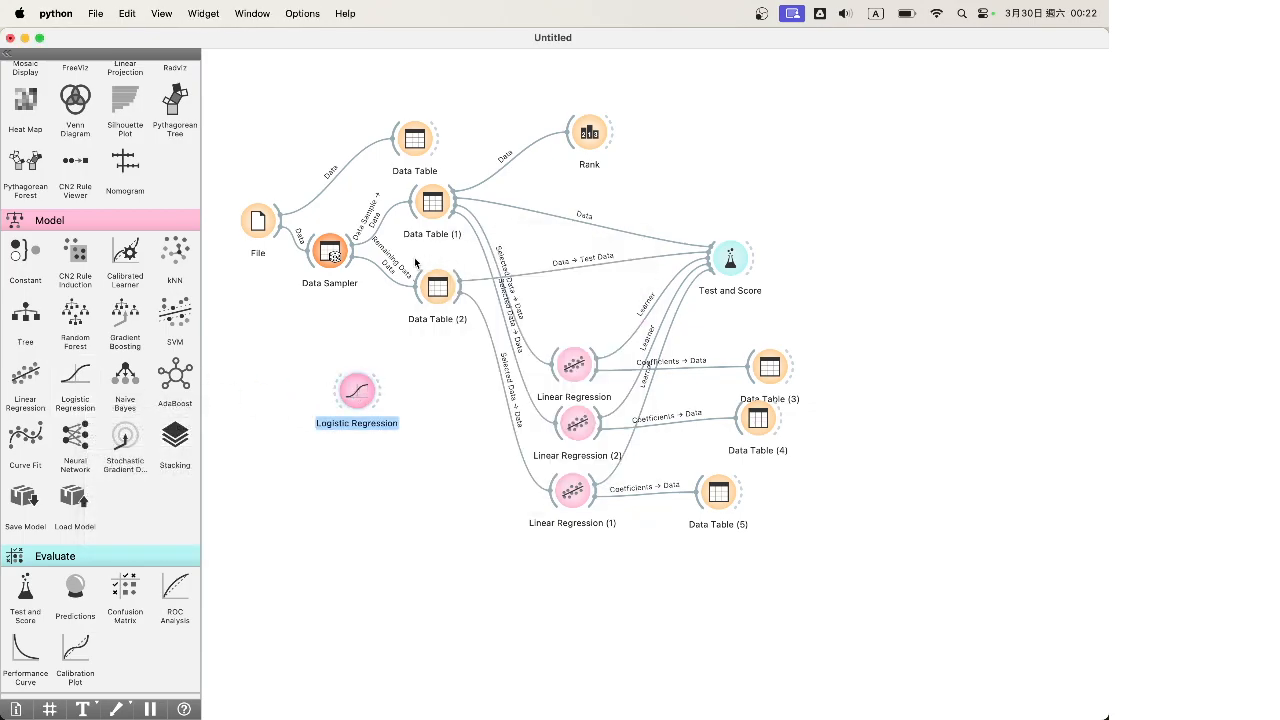
Add SVM, drop the duplicate SVM (1), then delete both Logistic Regression and SVM
click(175, 315)
click(175, 315)
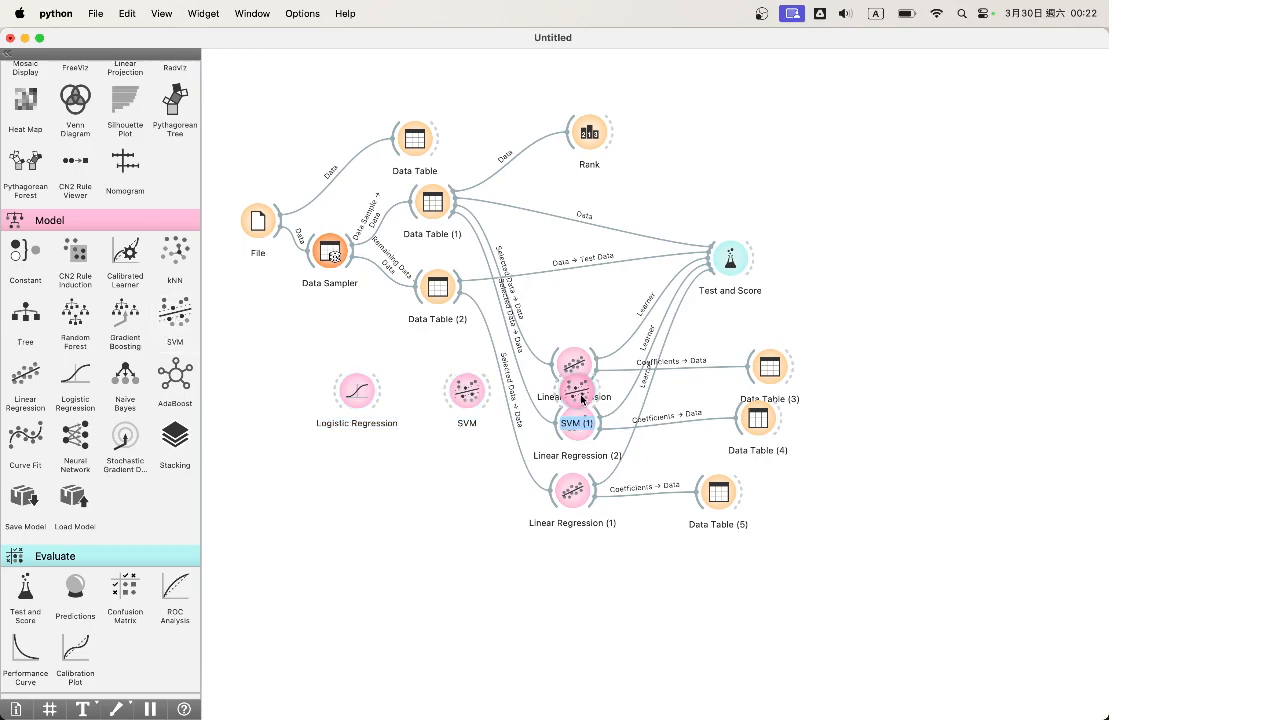
key(Delete)
drag(467, 394, 362, 467)
double_click(362, 465)
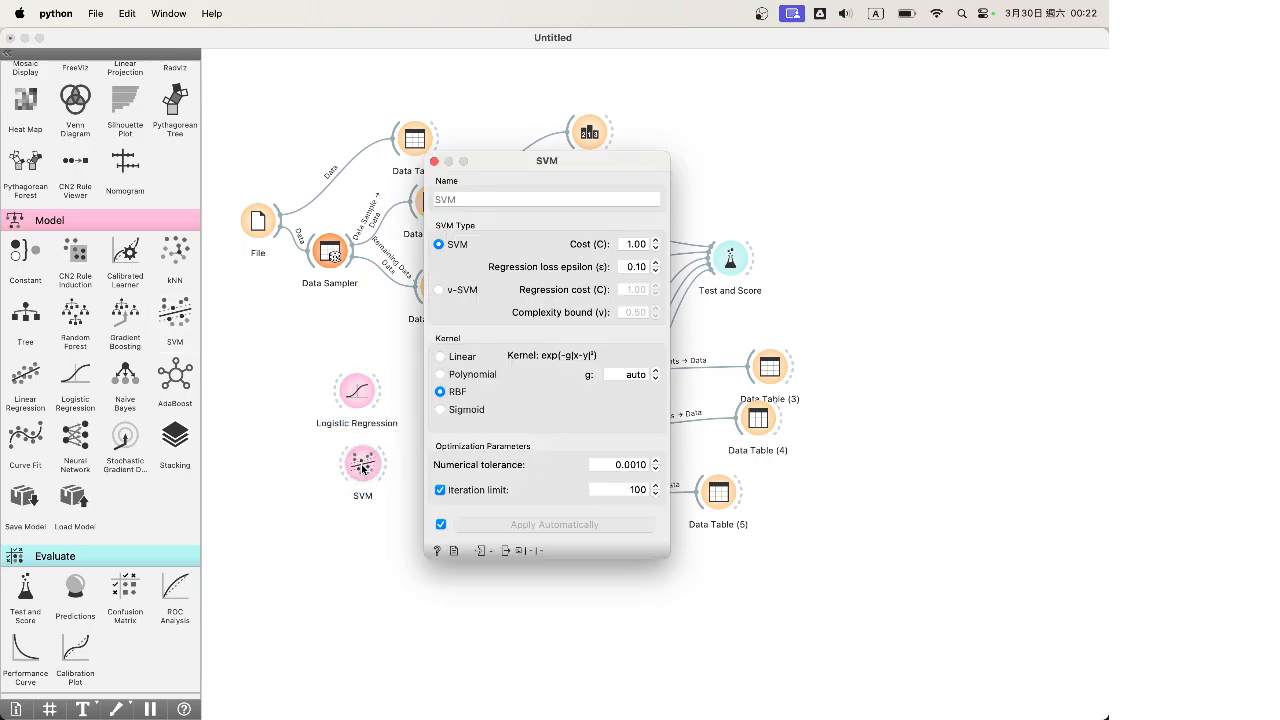
click(434, 161)
drag(424, 566, 326, 370)
key(Delete)
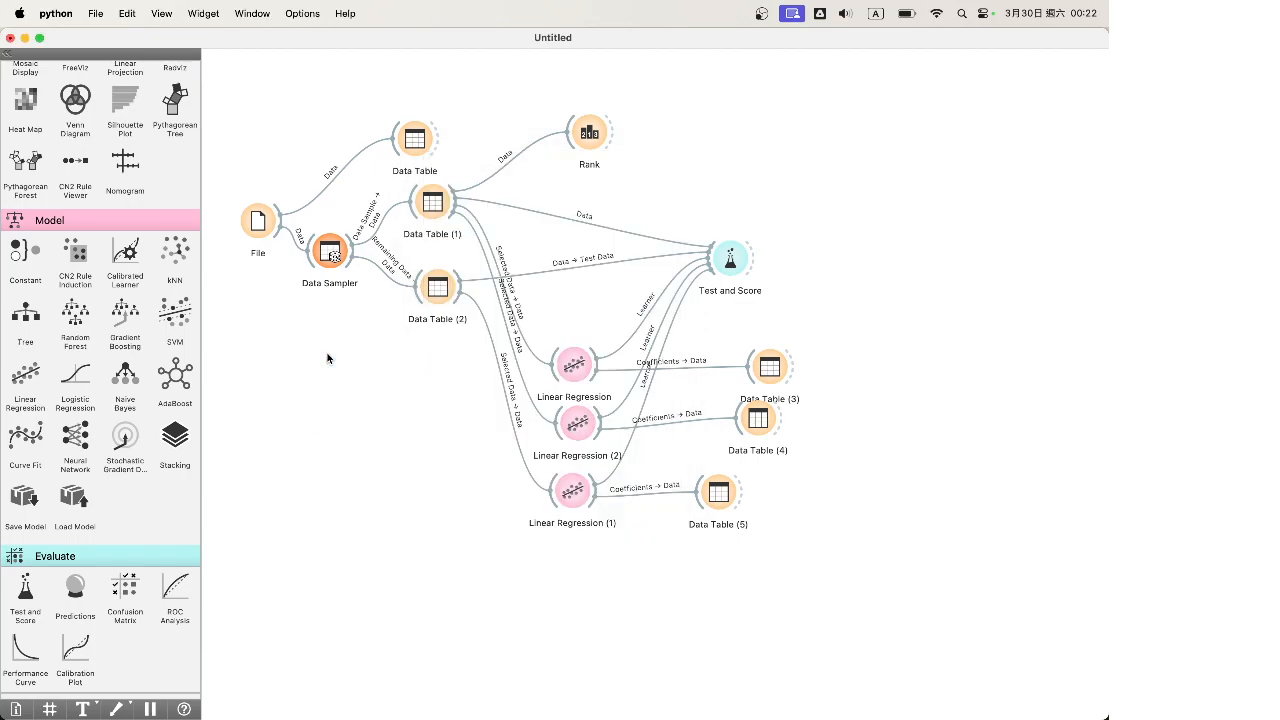
Add a Random Forest learner, check its settings, then delete it
drag(55, 317, 314, 432)
double_click(317, 431)
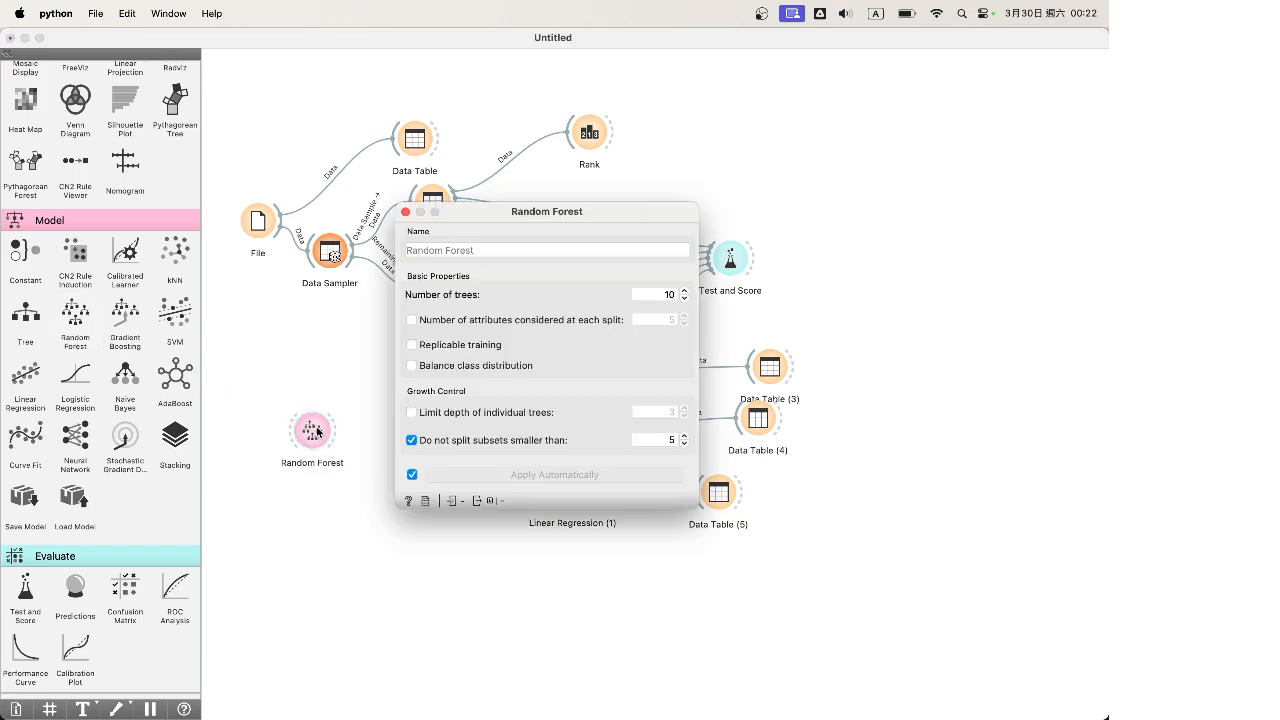
click(405, 212)
drag(363, 564, 280, 414)
key(Delete)
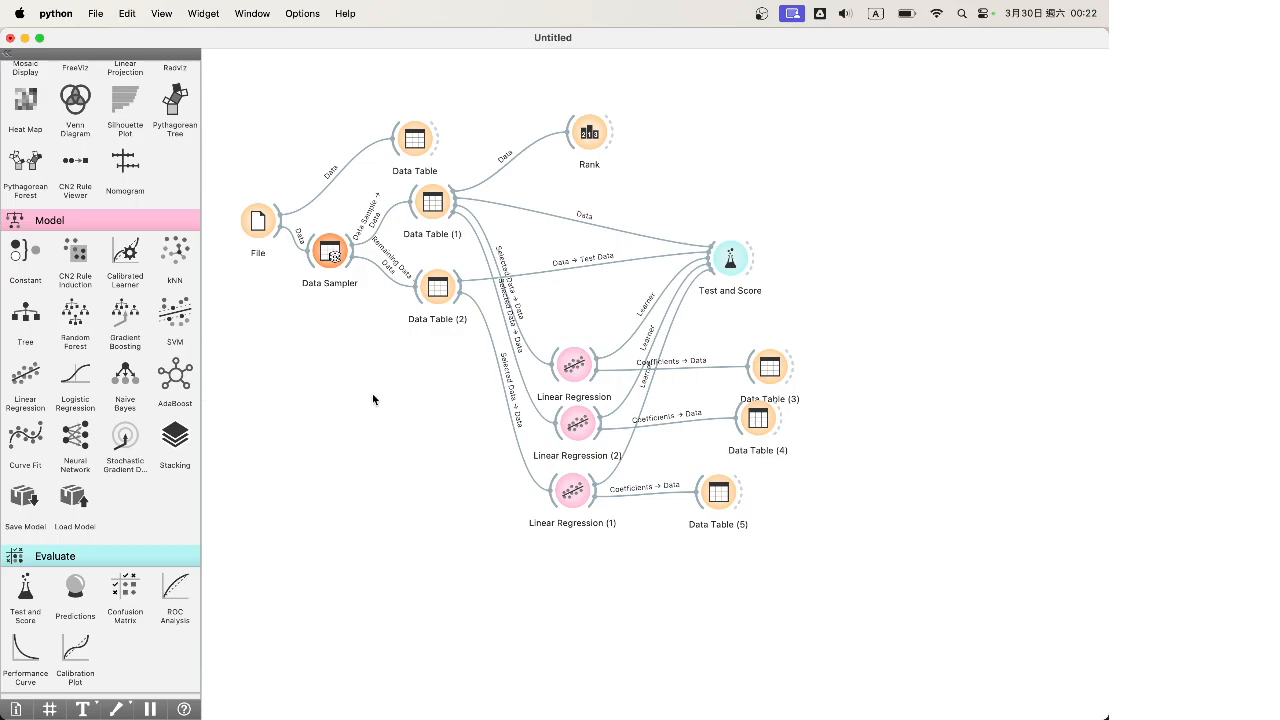
Nudge Linear Regression (1) and (2), then move the whole regression branch up and right
drag(574, 425, 573, 430)
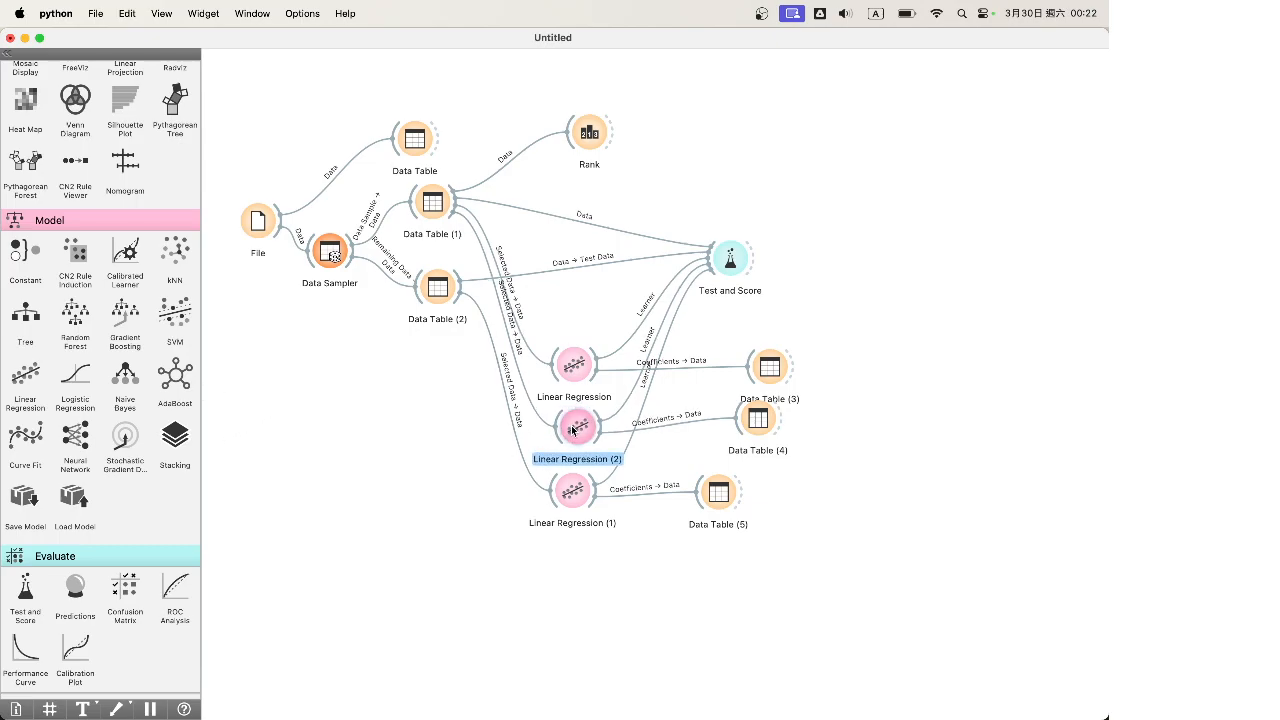
drag(576, 490, 584, 495)
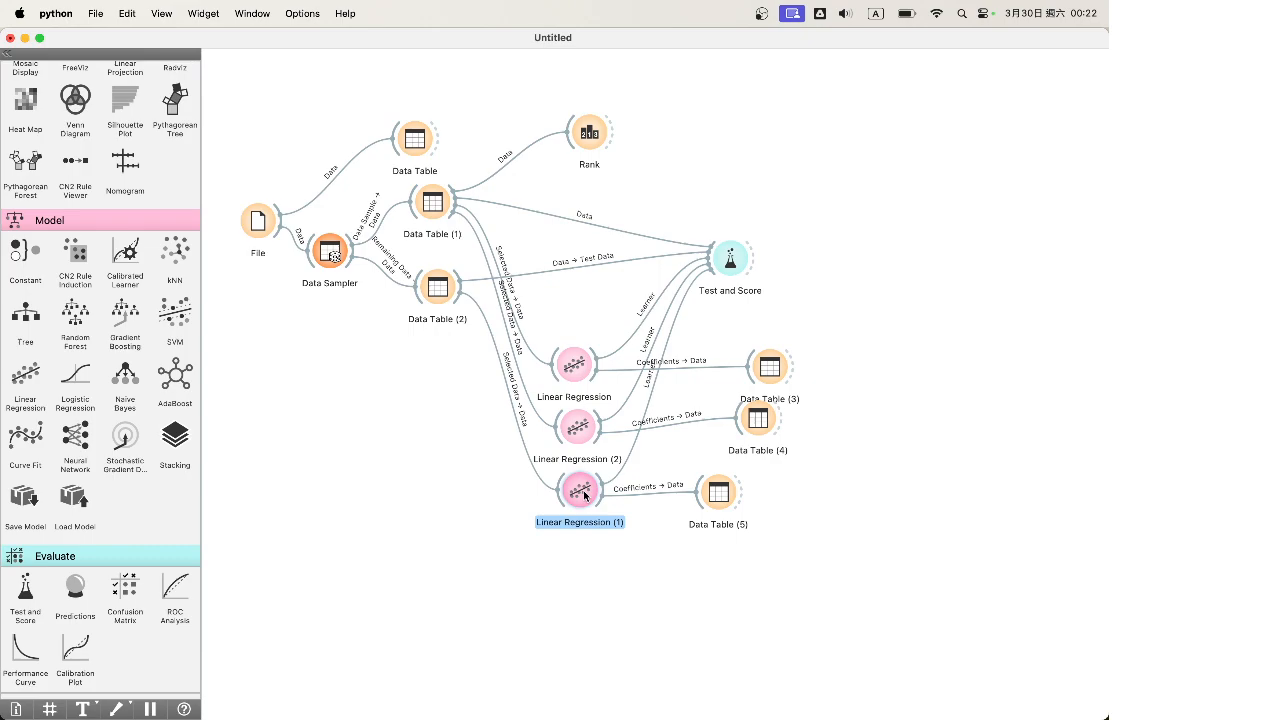
click(891, 579)
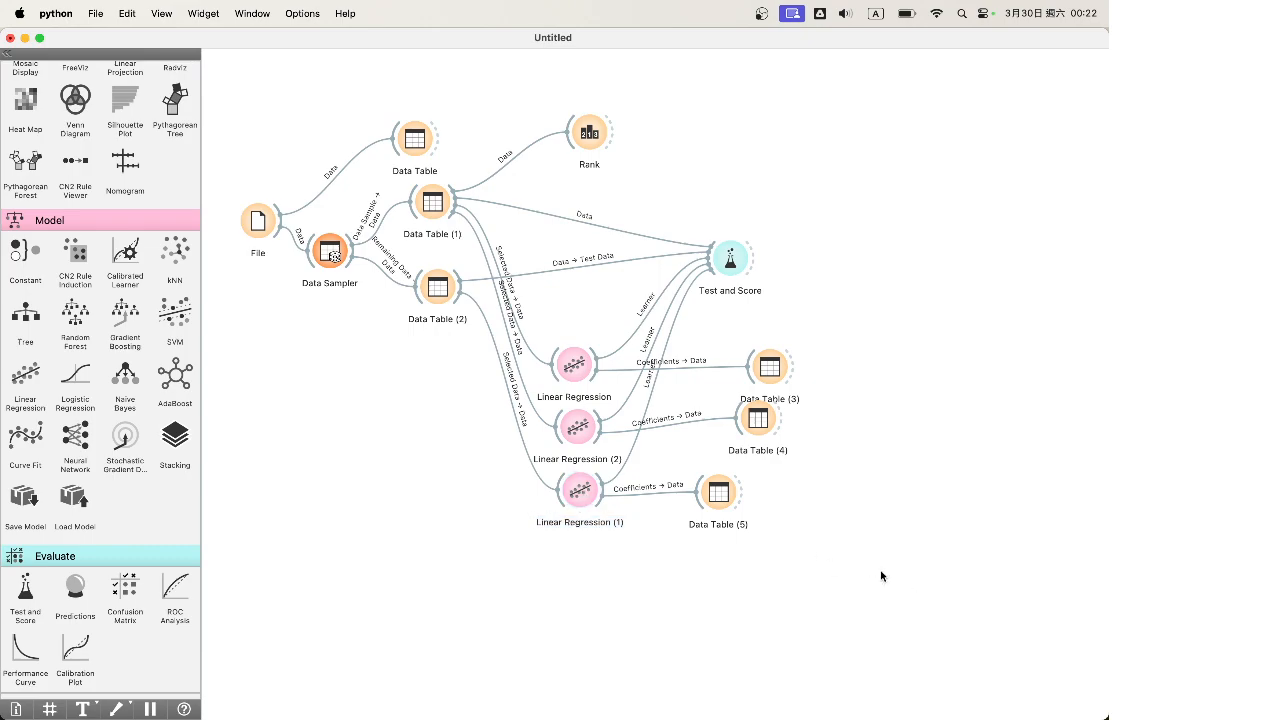
drag(881, 576, 514, 66)
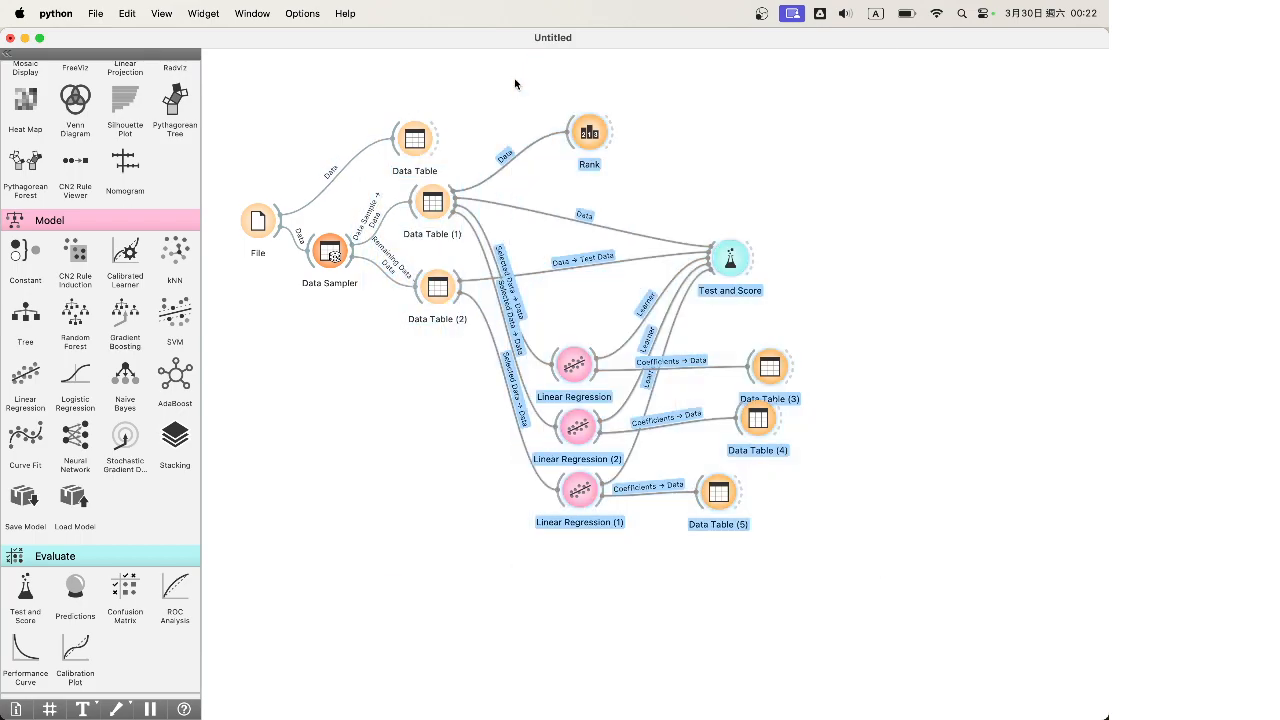
drag(593, 131, 644, 82)
click(311, 556)
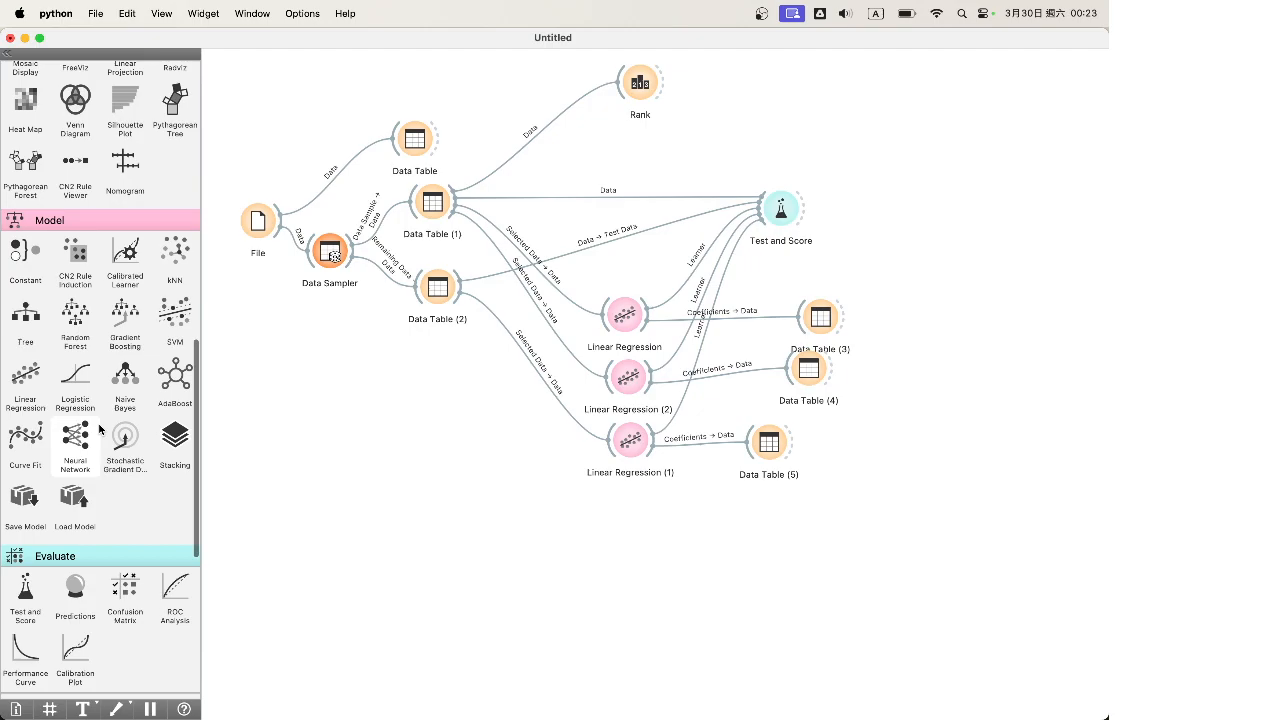
Review the original File widget's settings
click(259, 234)
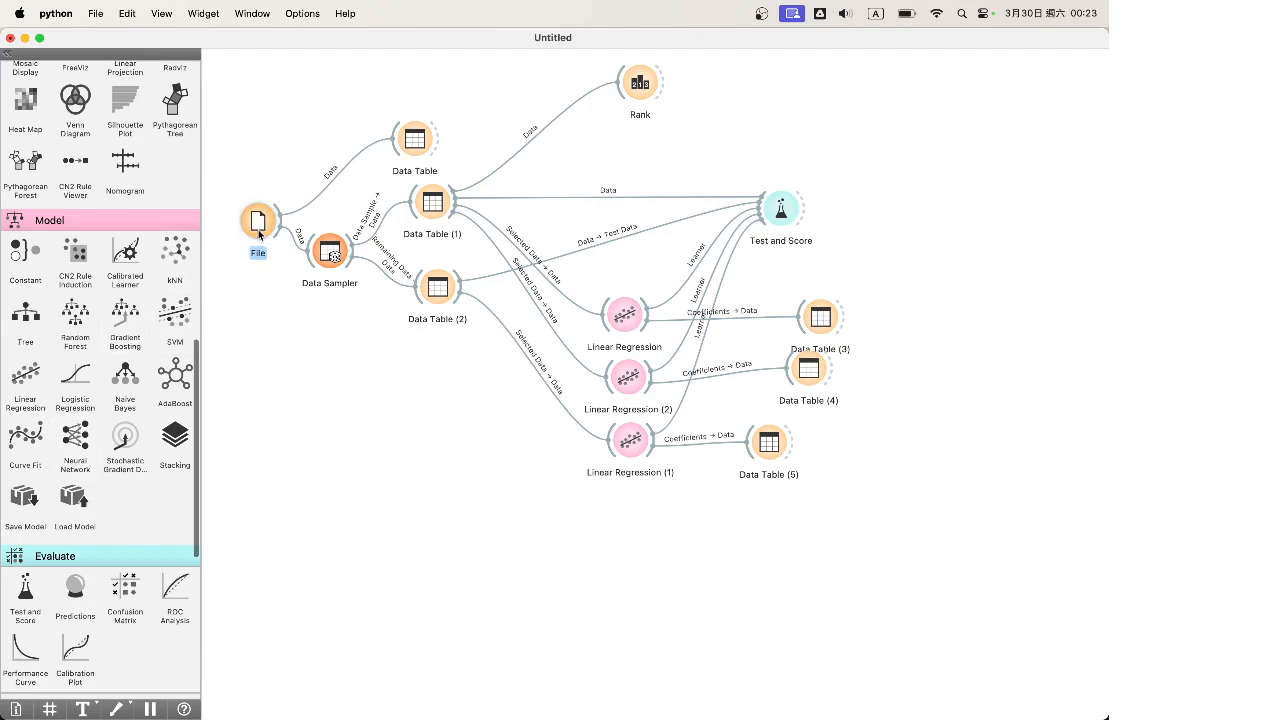
double_click(259, 234)
key(super+w)
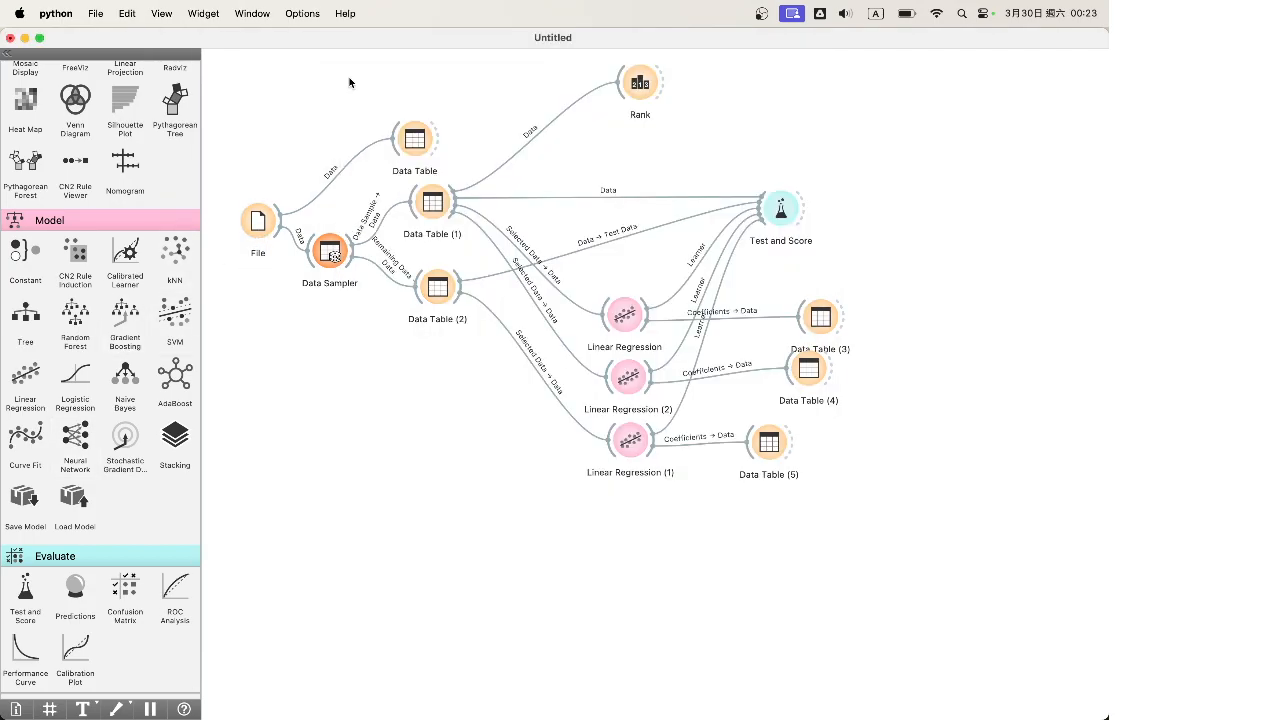
Add File (1) loaded with datasets/heart_disease.tab, 303 instances
scroll(100, 300, up, 15)
drag(25, 105, 281, 443)
double_click(283, 443)
click(543, 125)
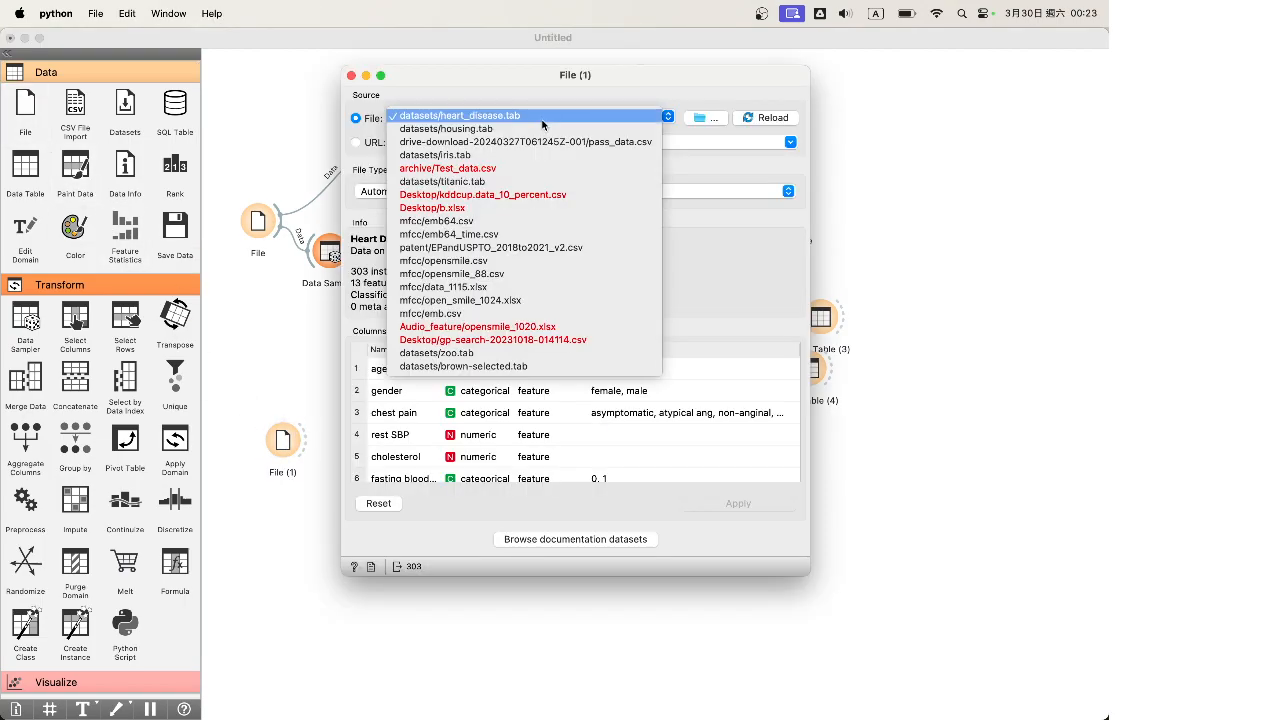
click(543, 120)
scroll(570, 405, down, 5)
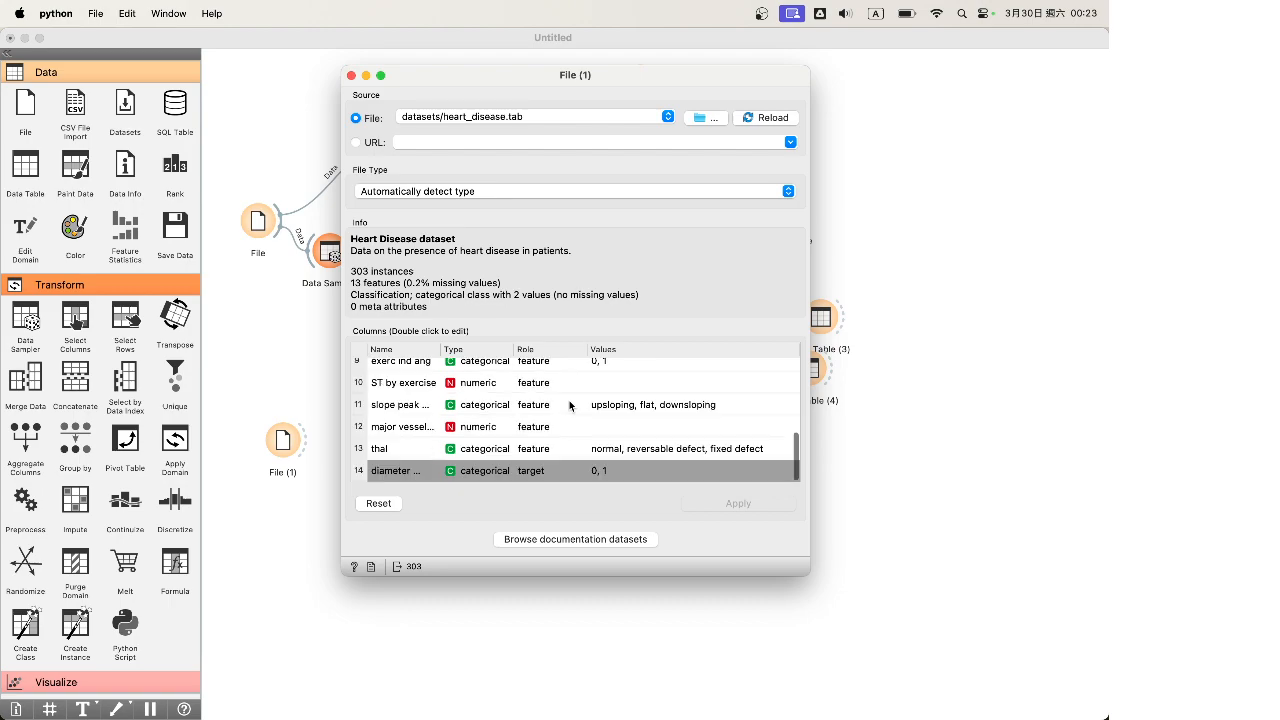
scroll(499, 450, up, 5)
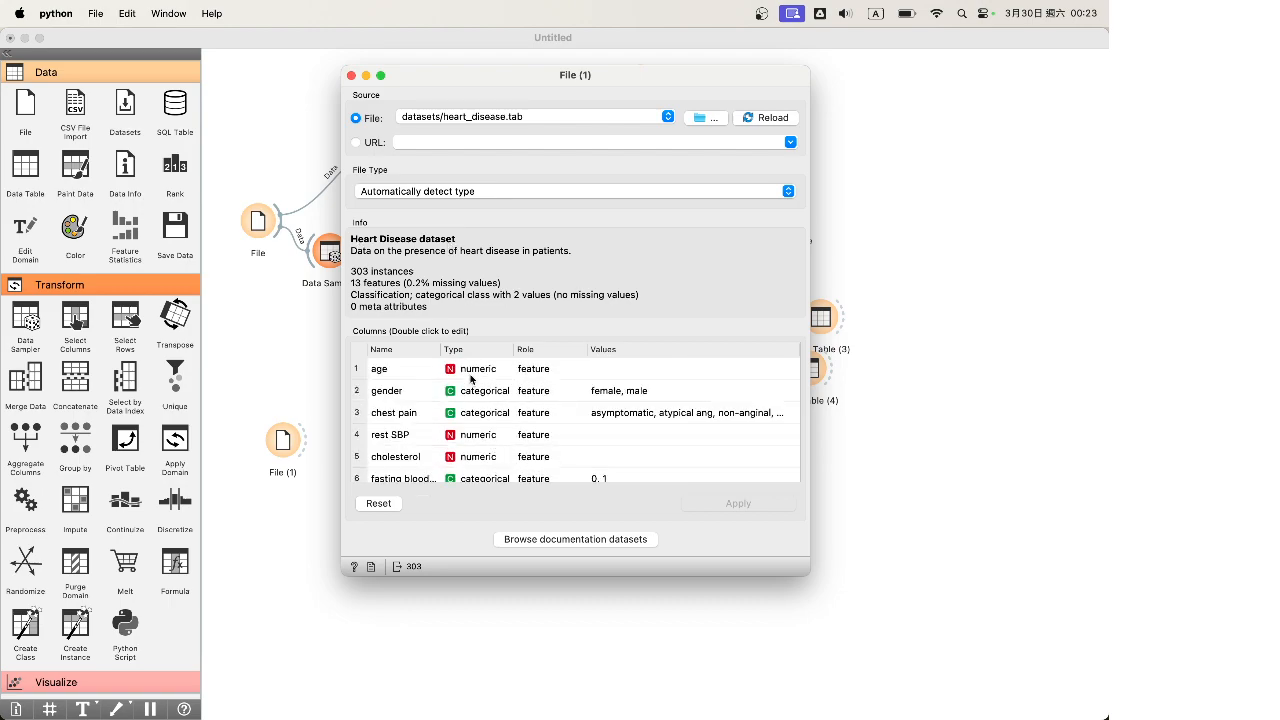
scroll(477, 406, down, 5)
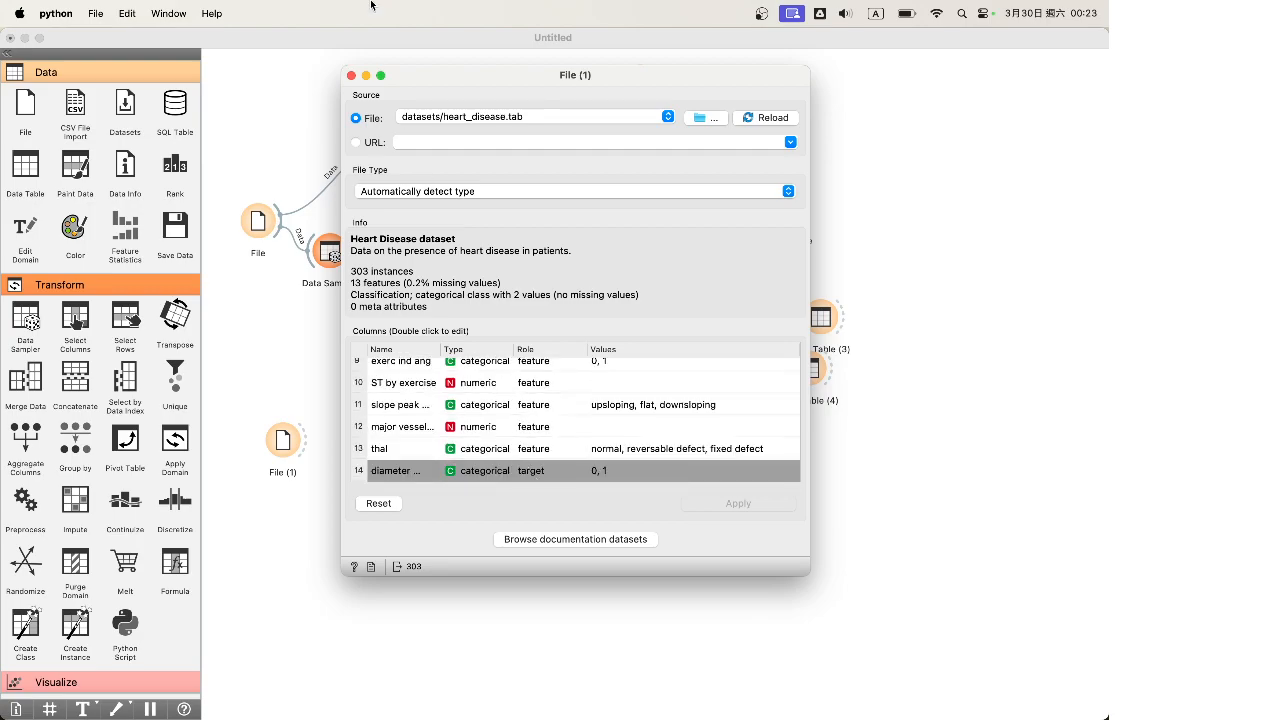
click(351, 75)
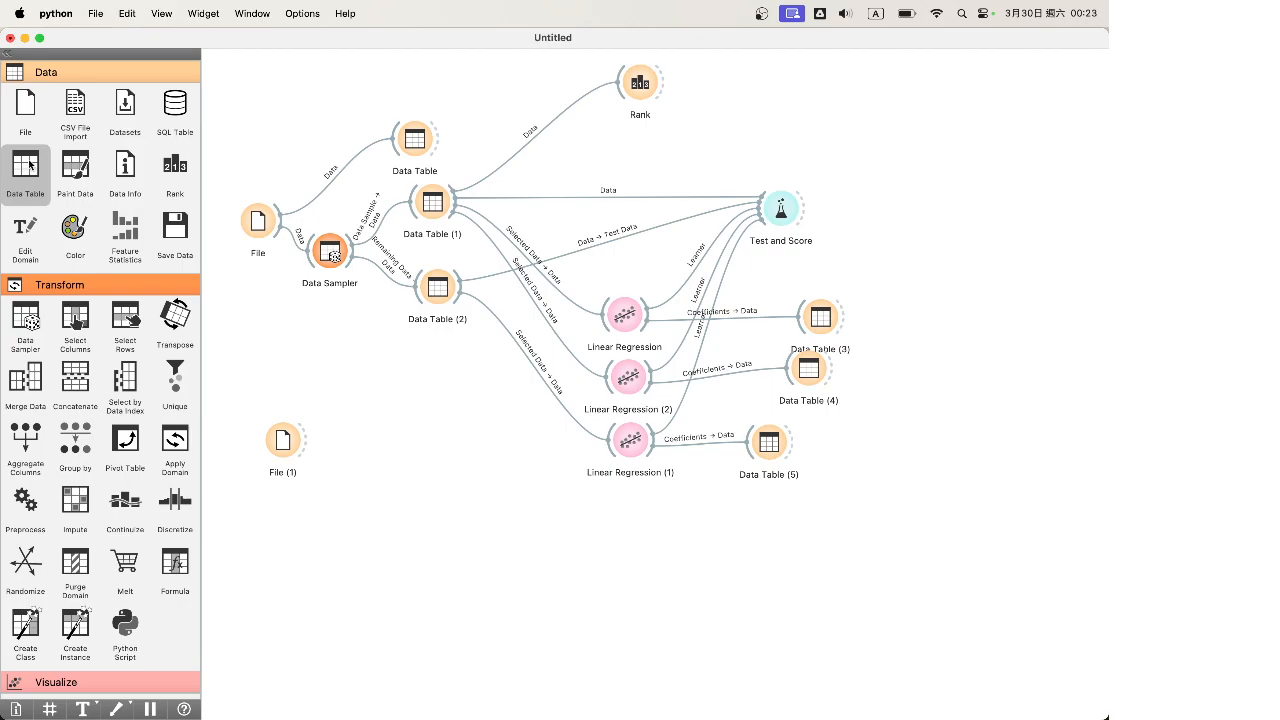
Add Data Table (6) linked to File (1) and review the 303-row heart disease data
drag(25, 165, 348, 400)
mouse_move(306, 440)
mouse_down()
mouse_move(352, 402)
mouse_move(425, 405)
mouse_up()
double_click(425, 405)
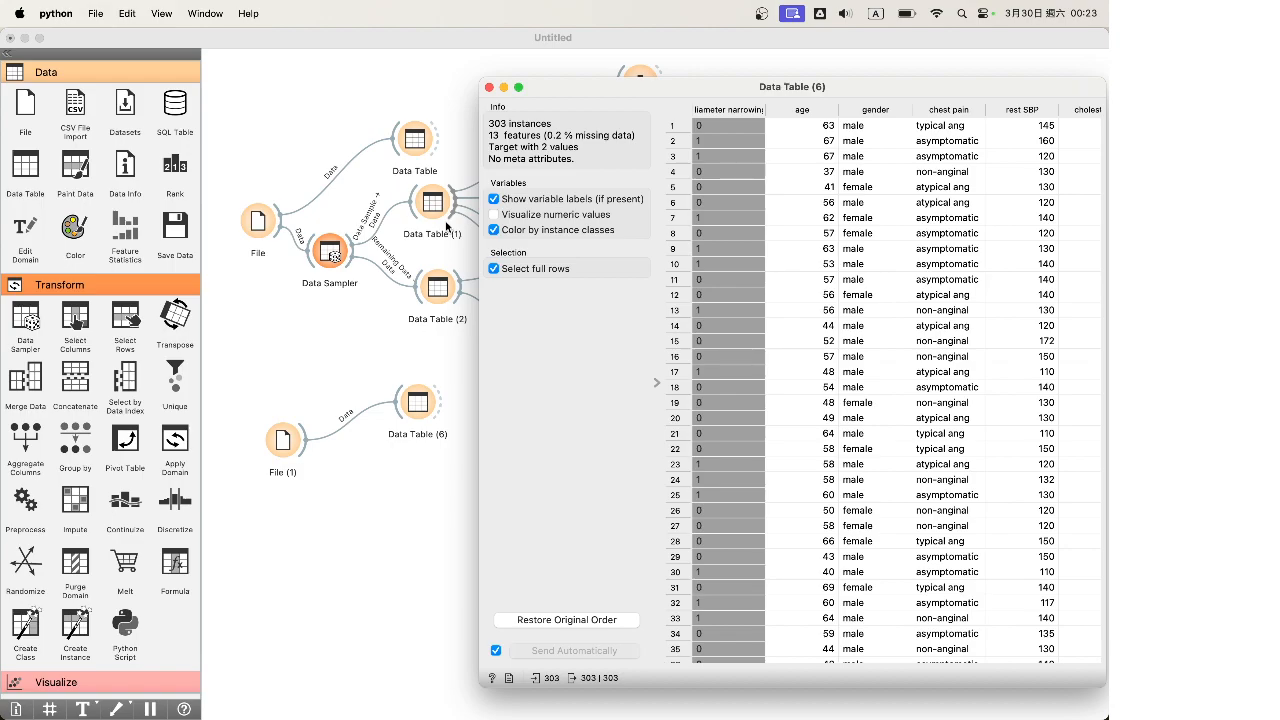
click(489, 87)
double_click(418, 402)
drag(953, 87, 727, 86)
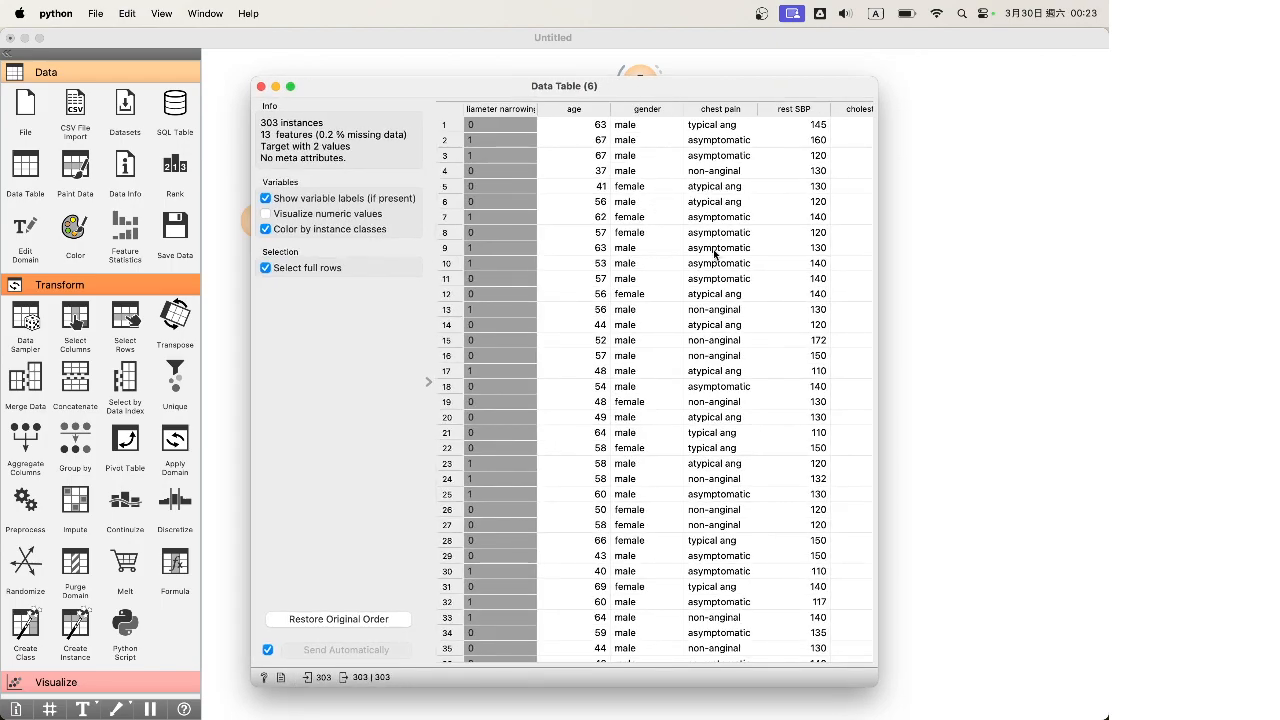
click(261, 87)
scroll(88, 410, down, 5)
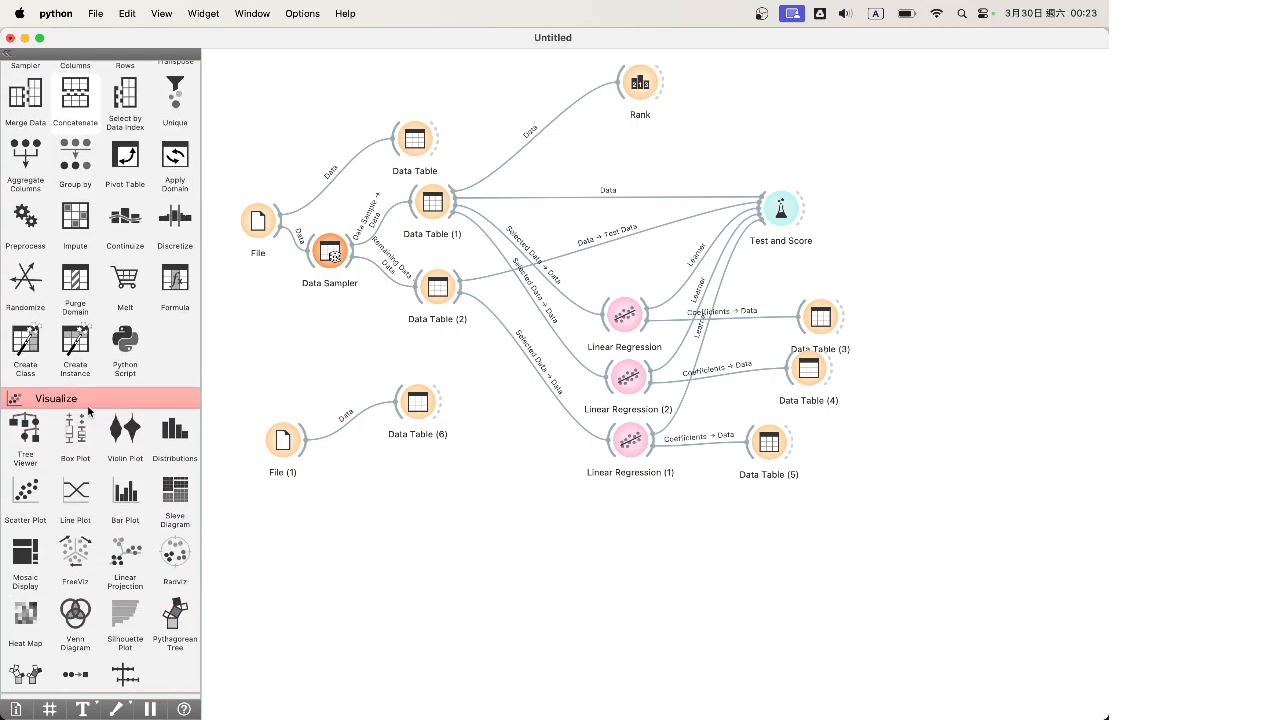
Add Logistic Regression and Test and Score (1), wiring File (1) data and the logistic learner into it
scroll(88, 410, down, 15)
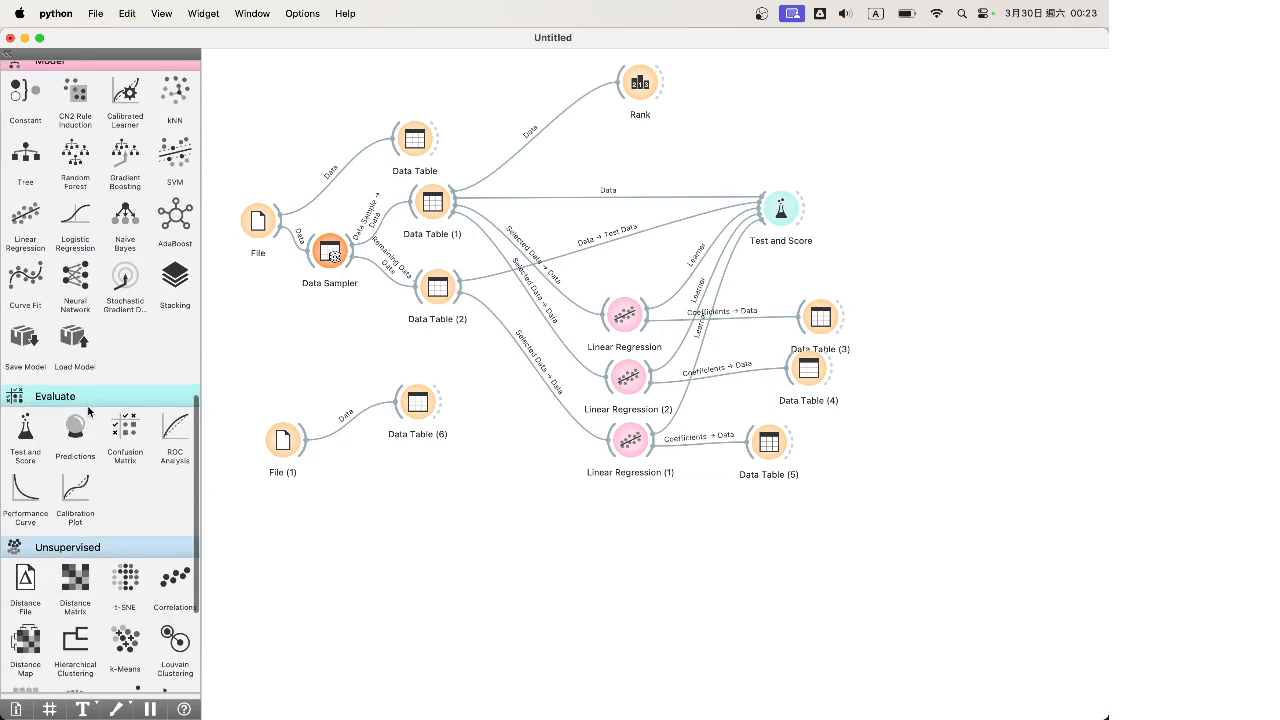
drag(78, 228, 362, 514)
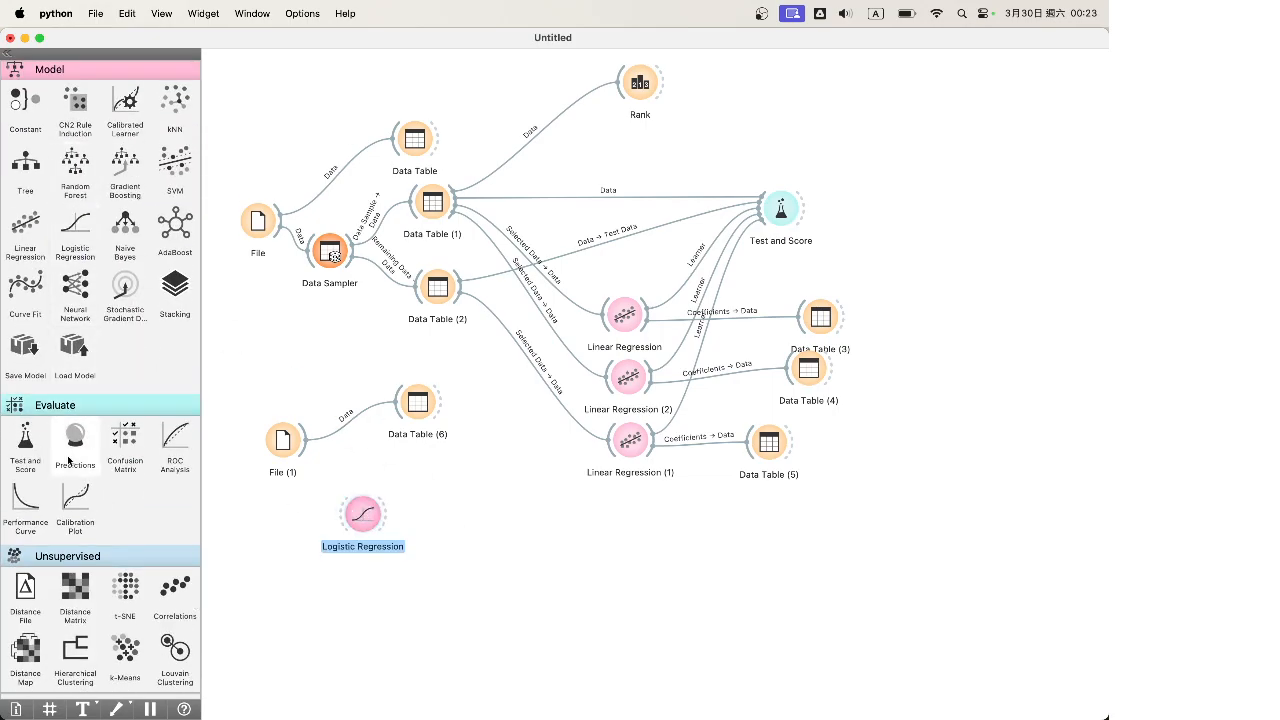
drag(25, 440, 512, 437)
drag(418, 402, 365, 363)
drag(305, 440, 500, 437)
drag(386, 516, 498, 456)
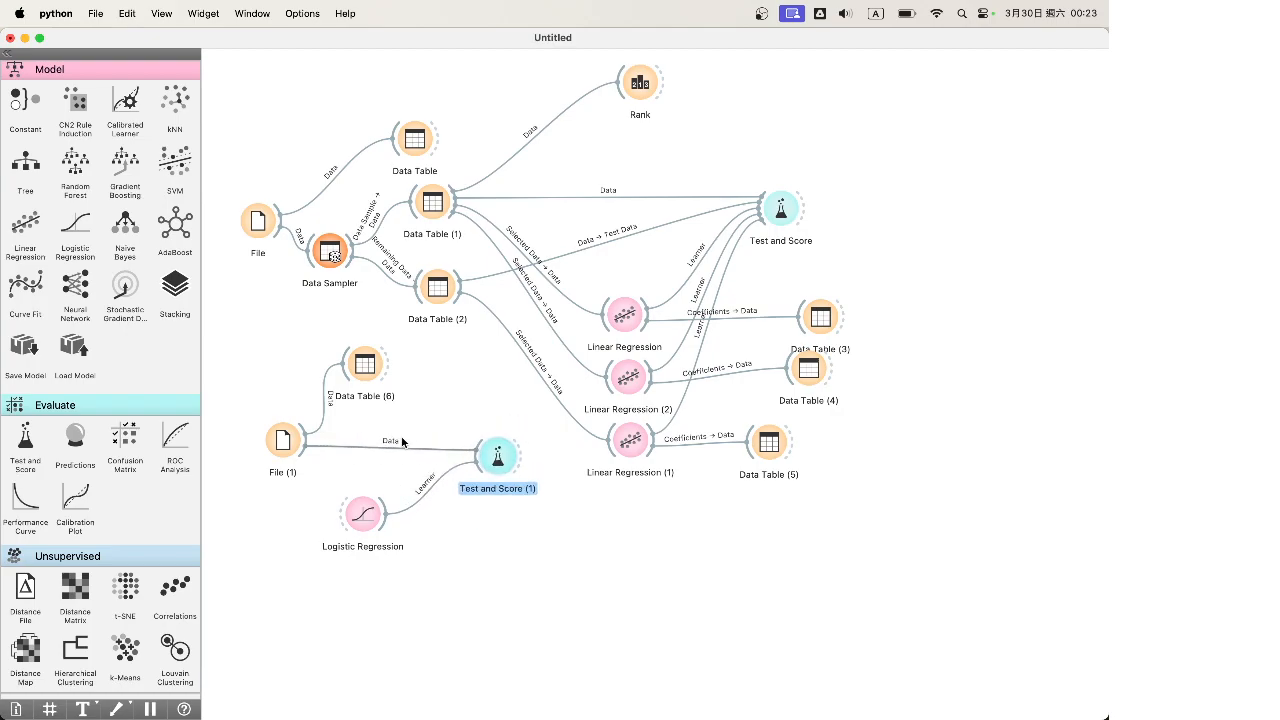
drag(365, 363, 375, 368)
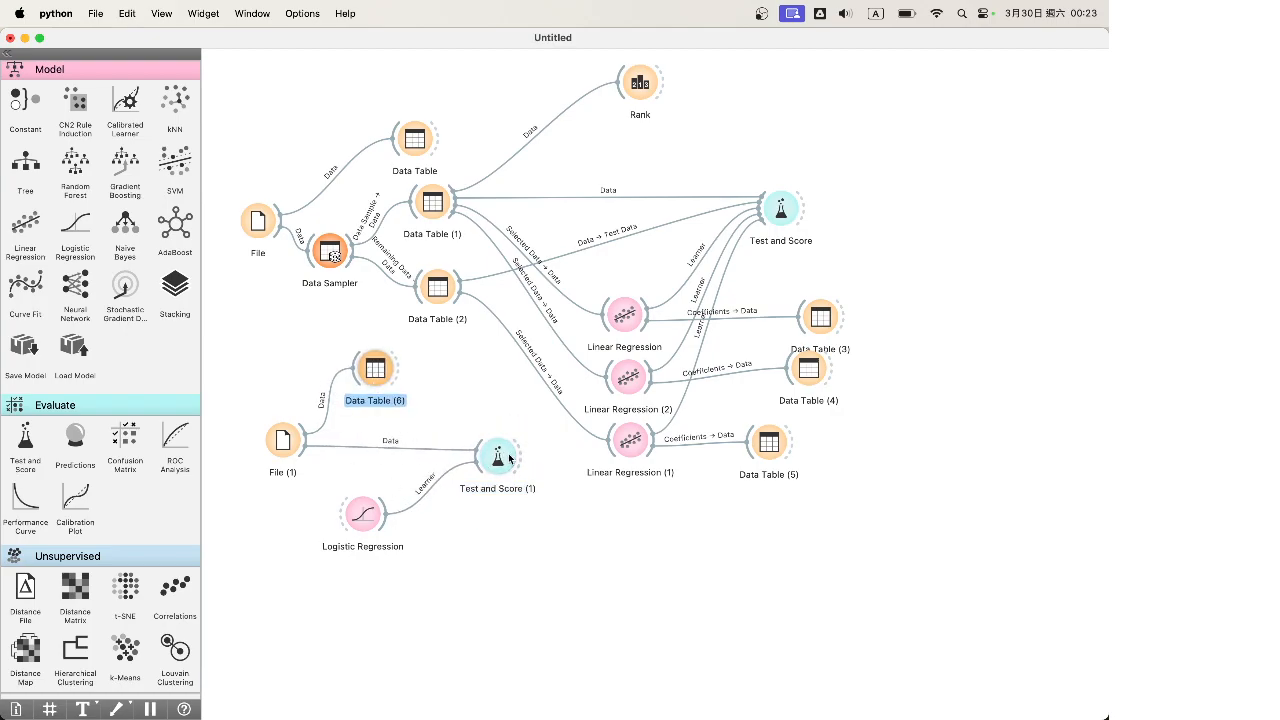
Open Data Table (6) and inspect heart-data rows 1, 2 and 5
double_click(386, 372)
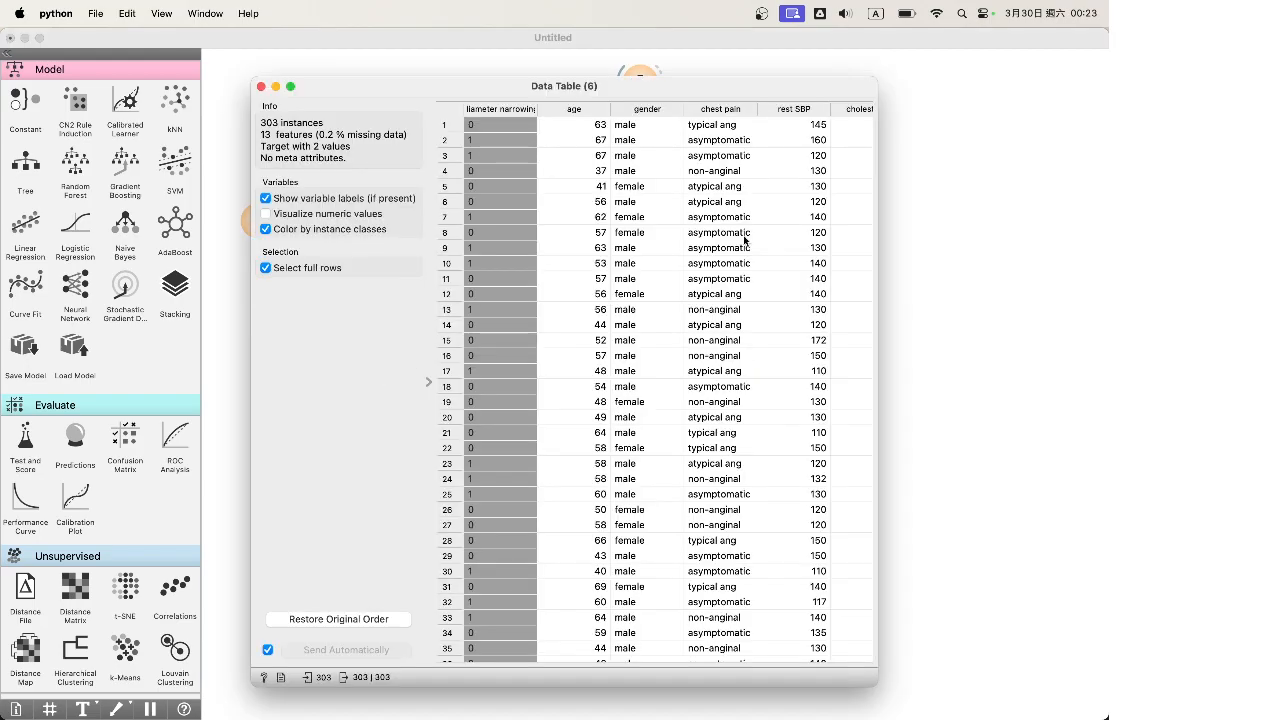
click(649, 125)
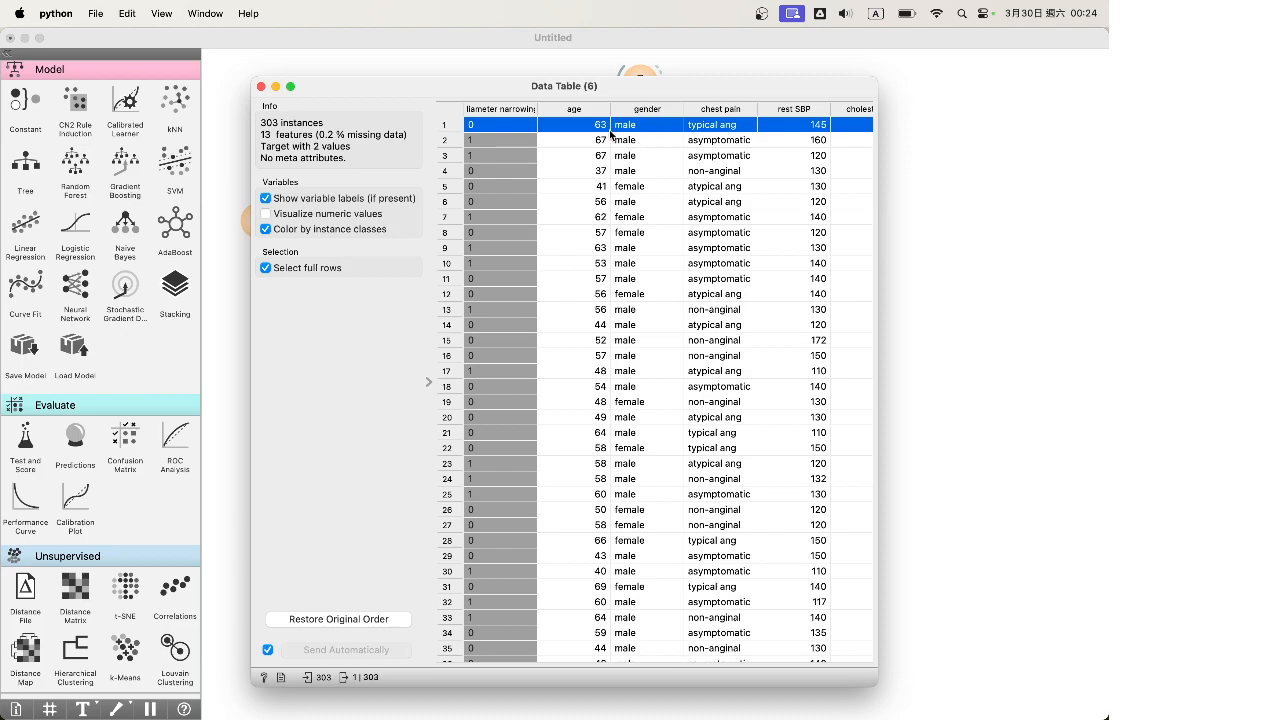
click(633, 189)
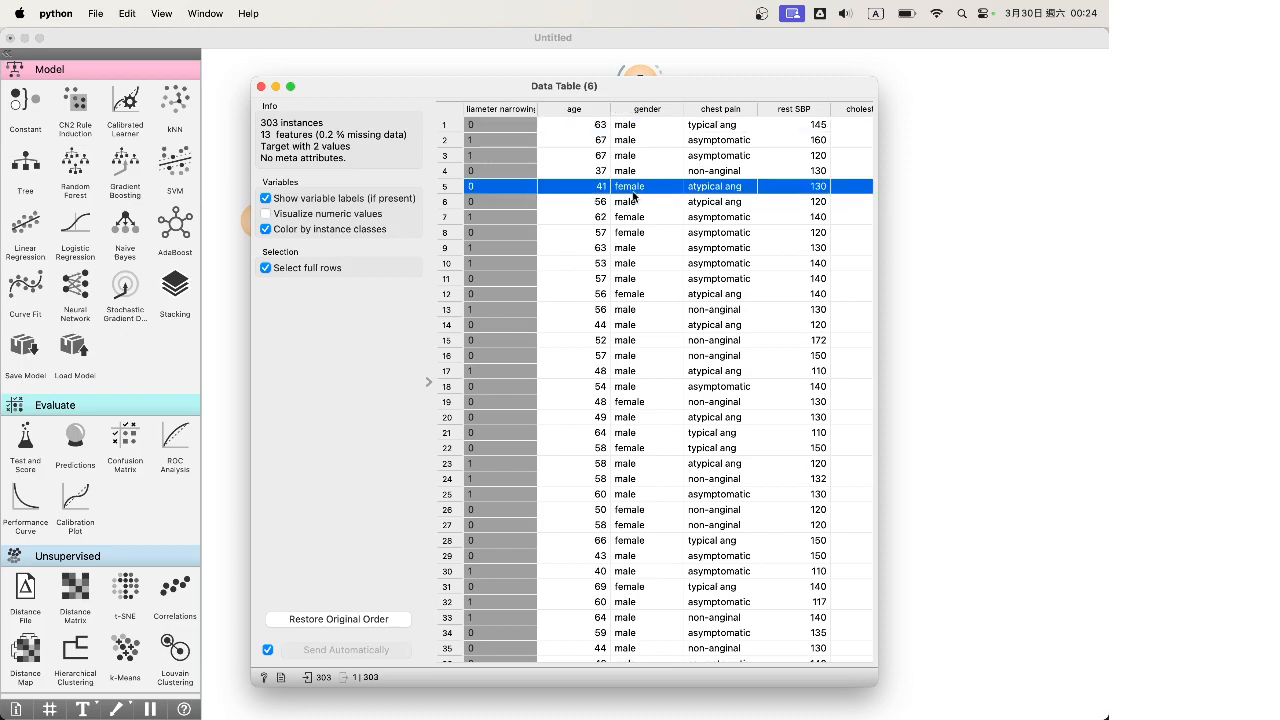
click(645, 123)
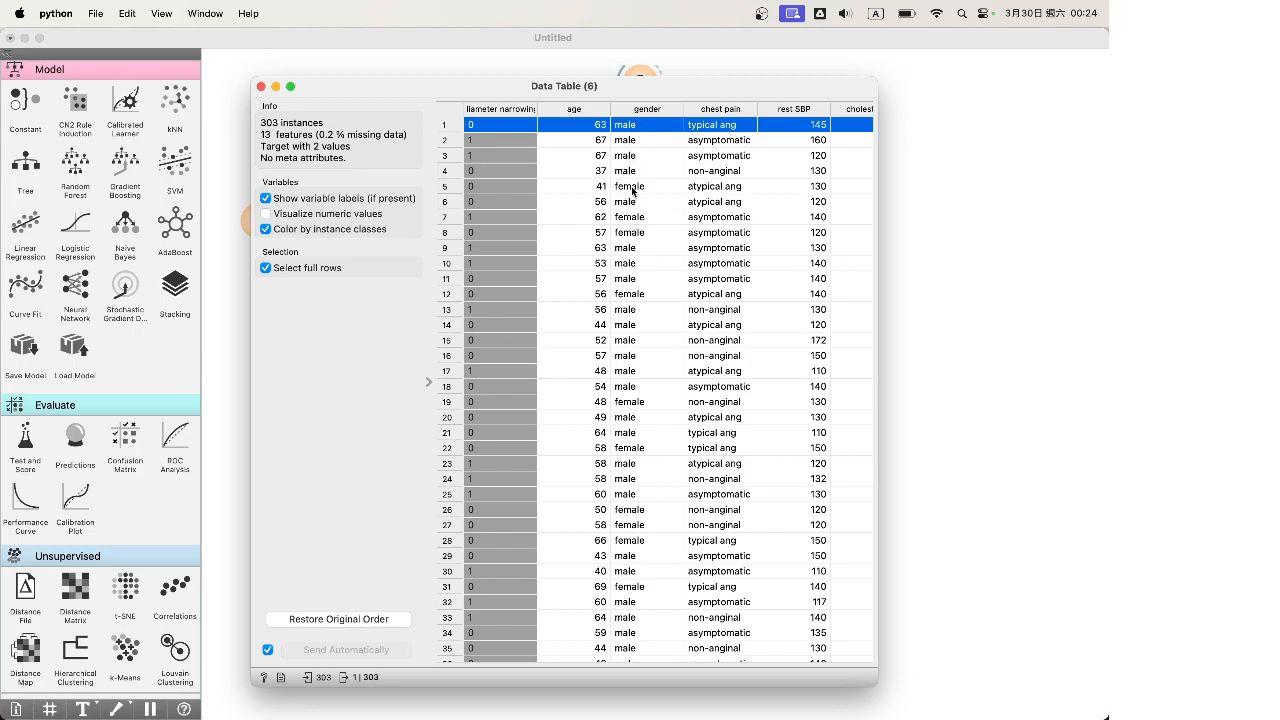
click(637, 142)
click(639, 128)
click(641, 142)
click(642, 125)
Compare row 4 (37-year-old male) with row 5 (41-year-old female)
click(625, 176)
click(625, 186)
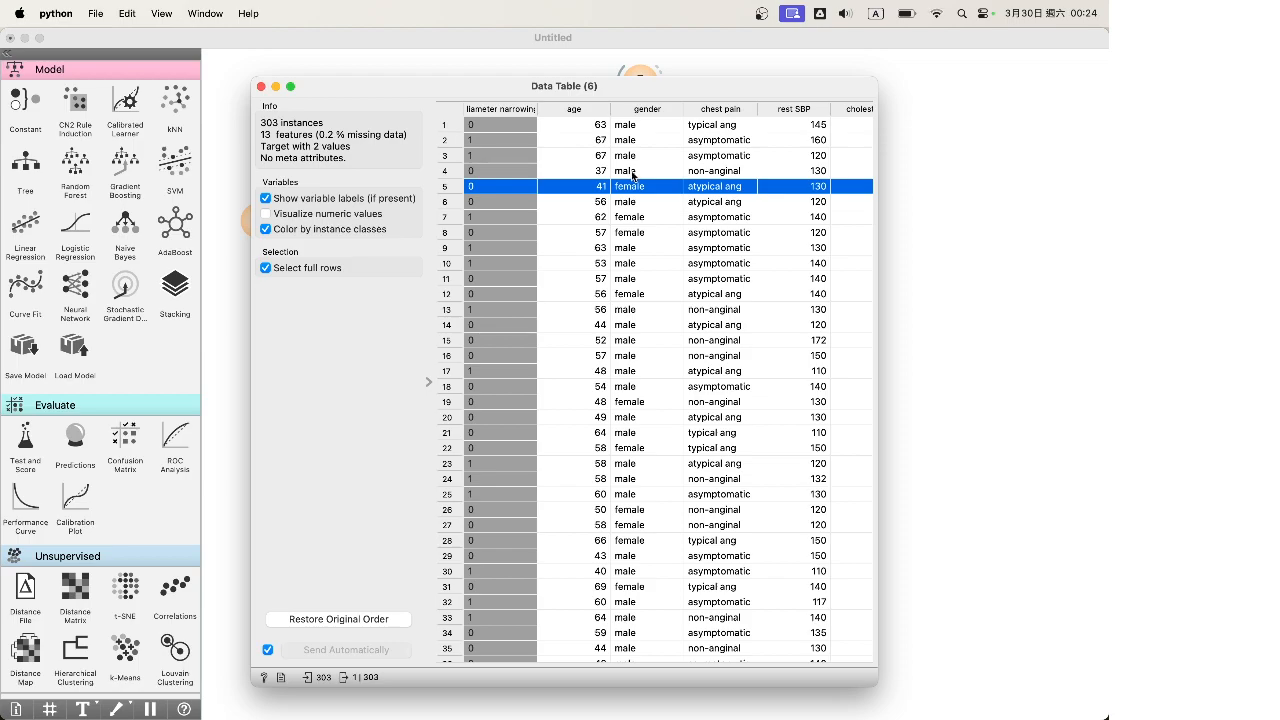
click(632, 174)
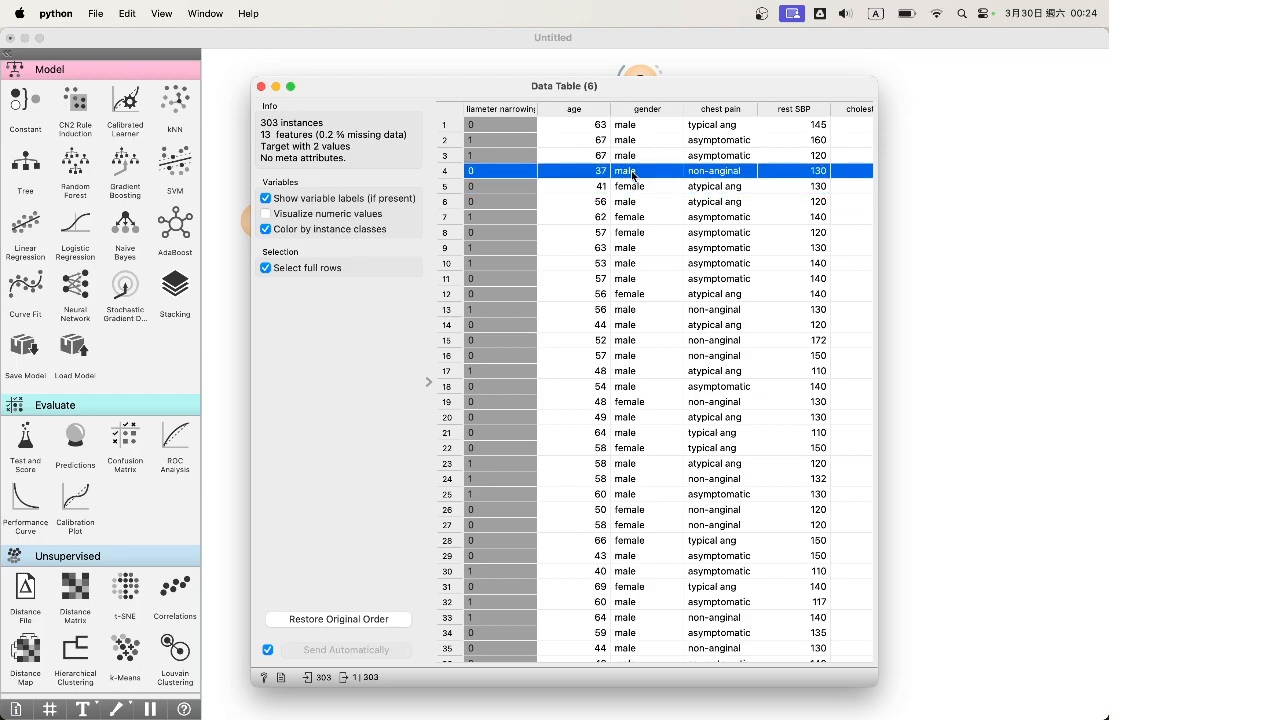
click(639, 189)
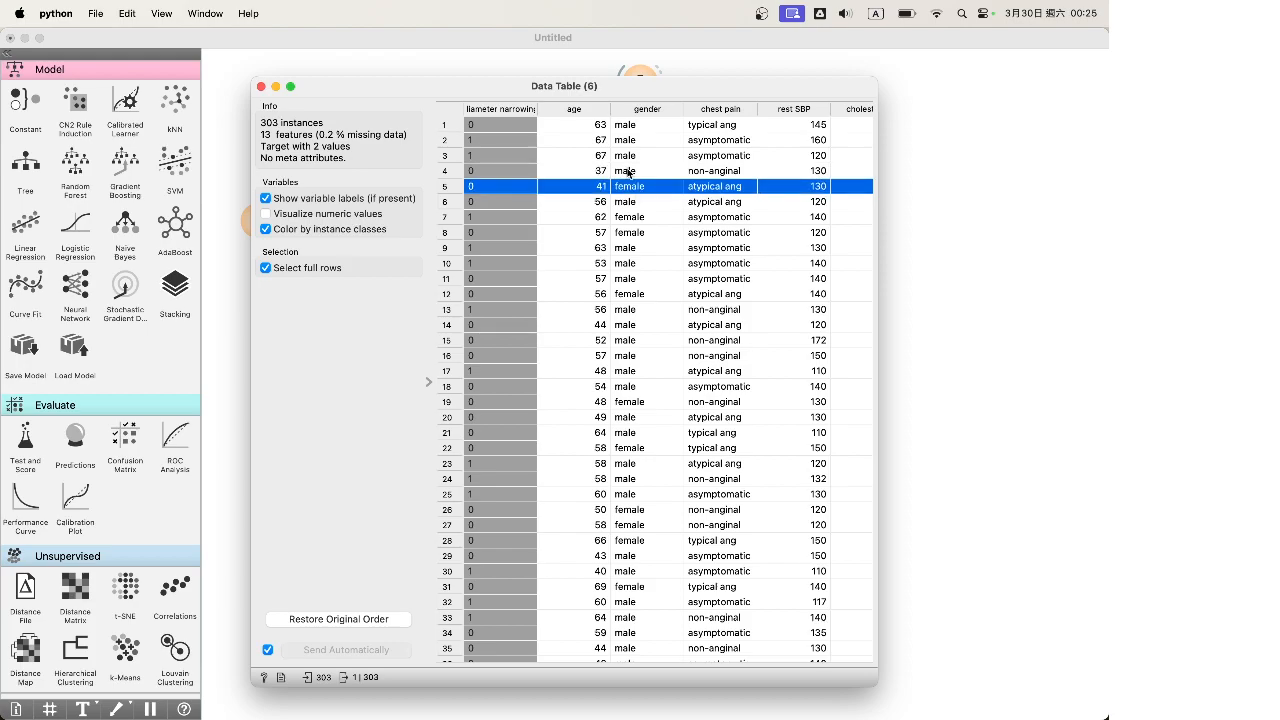
click(628, 173)
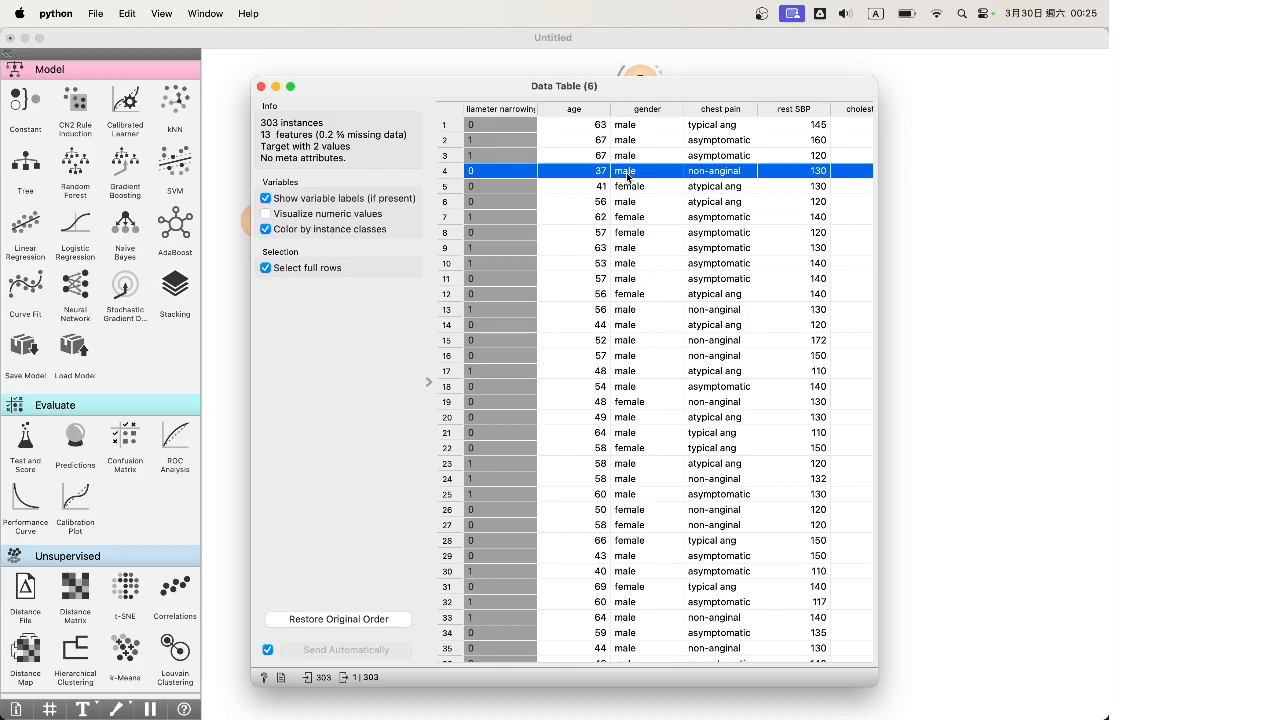
click(631, 193)
Sort the rows by 'slope peak exc ST' and widen that column
scroll(631, 194, right, 5)
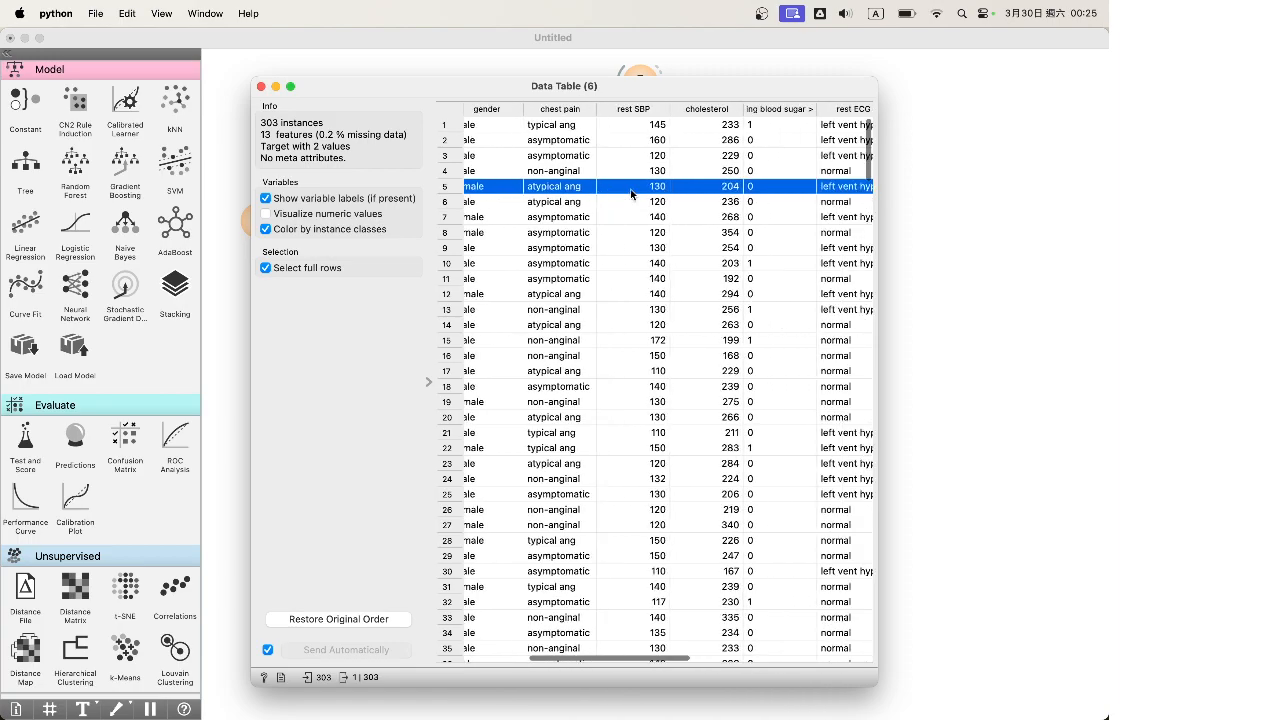
scroll(631, 193, right, 5)
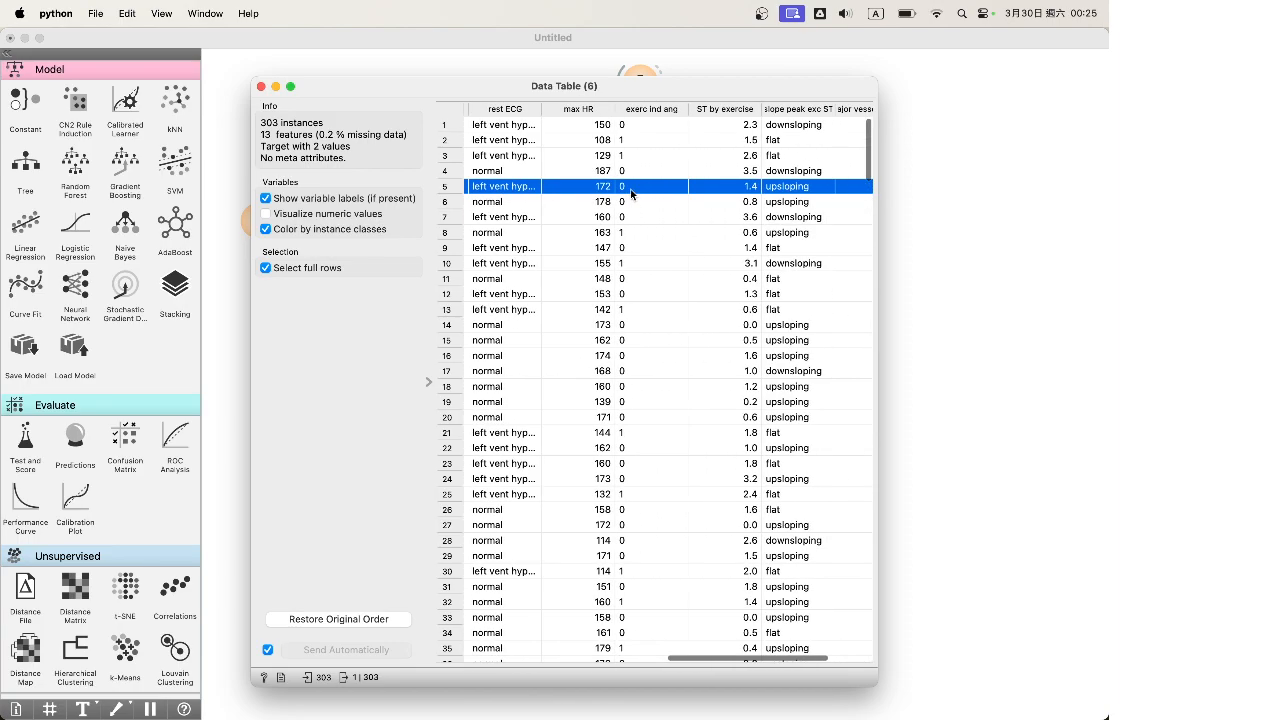
click(726, 110)
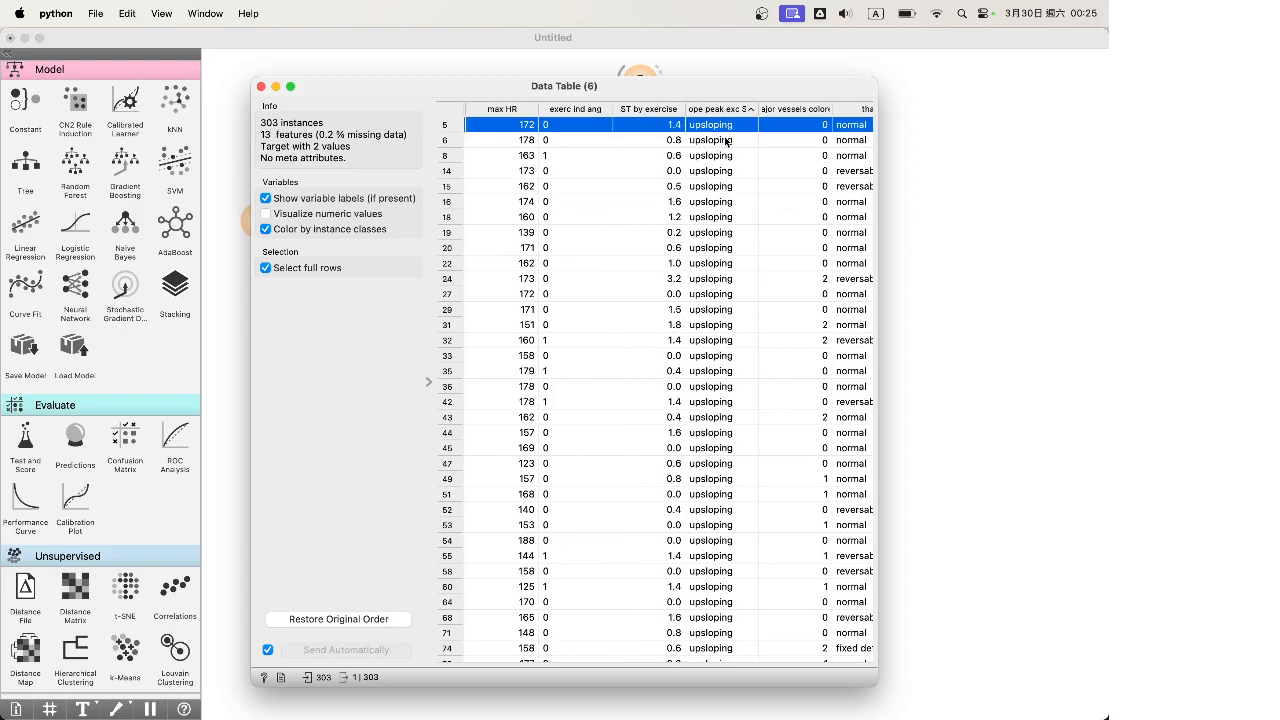
scroll(735, 441, down, 20)
scroll(736, 447, up, 20)
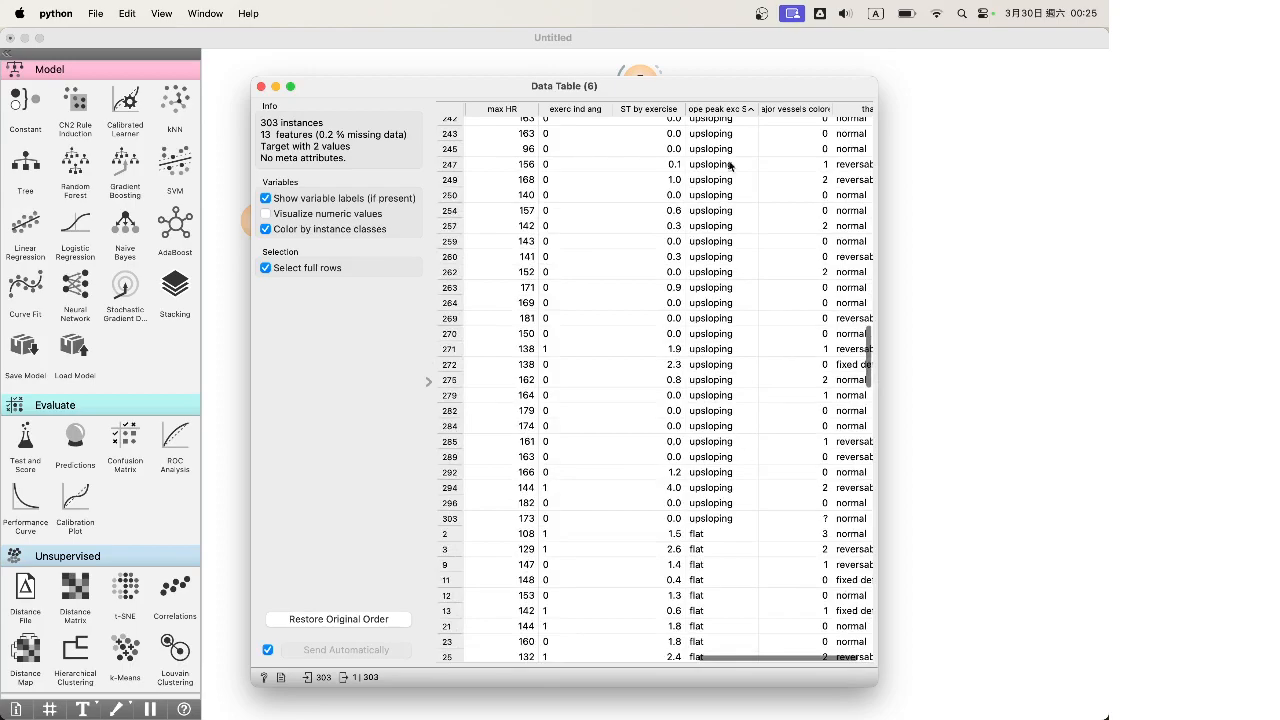
drag(758, 109, 800, 109)
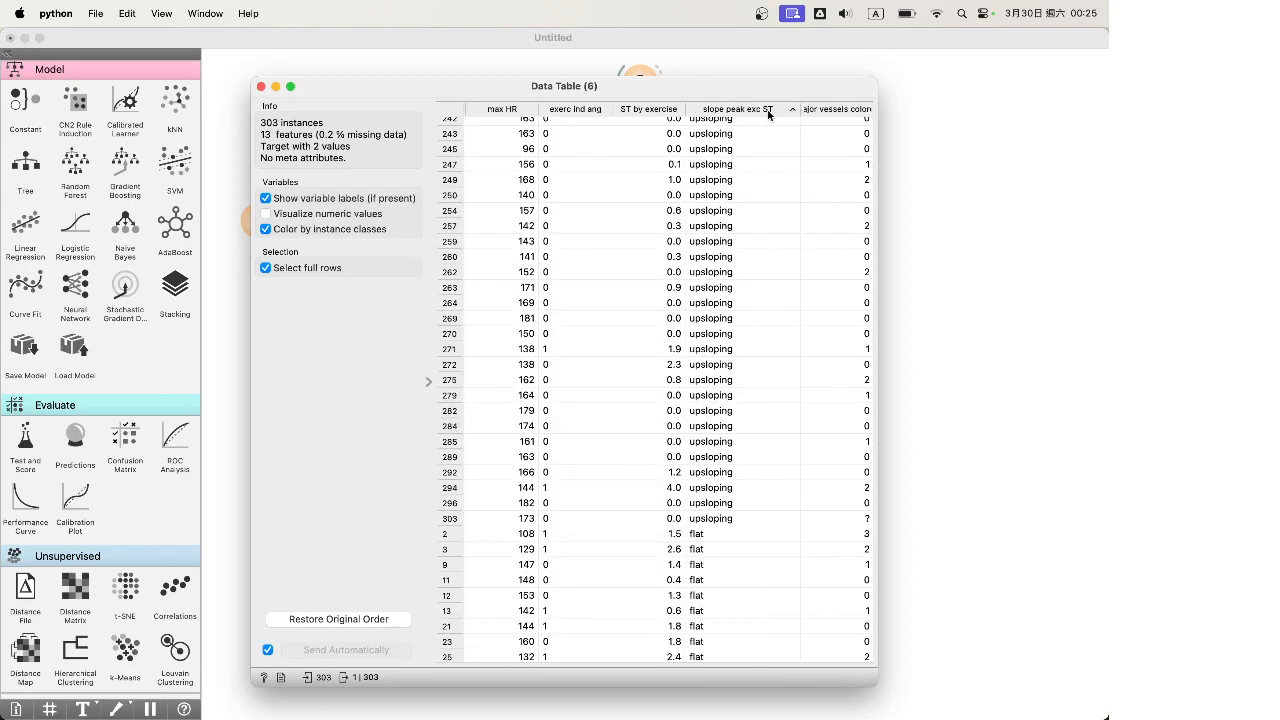
Browse the upsloping, flat and downsloping groups, selecting rows 242, 81, 1, 302, 32 and 5
click(737, 120)
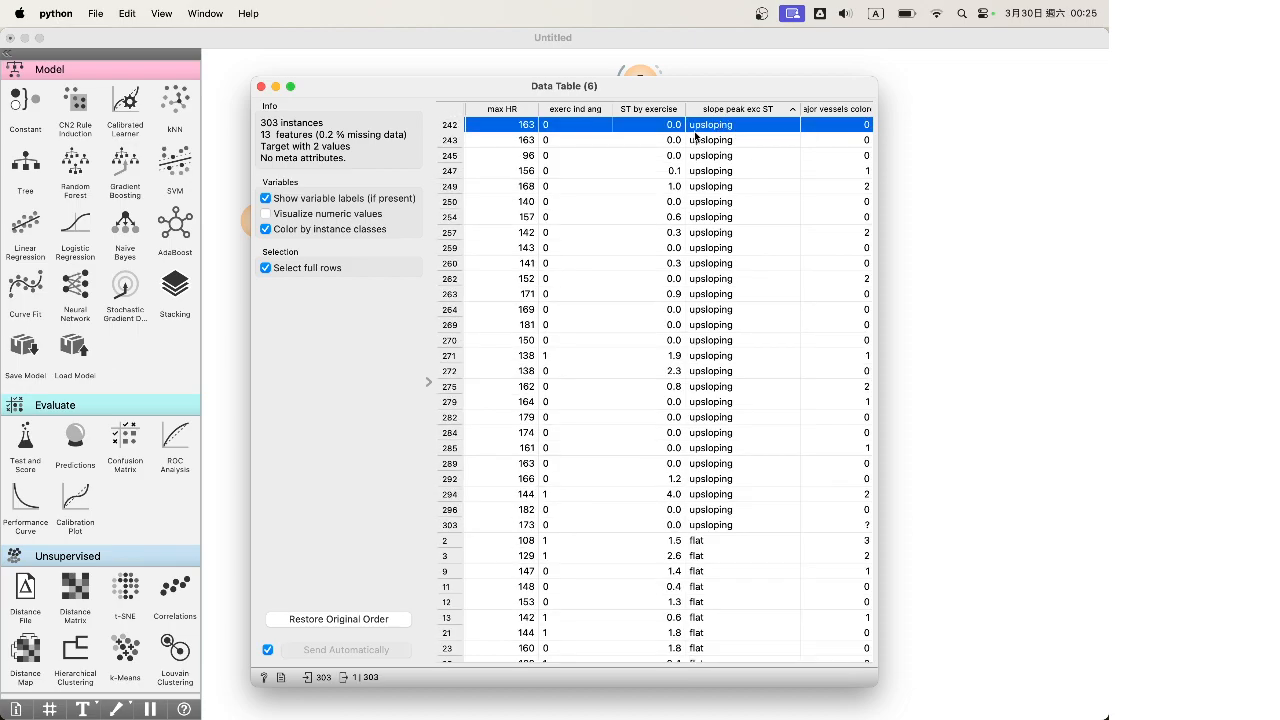
scroll(724, 133, down, 15)
click(711, 249)
scroll(712, 252, down, 2)
scroll(711, 249, down, 10)
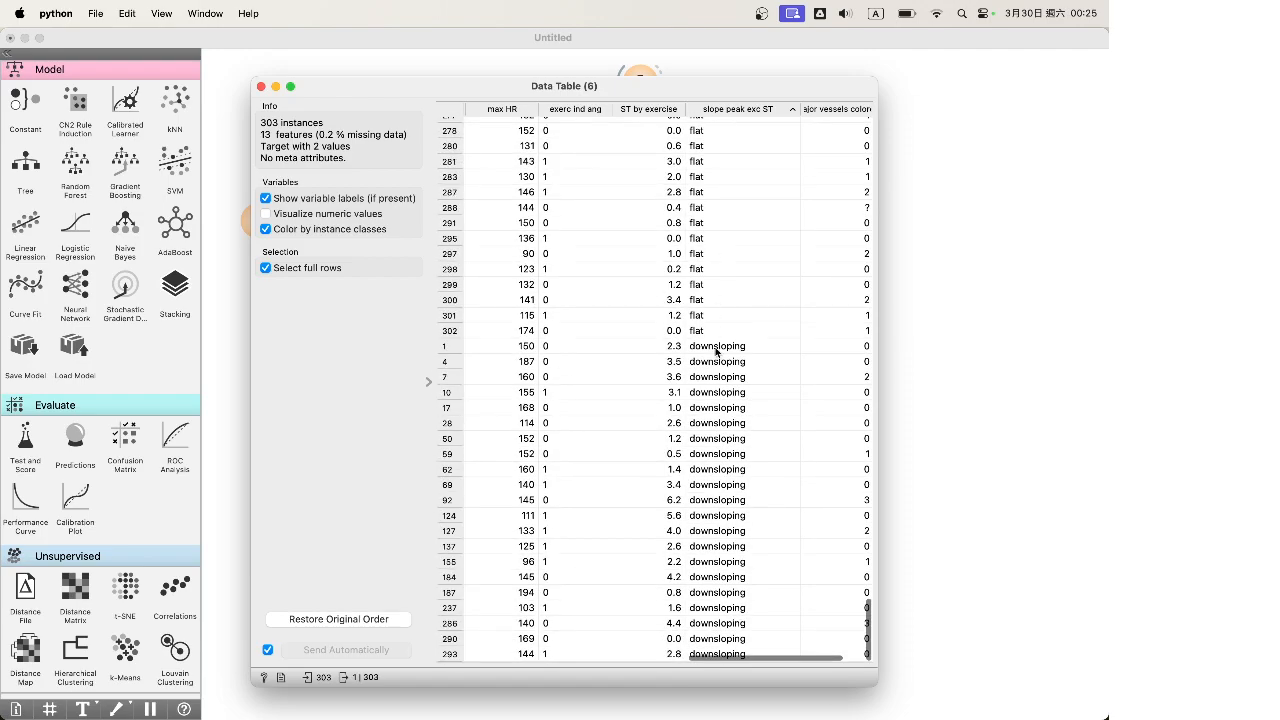
click(716, 345)
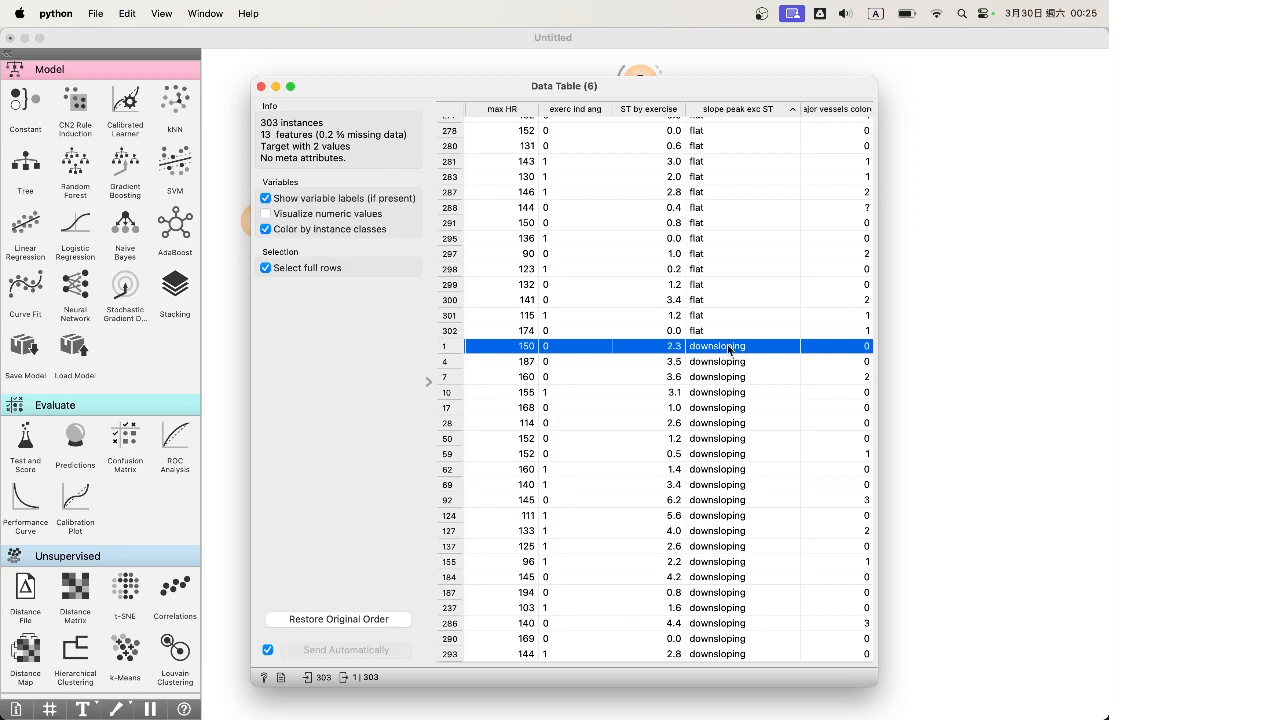
click(719, 338)
scroll(719, 338, up, 10)
scroll(718, 338, up, 15)
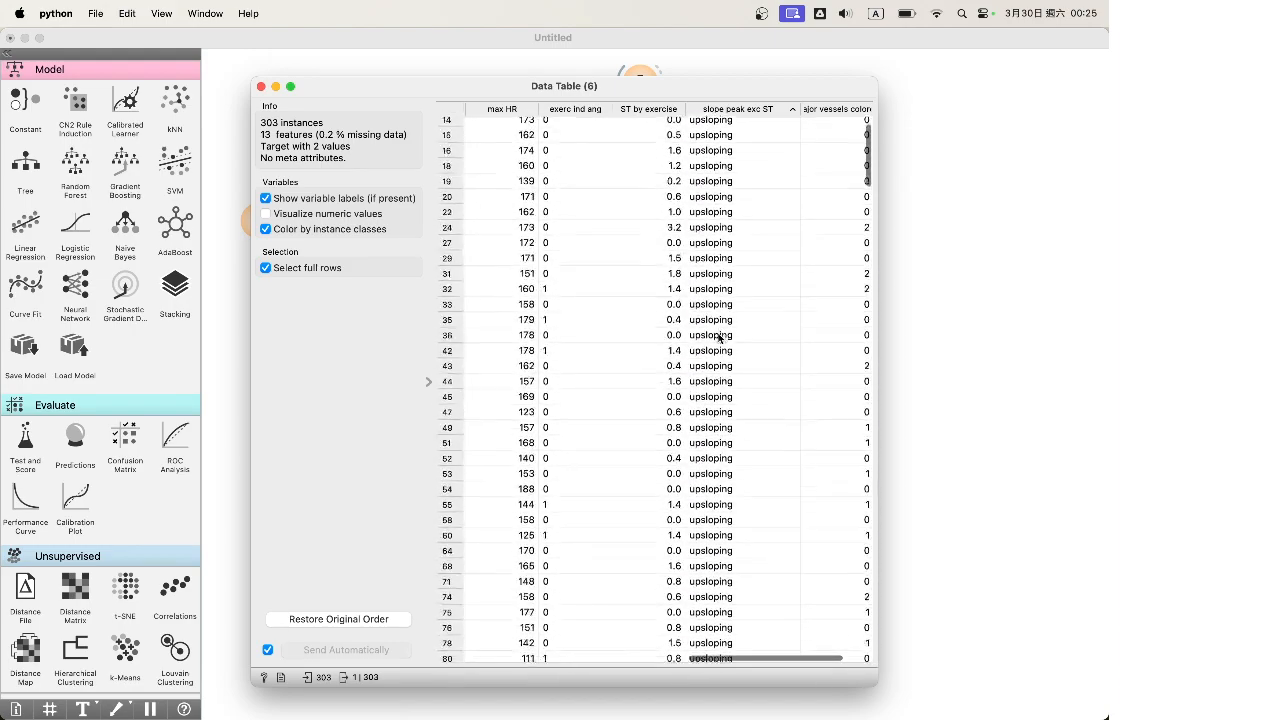
click(720, 340)
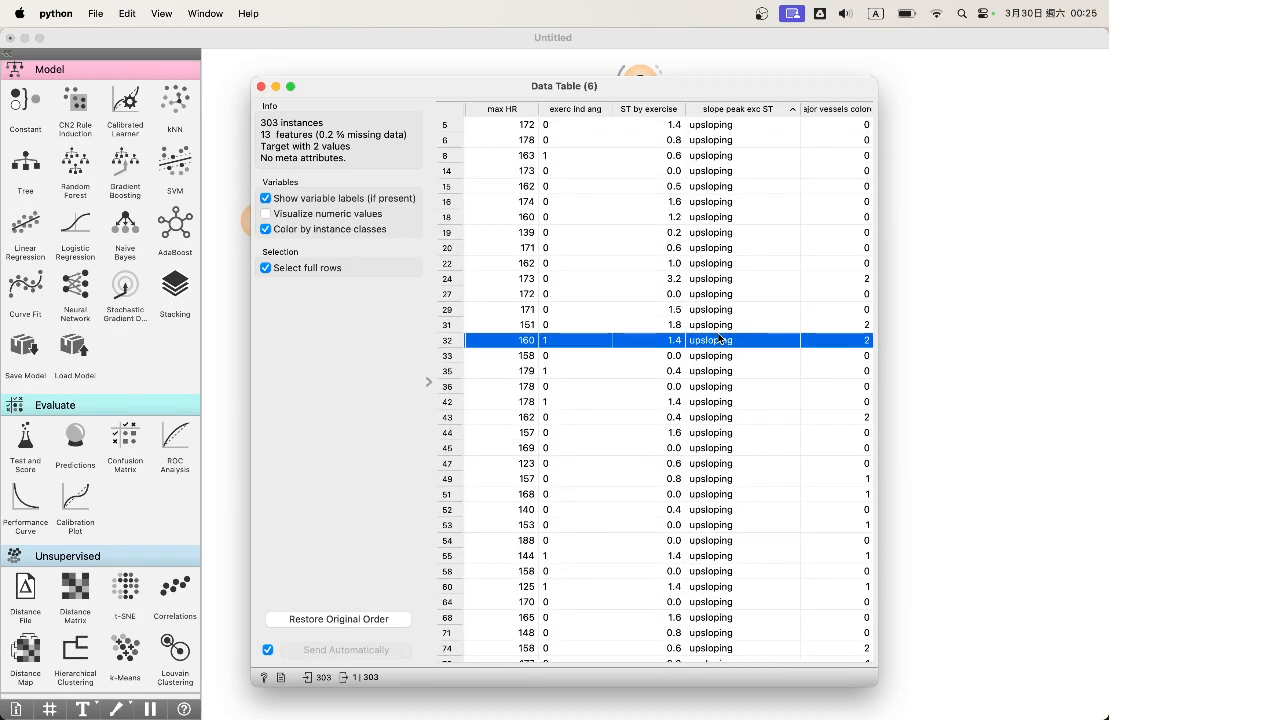
click(705, 125)
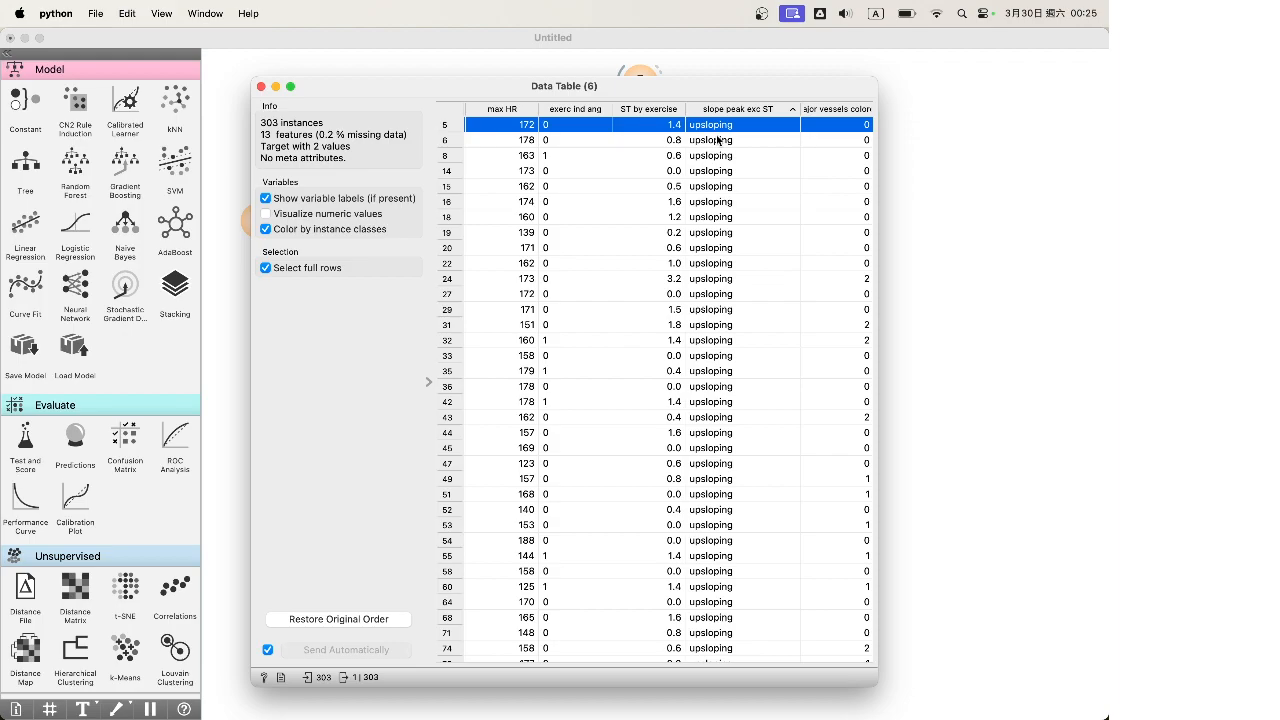
Check more group rows: 112 flat, 17 downsloping, 78 upsloping, 61 flat, 7 downsloping
scroll(716, 138, down, 10)
click(716, 138)
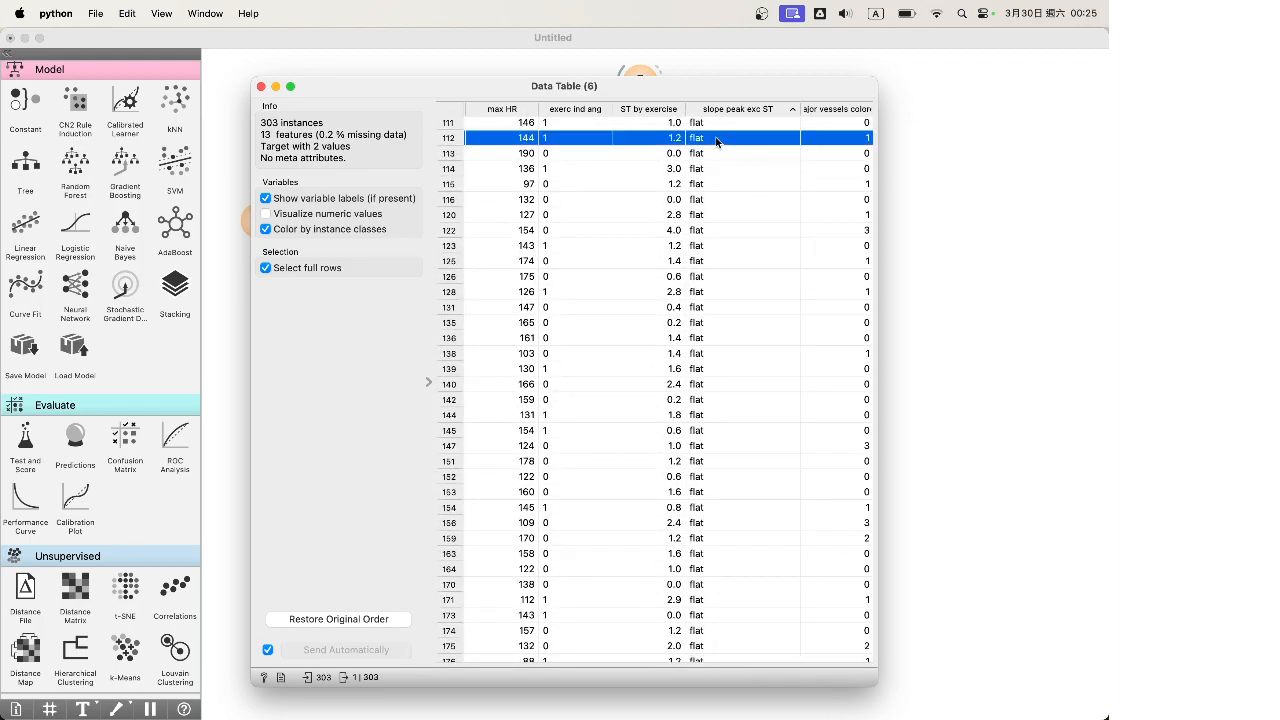
scroll(716, 140, down, 15)
click(716, 408)
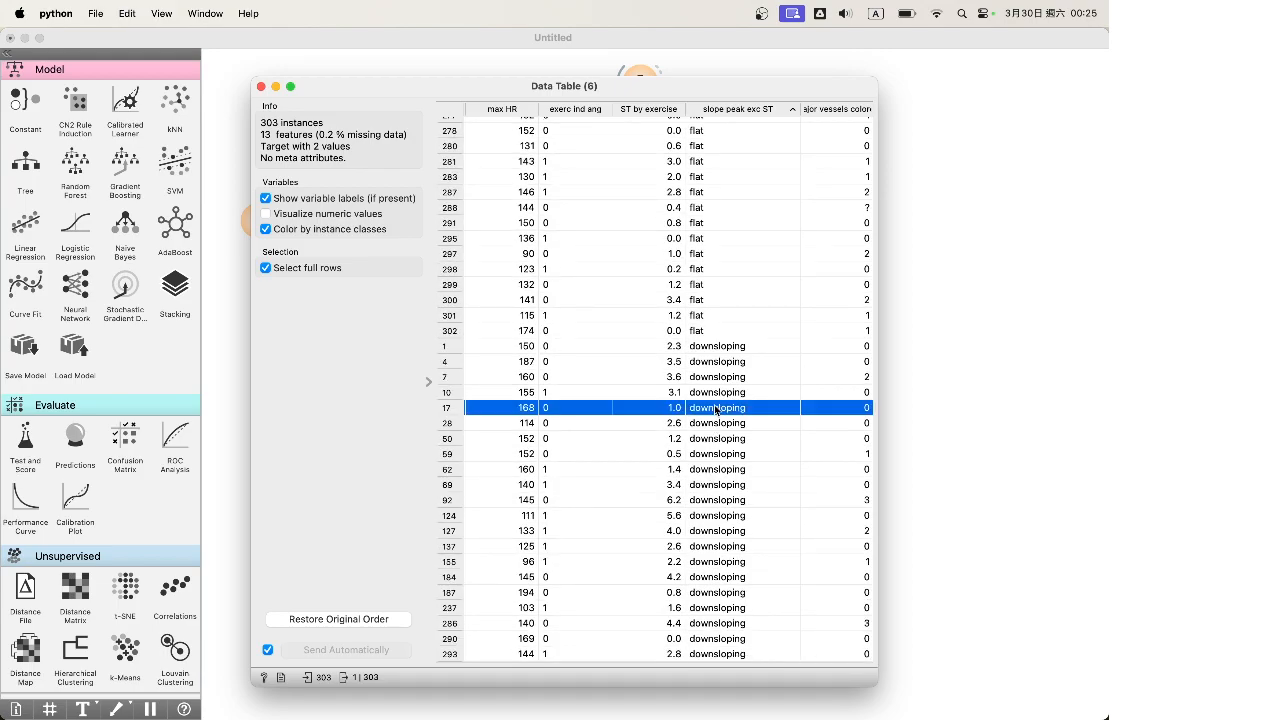
scroll(714, 404, up, 20)
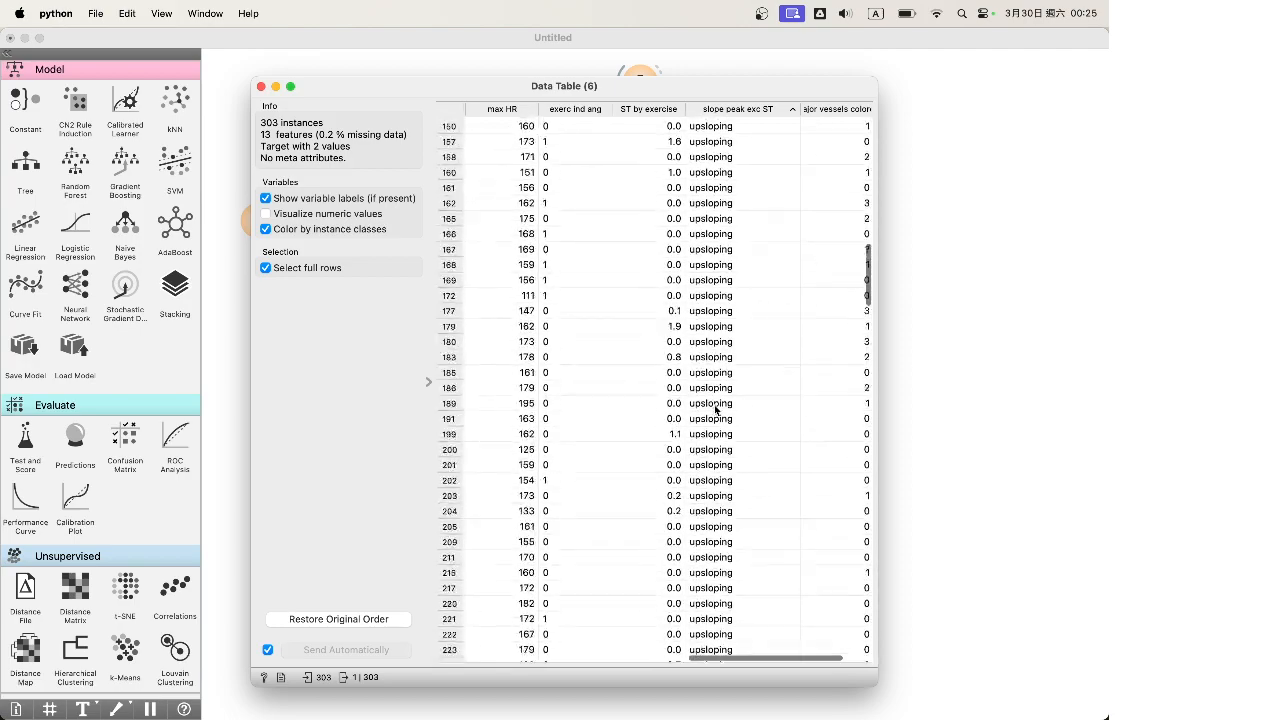
click(714, 290)
scroll(714, 296, down, 10)
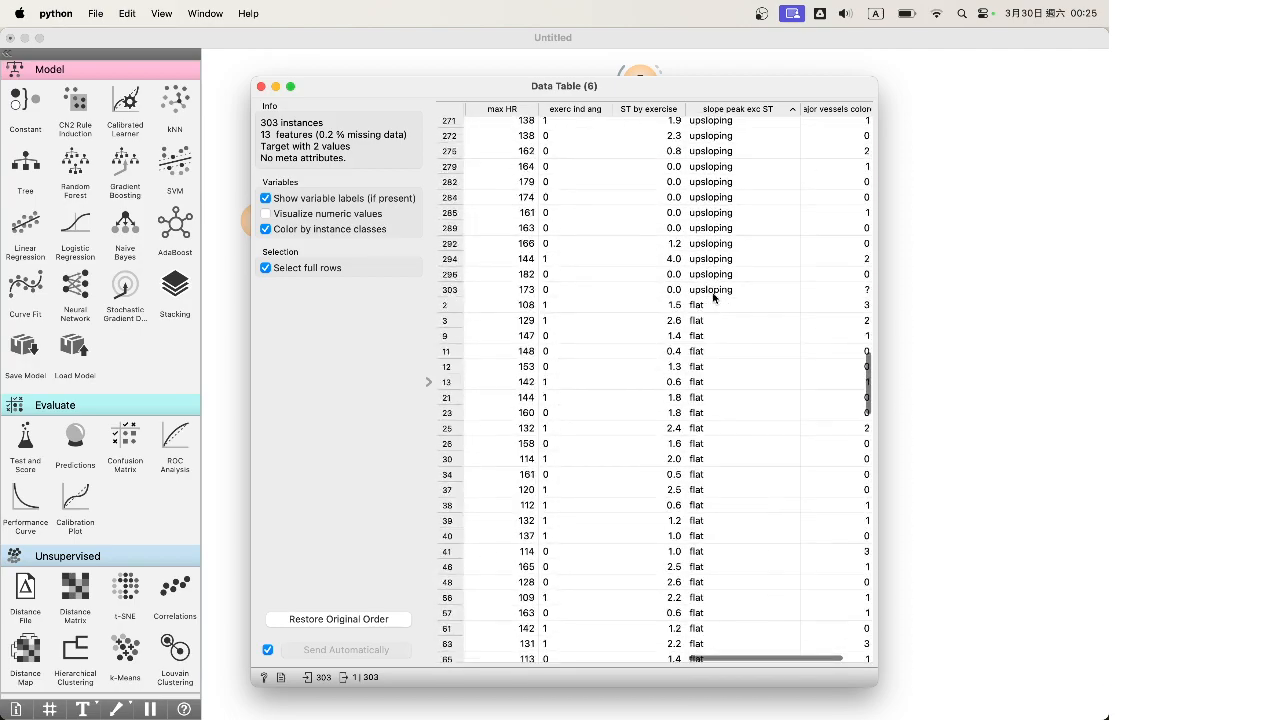
click(714, 294)
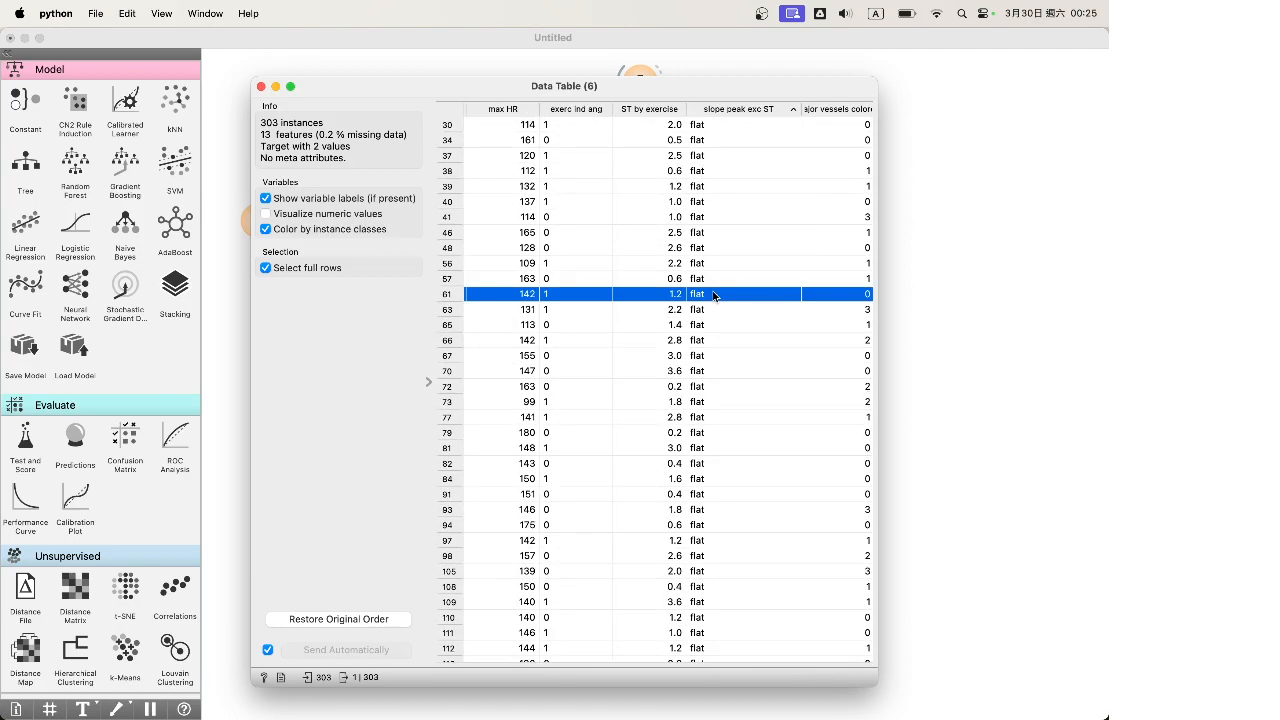
scroll(714, 294, down, 15)
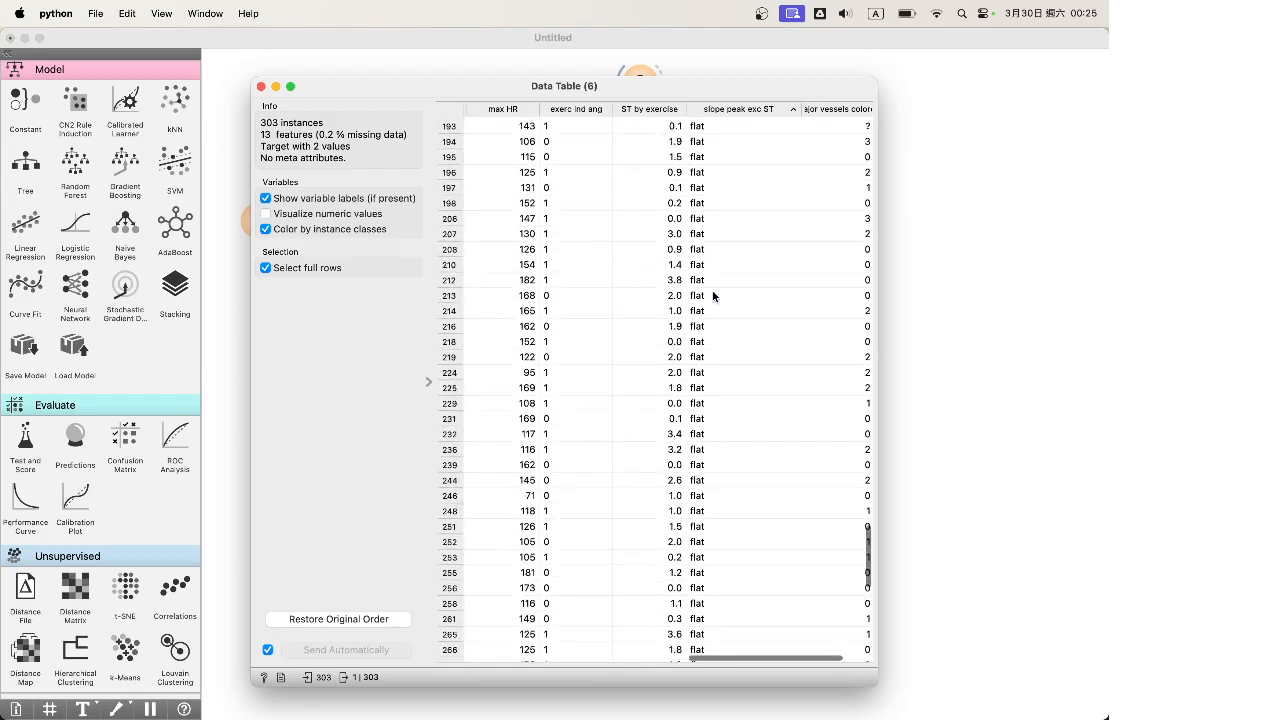
click(717, 377)
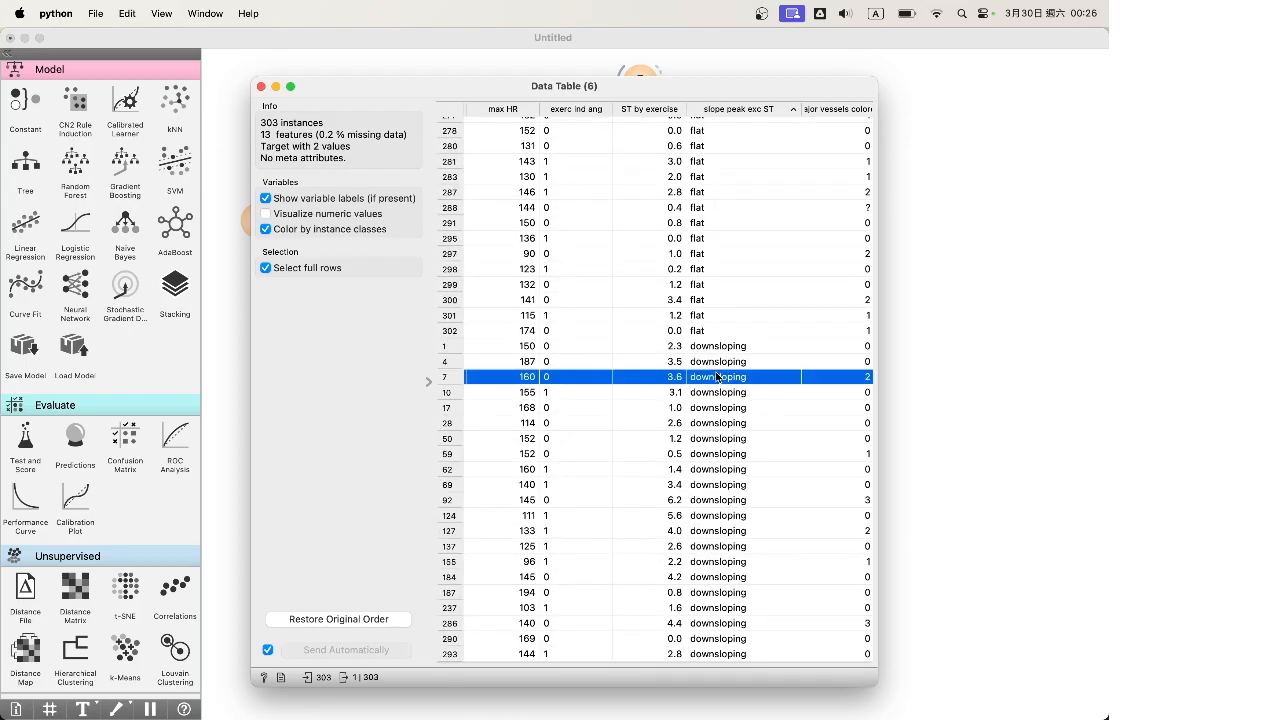
scroll(717, 377, up, 20)
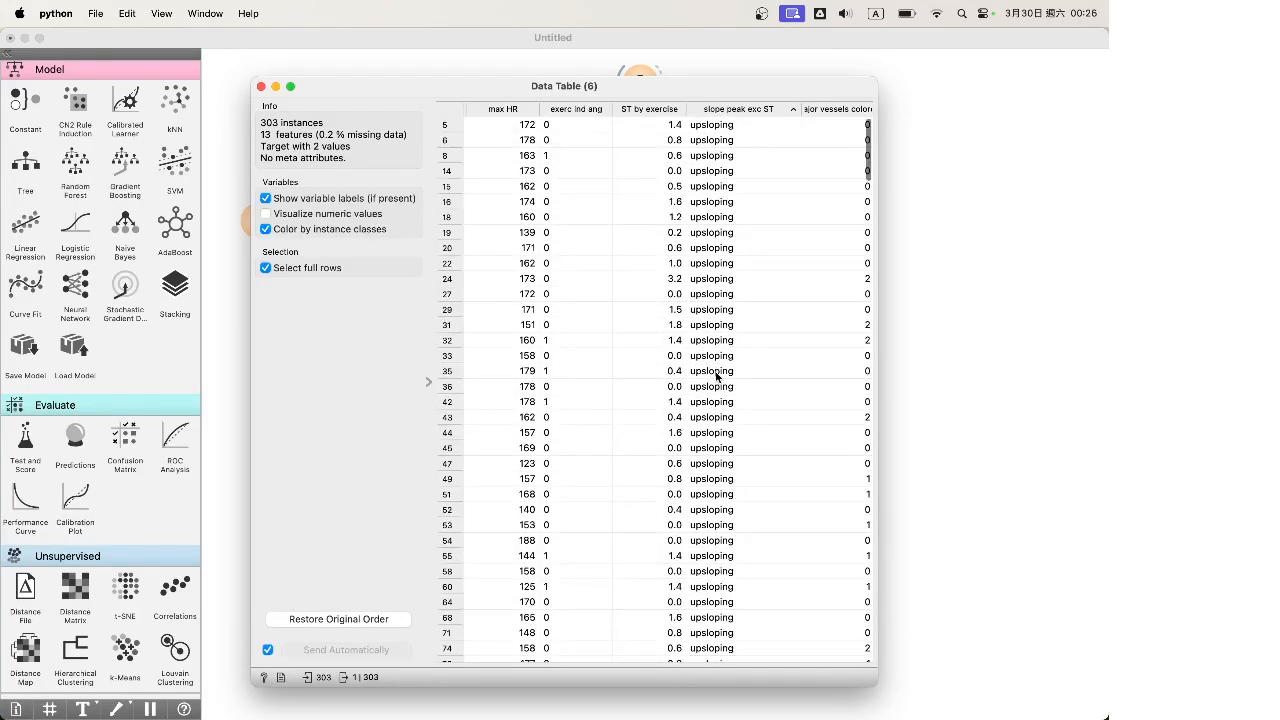
scroll(716, 373, right, 3)
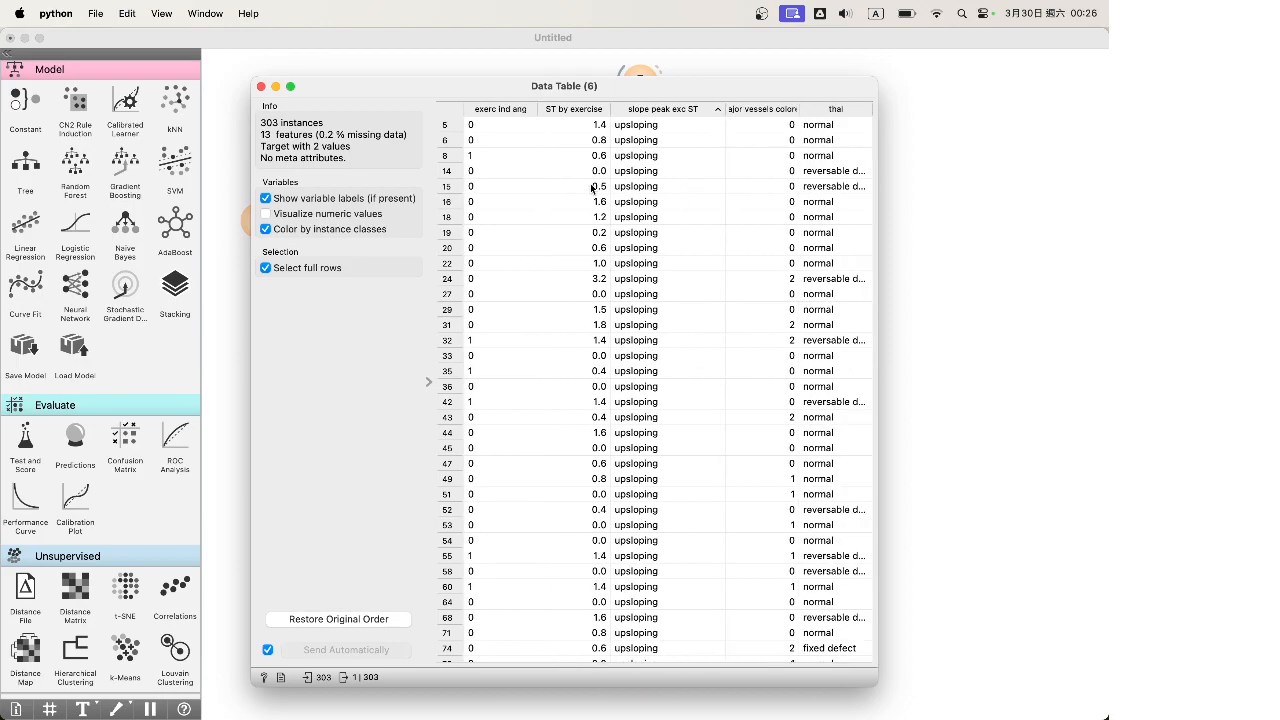
Close the heart-disease data table and place an SVM widget on the canvas
click(261, 87)
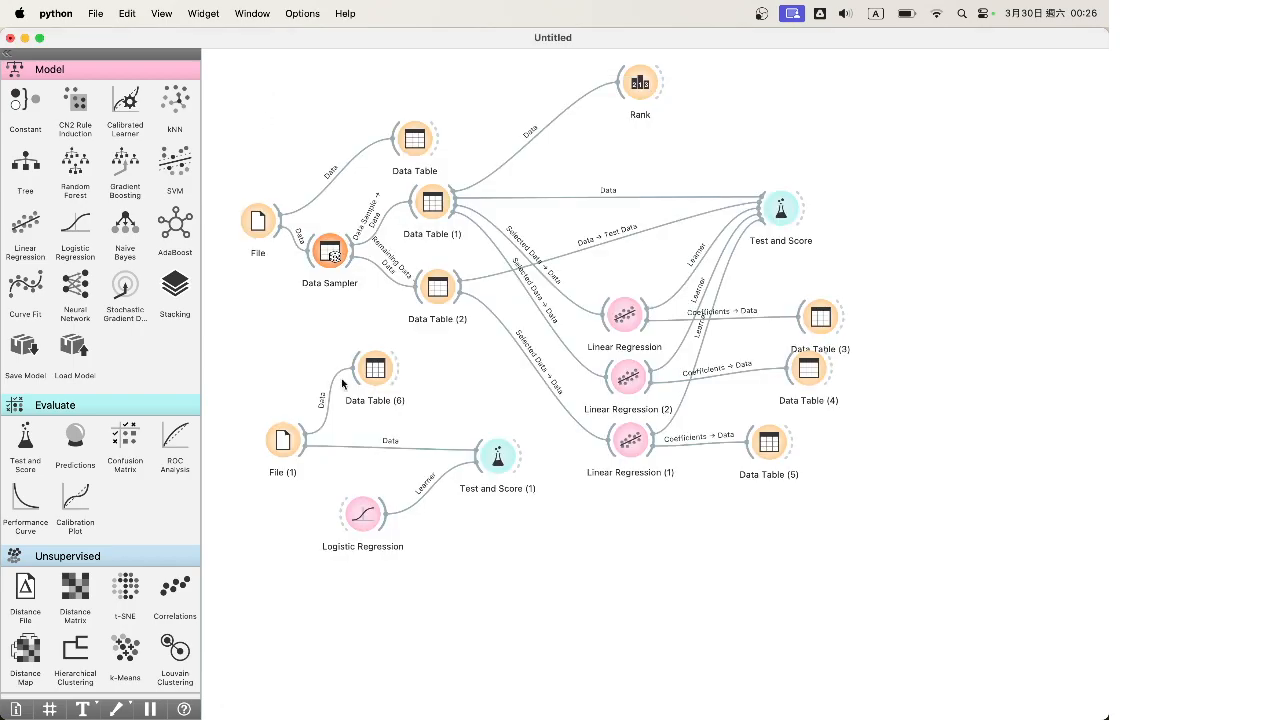
click(359, 515)
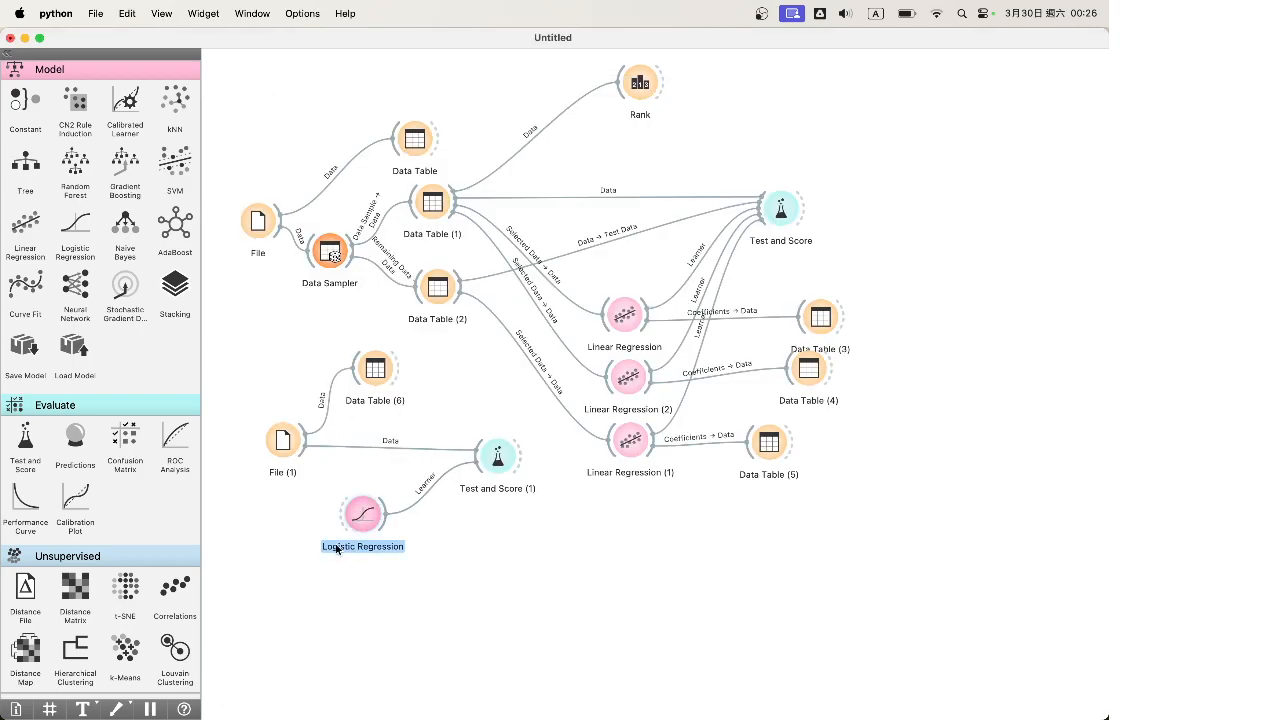
scroll(170, 314, up, 2)
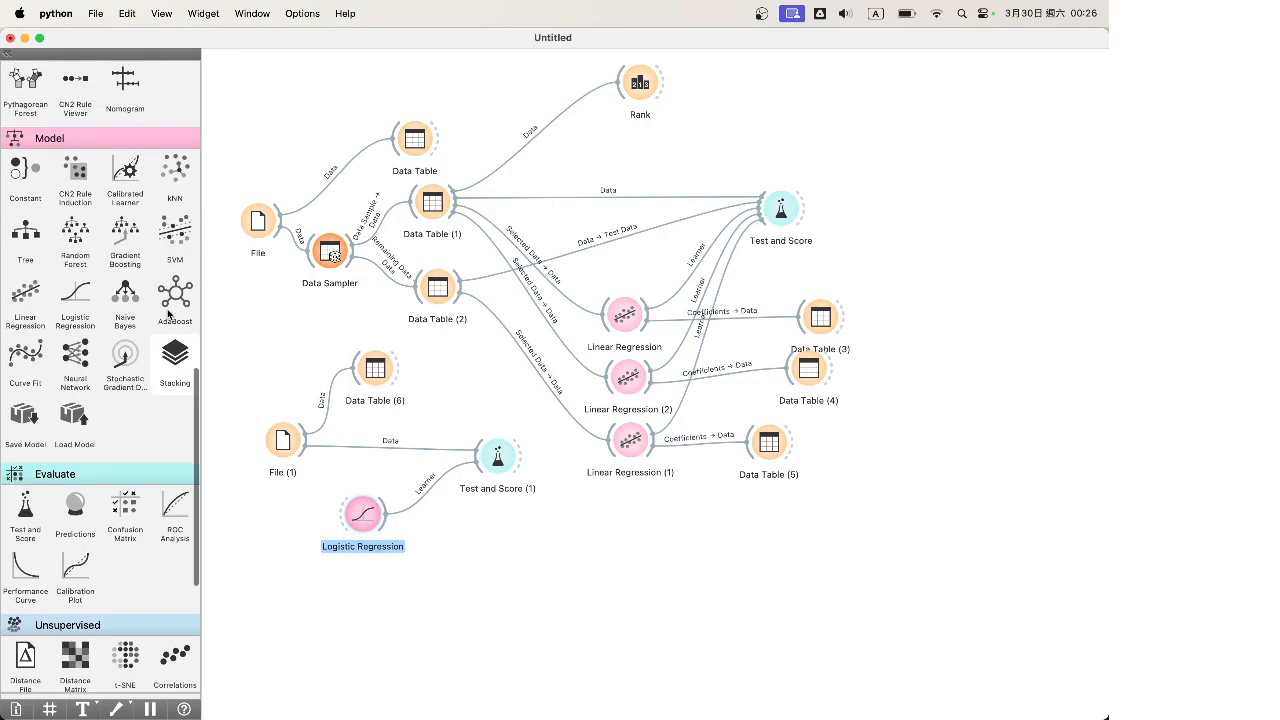
scroll(170, 314, up, 1)
drag(175, 238, 493, 462)
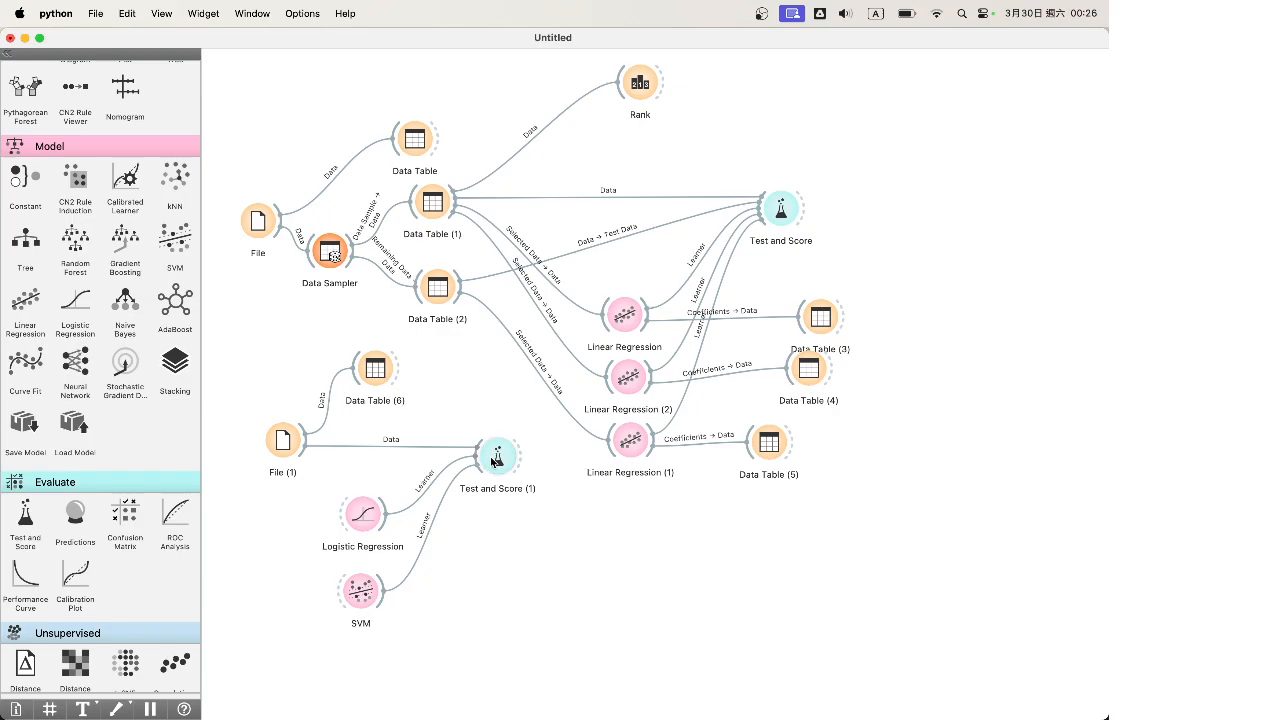
Delete Logistic Regression, SVM and Test and Score (1) together
drag(515, 646, 348, 446)
key(BackSpace)
scroll(120, 428, down, 6)
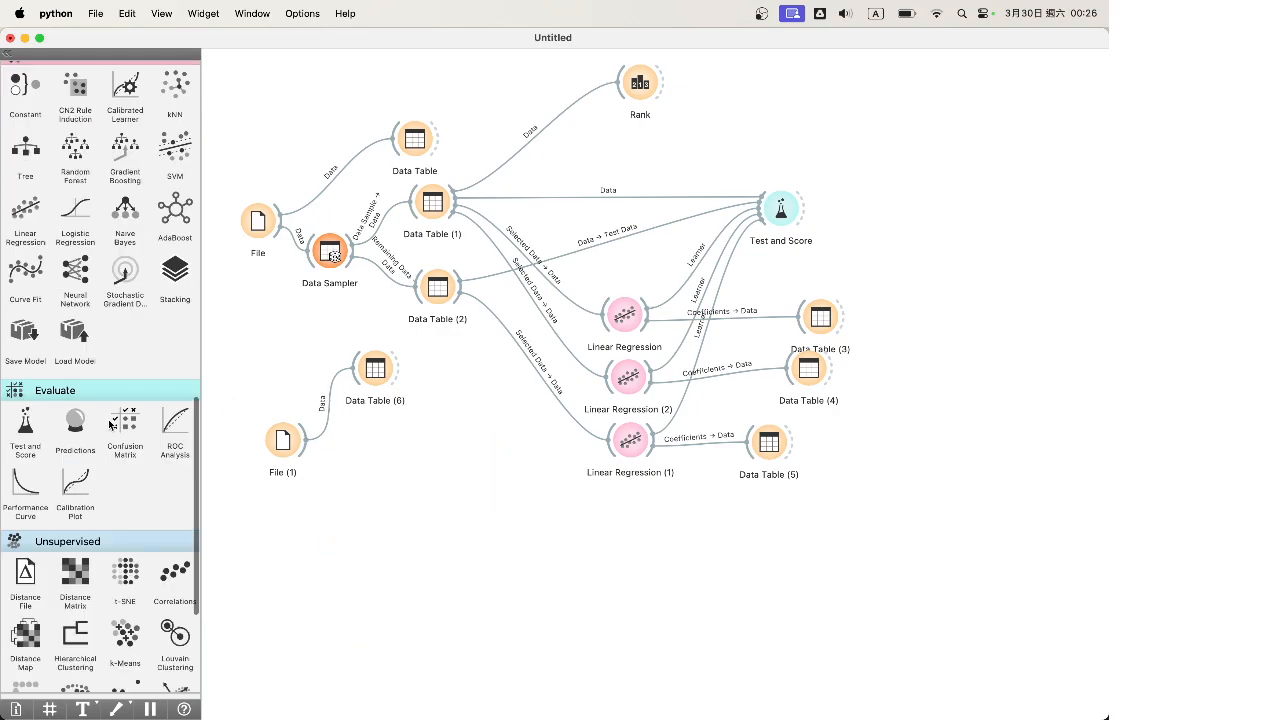
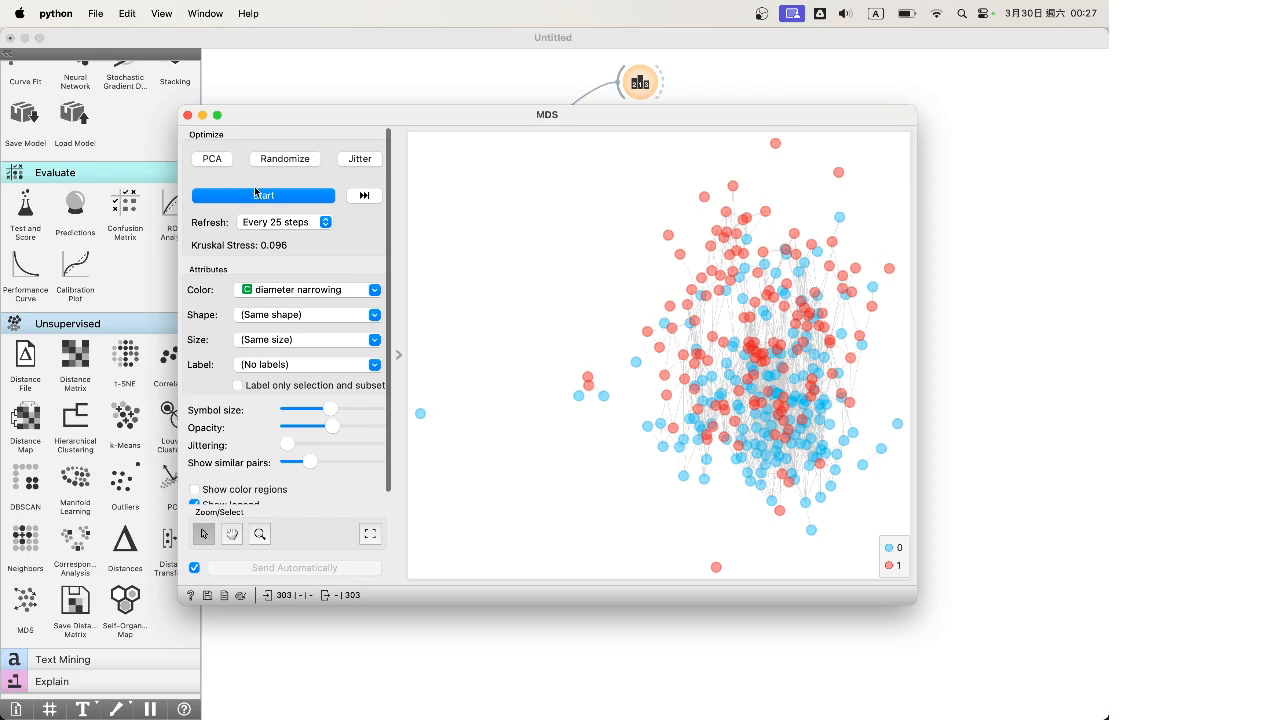
Re-run the MDS layout optimization on the heart-disease projection coloured by diameter narrowing
click(261, 193)
Close MDS and add a DBSCAN widget that receives data from File (1)
click(186, 116)
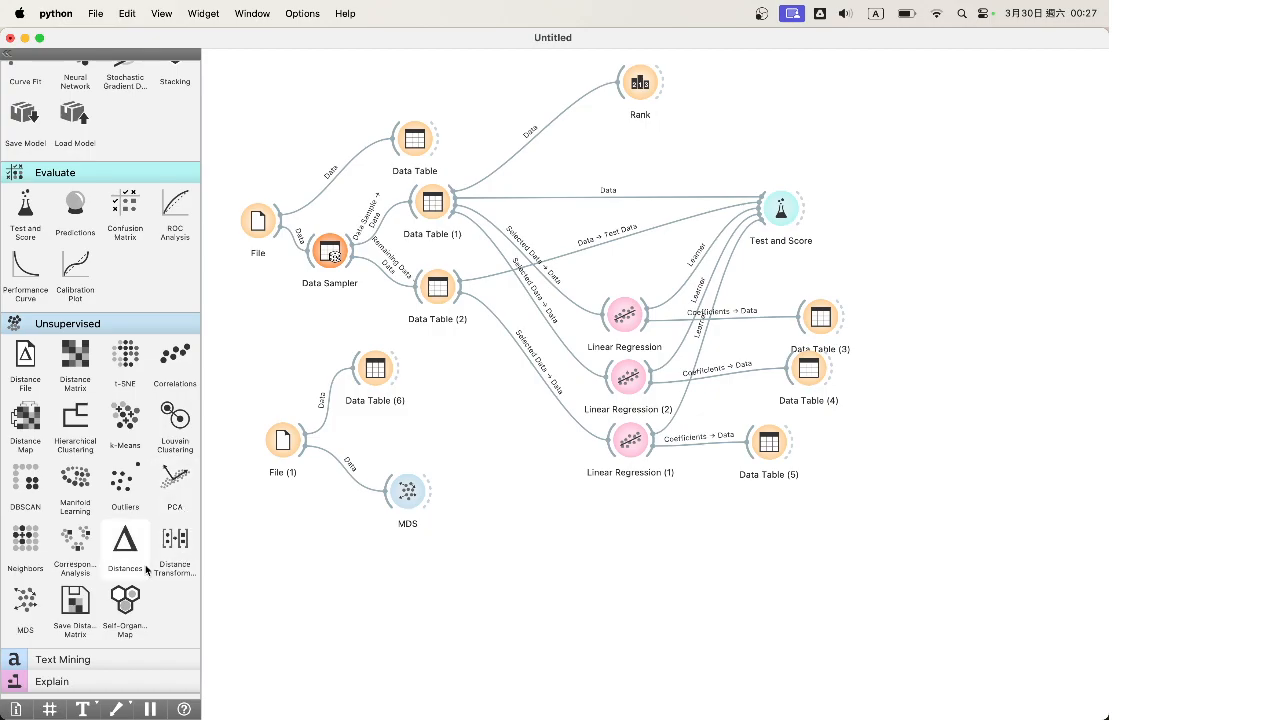
drag(42, 485, 408, 550)
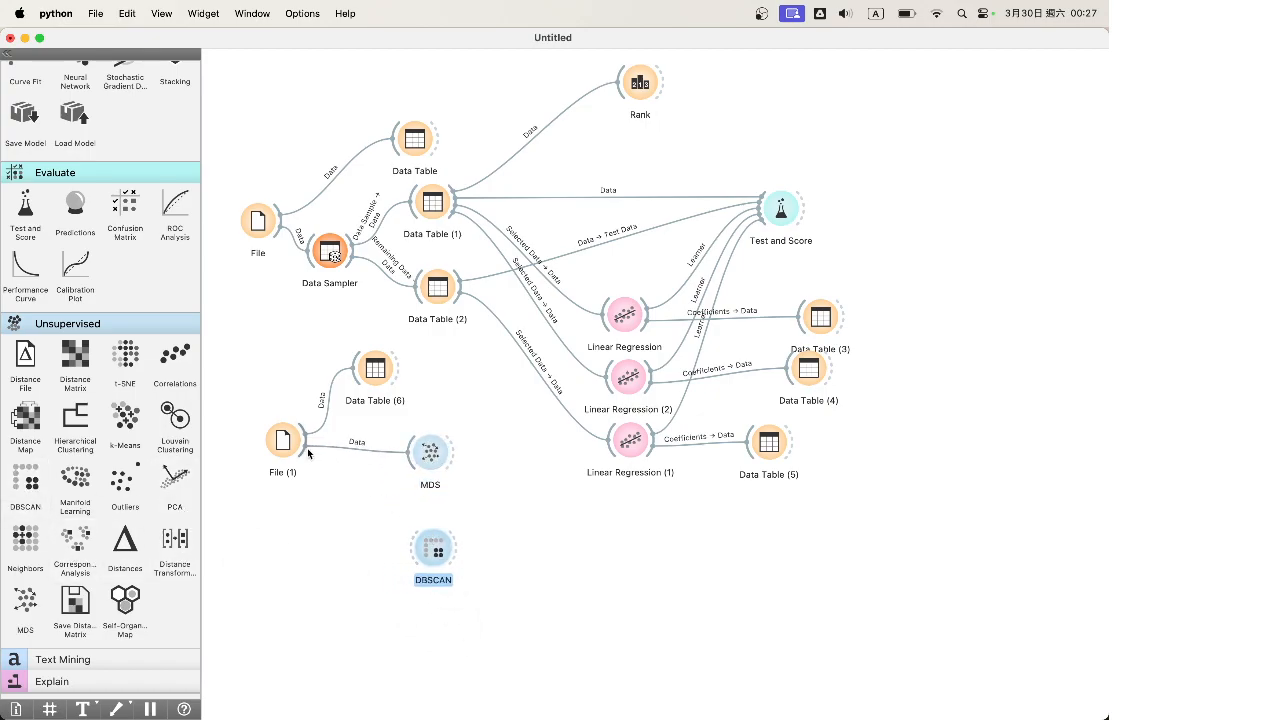
drag(306, 456, 421, 547)
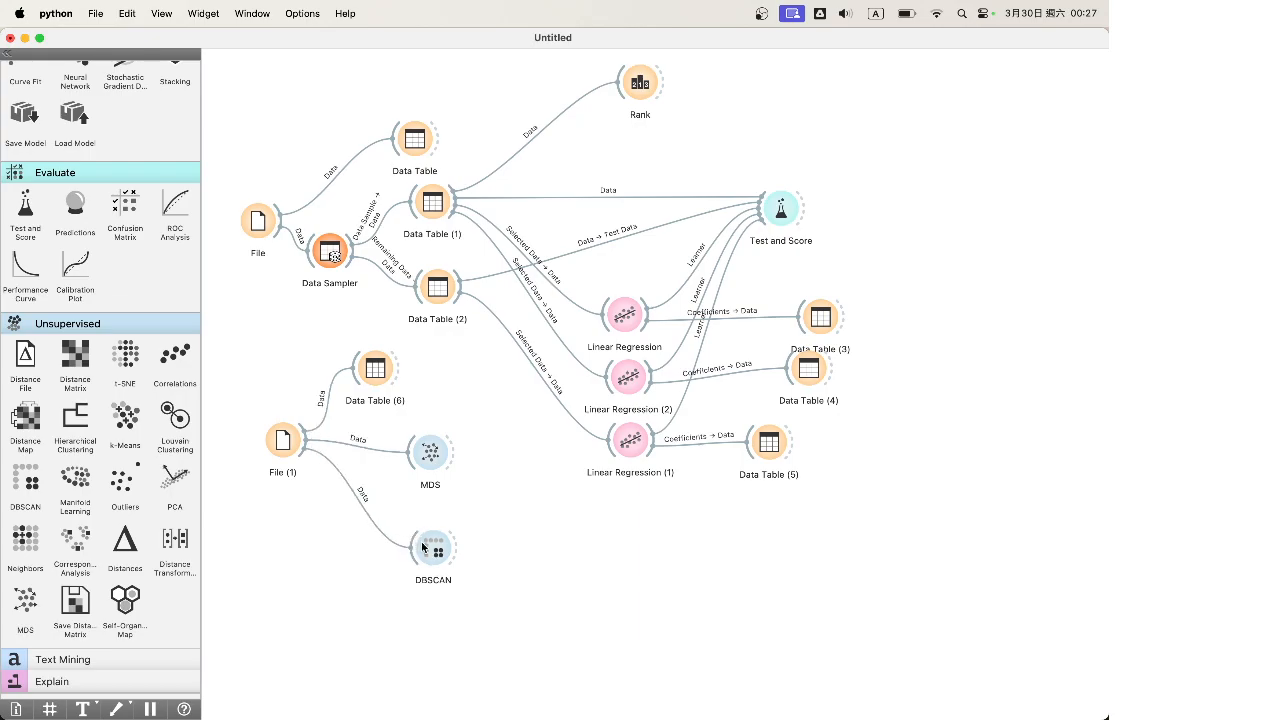
Check DBSCAN's settings (Cosine distance, 3 core neighbours, 0.42) and drag a link from its output
double_click(421, 547)
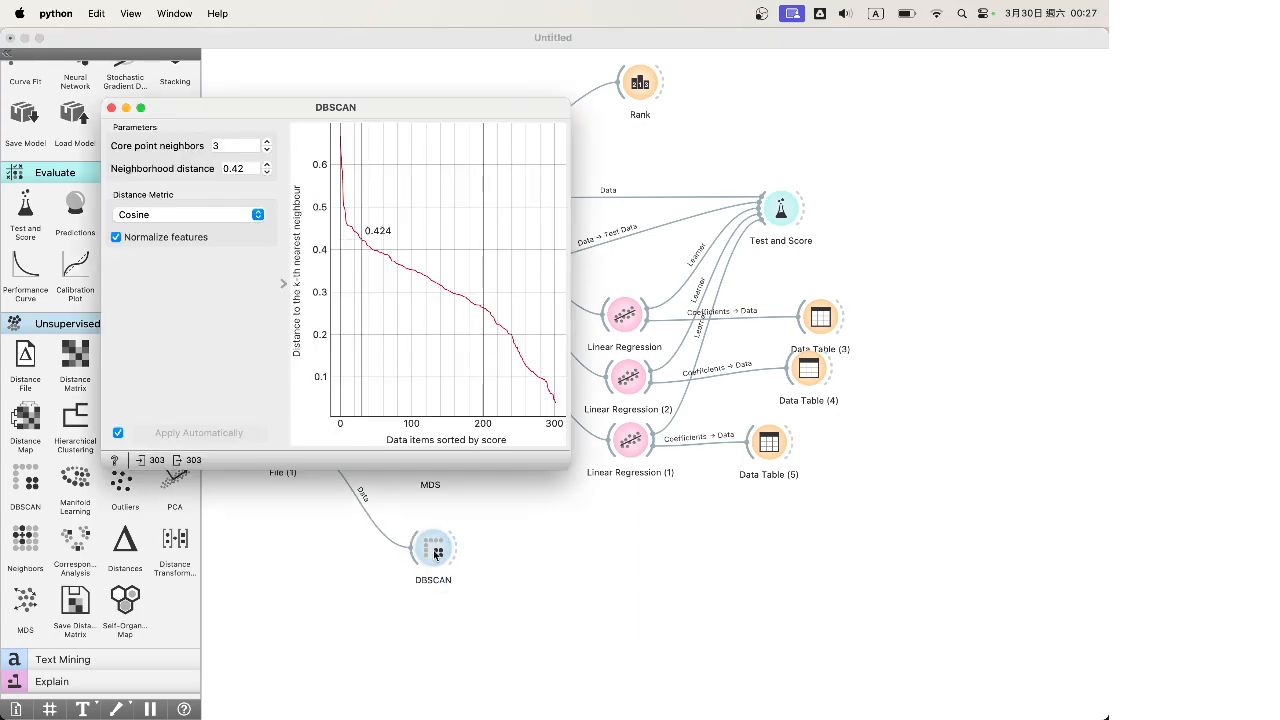
click(111, 108)
drag(462, 551, 480, 548)
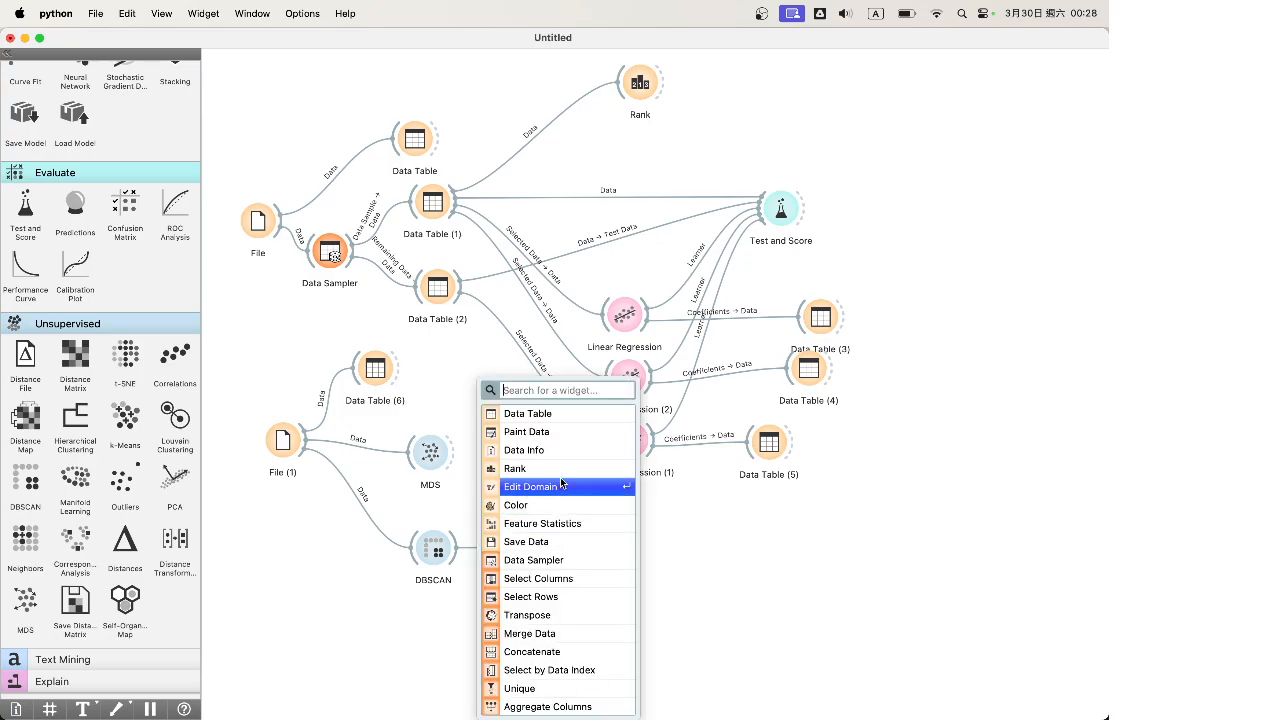
Add Data Table (7) after DBSCAN and sort its rows by Cluster
click(560, 414)
double_click(525, 551)
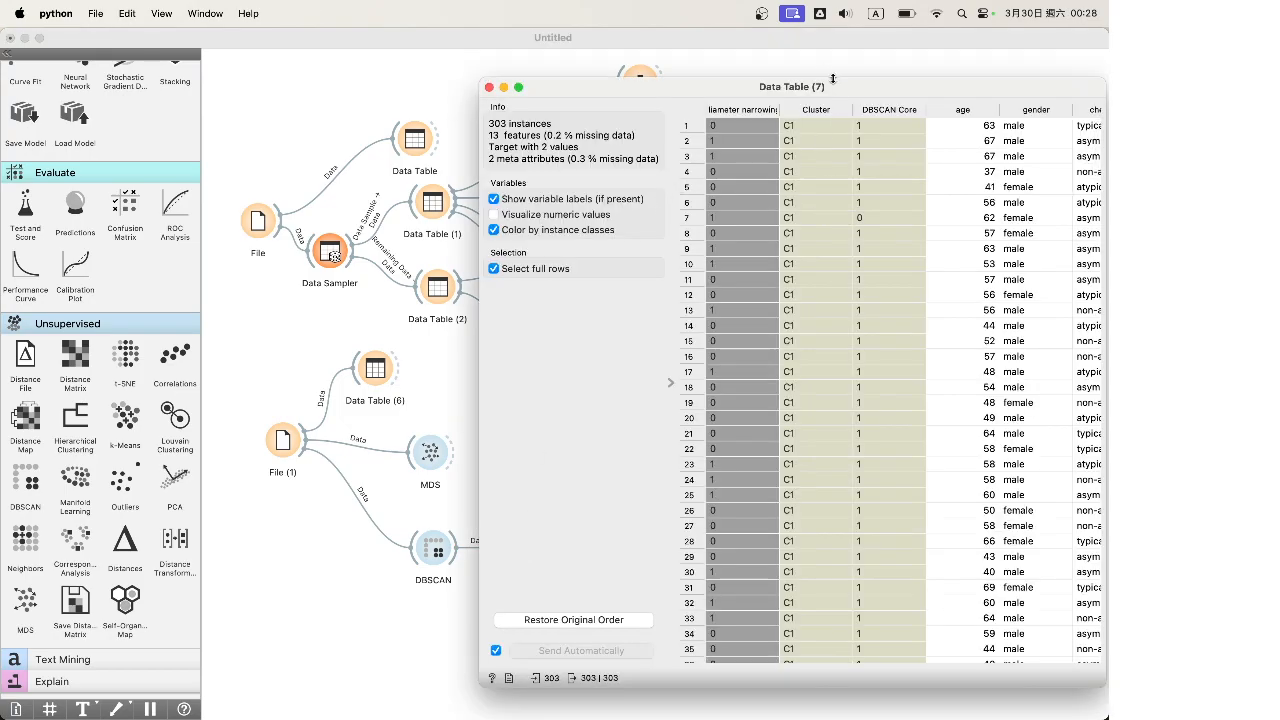
click(836, 110)
drag(838, 94, 711, 103)
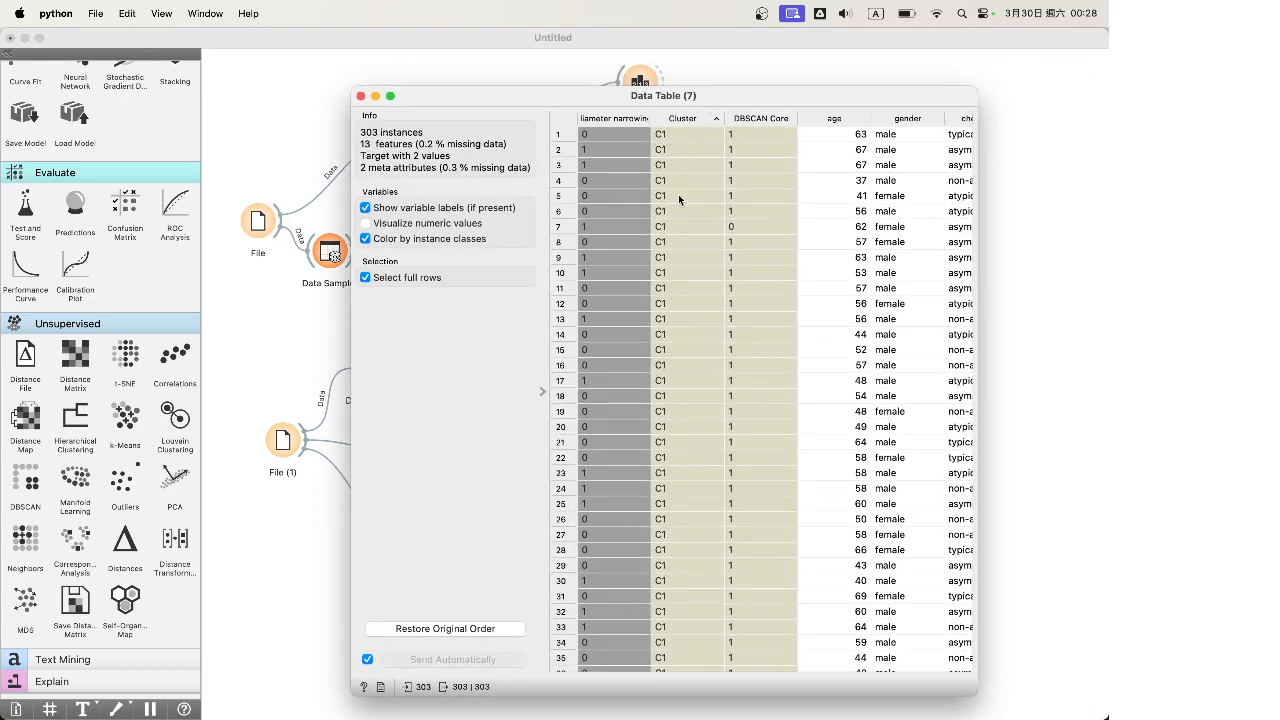
Inspect rows 302, 232 (C2), 303 (C1) and 233 (no cluster), then close the table
scroll(678, 196, down, 20)
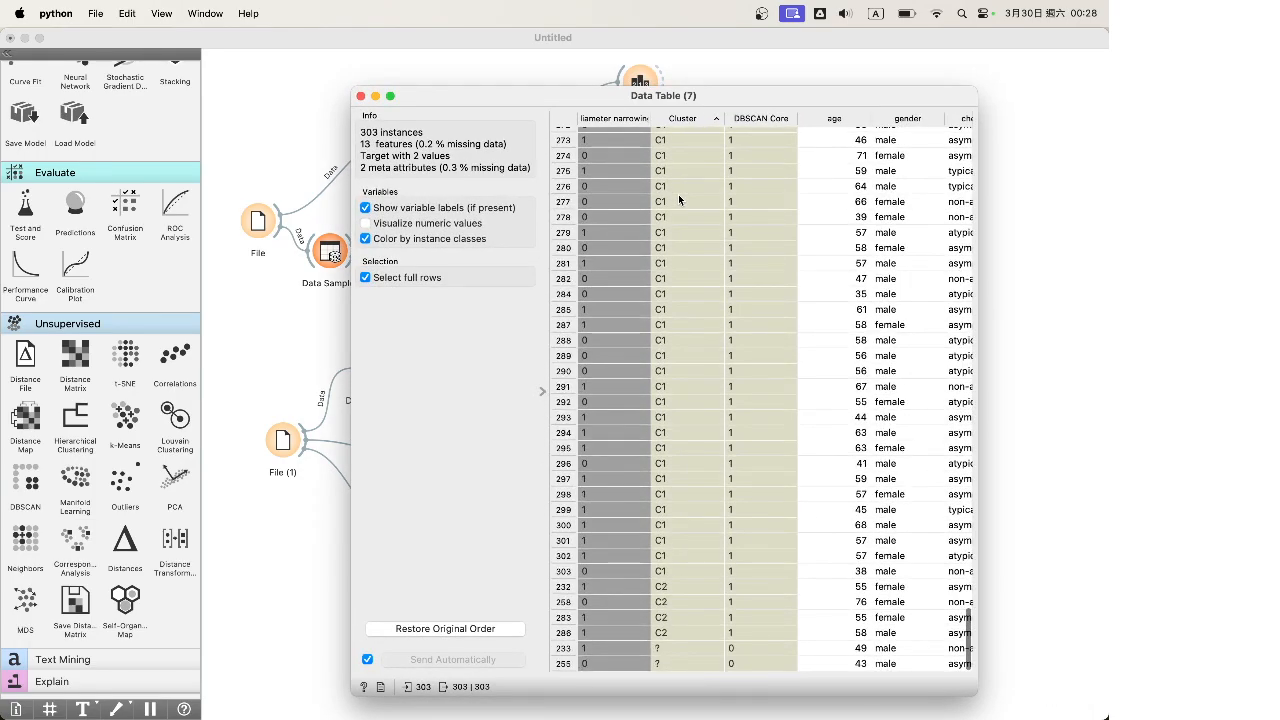
click(681, 551)
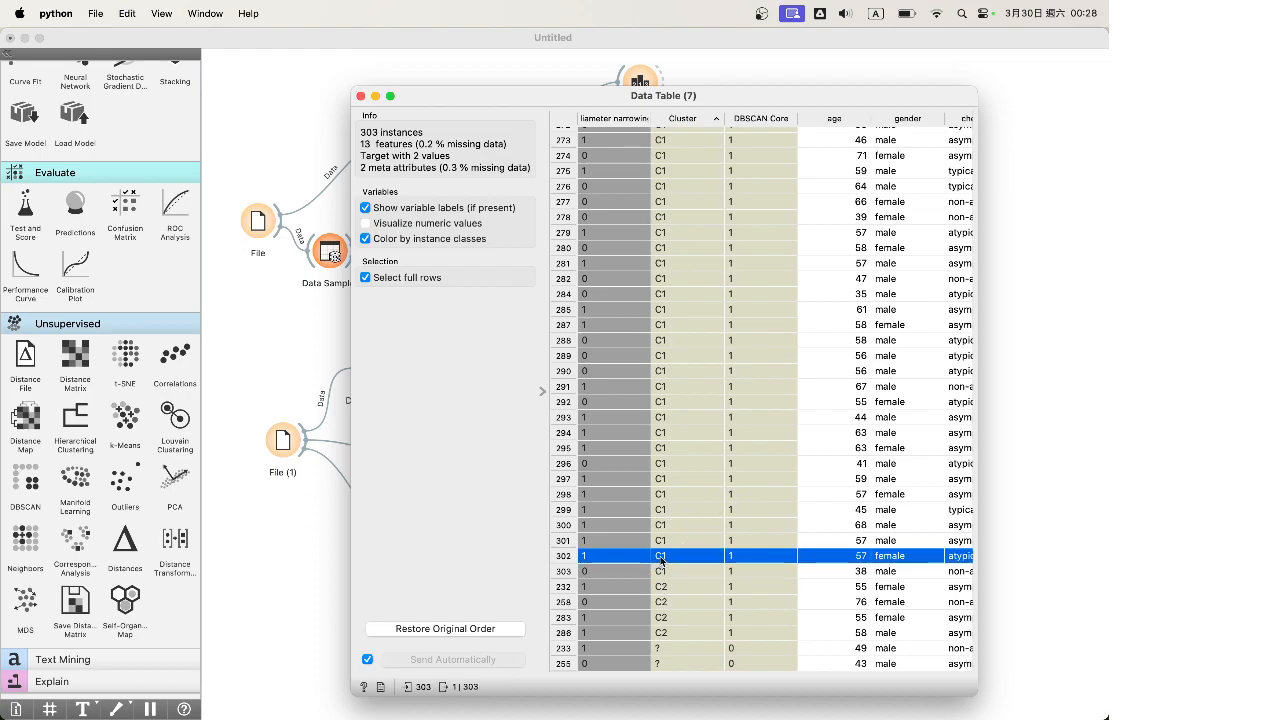
click(669, 587)
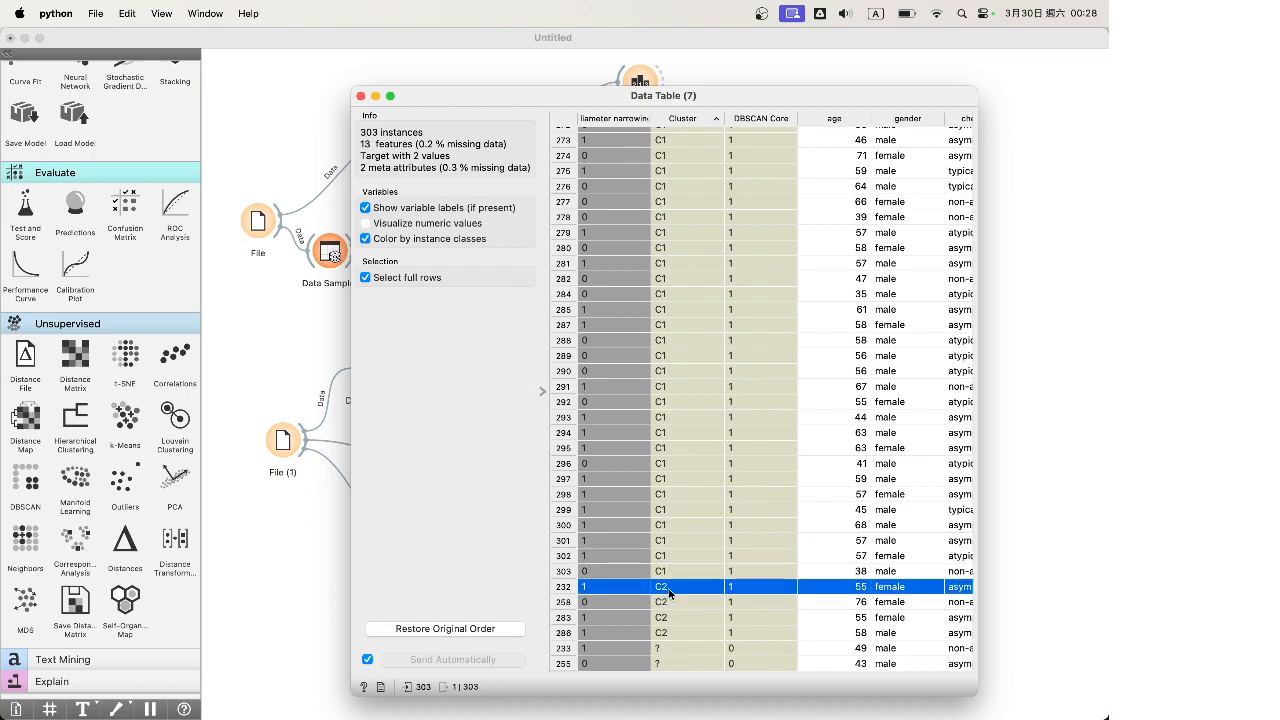
click(759, 569)
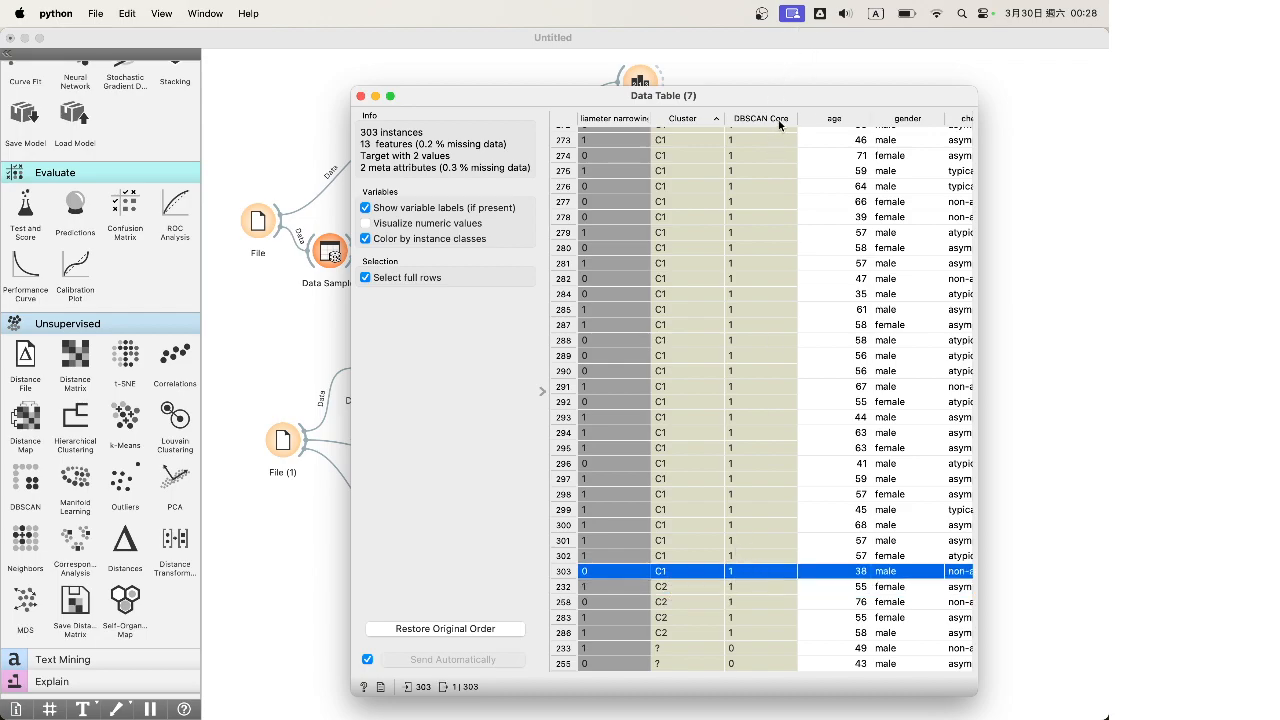
click(744, 648)
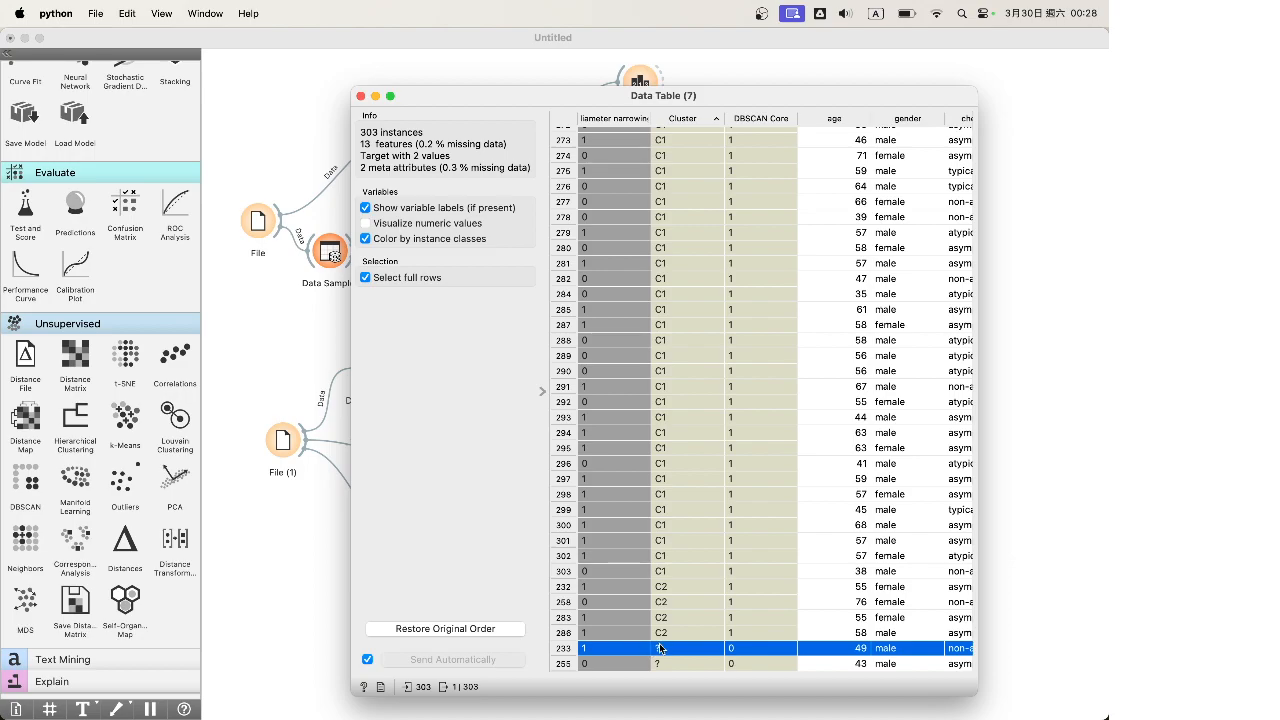
click(361, 96)
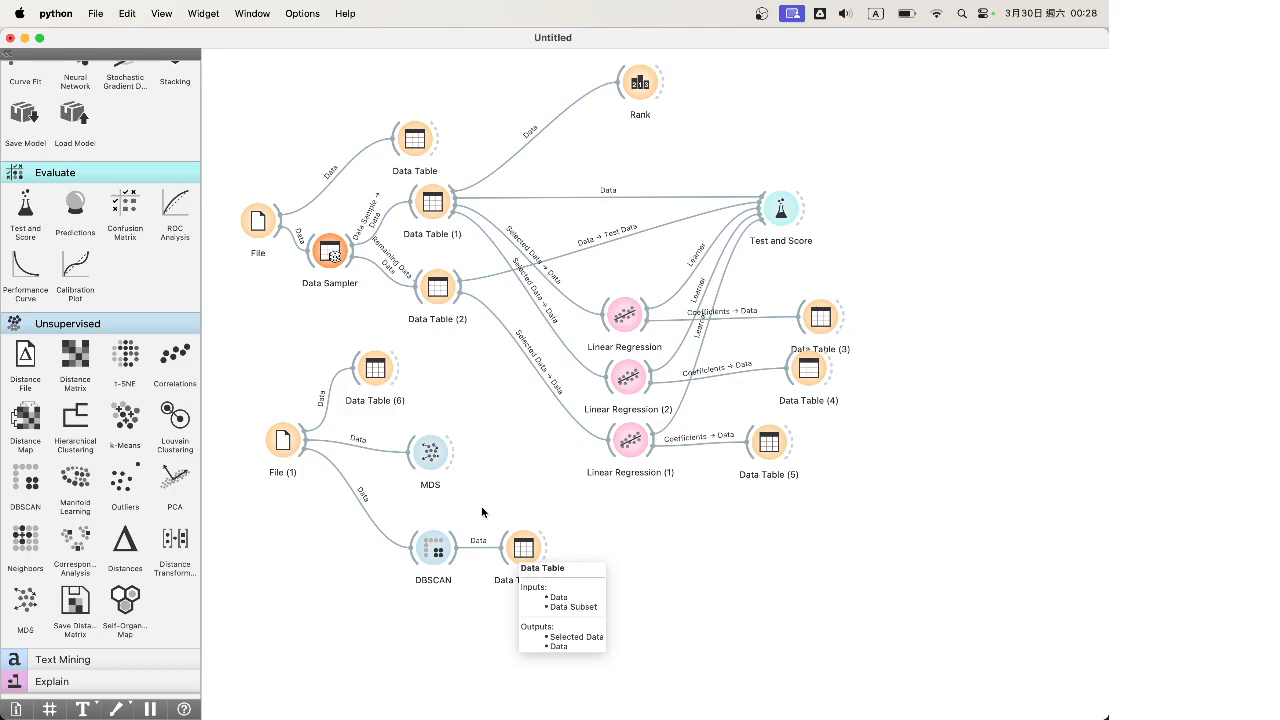
Move DBSCAN and Data Table (7) up-left and remove an accidentally added SVM node
drag(602, 622, 427, 516)
click(417, 599)
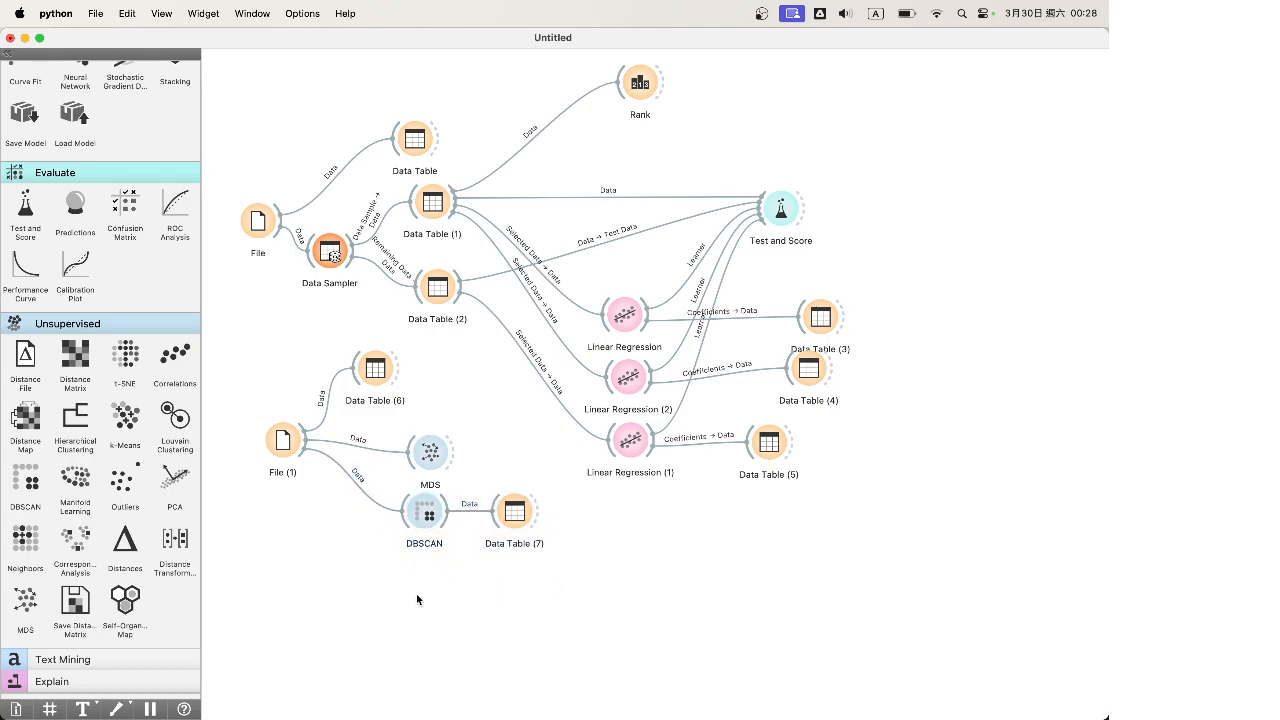
drag(304, 462, 476, 619)
click(476, 619)
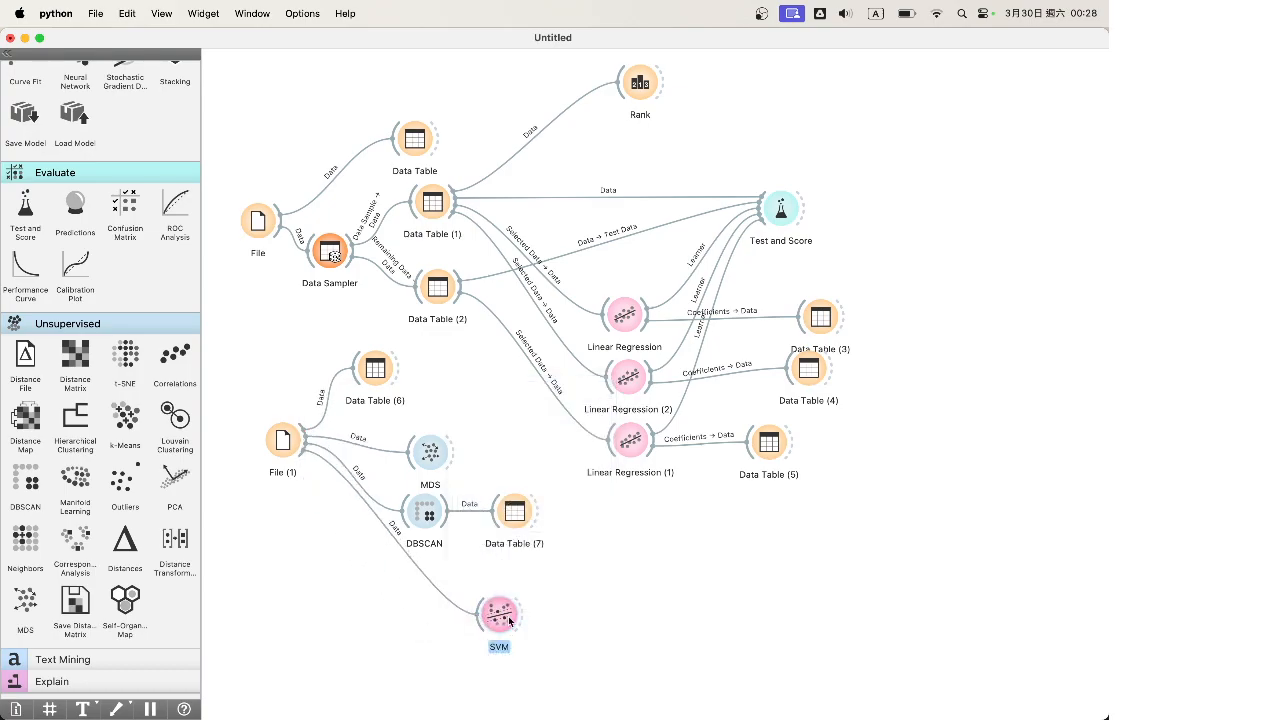
key(Delete)
Add Test and Score (1) fed by File (1), placed right of Data Table (7)
drag(304, 440, 499, 653)
text(tes)
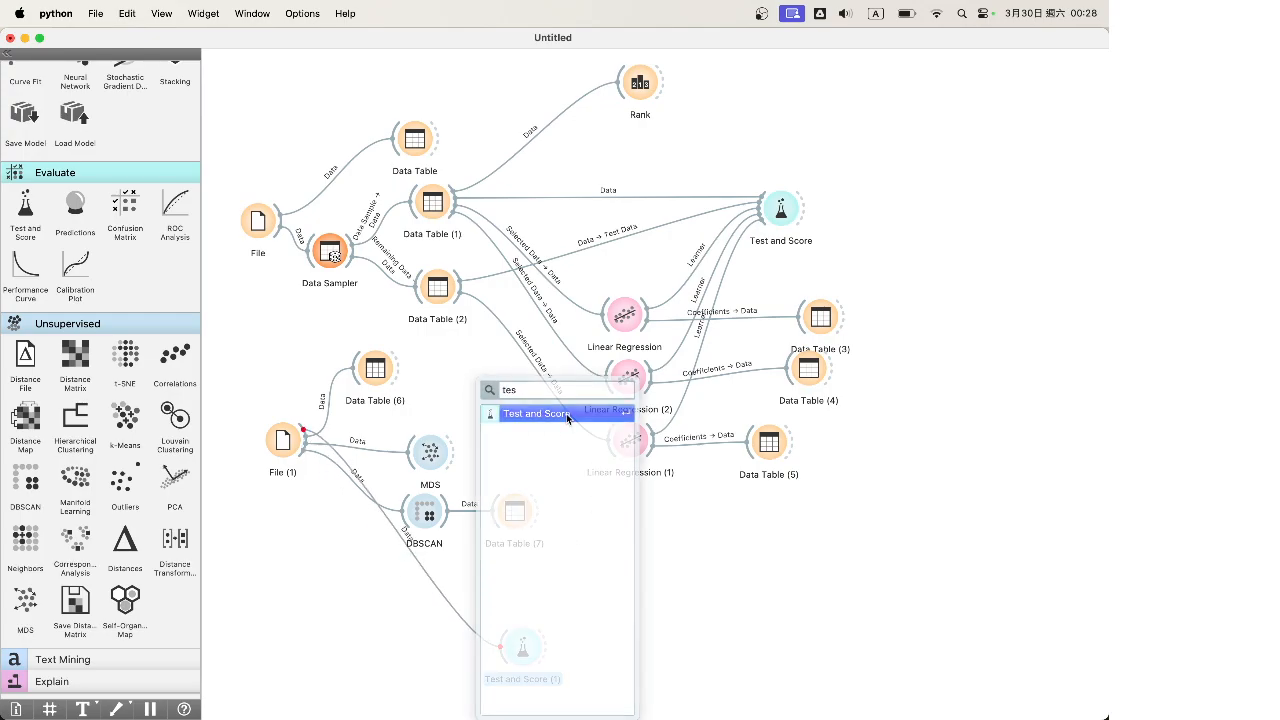
click(567, 418)
drag(530, 652, 630, 530)
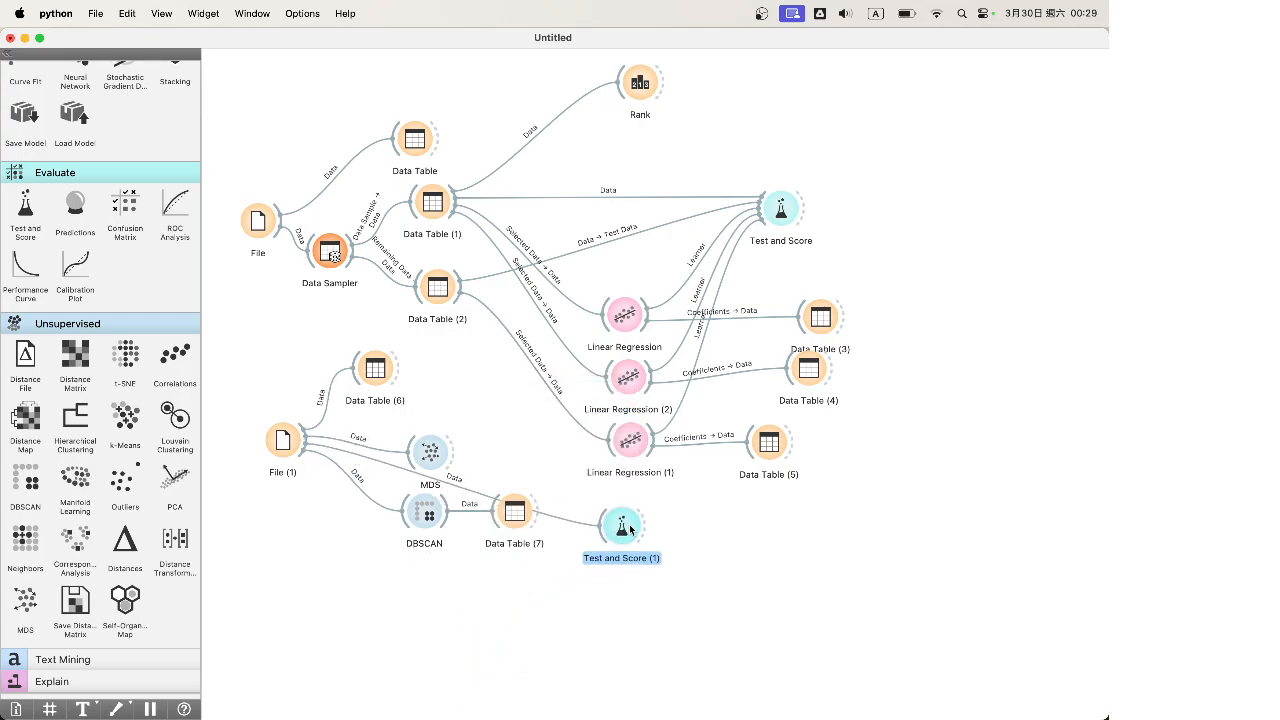
Connect SVM and Logistic Regression learners to Test and Score (1) and add Data Table (8) after it
scroll(27, 492, up, 10)
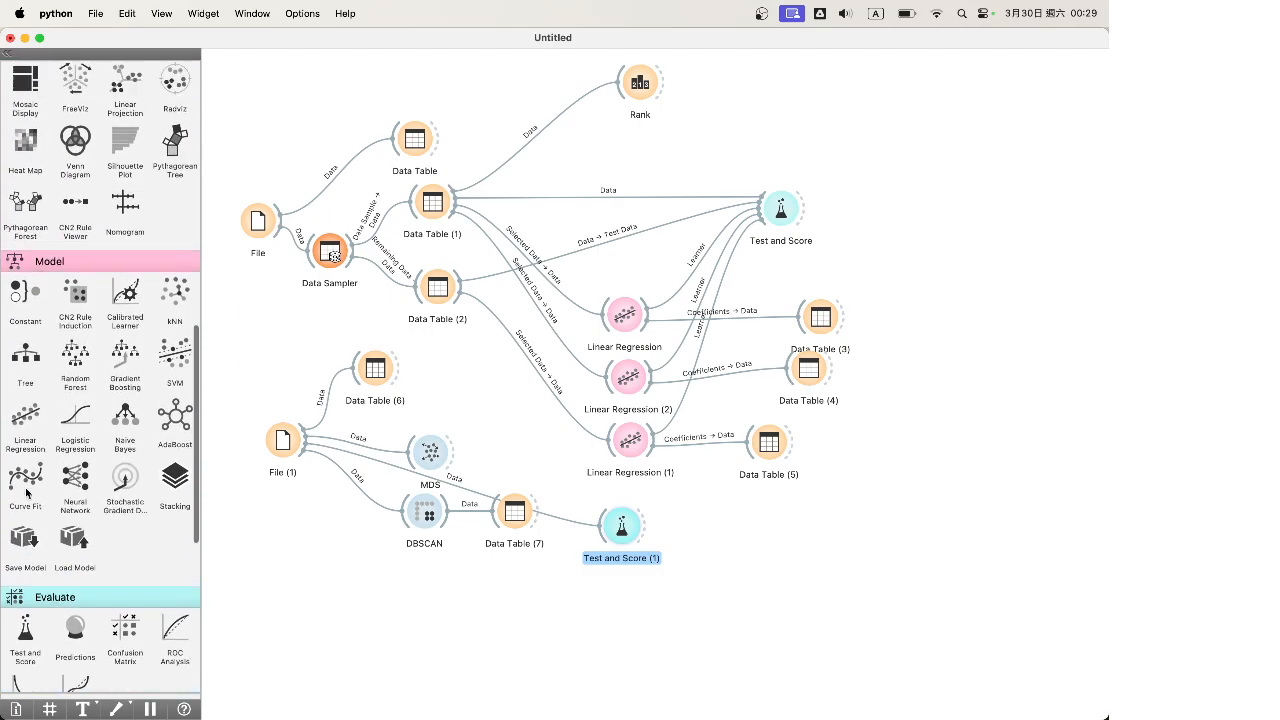
scroll(27, 492, up, 2)
drag(175, 418, 621, 525)
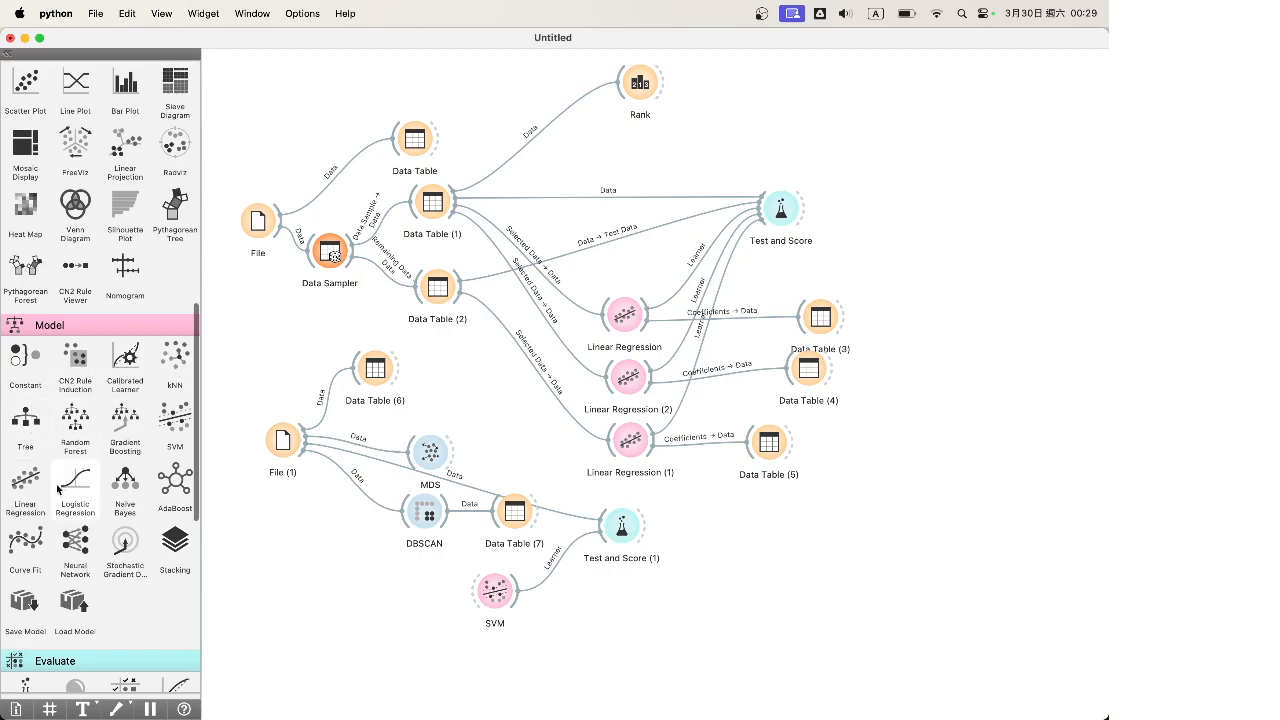
drag(58, 488, 624, 526)
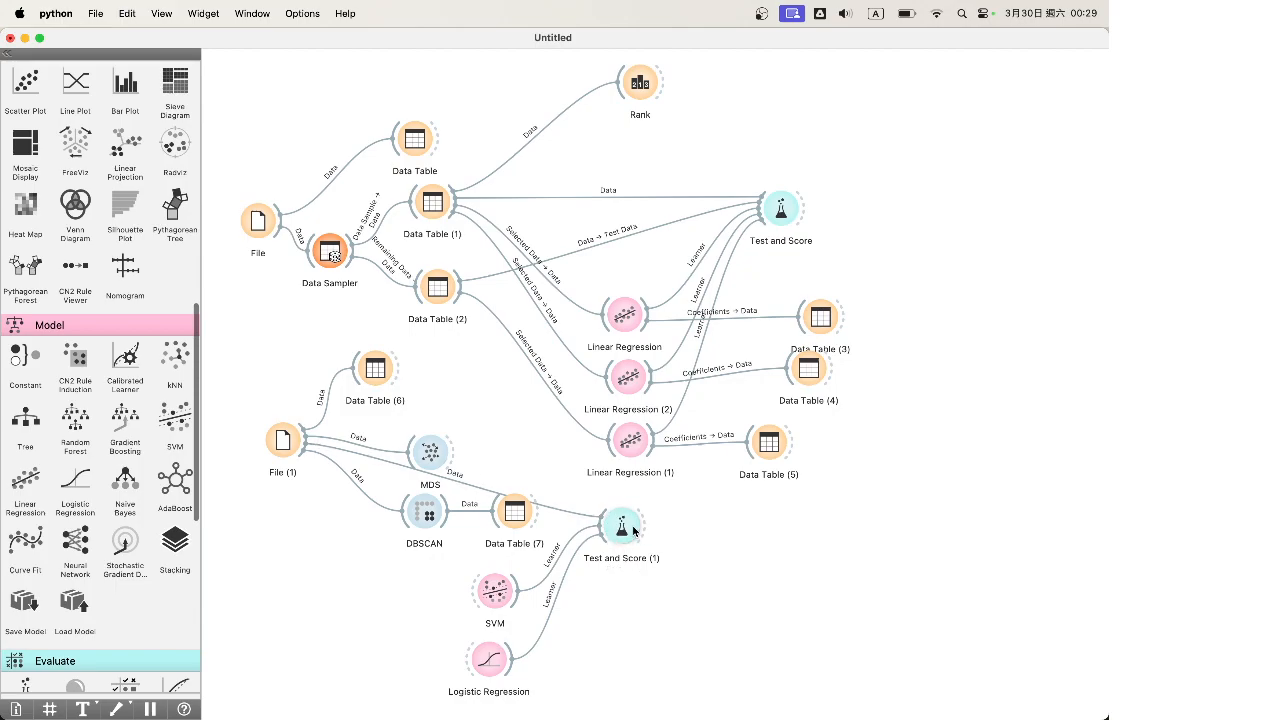
scroll(120, 430, up, 10)
drag(25, 172, 758, 537)
Open Data Table (8), widen the window and Logistic Regression column, and sort by Logistic Regression (1)
double_click(762, 540)
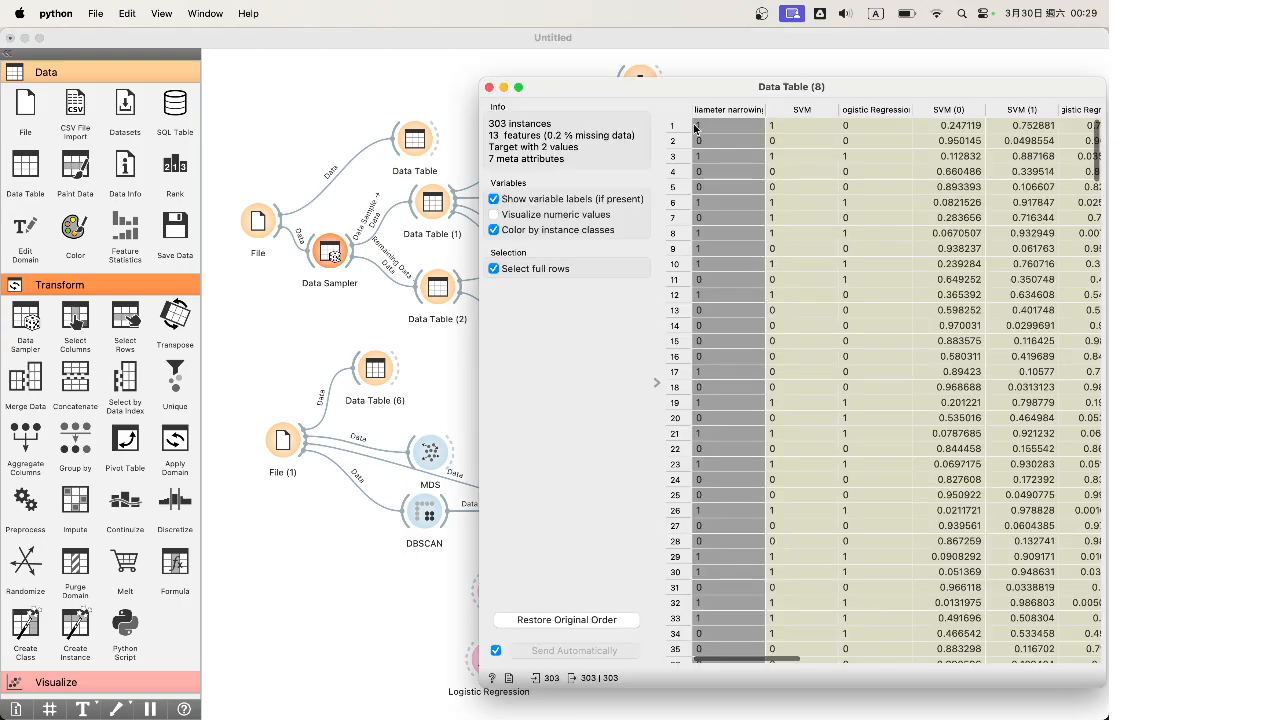
drag(872, 88, 422, 107)
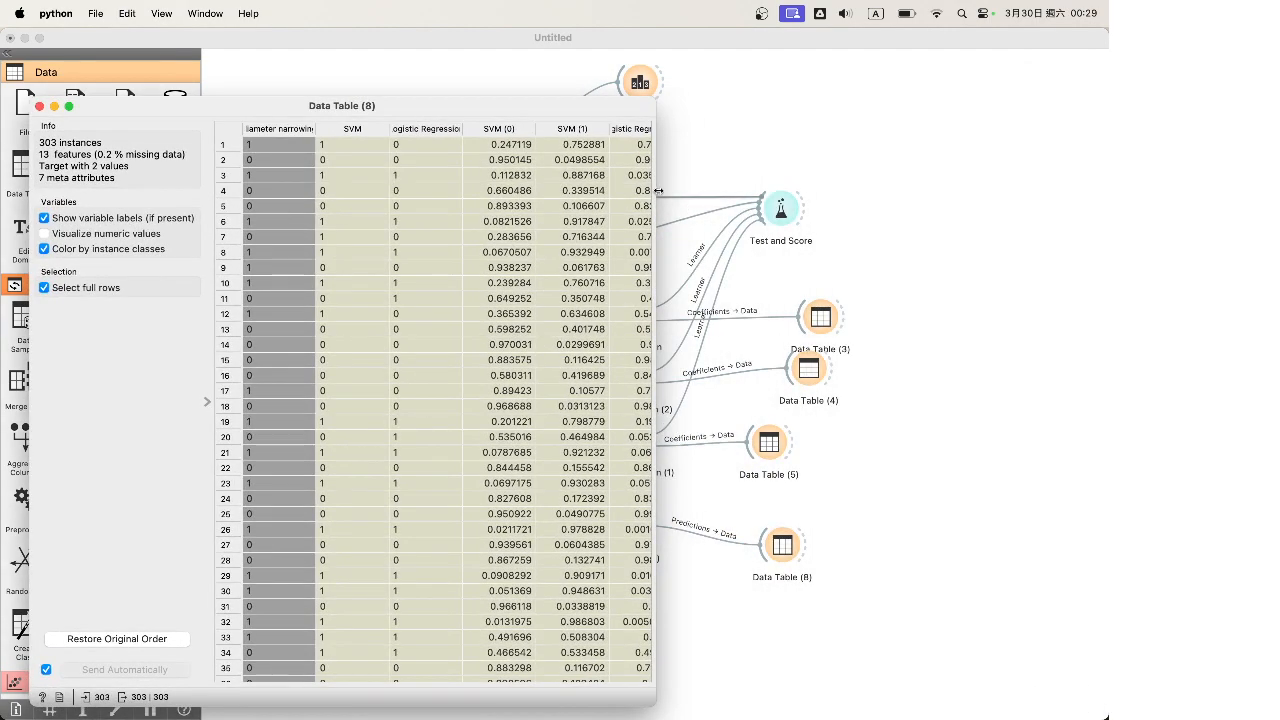
drag(658, 190, 912, 190)
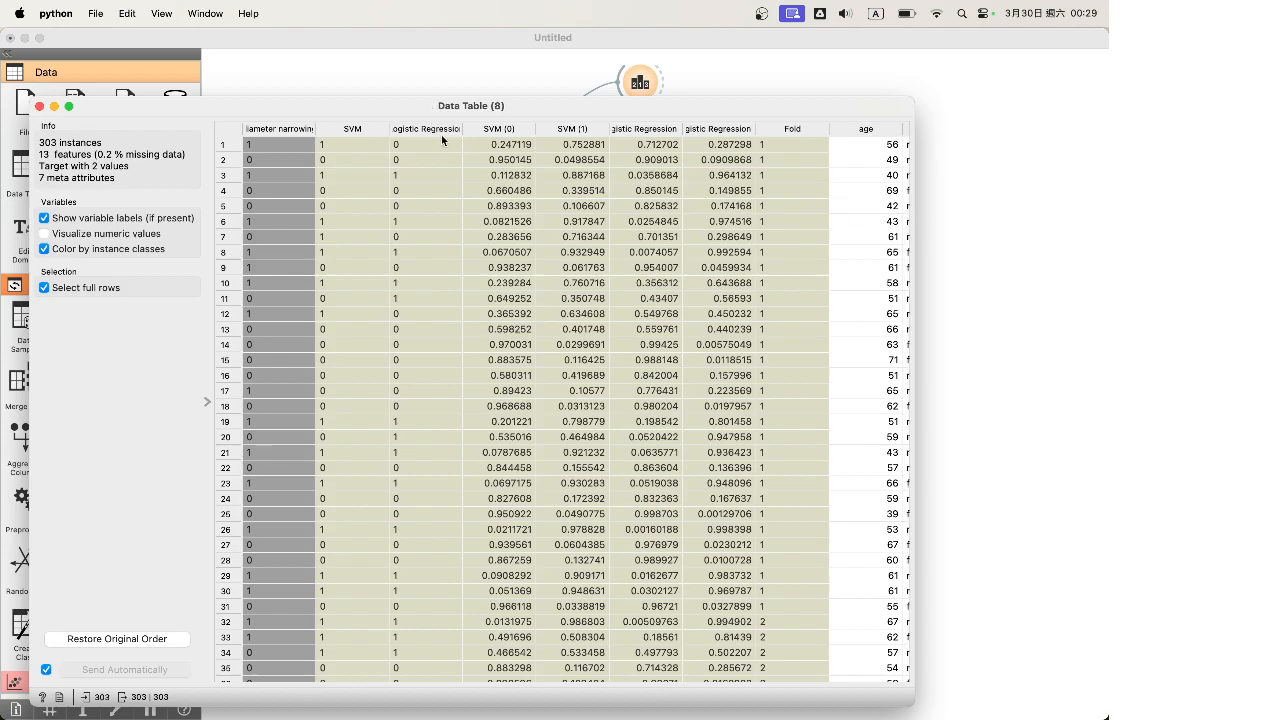
click(332, 146)
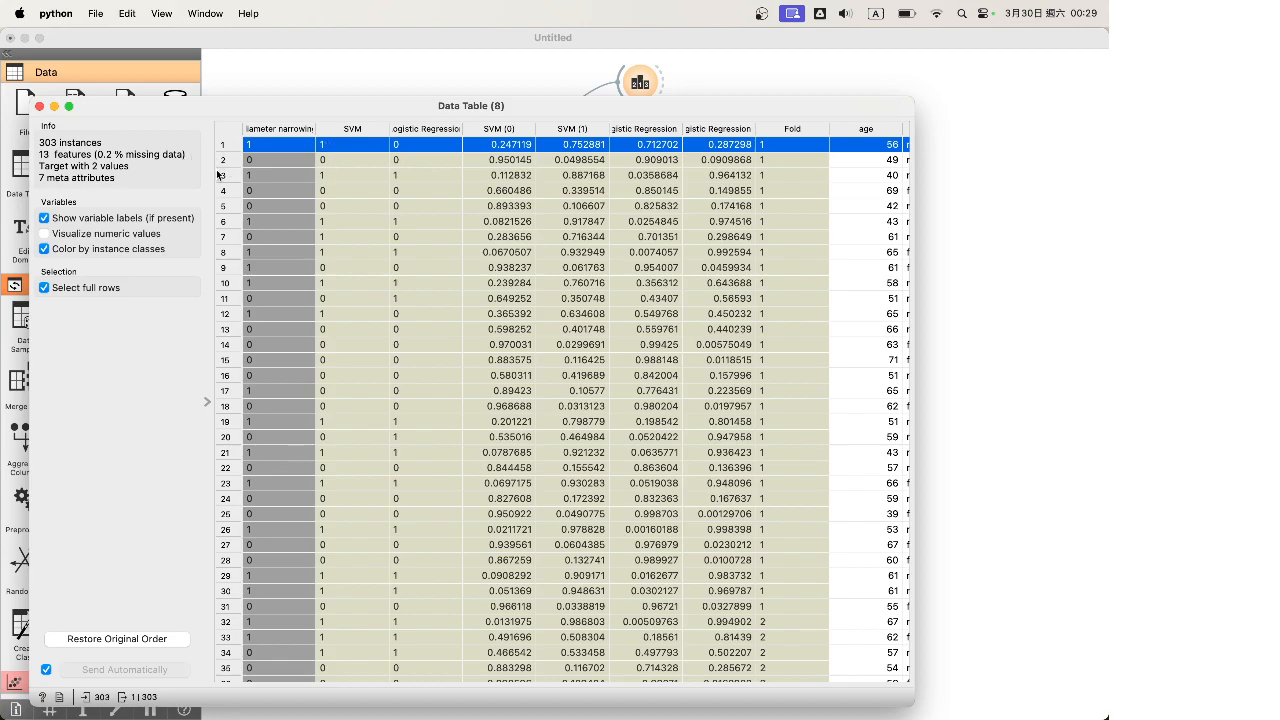
drag(462, 130, 515, 130)
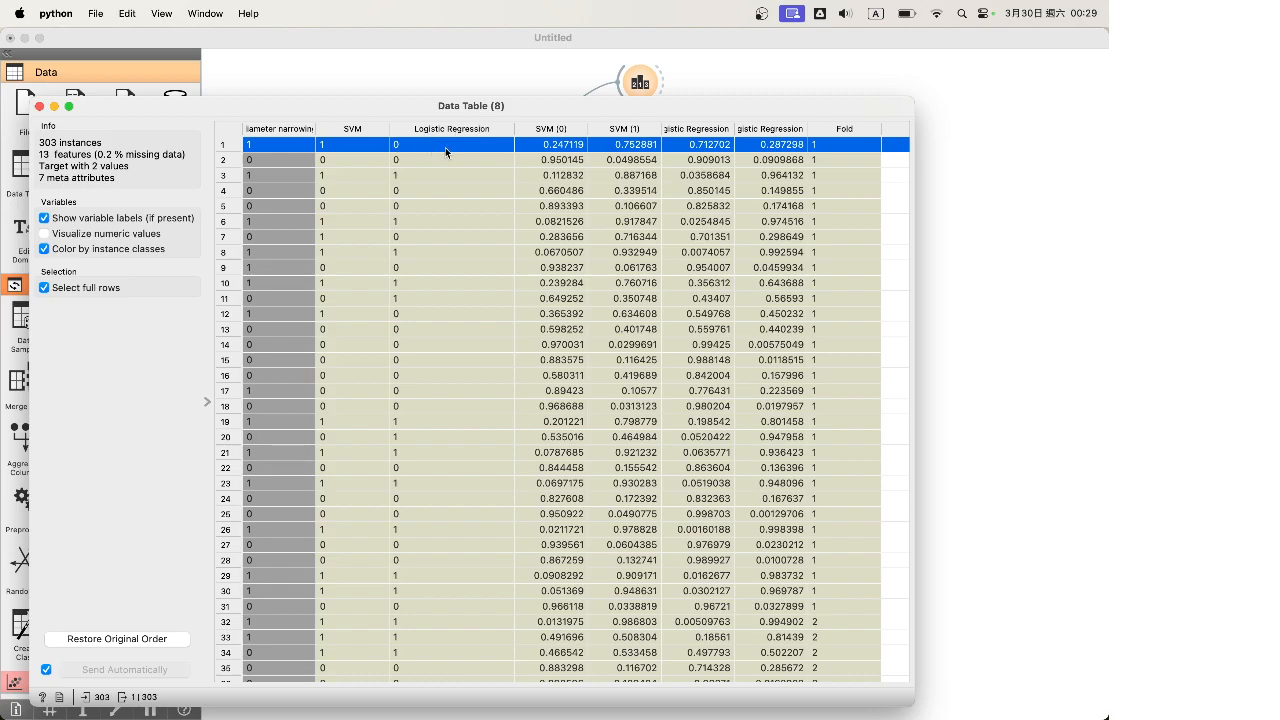
scroll(445, 147, right, 2)
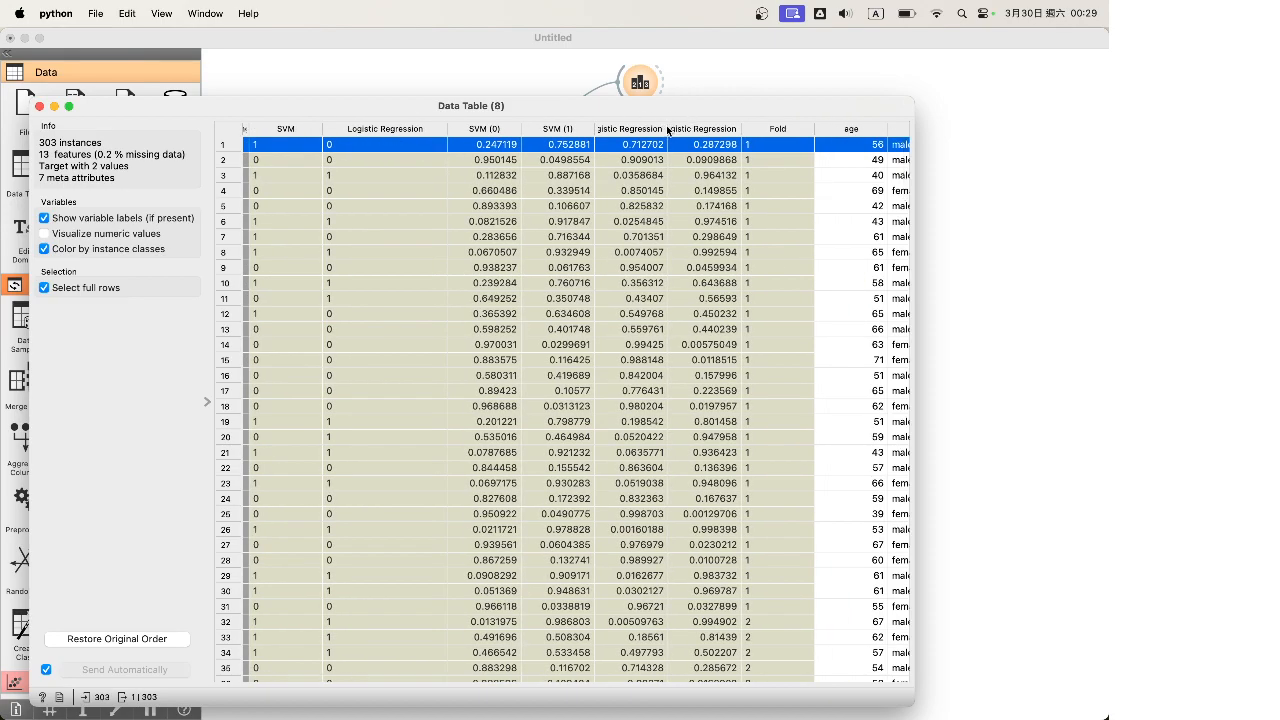
click(667, 131)
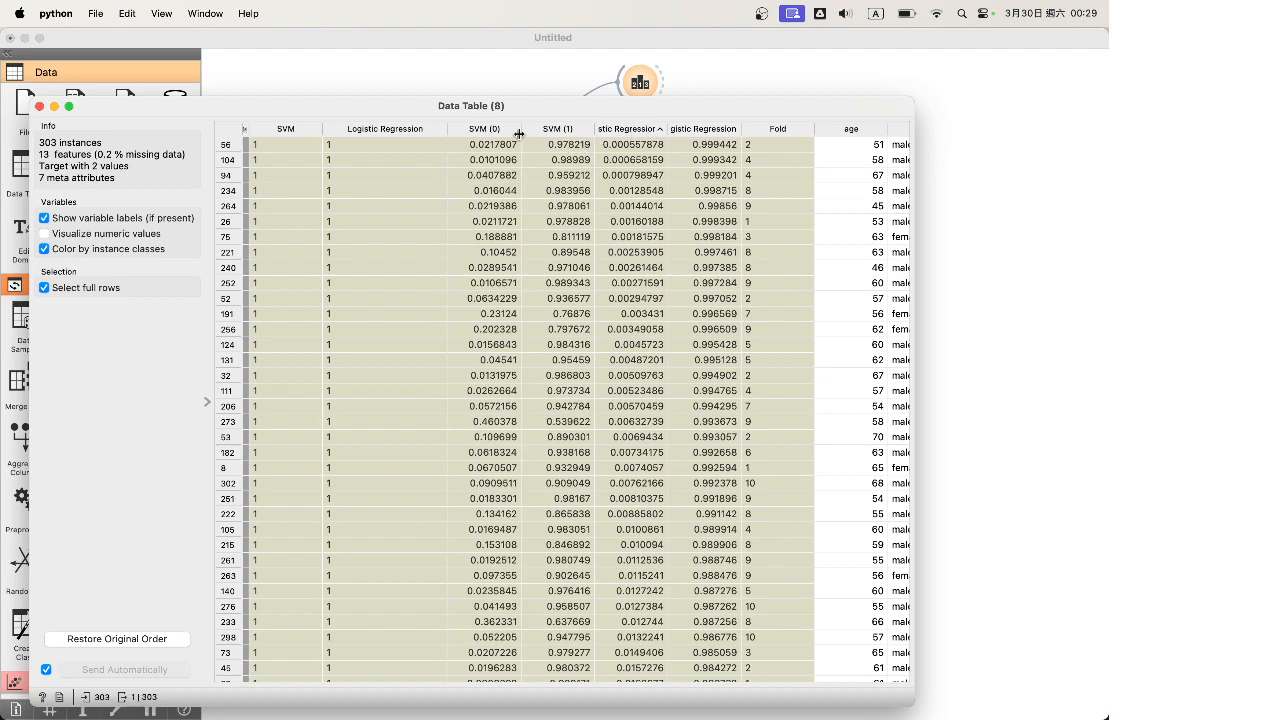
Widen the SVM (0) and Logistic Regression (0) columns, selecting row 56 along the way
drag(518, 131, 536, 131)
click(574, 145)
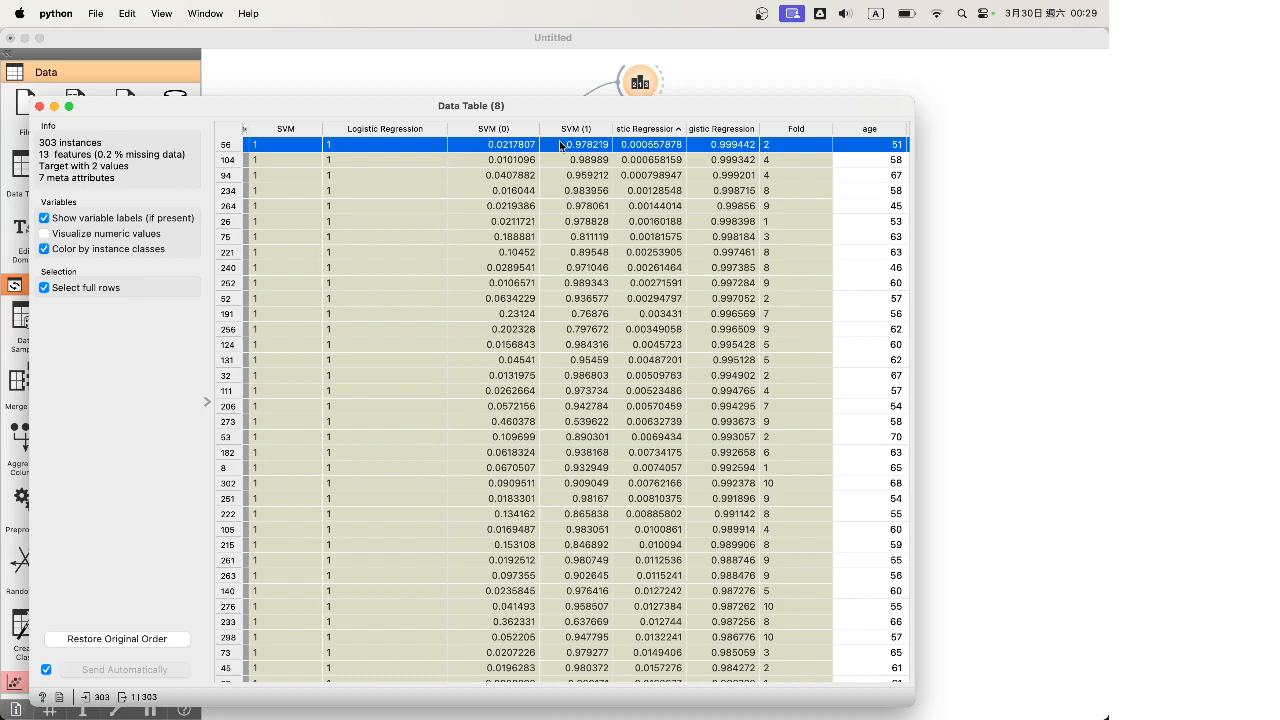
drag(686, 128, 840, 128)
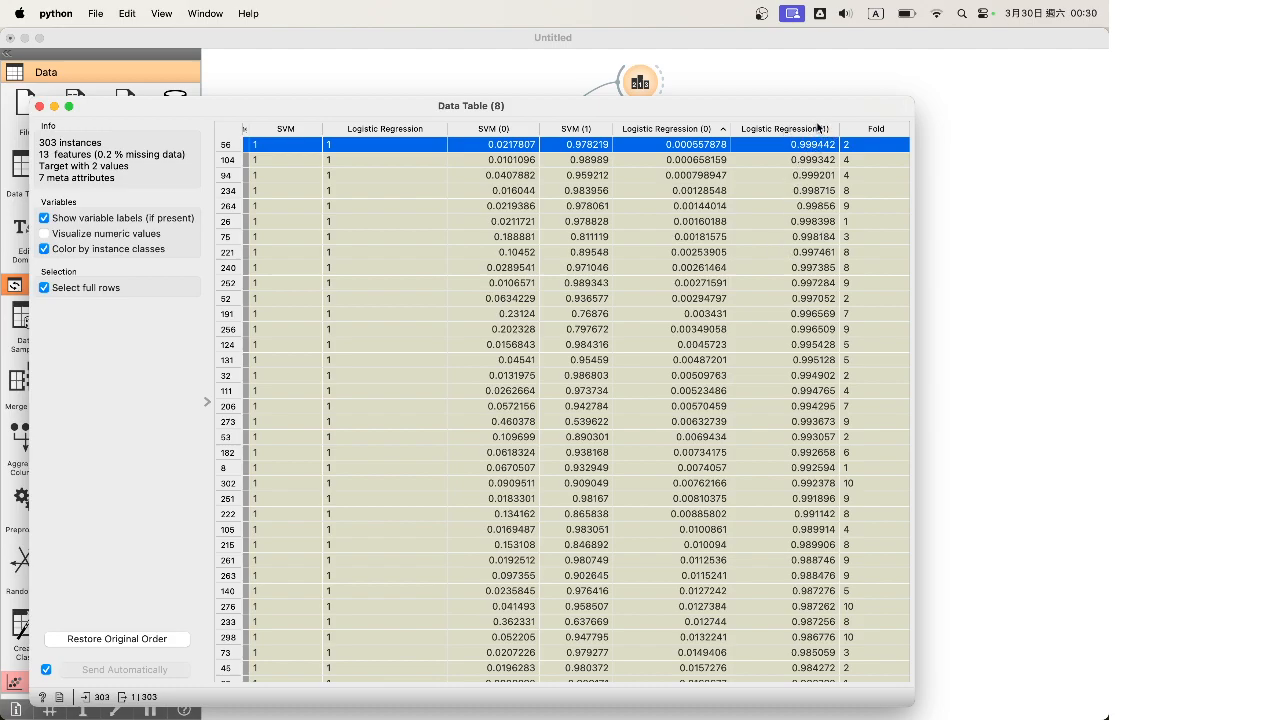
Scroll through the predictions and inspect rows 132, 44 and 177
scroll(793, 204, down, 20)
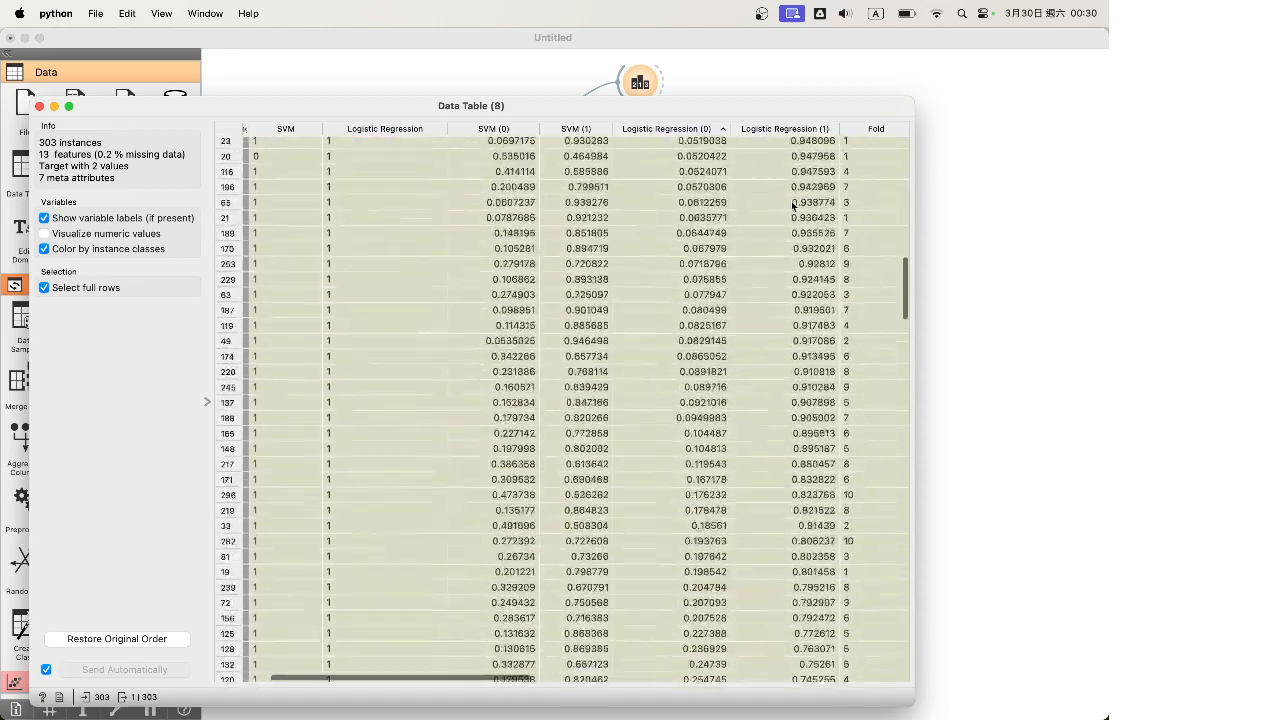
scroll(793, 204, up, 20)
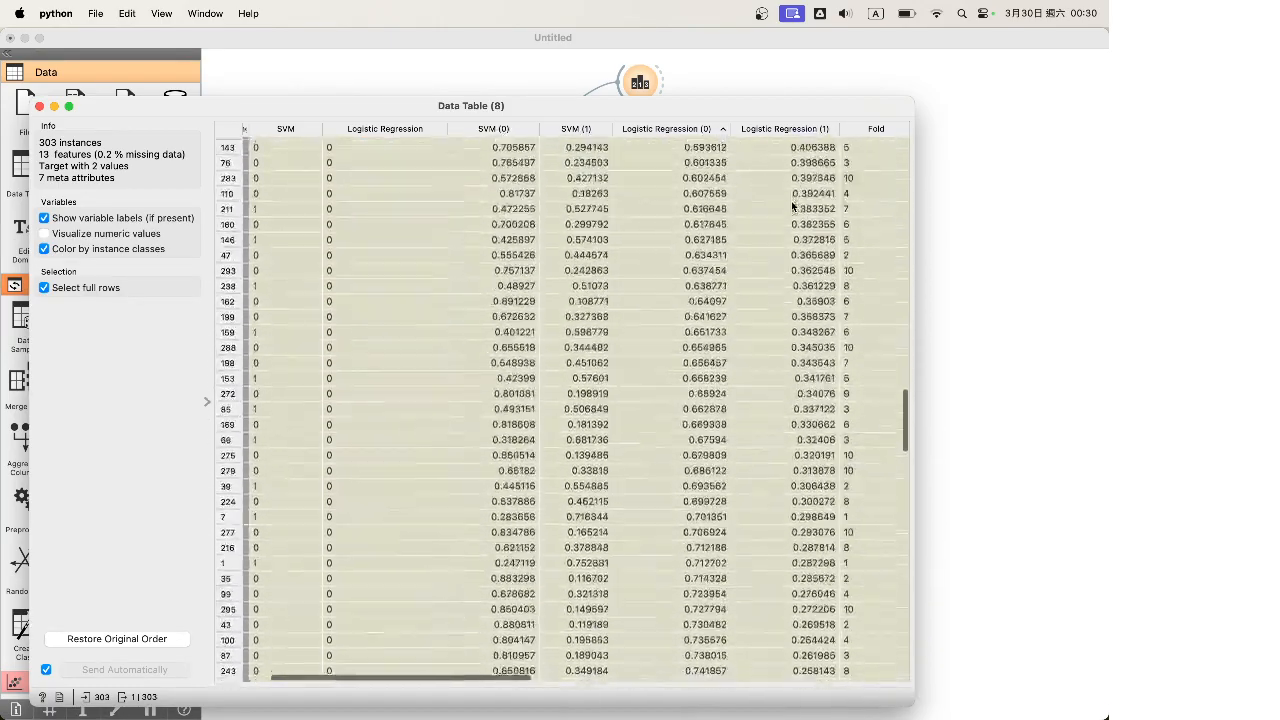
scroll(810, 440, down, 5)
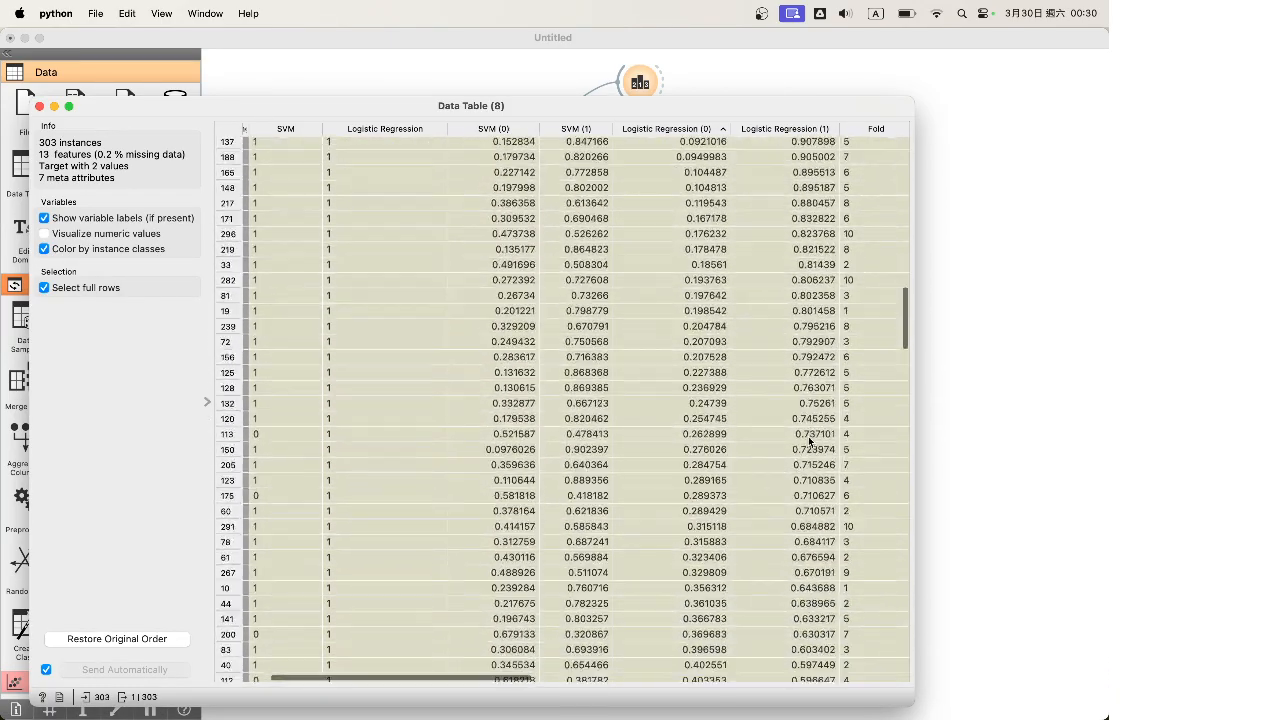
click(812, 405)
scroll(812, 410, down, 5)
scroll(814, 415, up, 1)
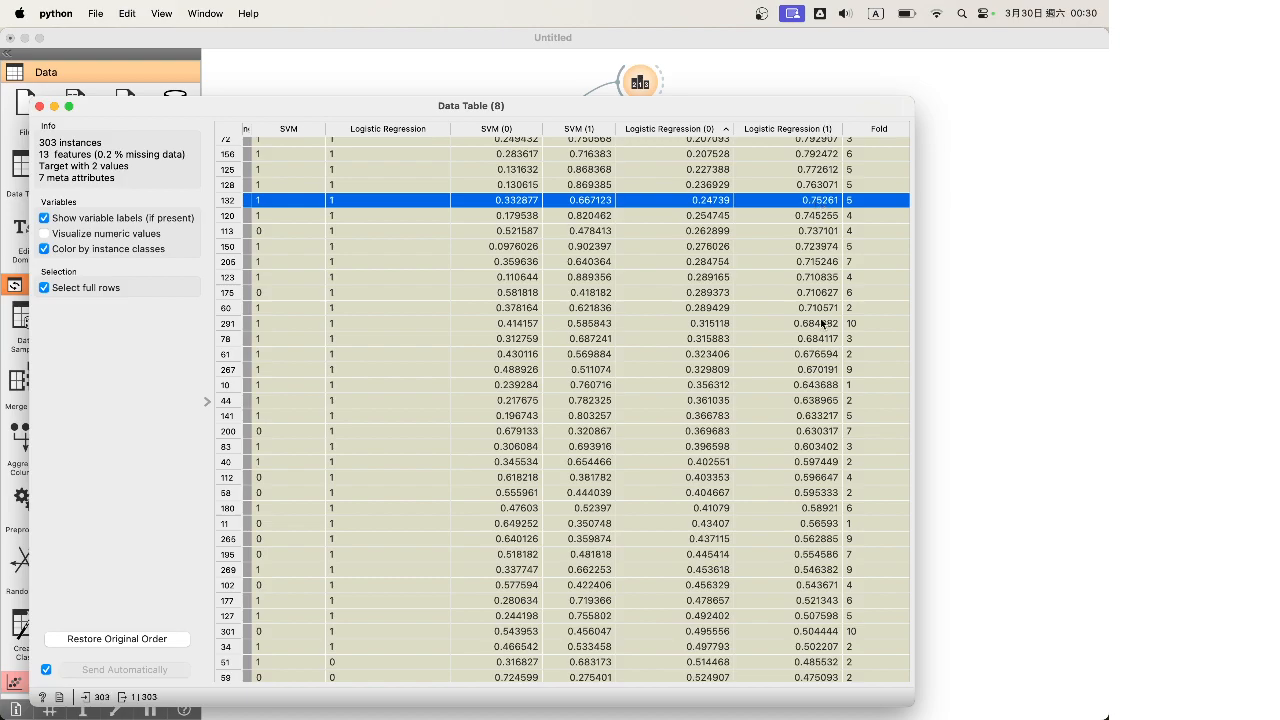
click(822, 400)
scroll(822, 400, down, 5)
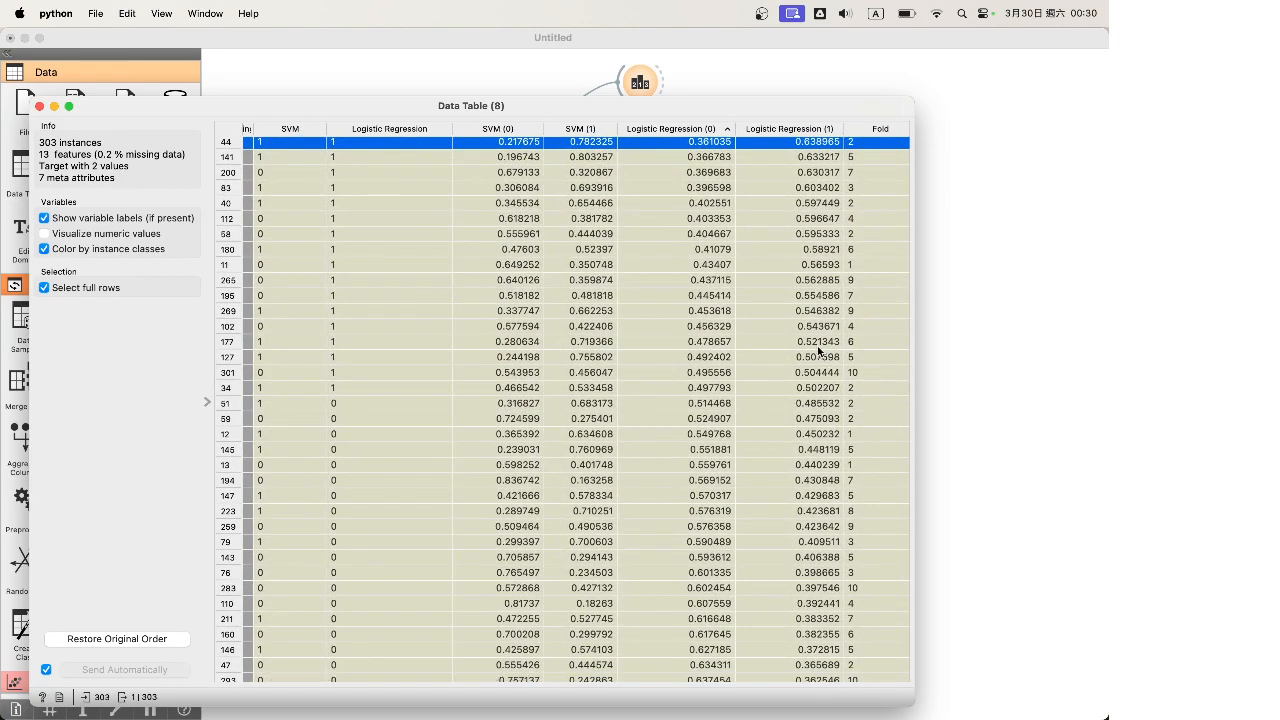
click(818, 345)
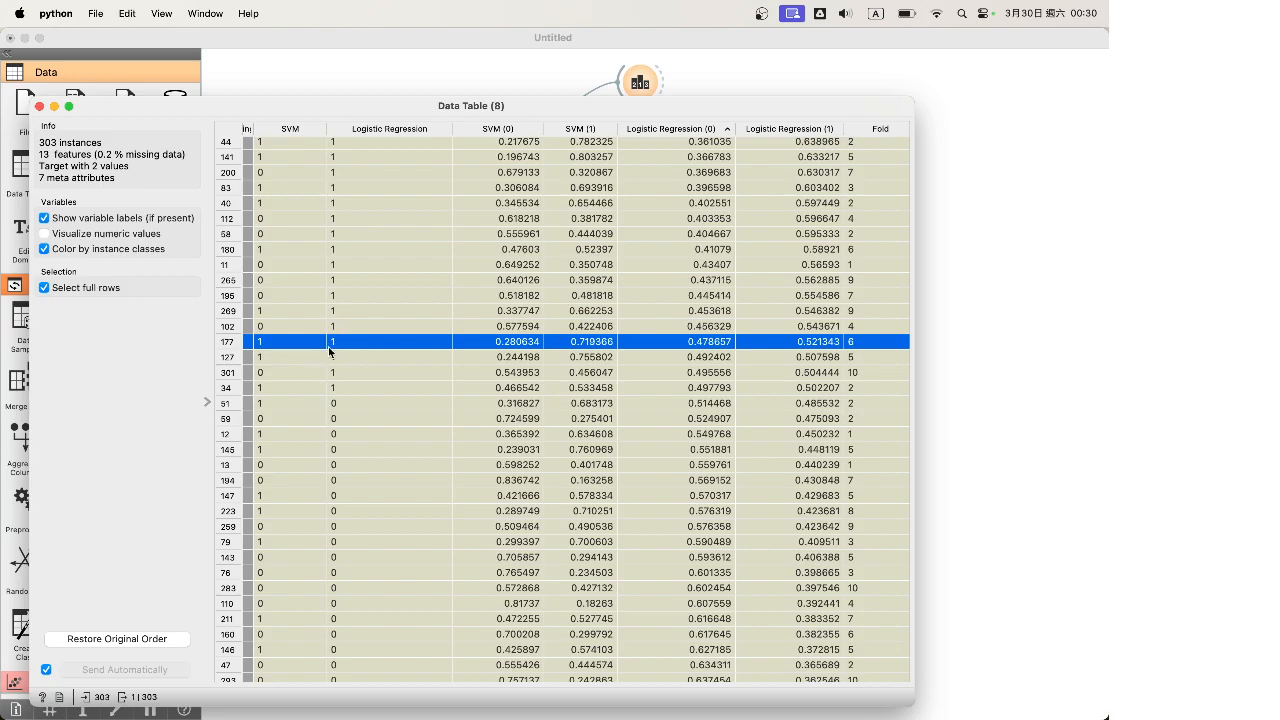
Compare predictions by alternating between rows 34 and 51, also checking rows 177, 127 and 301
click(339, 388)
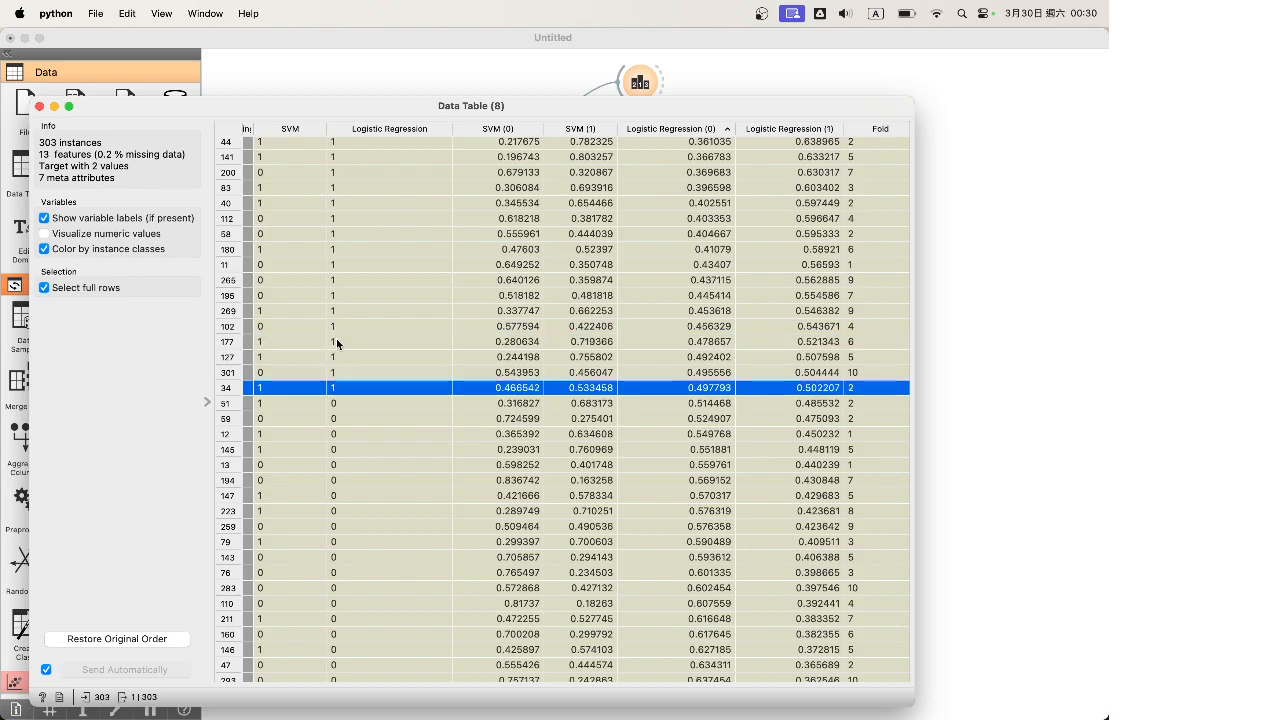
click(337, 342)
click(337, 357)
click(337, 373)
click(336, 386)
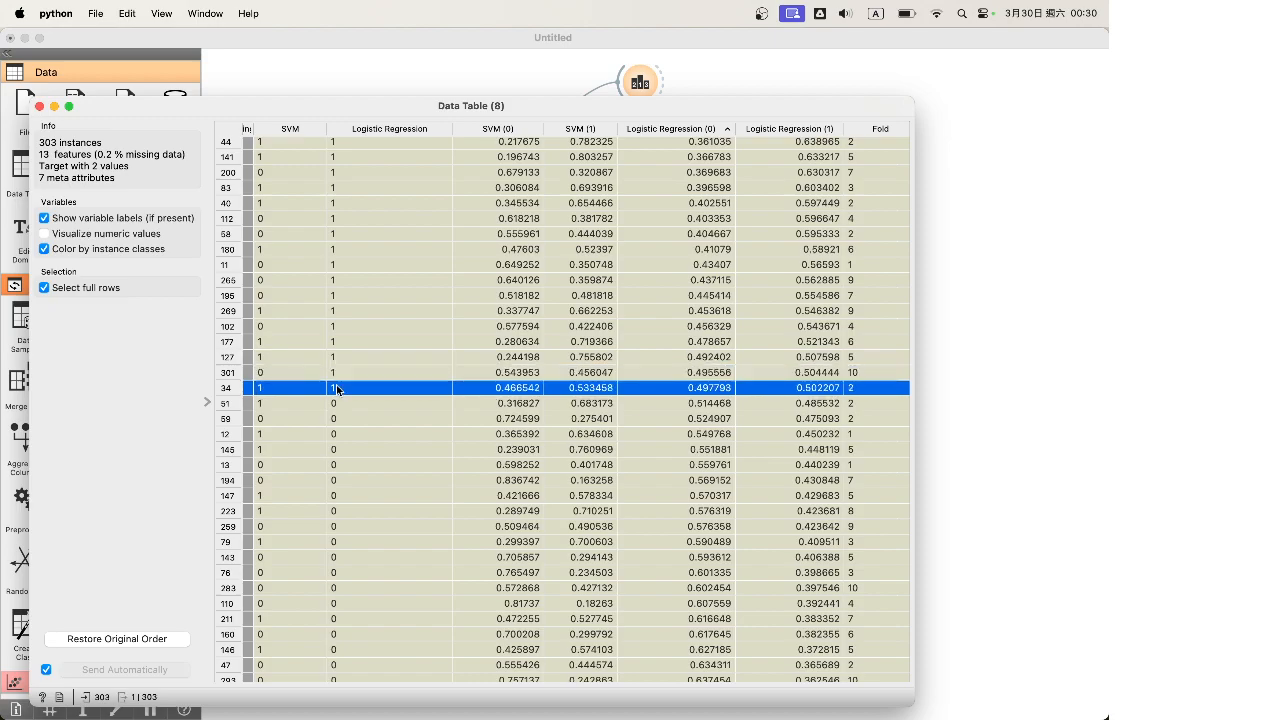
click(815, 405)
click(826, 387)
click(818, 403)
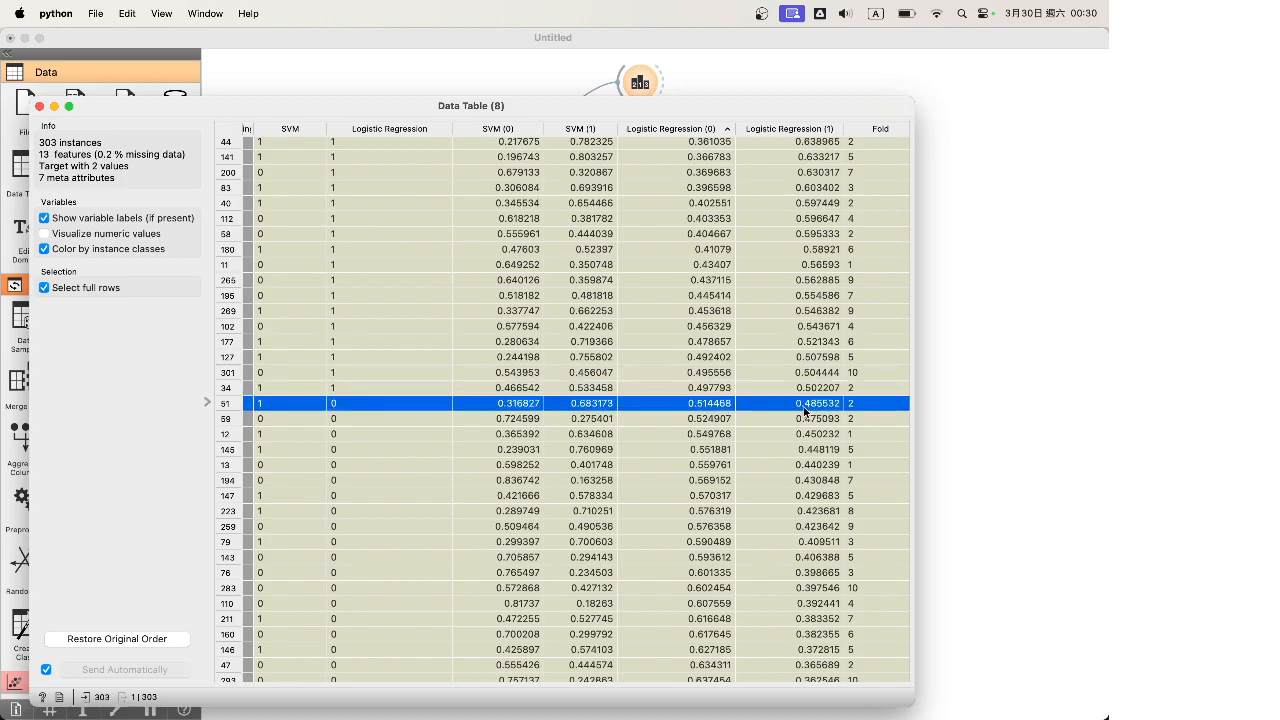
click(816, 391)
click(815, 403)
click(813, 389)
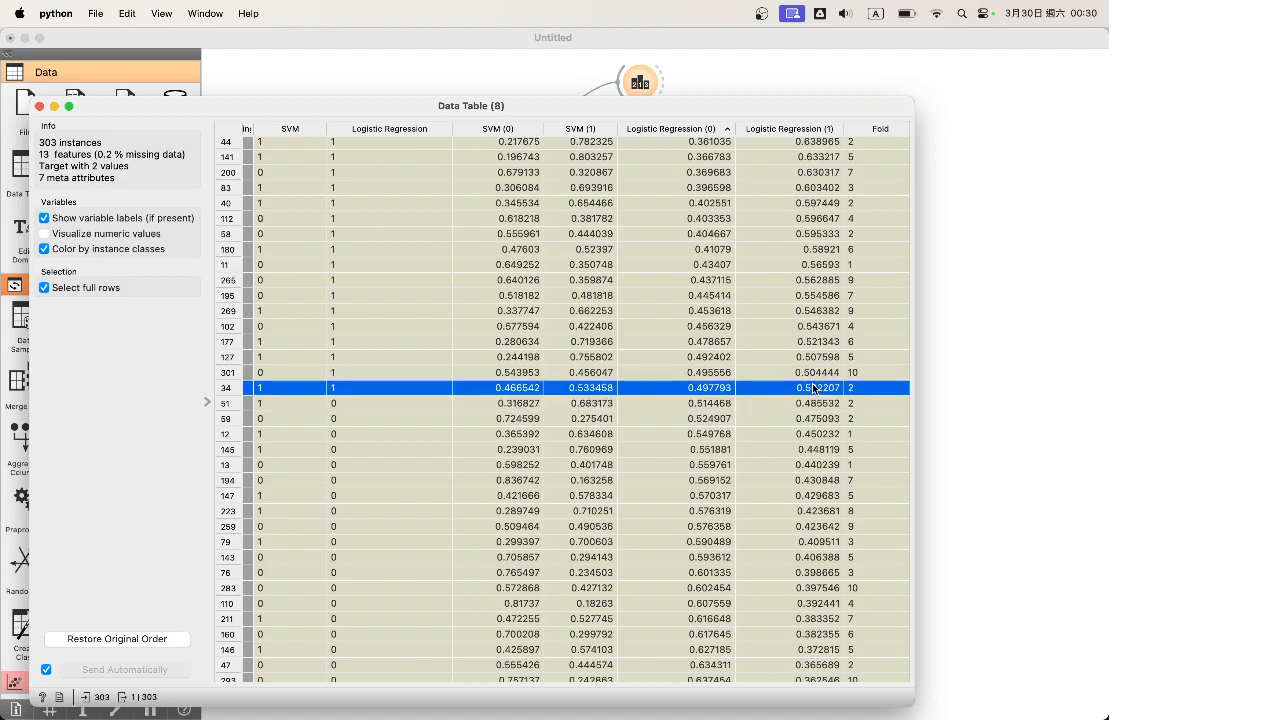
click(345, 405)
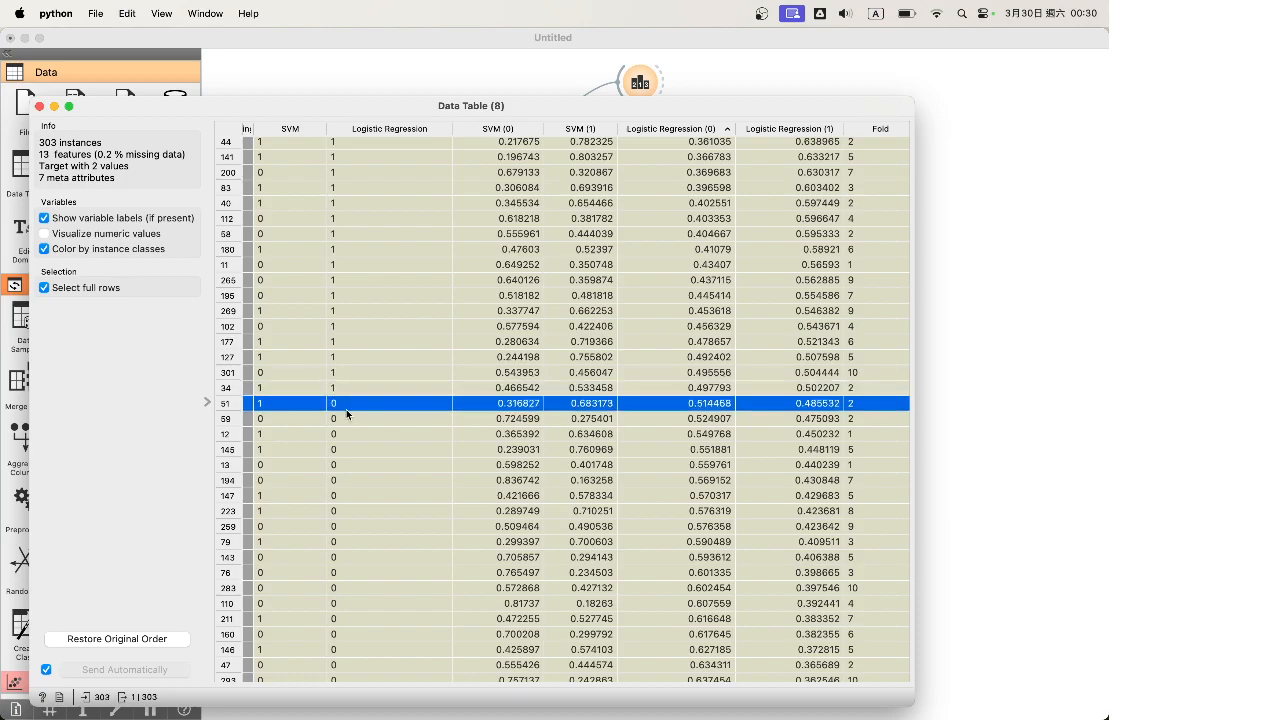
click(829, 390)
click(822, 410)
click(813, 390)
click(812, 408)
click(813, 392)
click(811, 407)
click(813, 391)
click(812, 408)
click(807, 393)
click(807, 408)
click(807, 393)
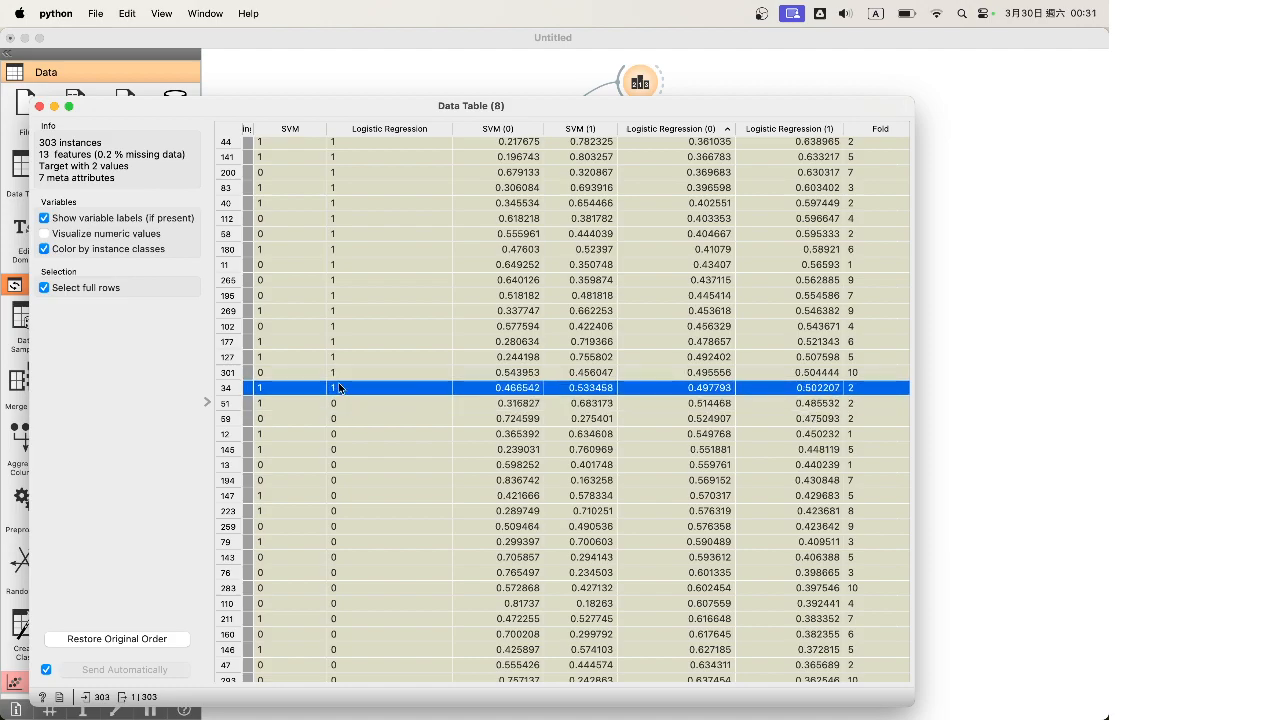
Select the 17 rows from 269 down to 143, then narrow the selection to row 269
drag(348, 309, 373, 567)
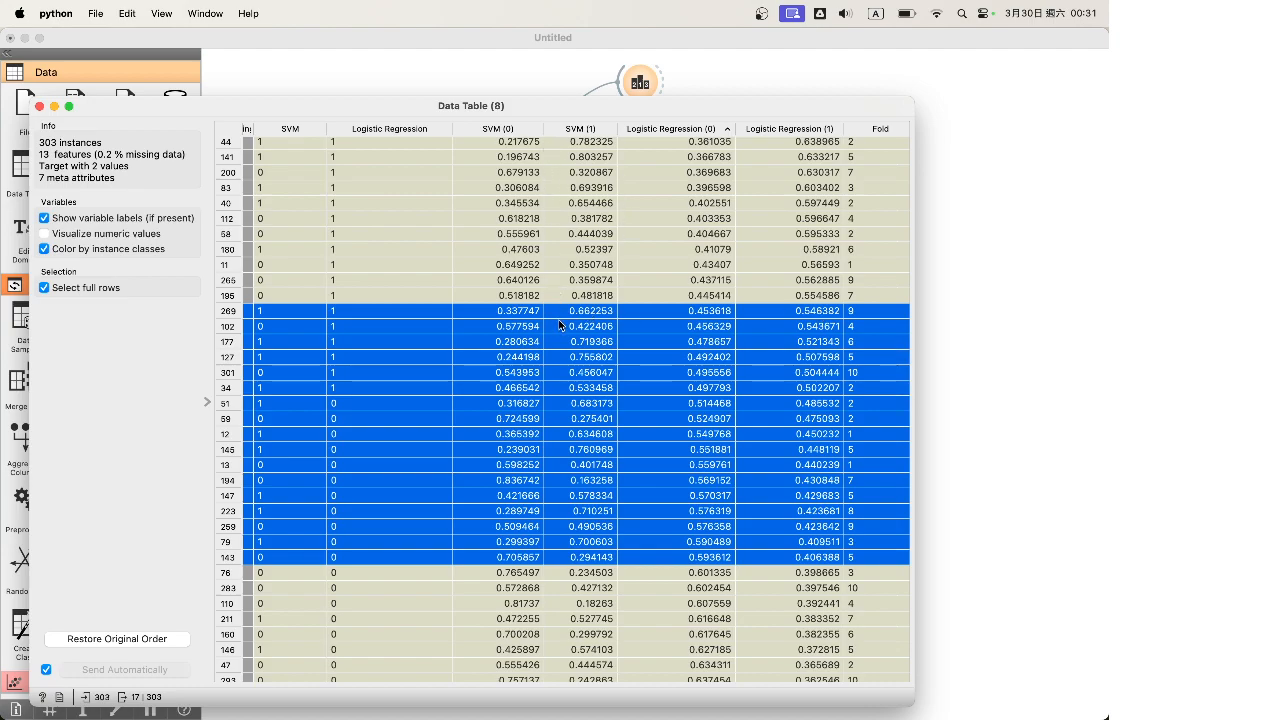
scroll(470, 320, left, 2)
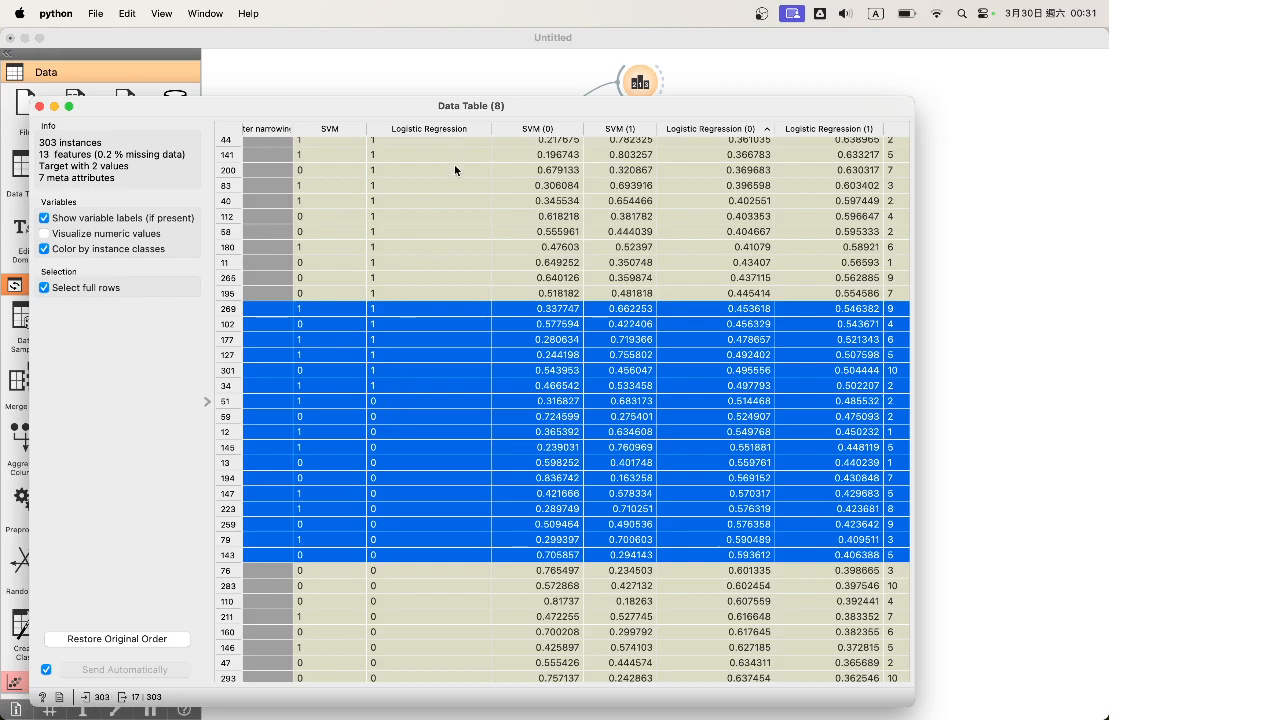
scroll(470, 261, left, 1)
scroll(470, 261, up, 15)
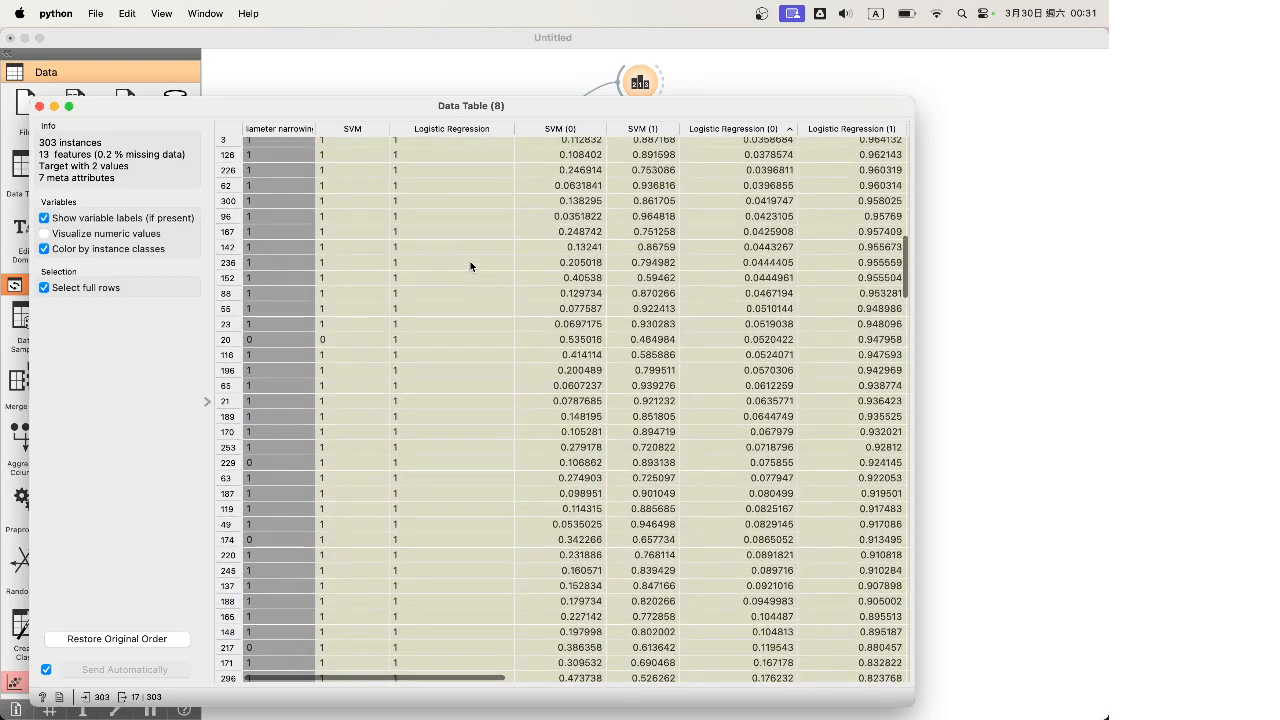
scroll(470, 261, down, 15)
scroll(471, 266, up, 6)
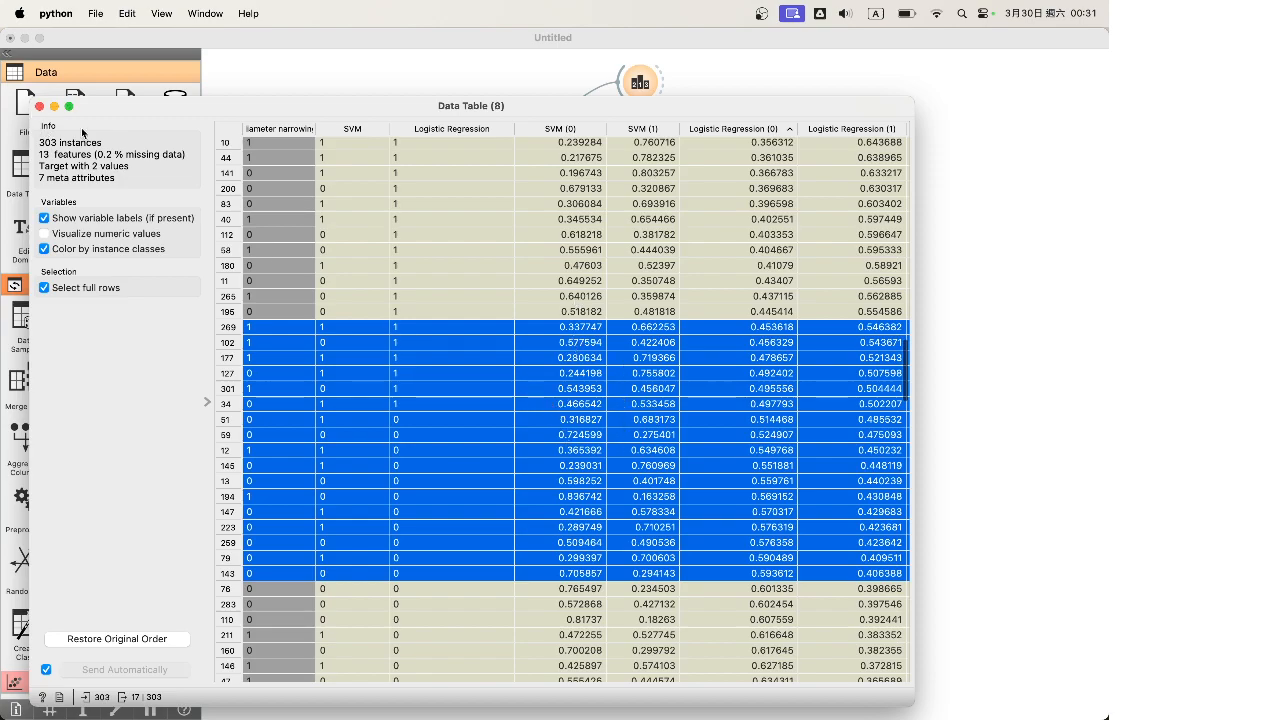
click(864, 328)
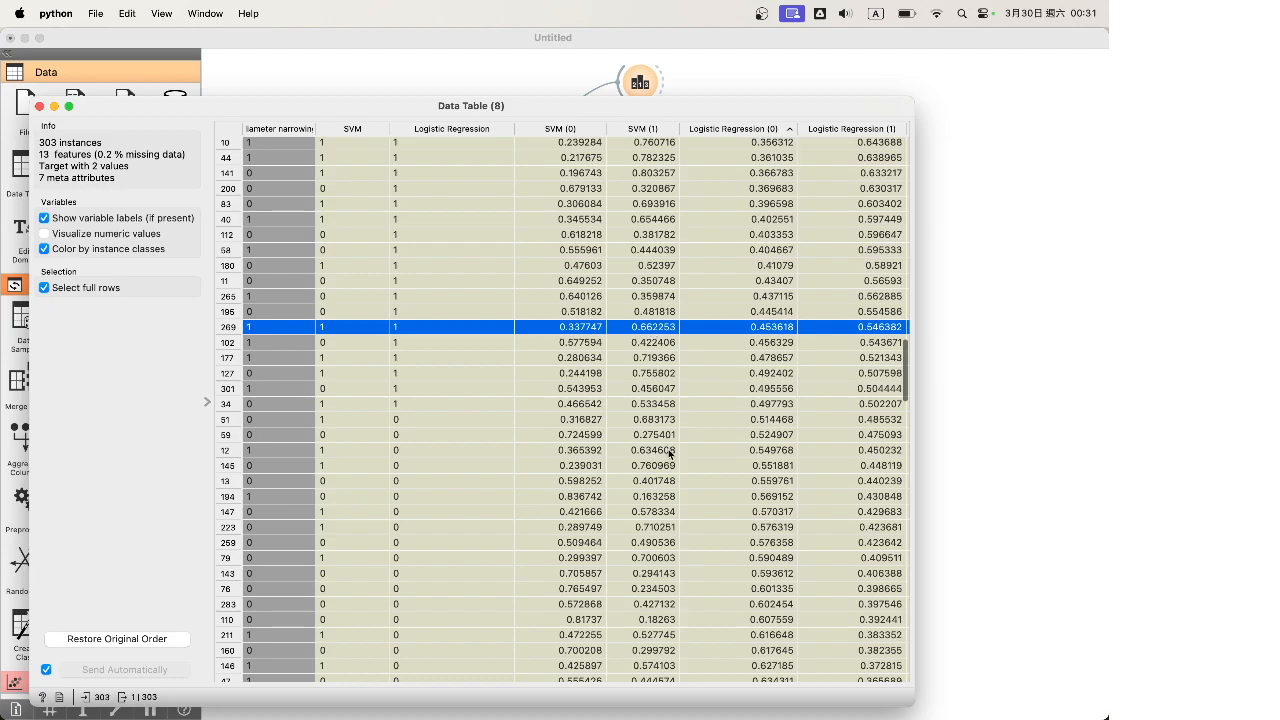
Inspect rows 194 and 13, then close Data Table (8)
click(691, 497)
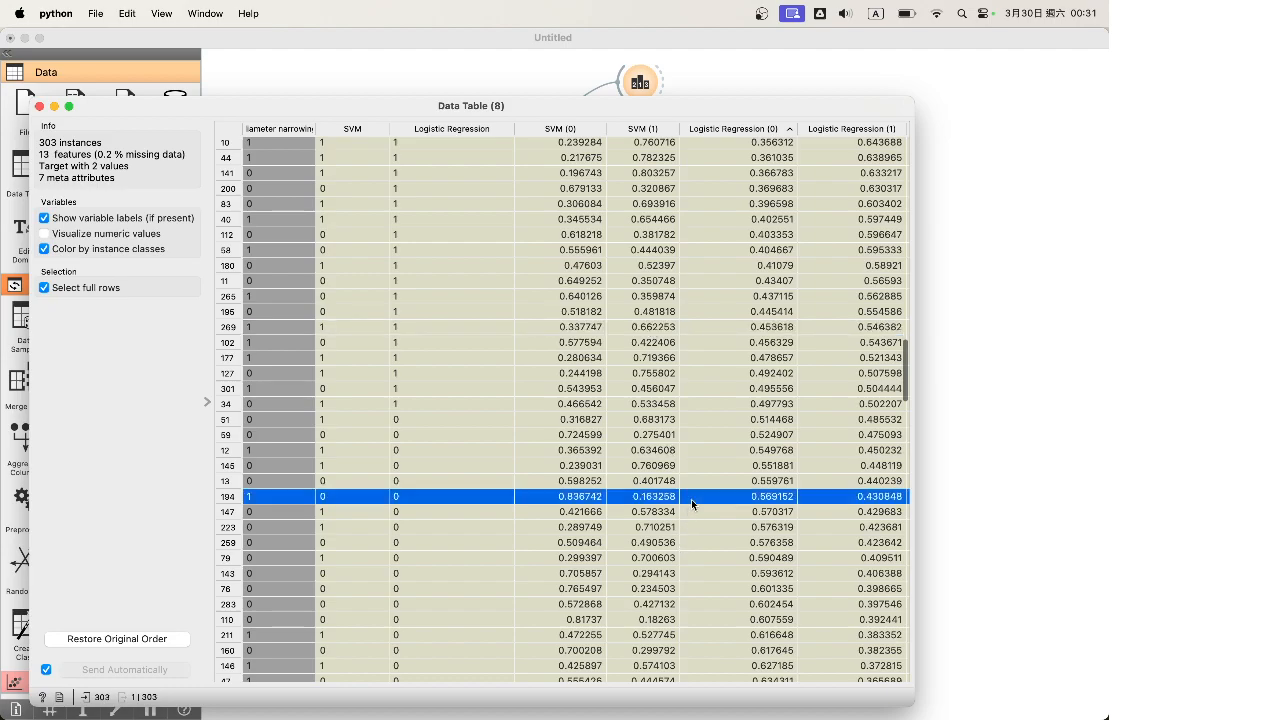
click(869, 482)
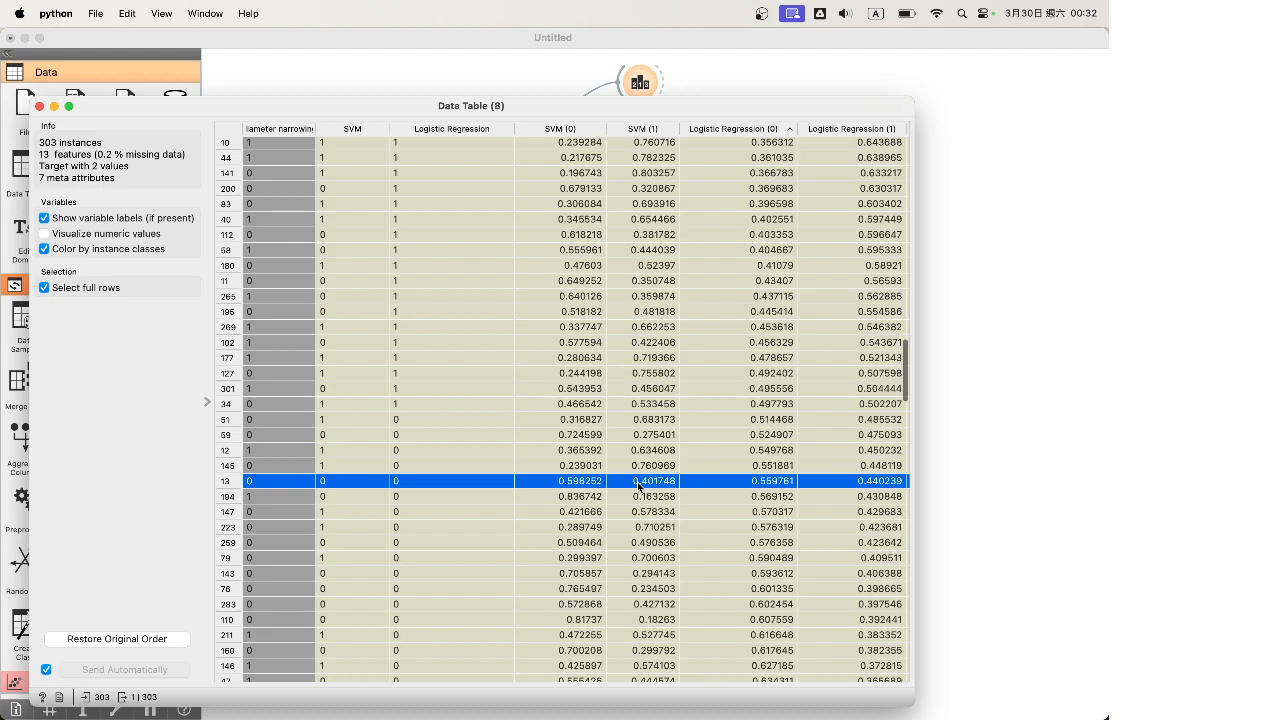
click(40, 106)
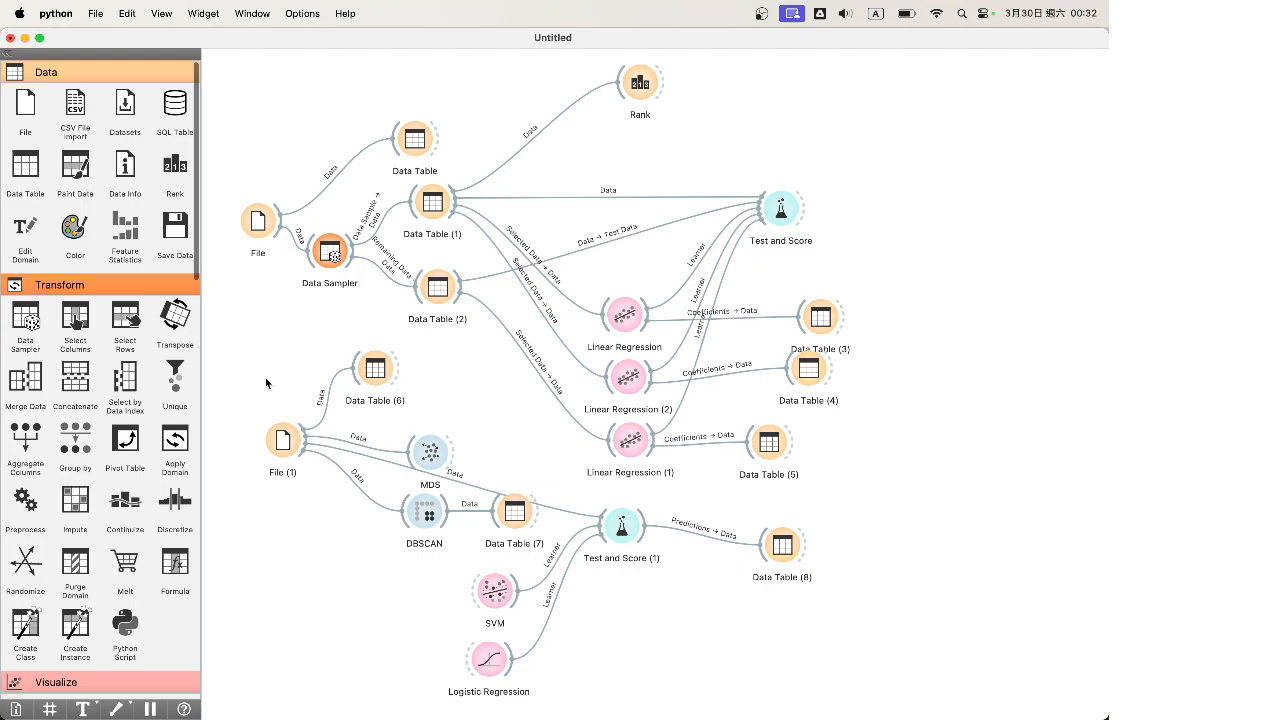
Add Preprocess after Data Table (6), linked only through the full Data → Data connection
drag(25, 500, 582, 349)
double_click(443, 380)
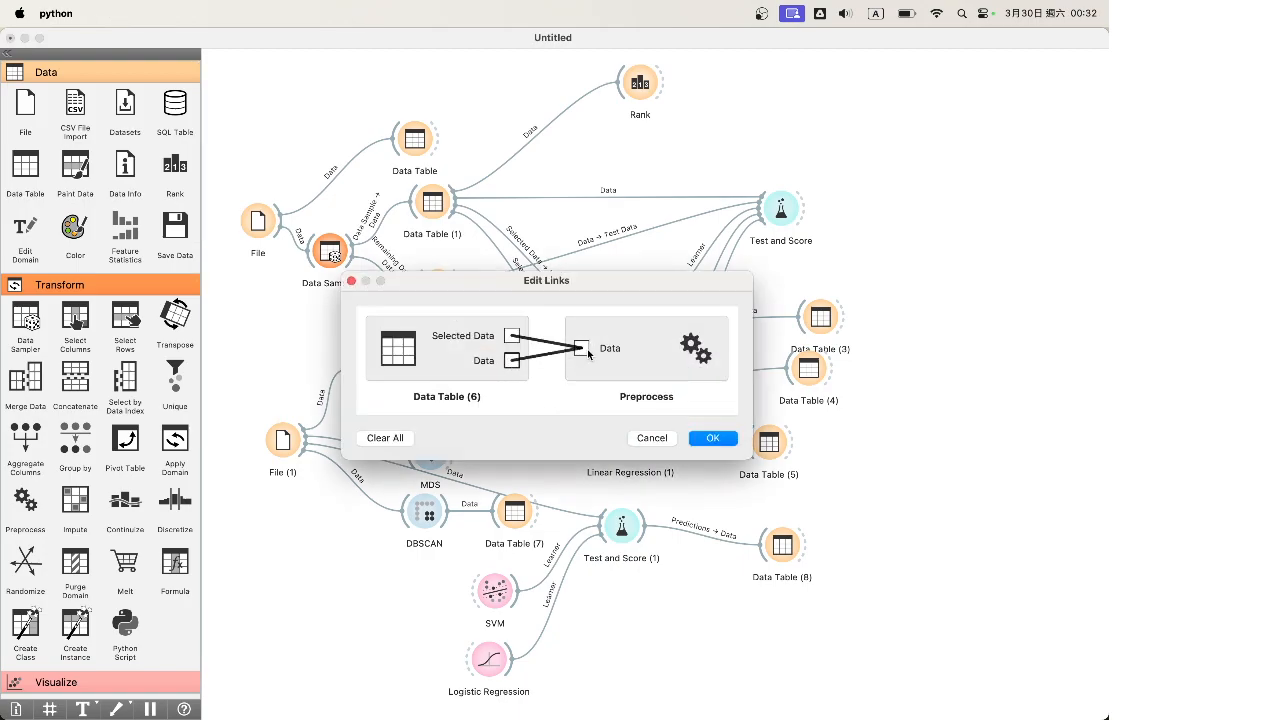
click(713, 438)
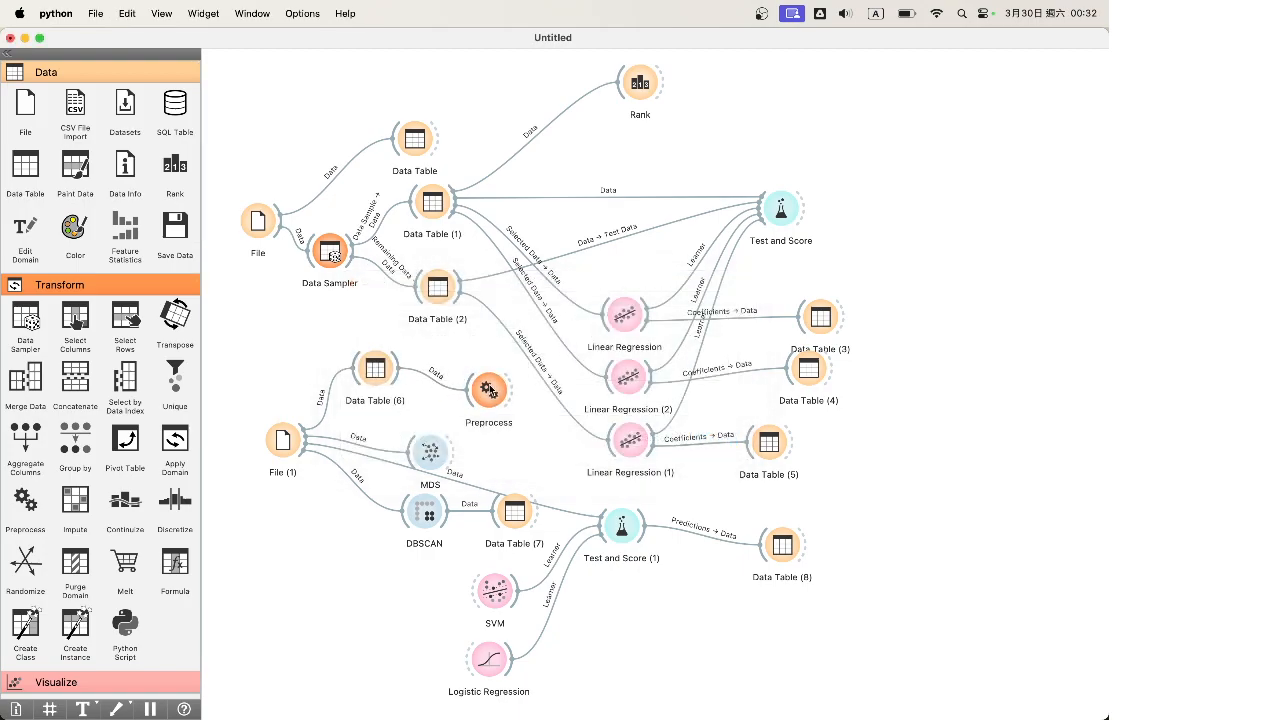
click(499, 396)
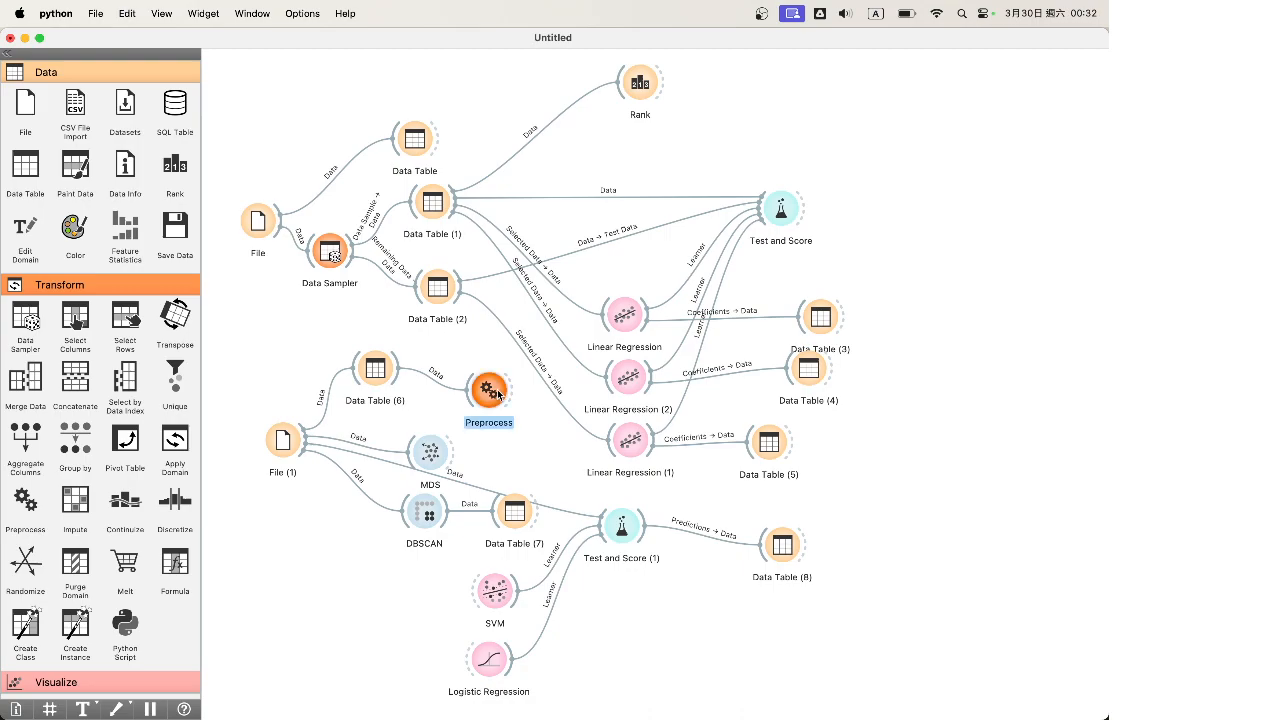
double_click(499, 396)
Clear the default pipeline and add Impute Missing Values using Average/Most frequent
click(458, 194)
click(458, 194)
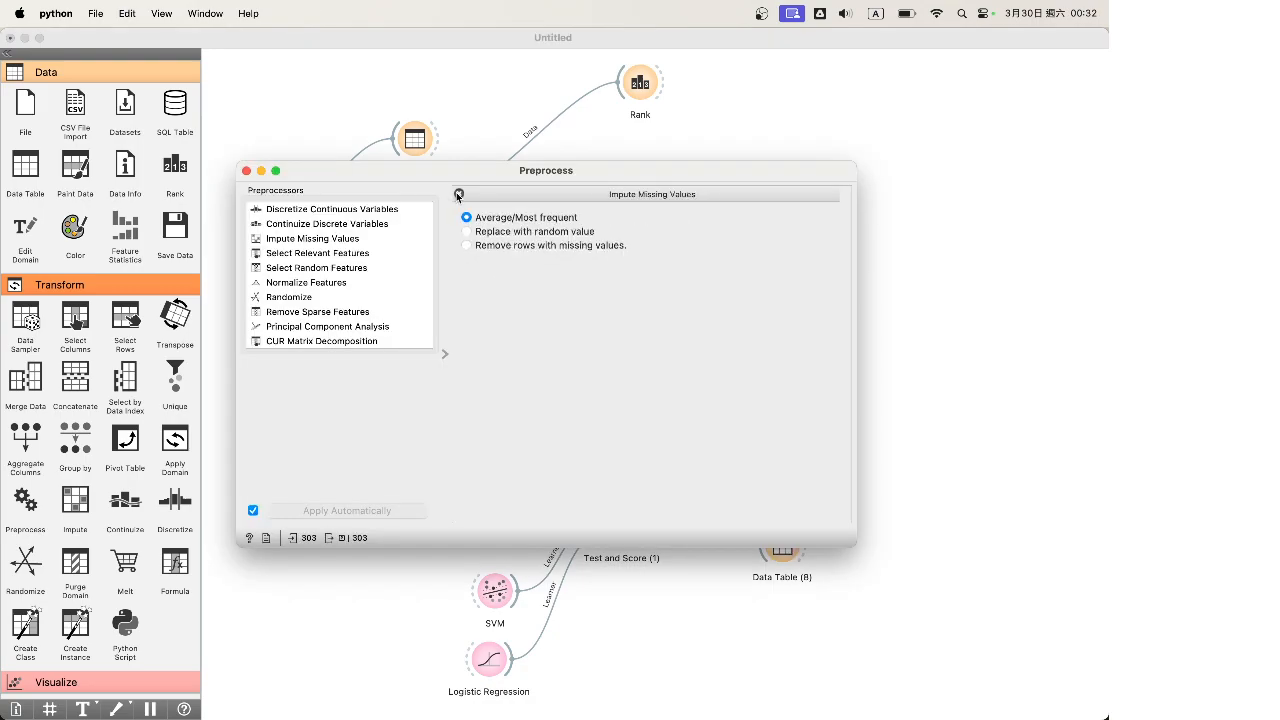
click(458, 194)
click(356, 209)
click(355, 239)
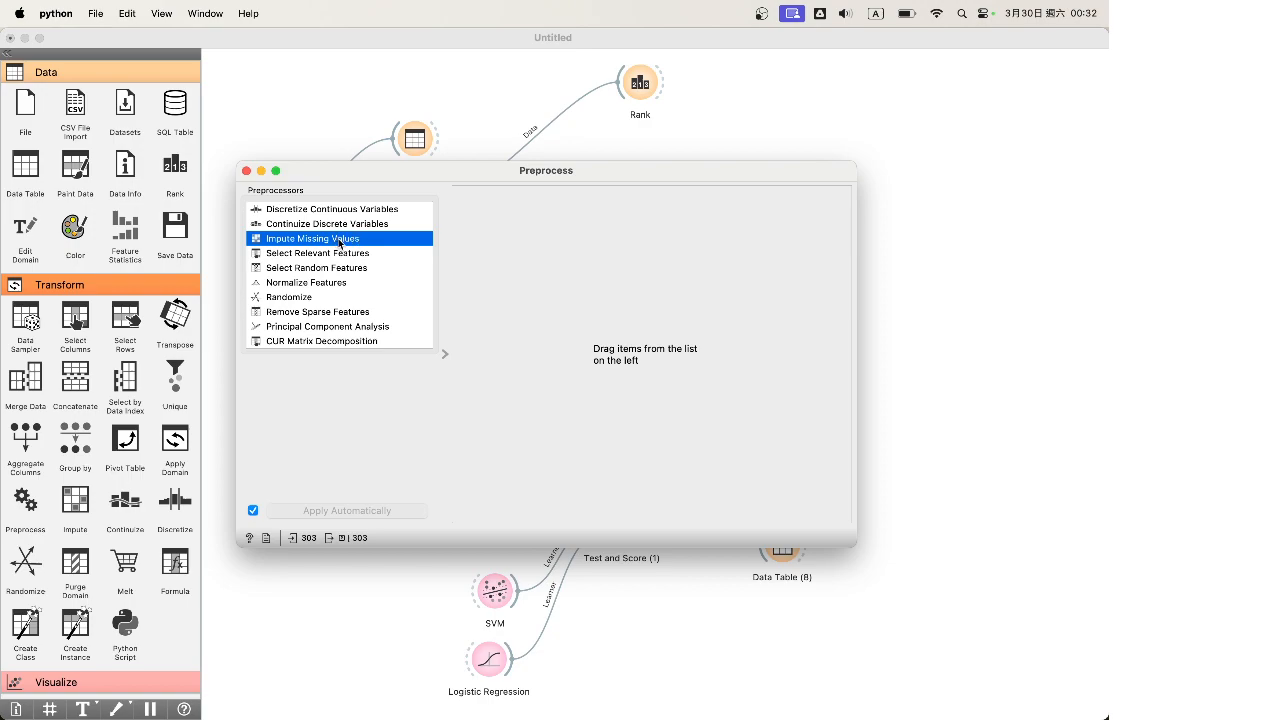
double_click(340, 243)
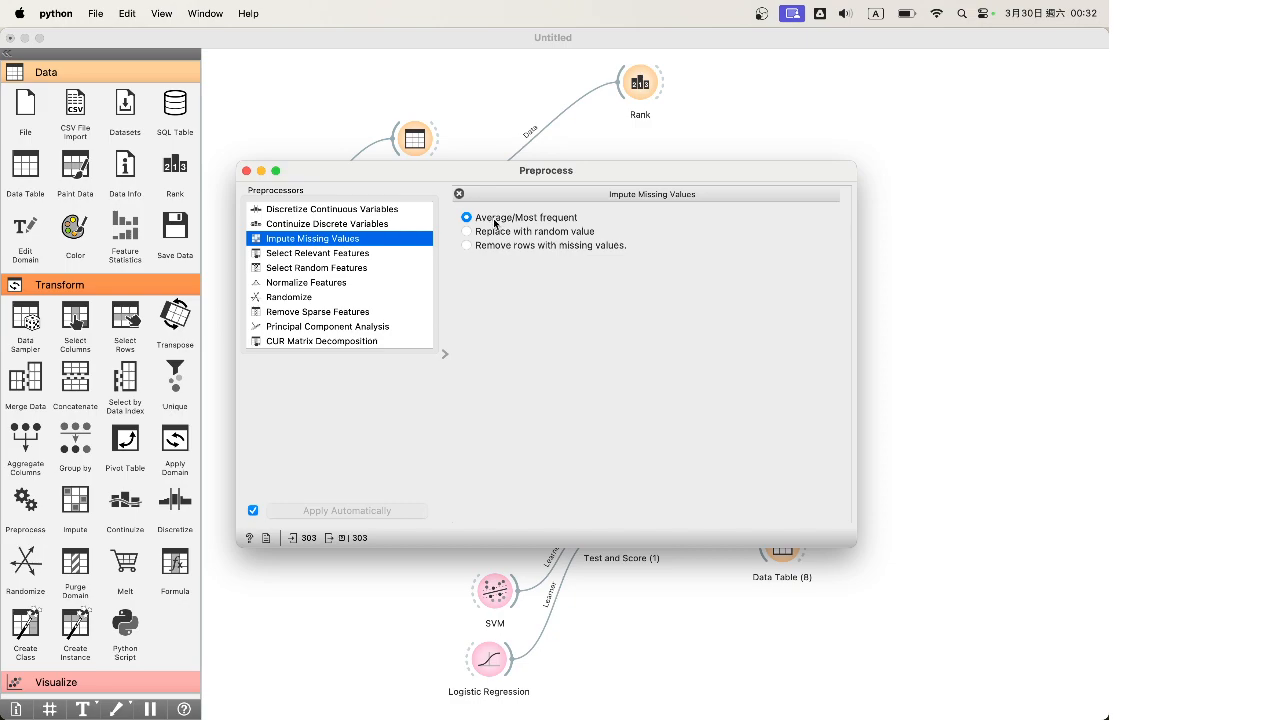
click(555, 234)
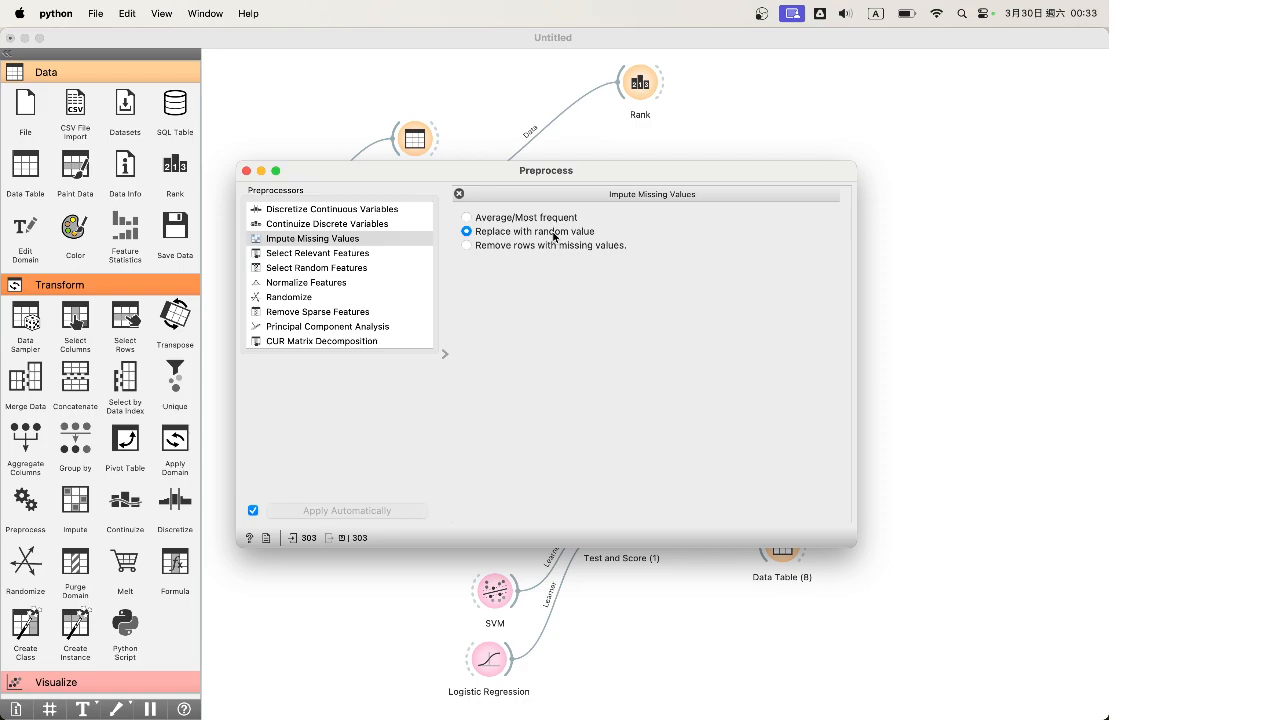
click(557, 246)
click(520, 217)
Add Standardize normalization and PCA with 10 components, then close Preprocess
double_click(358, 285)
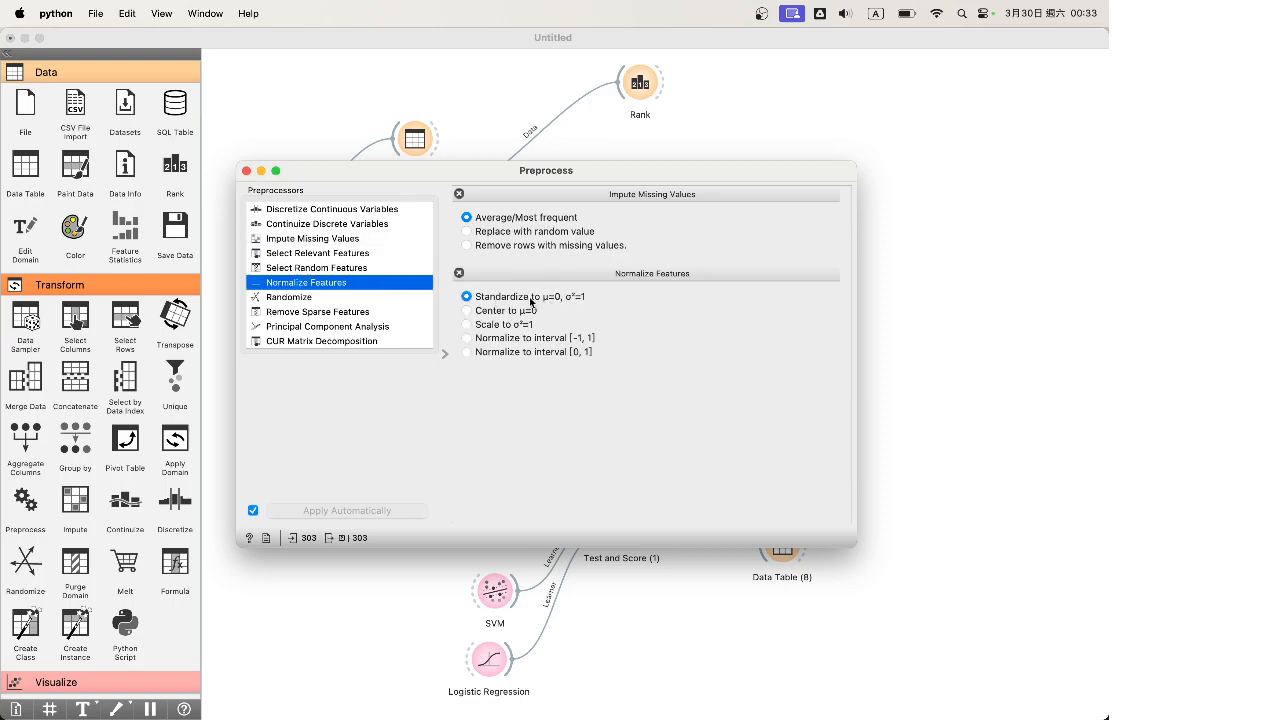
click(508, 339)
click(498, 300)
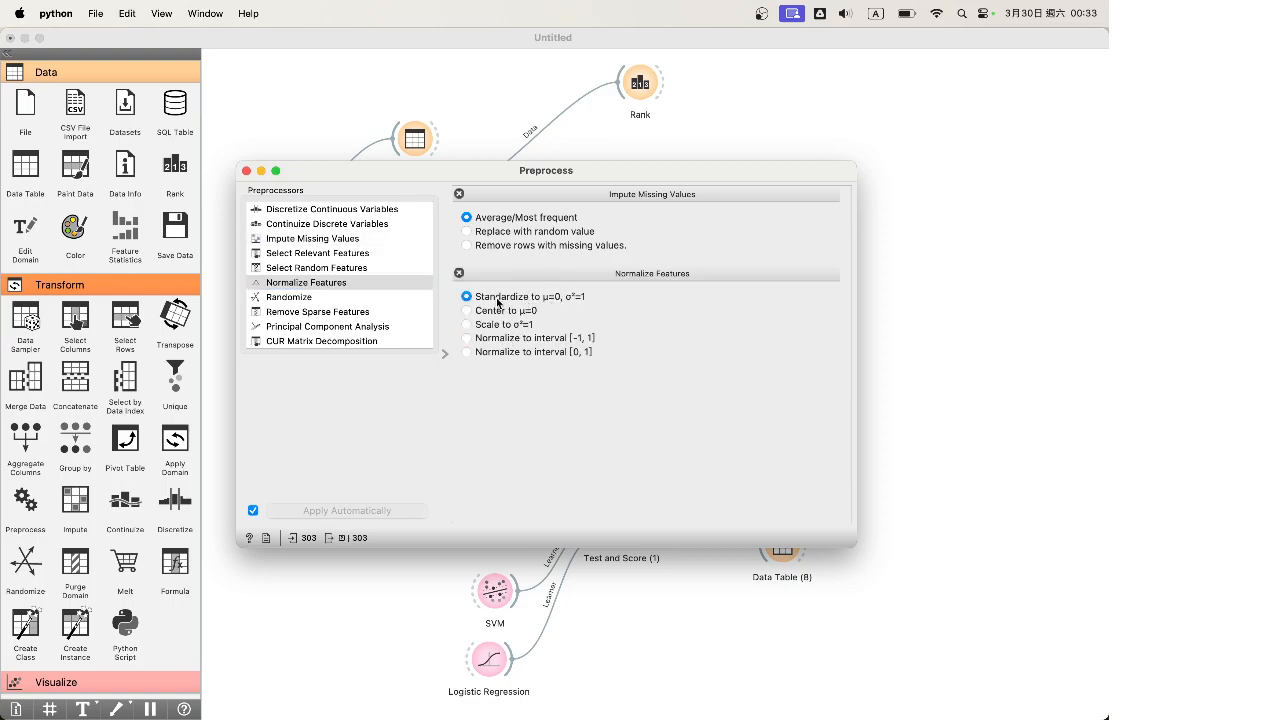
click(354, 298)
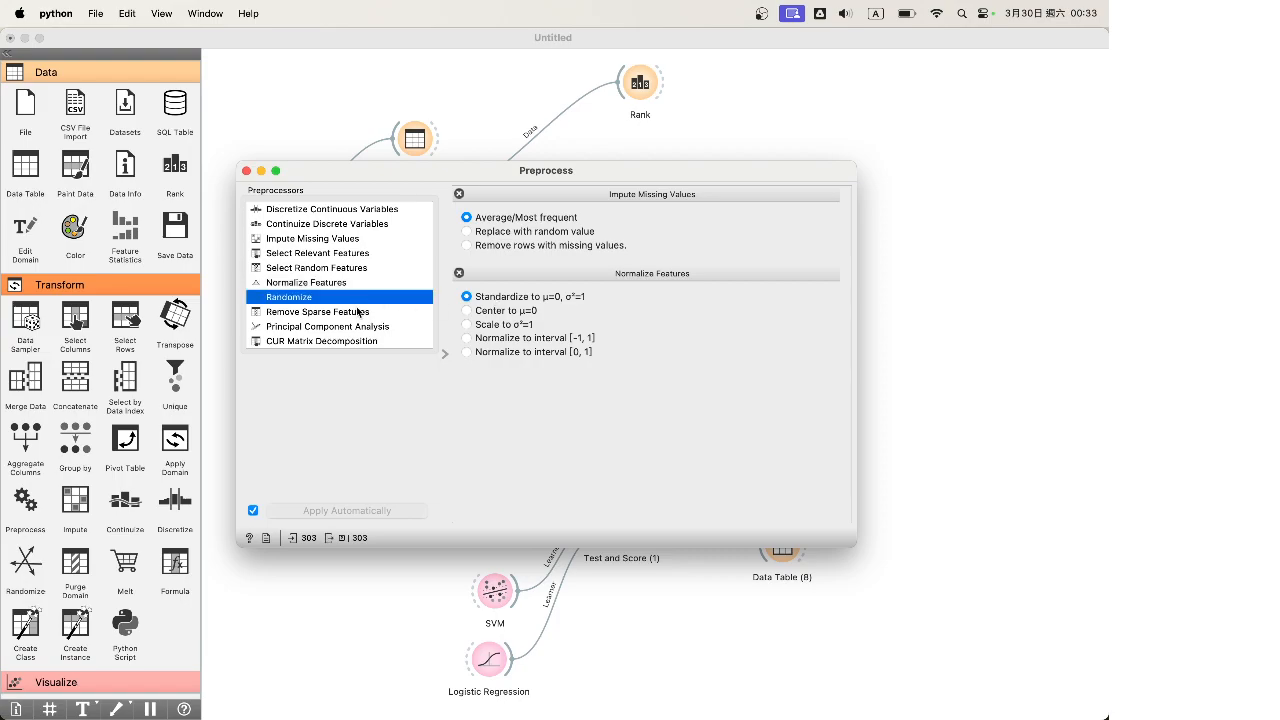
double_click(365, 327)
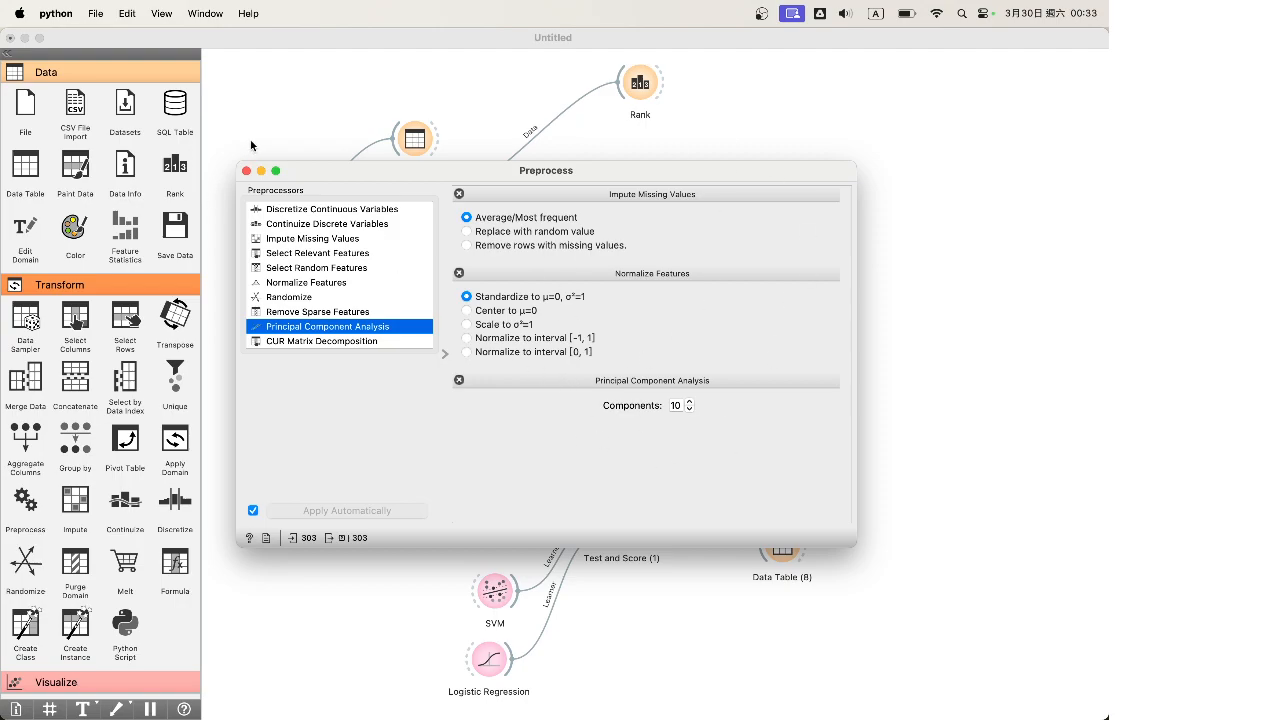
click(246, 171)
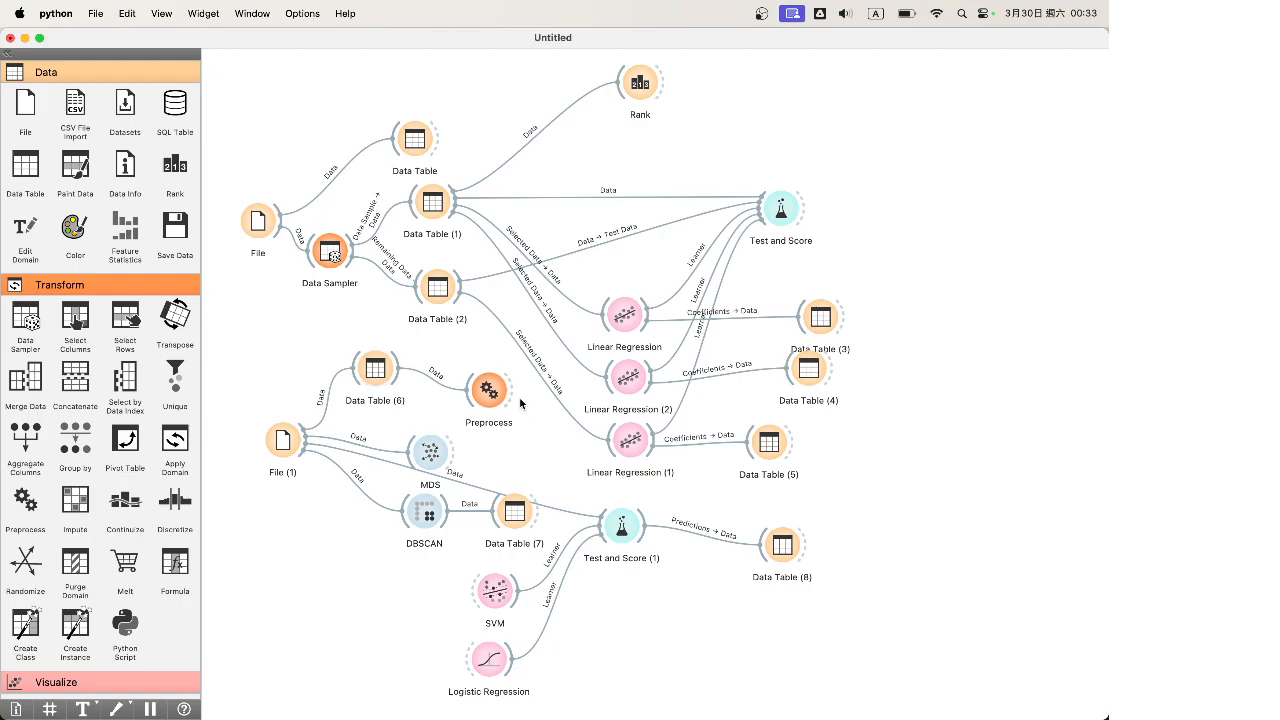
Place a Box Plot fed by Data Table (6)'s full Data output and open its view
drag(511, 393, 534, 413)
click(489, 448)
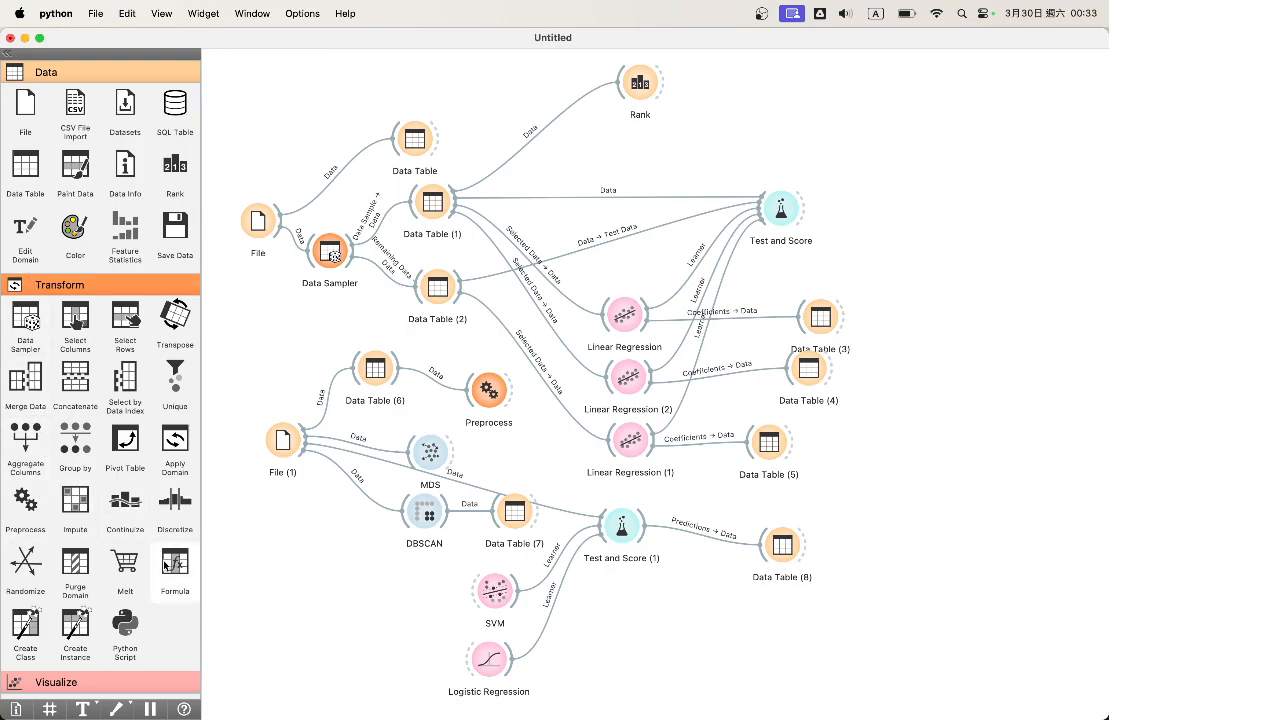
scroll(138, 348, down, 5)
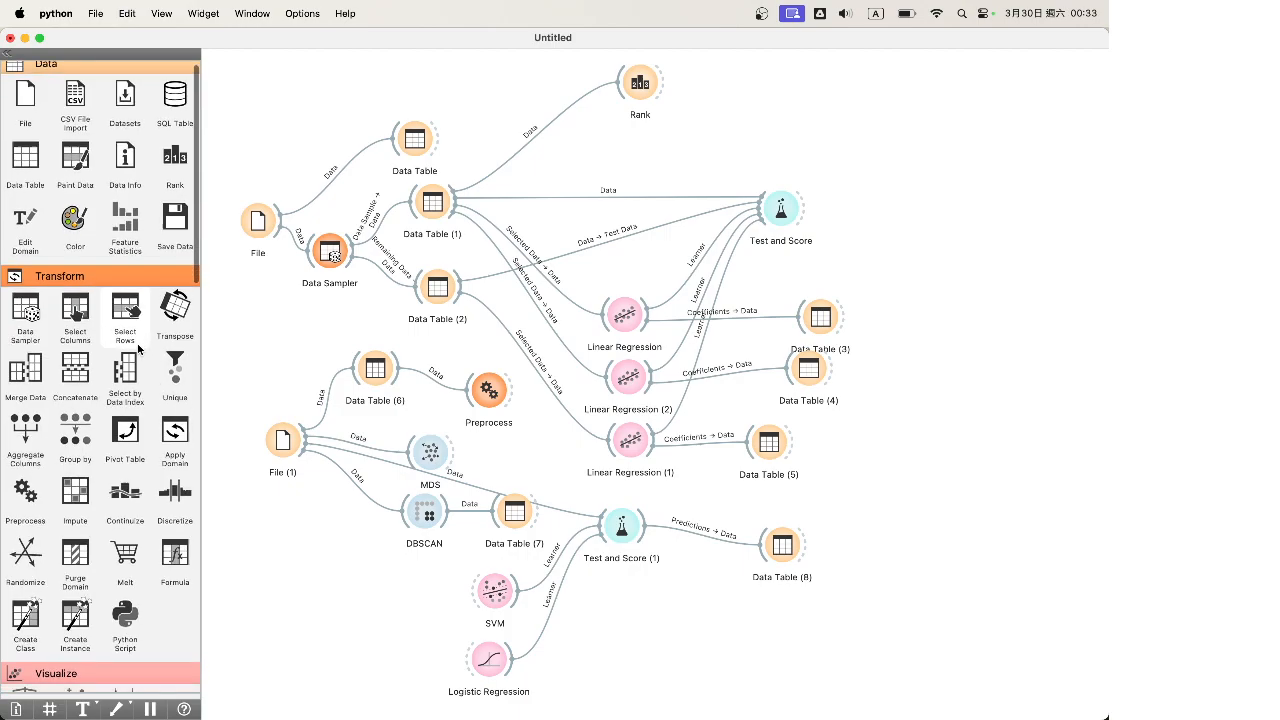
drag(75, 320, 580, 348)
double_click(432, 345)
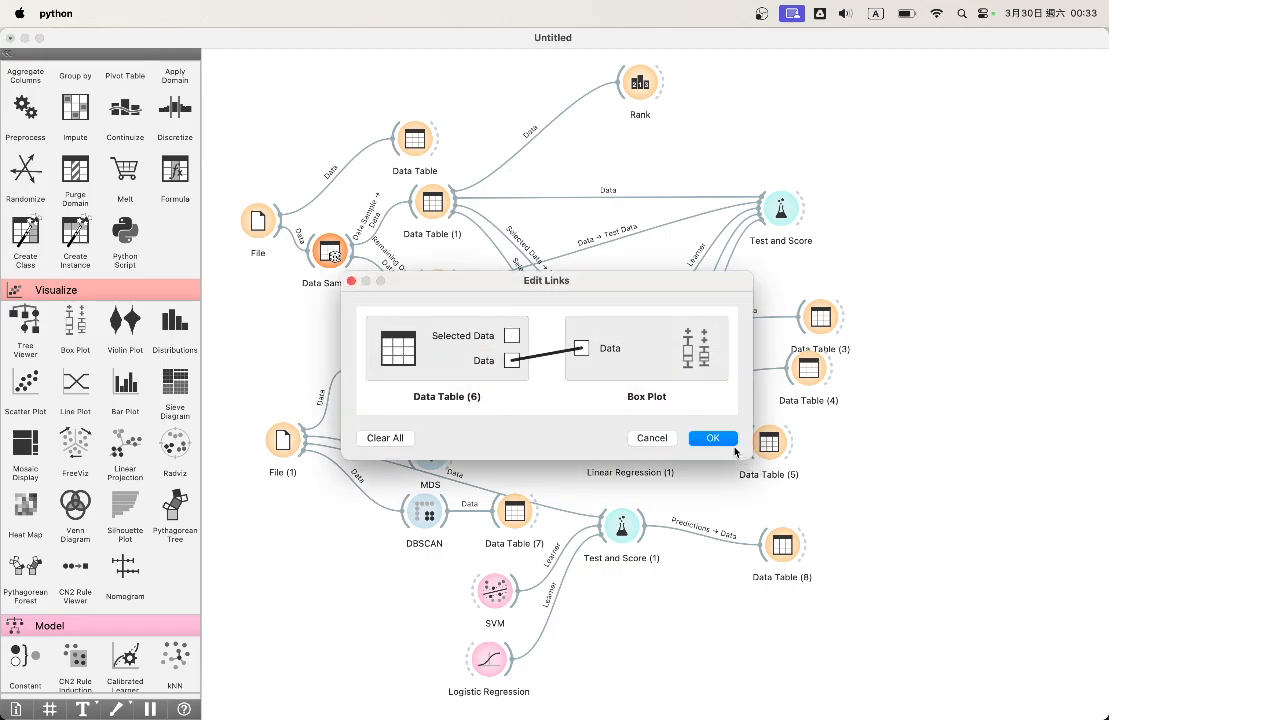
click(712, 438)
double_click(456, 338)
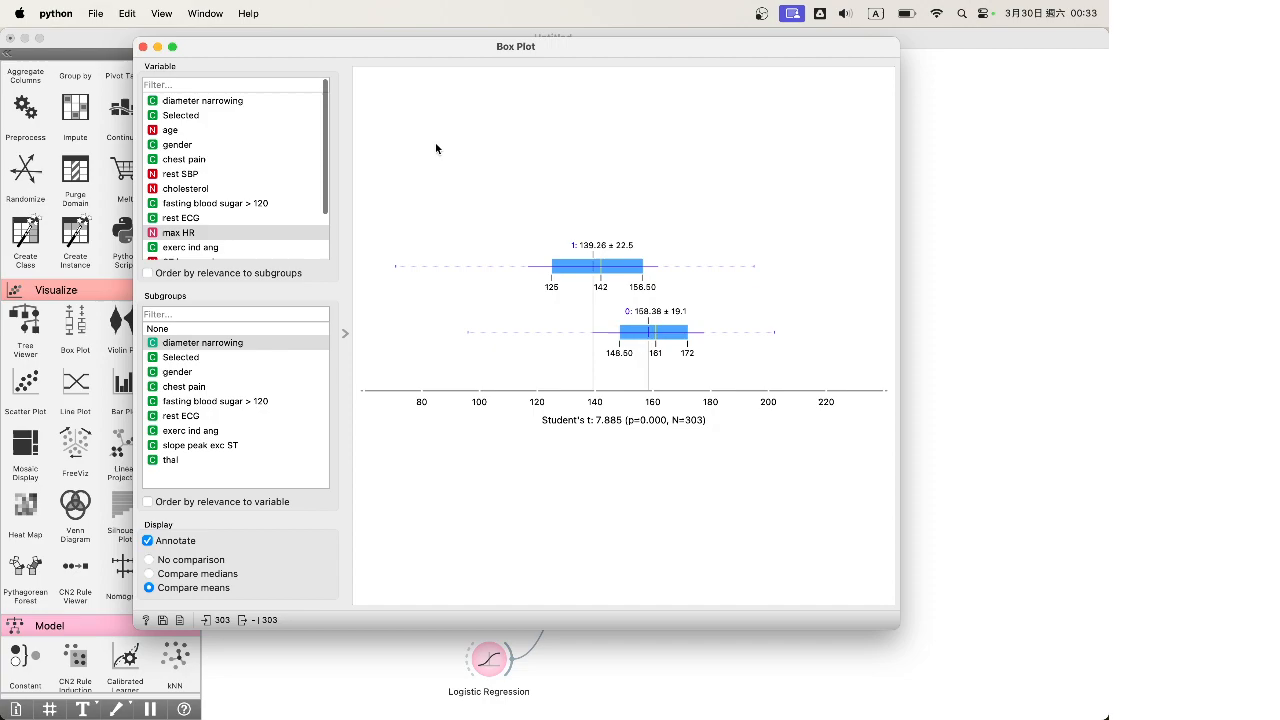
Plot age as the Box Plot variable with diameter narrowing as subgroups
click(245, 101)
click(253, 128)
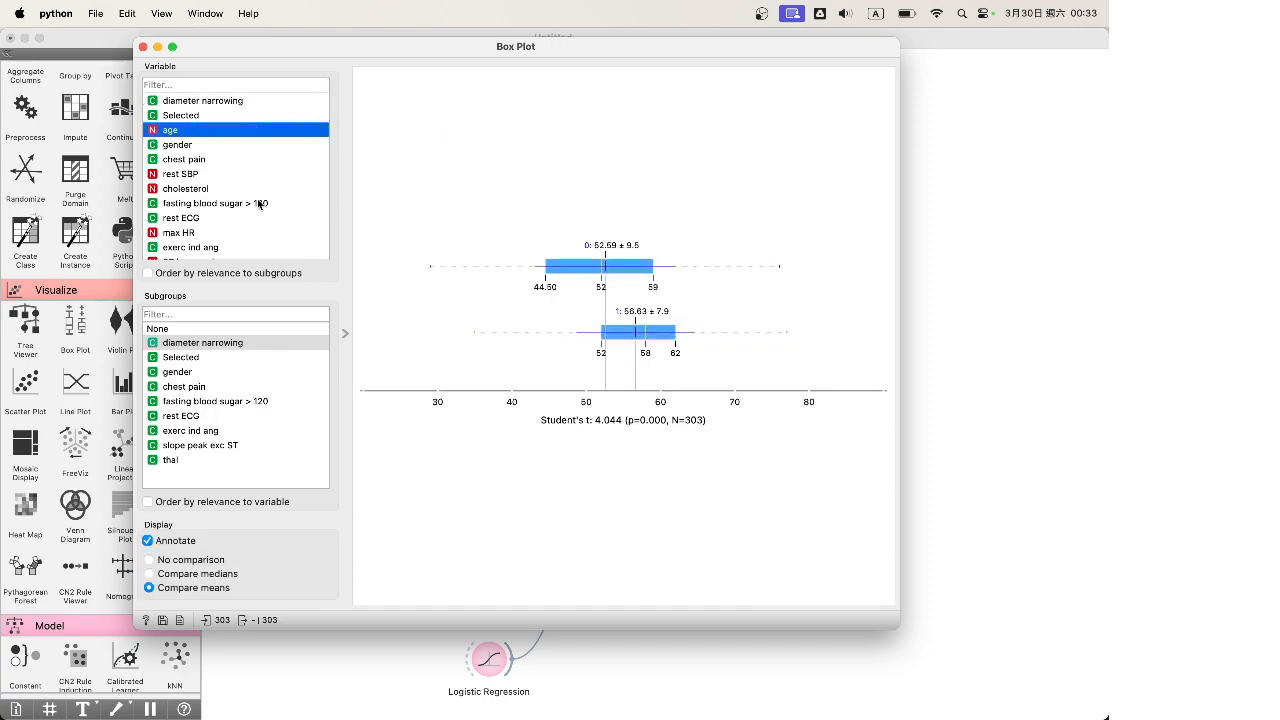
click(493, 280)
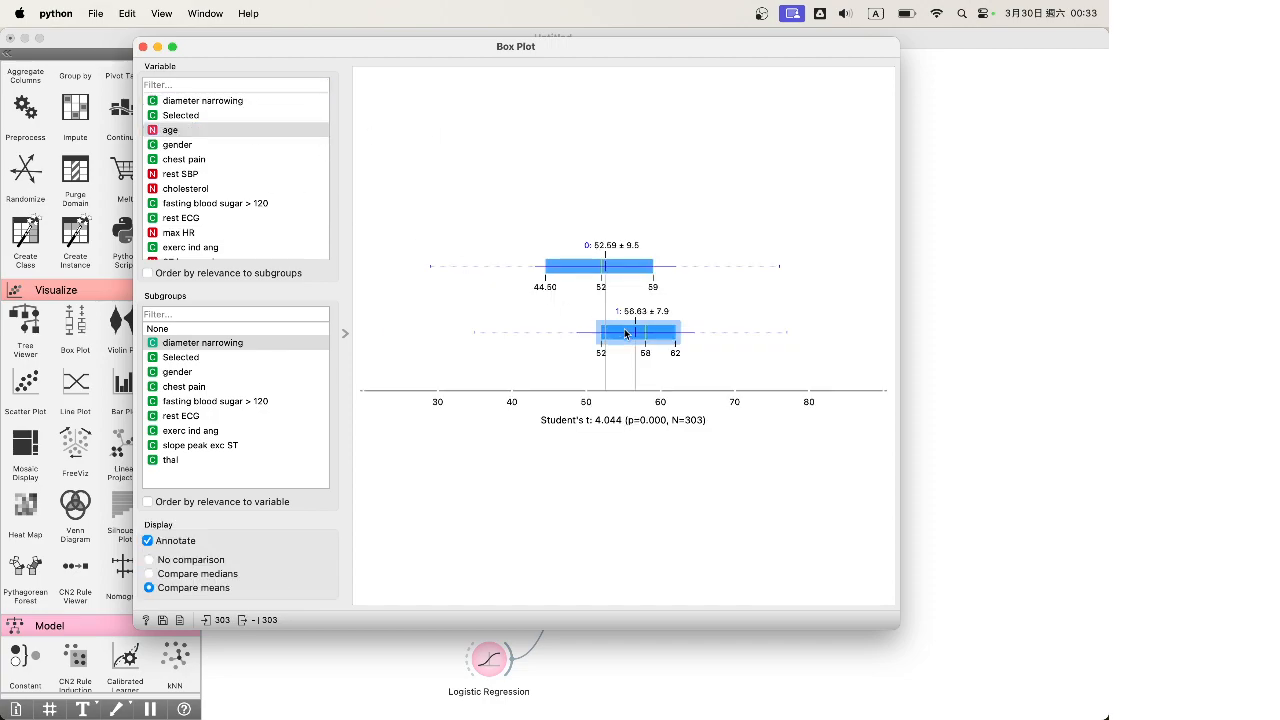
click(229, 131)
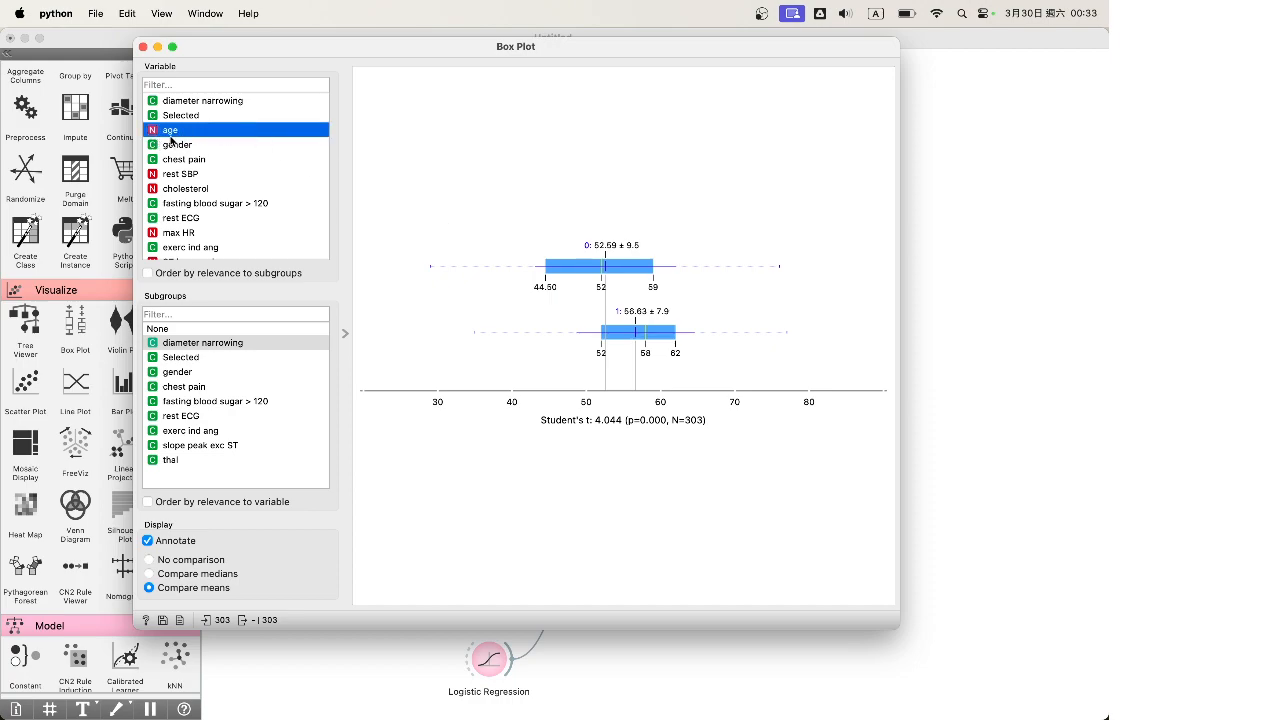
click(455, 240)
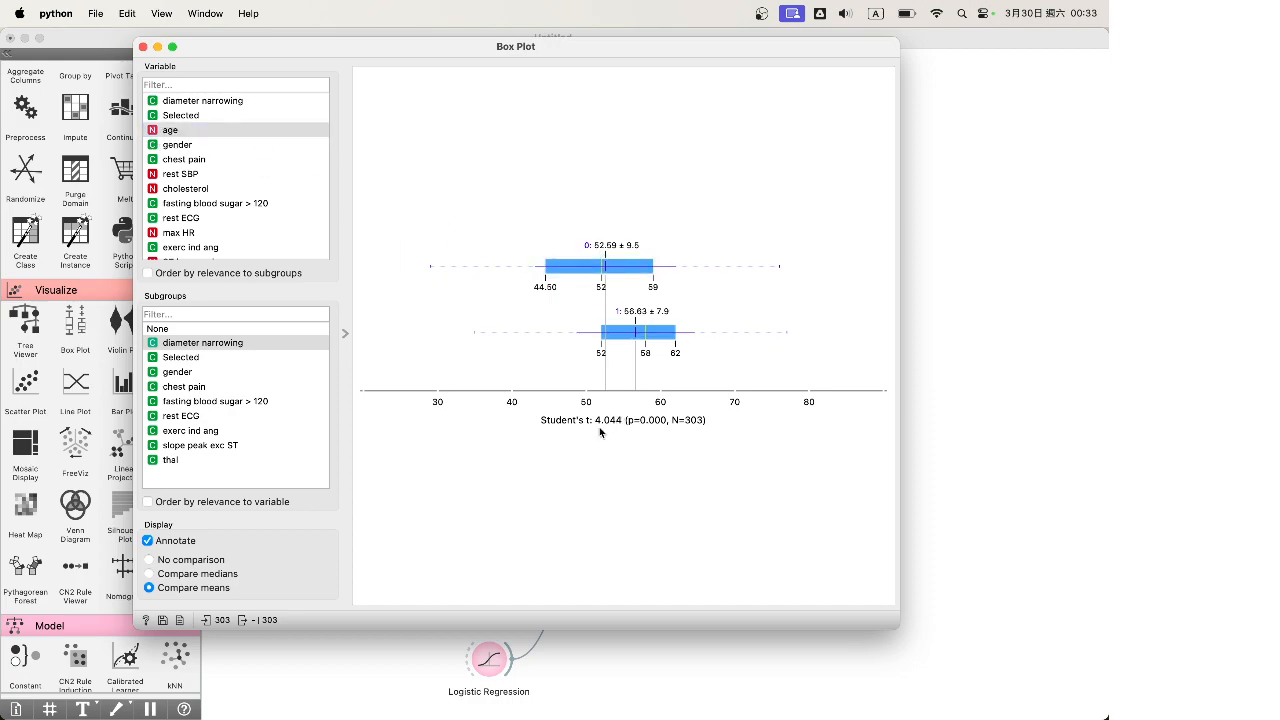
Toggle the group-0 and group-1 age boxes, ending with the 77 group-1 rows selected, then close
click(590, 270)
click(511, 270)
click(646, 333)
click(541, 334)
click(584, 258)
click(221, 345)
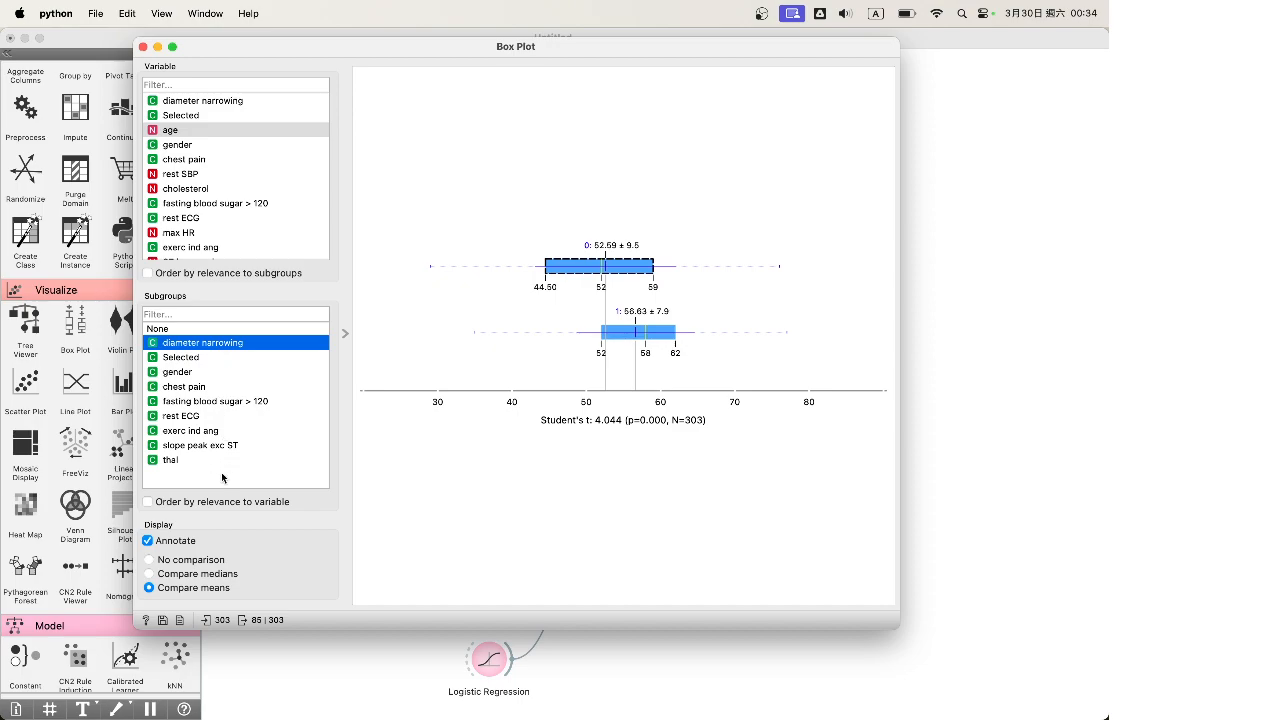
click(587, 250)
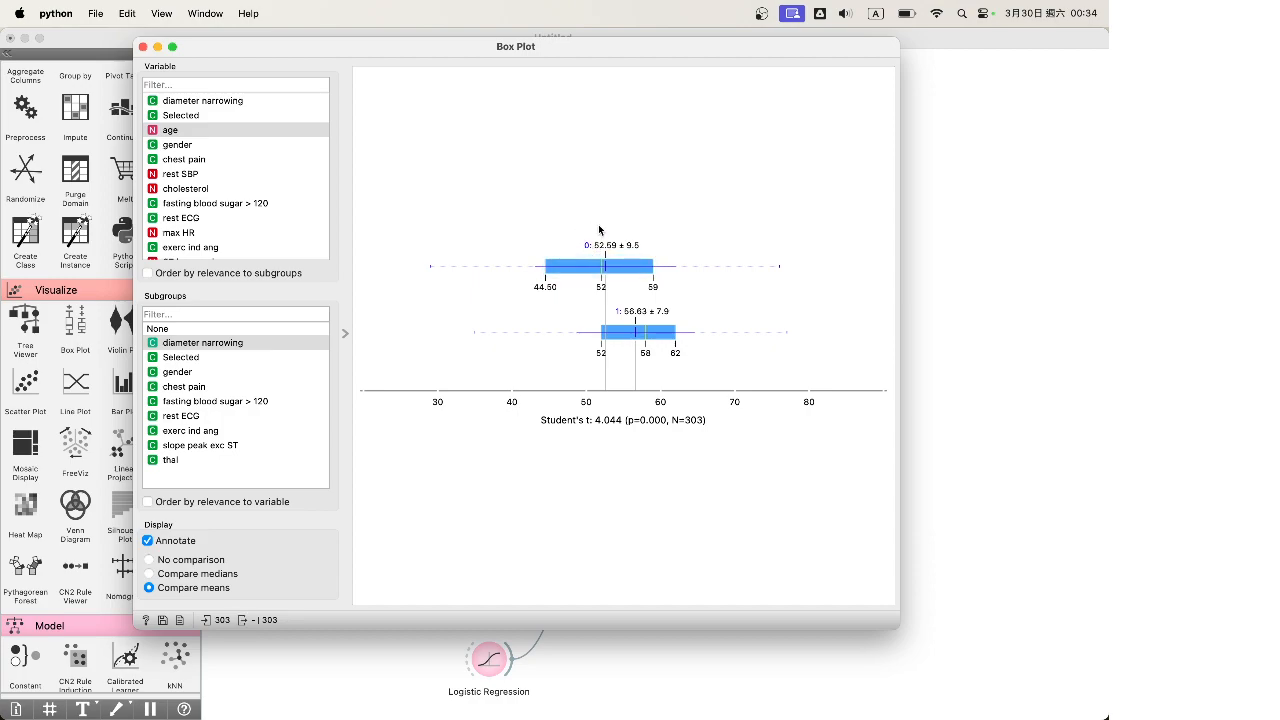
click(573, 272)
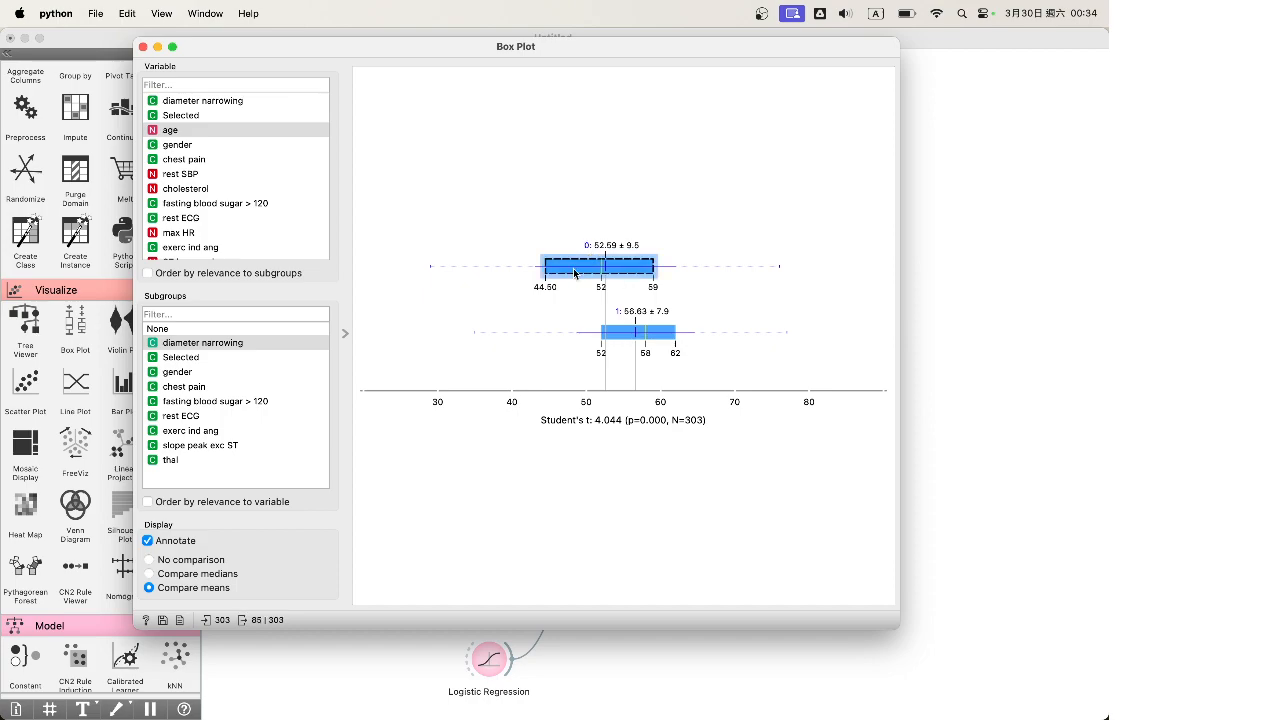
click(167, 132)
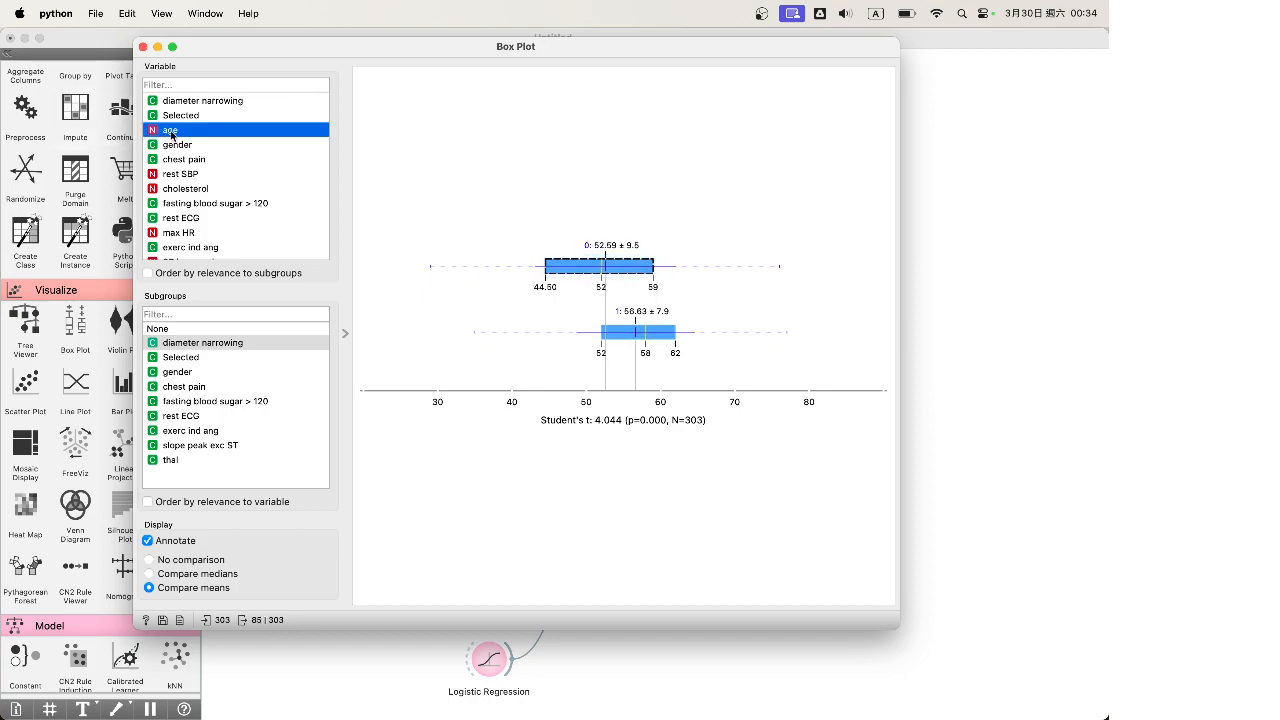
click(620, 240)
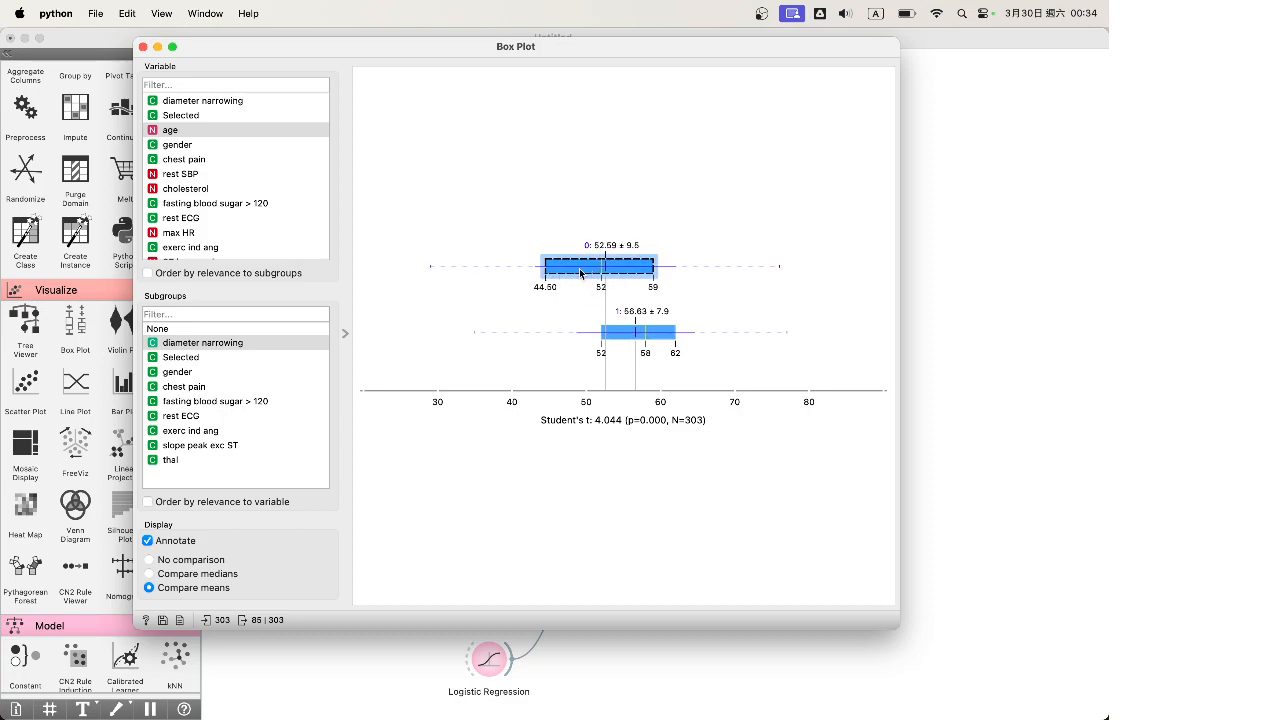
click(633, 334)
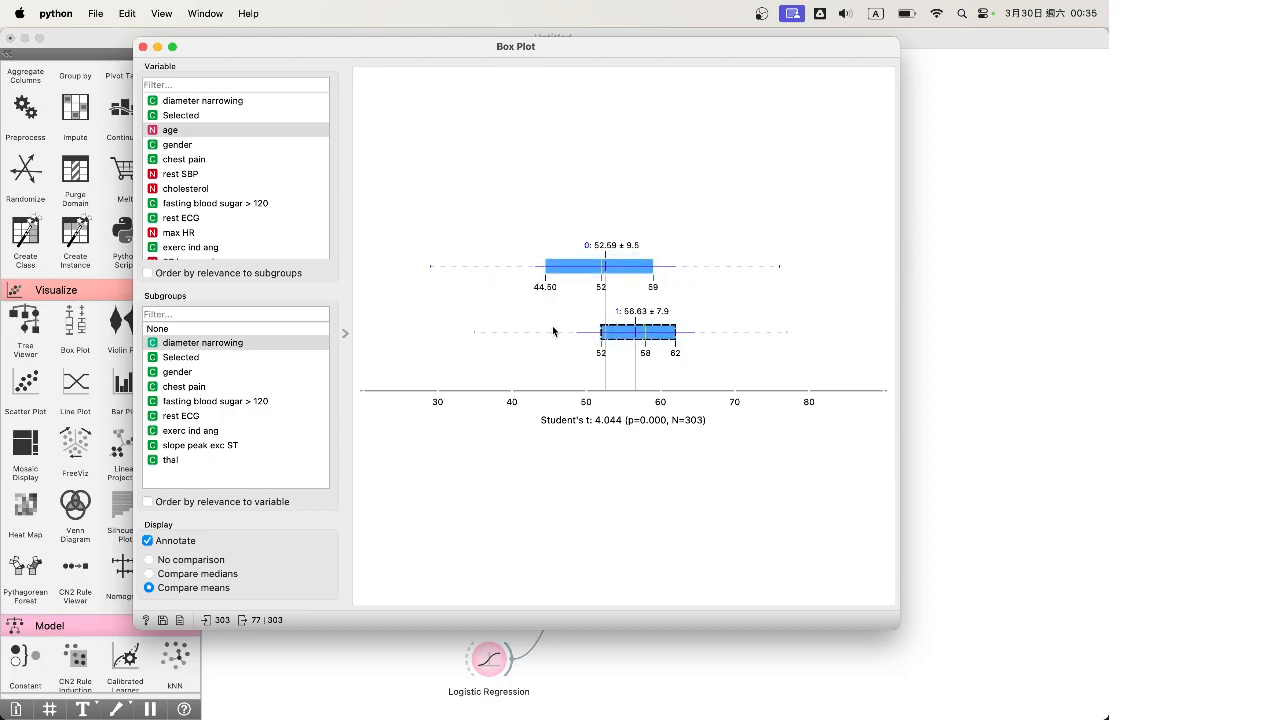
click(143, 47)
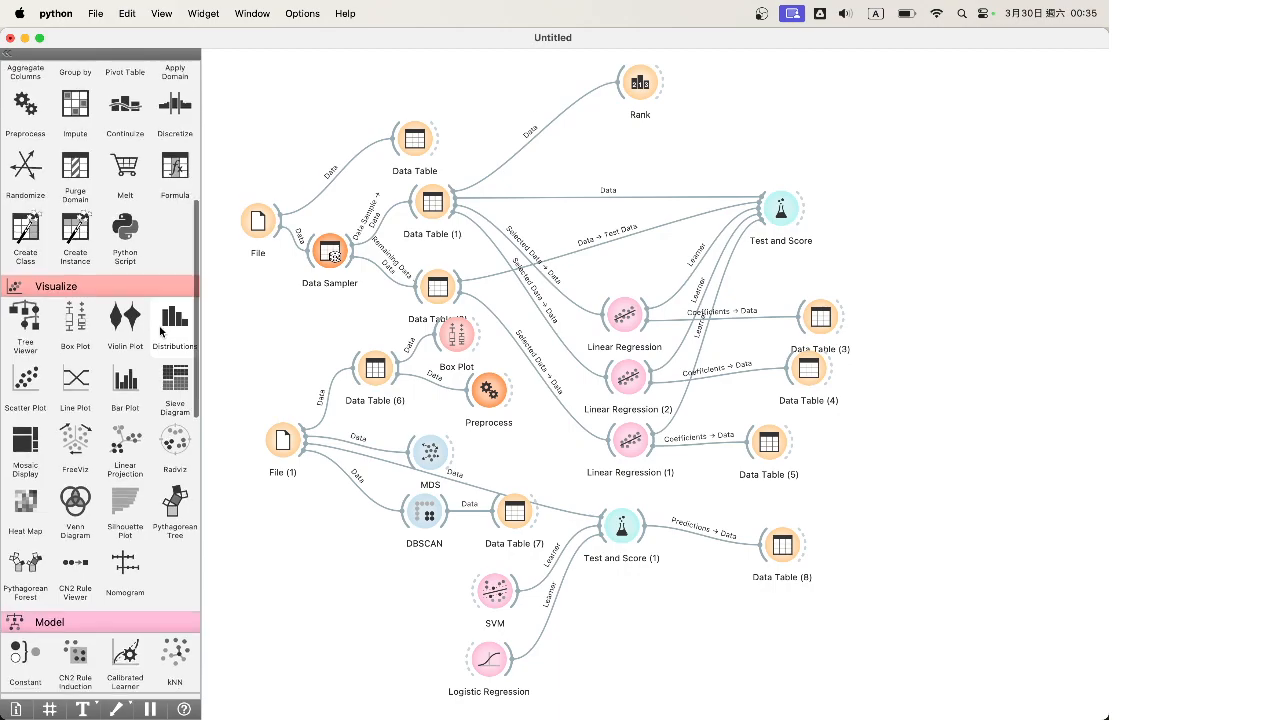
scroll(160, 332, down, 2)
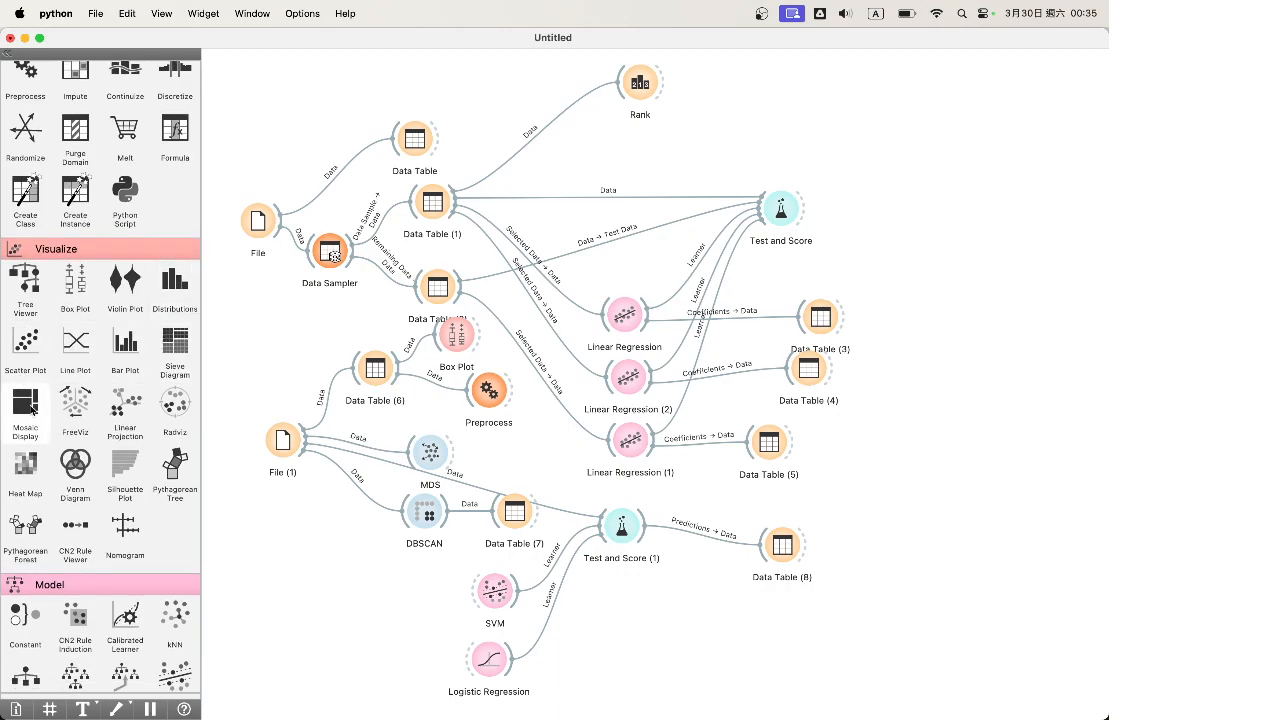
scroll(138, 427, down, 5)
scroll(138, 427, down, 9)
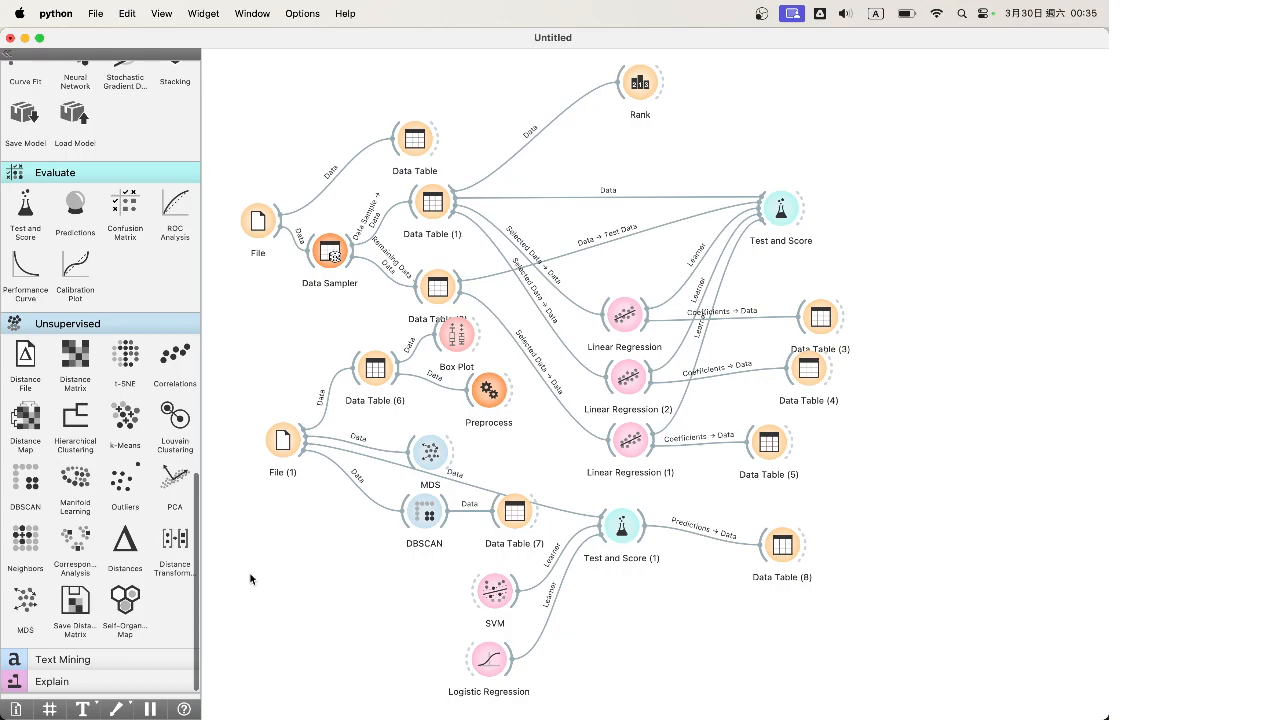
mouse_move(604, 700)
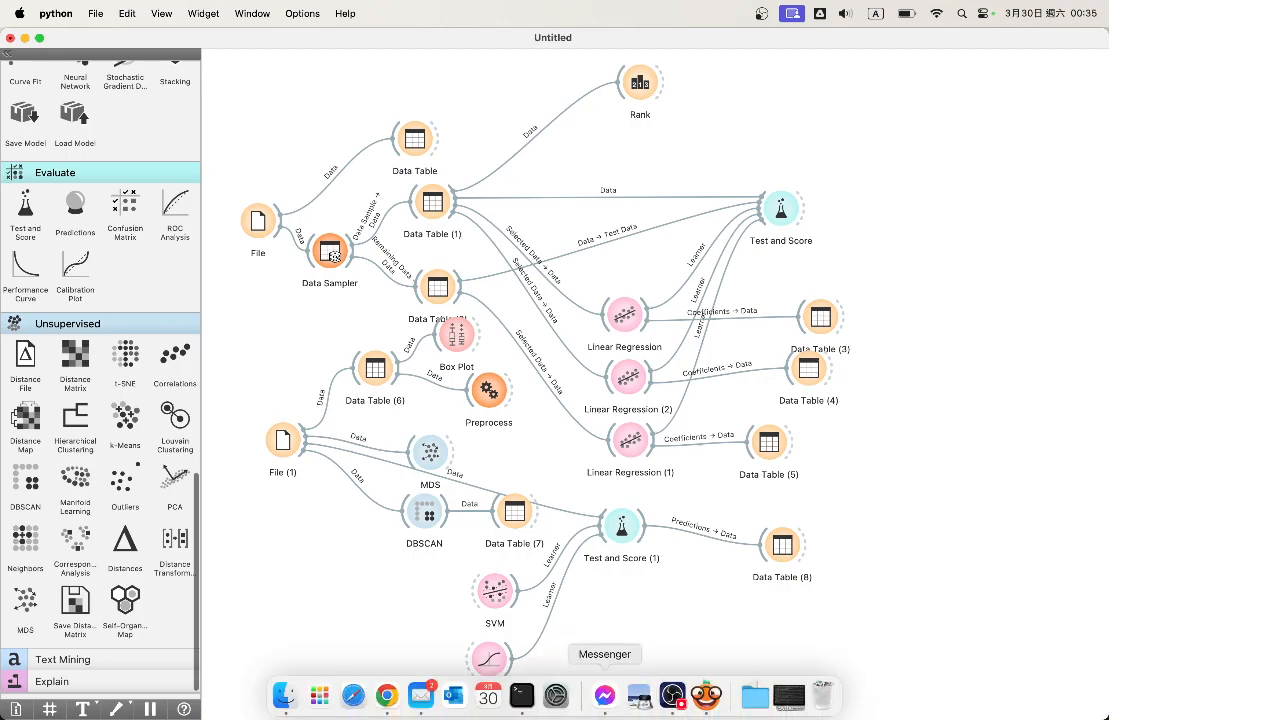